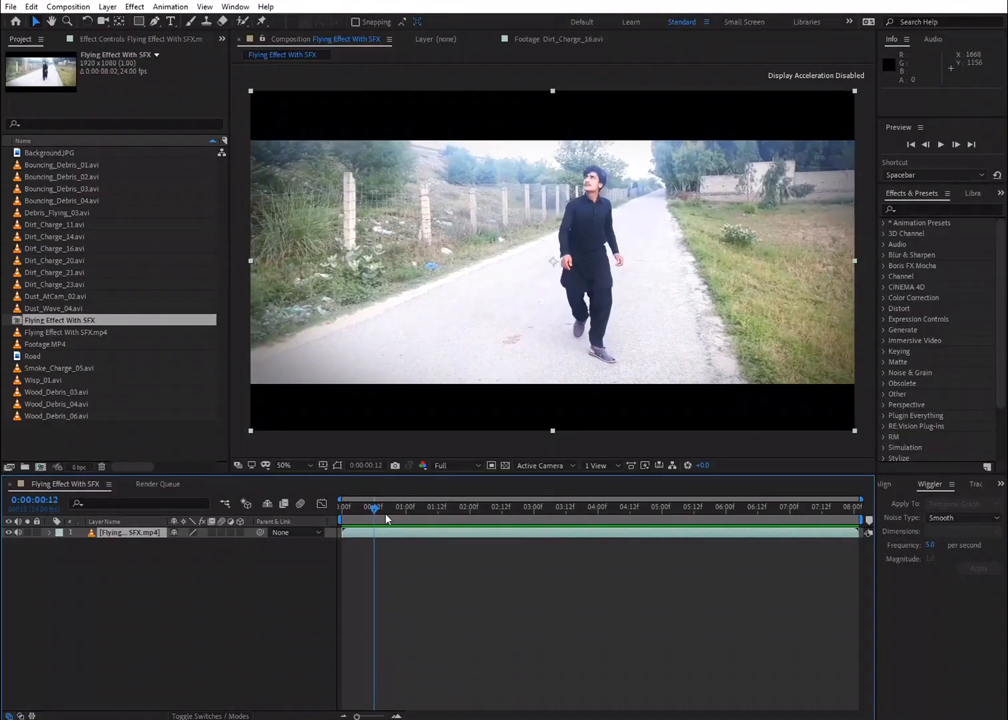
Step: Scrub through the takeoff moment in the finished Flying Effect With SFX clip to review the effect
left_click_drag(385, 514, 432, 524)
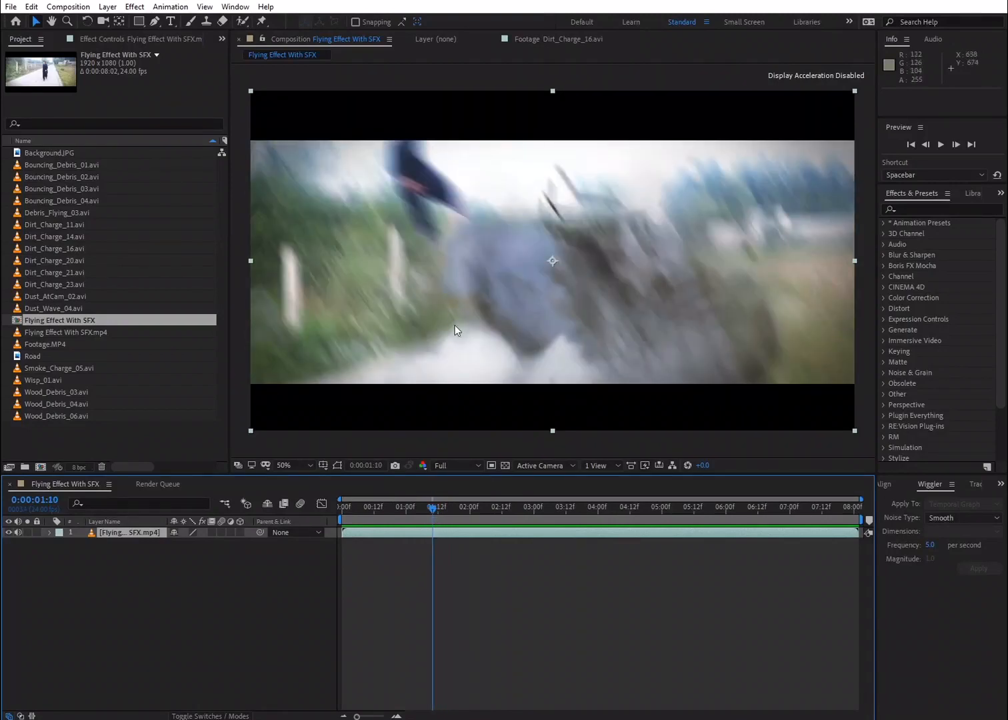
left_click_drag(432, 511, 446, 510)
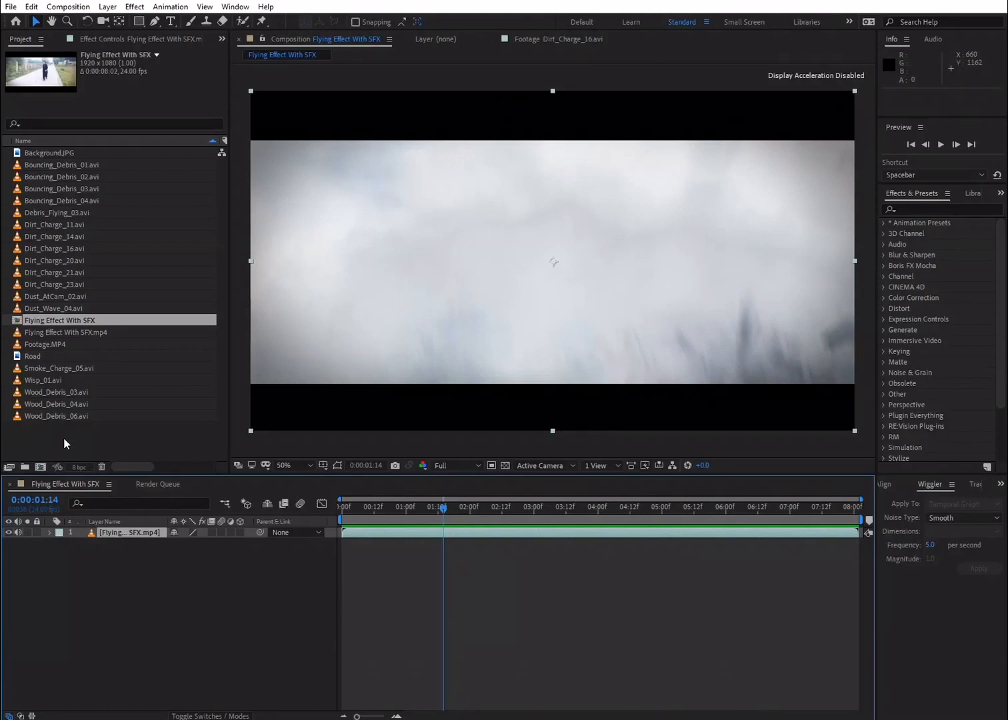
left_click_drag(446, 511, 407, 509)
Step: Create a new composition from Footage.MP4 and preview the whole clip
left_click(27, 346)
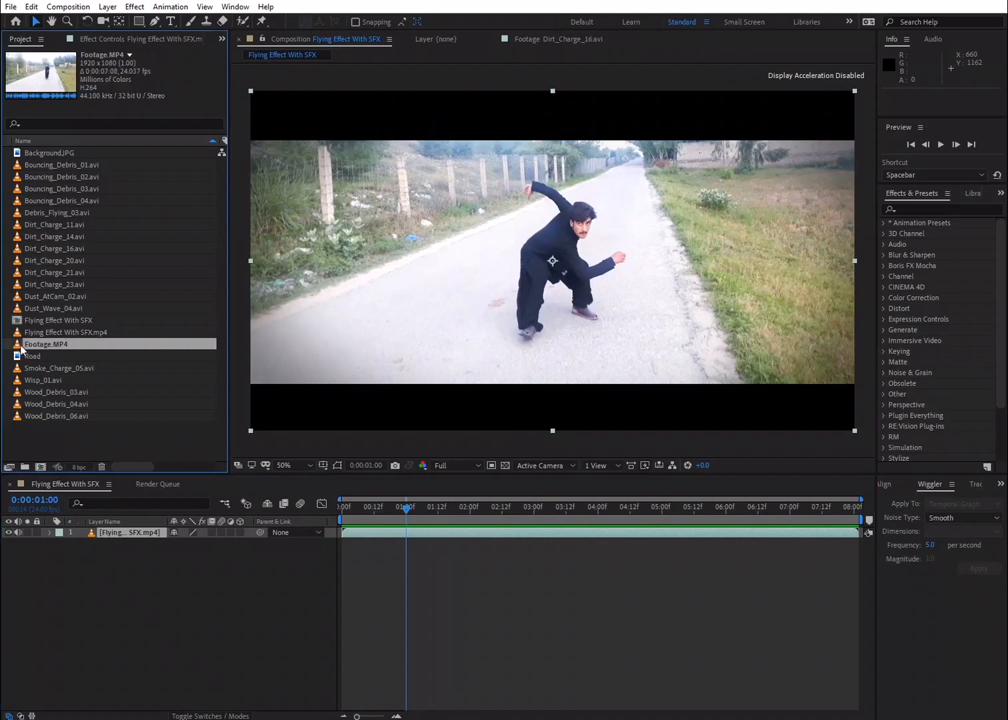
left_click_drag(38, 368, 37, 467)
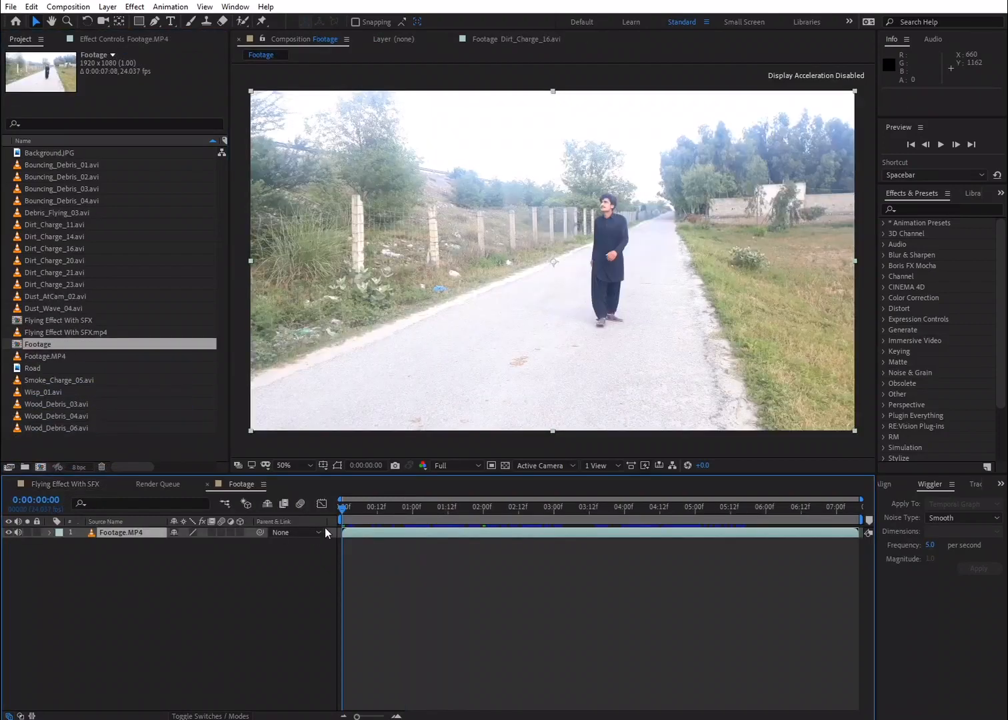
key("space")
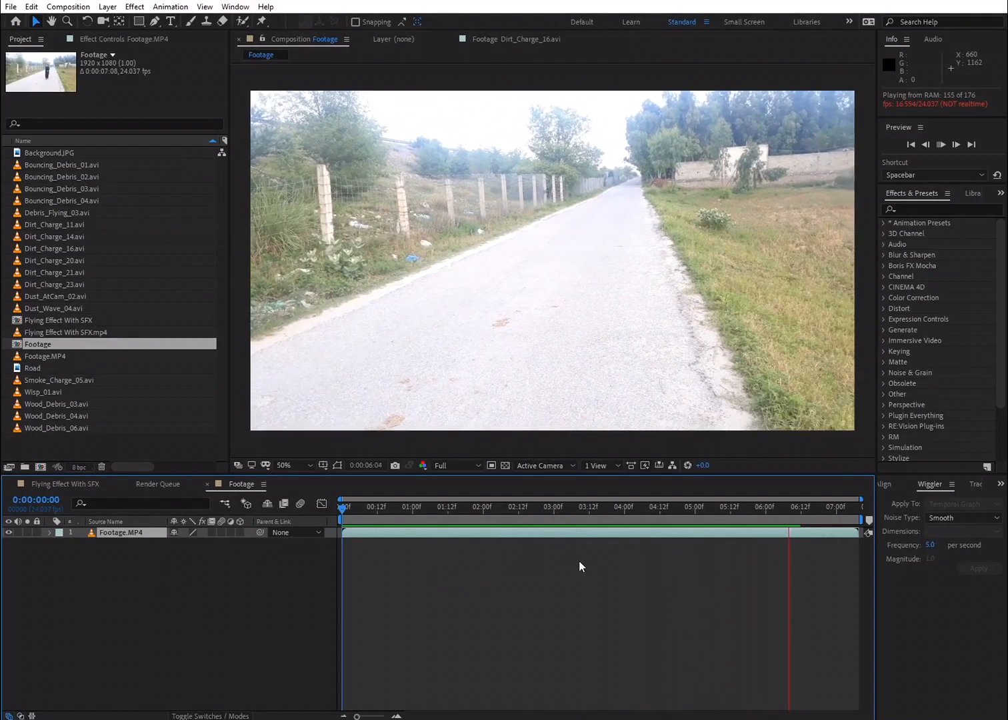
left_click(941, 144)
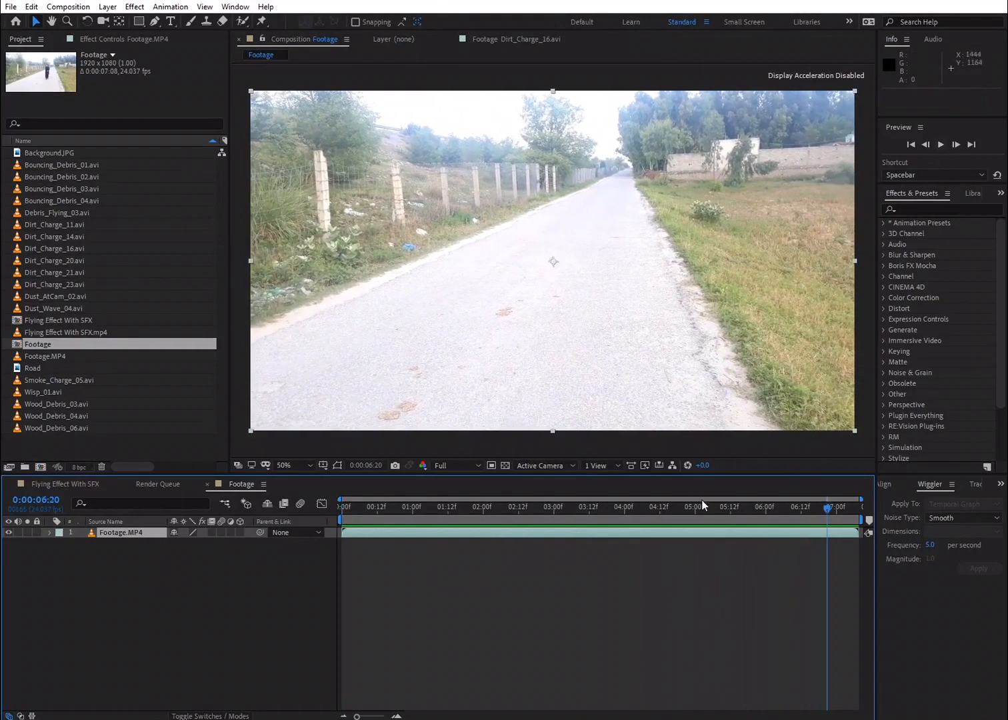
Step: Set the work area from 0:00:01:18 to 0:00:04:02 and trim the Footage composition to it
left_click_drag(691, 518, 712, 545)
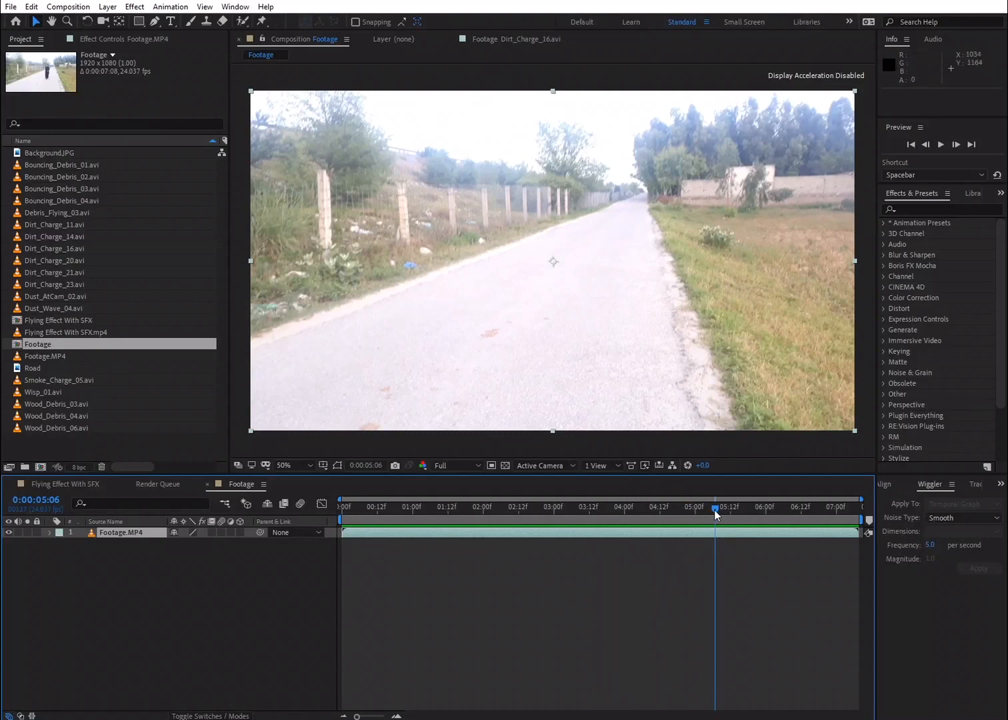
left_click_drag(714, 509, 468, 538)
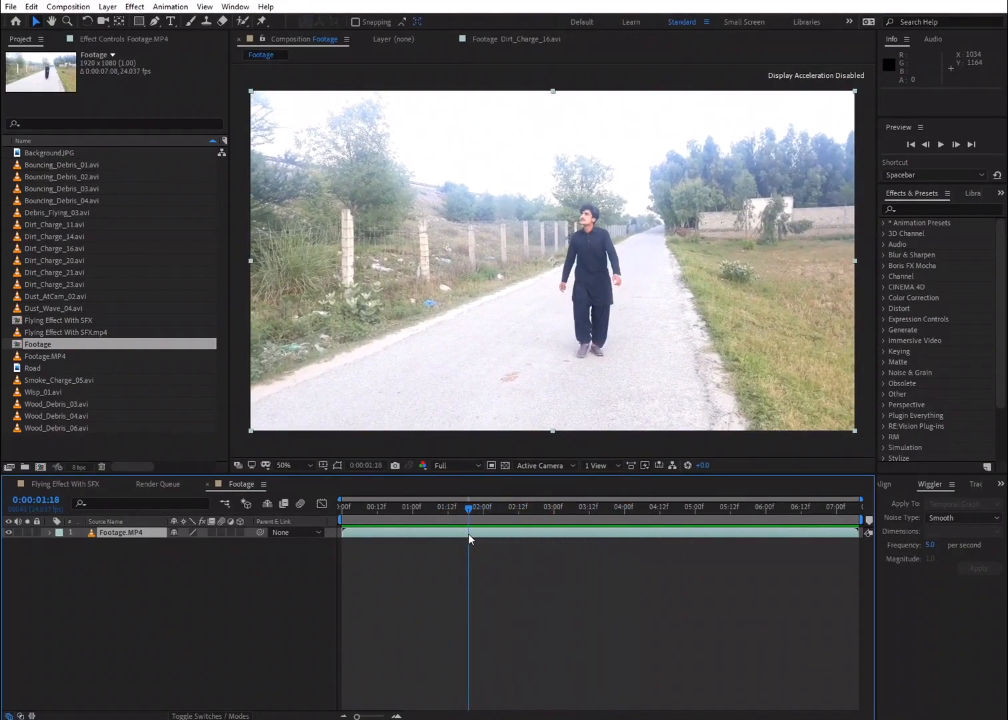
key("b")
left_click_drag(469, 506, 634, 534)
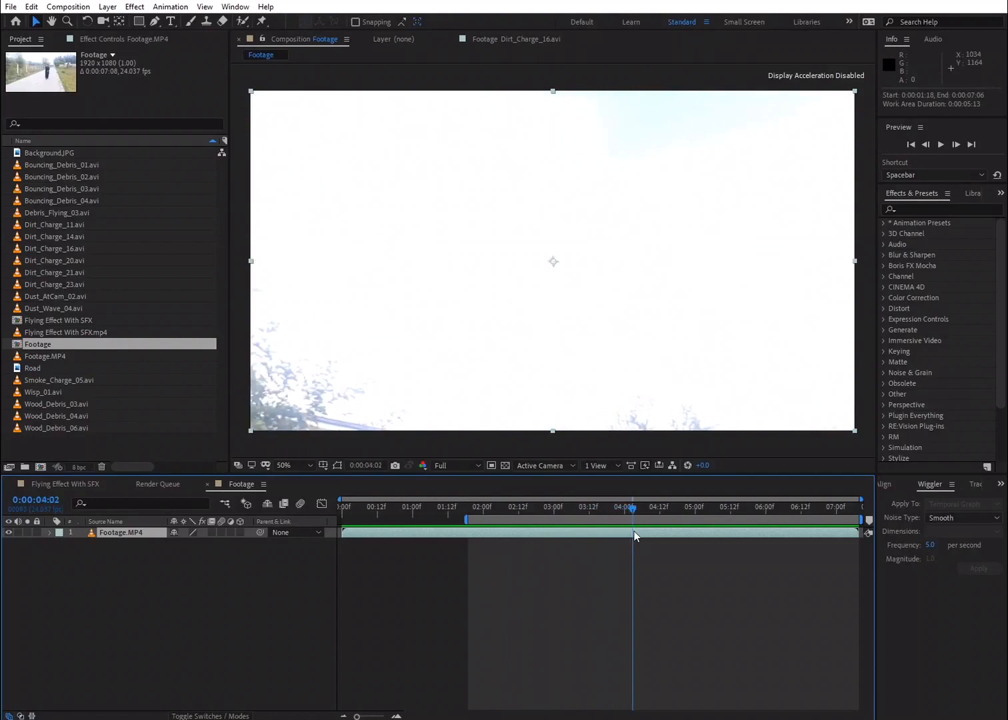
key("n")
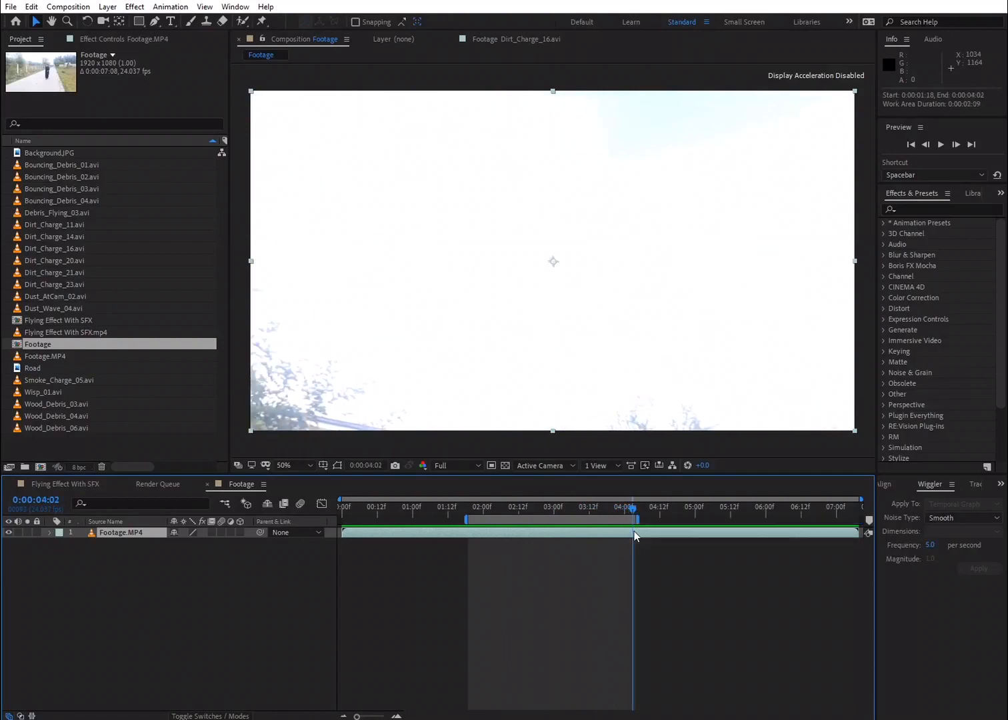
right_click(599, 522)
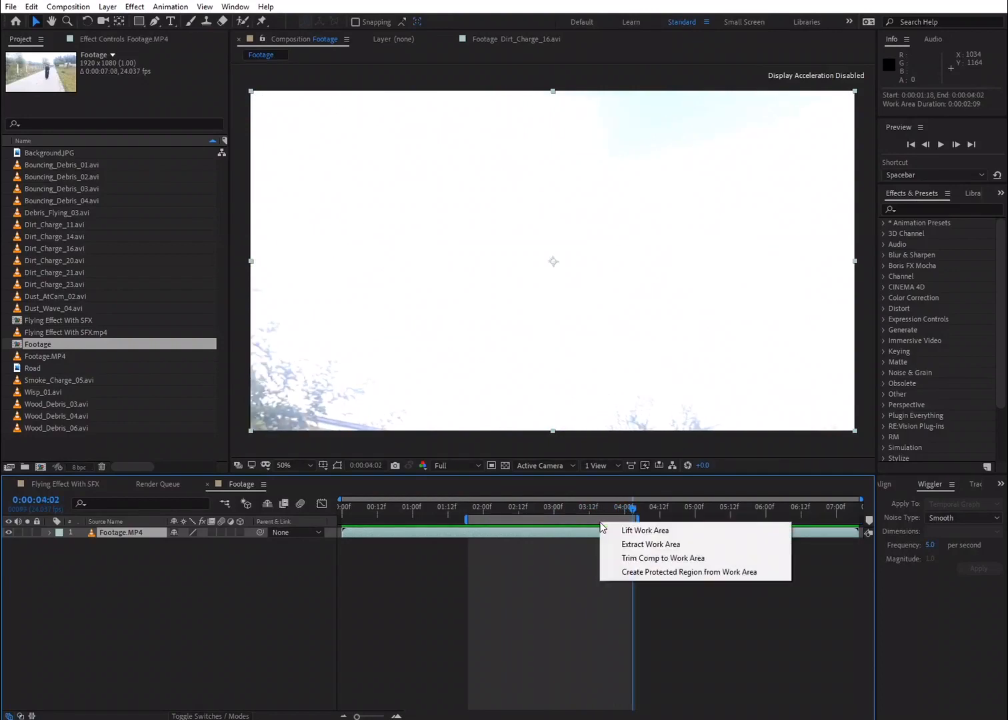
left_click(620, 559)
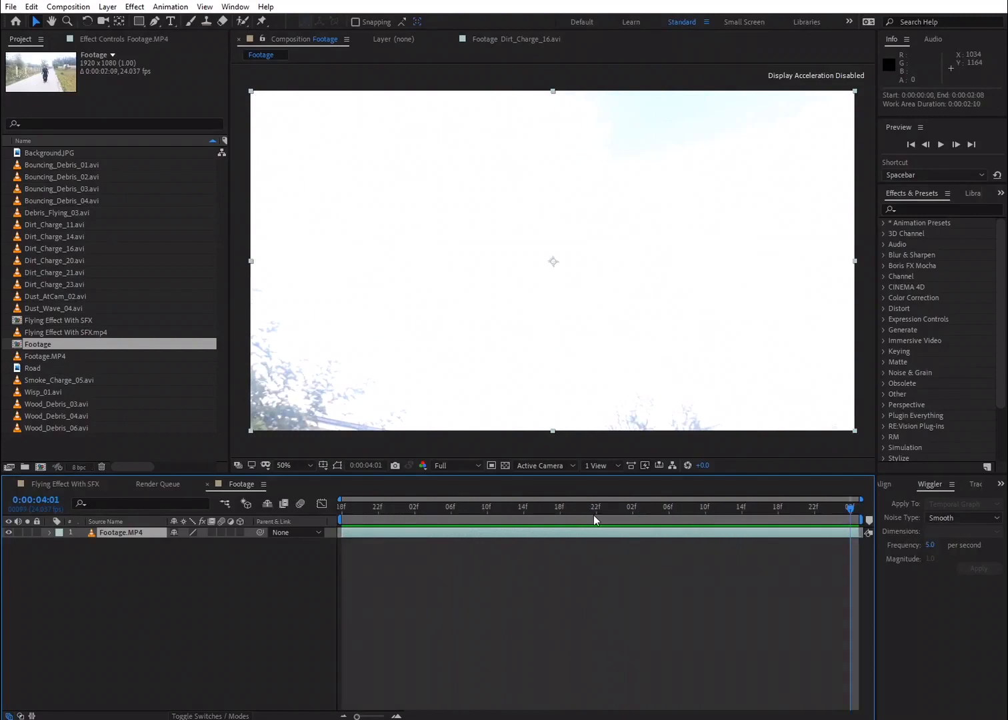
Step: Find the man's jump pose at 0:00:03:09 and add a layer marker to Footage.MP4 there
key("space")
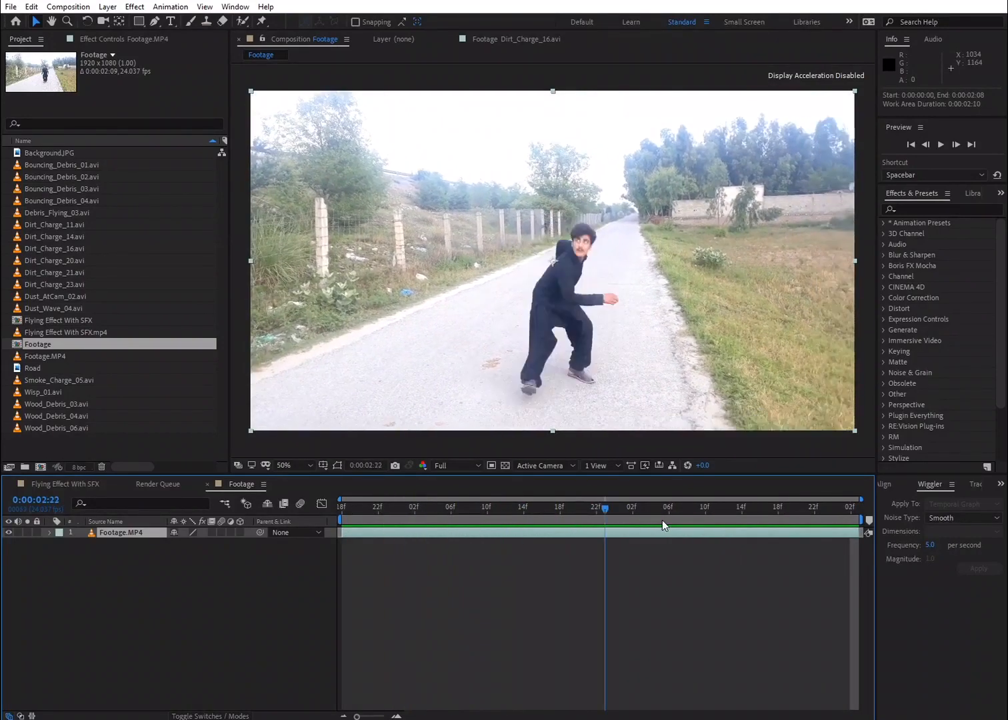
left_click(567, 533)
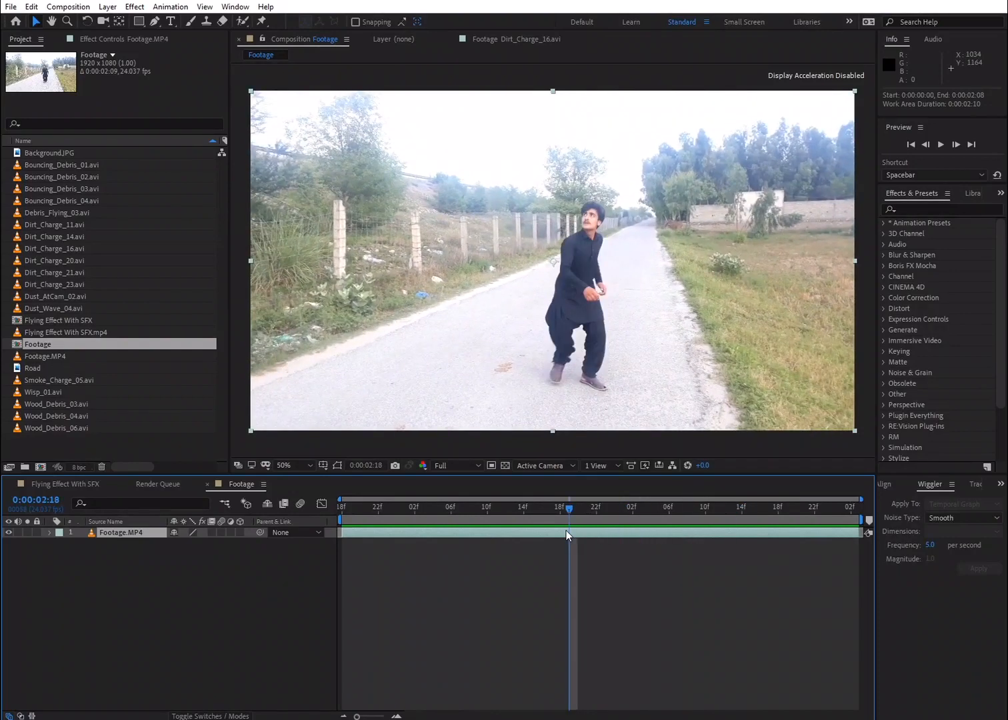
left_click_drag(562, 514, 706, 524)
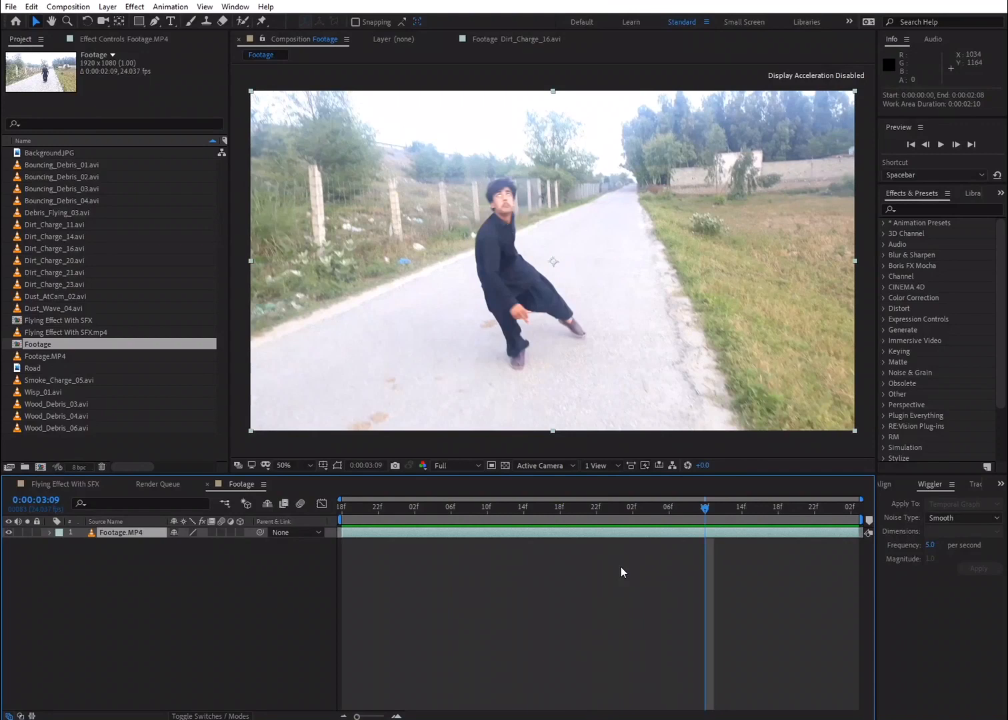
scroll(518, 219, "up", 3)
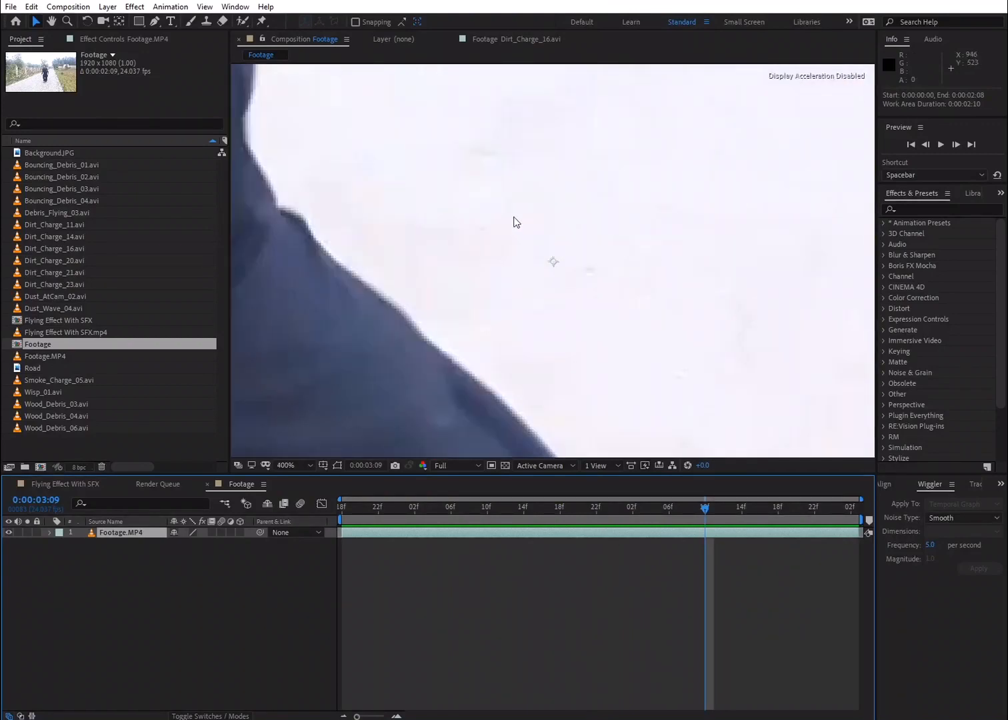
left_click_drag(424, 212, 628, 461)
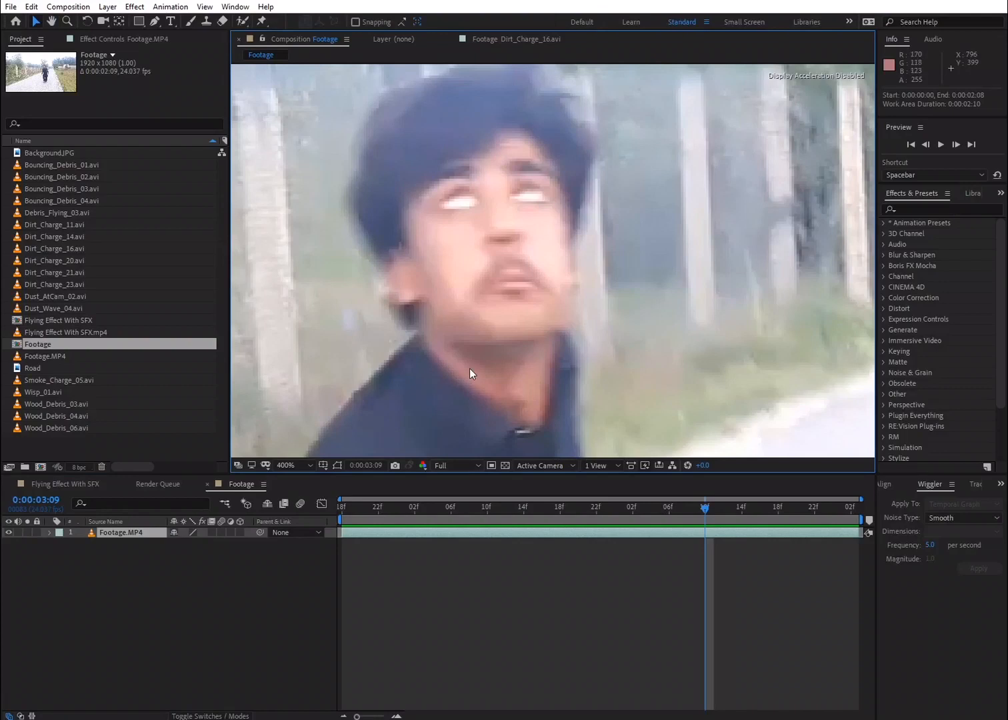
scroll(486, 345, "down", 6)
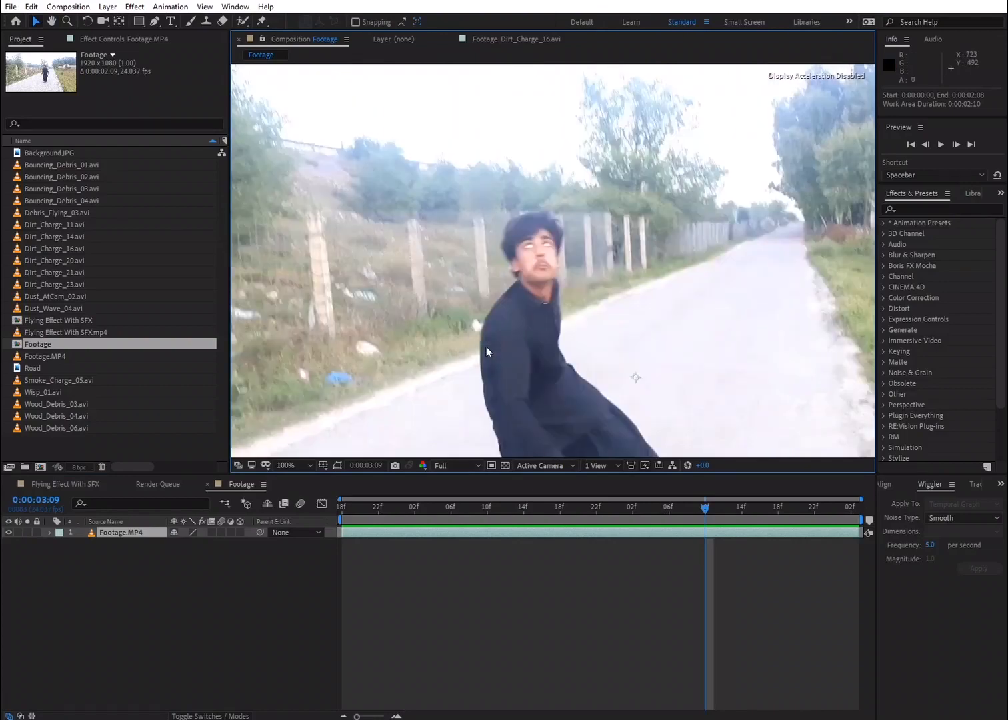
left_click(307, 465)
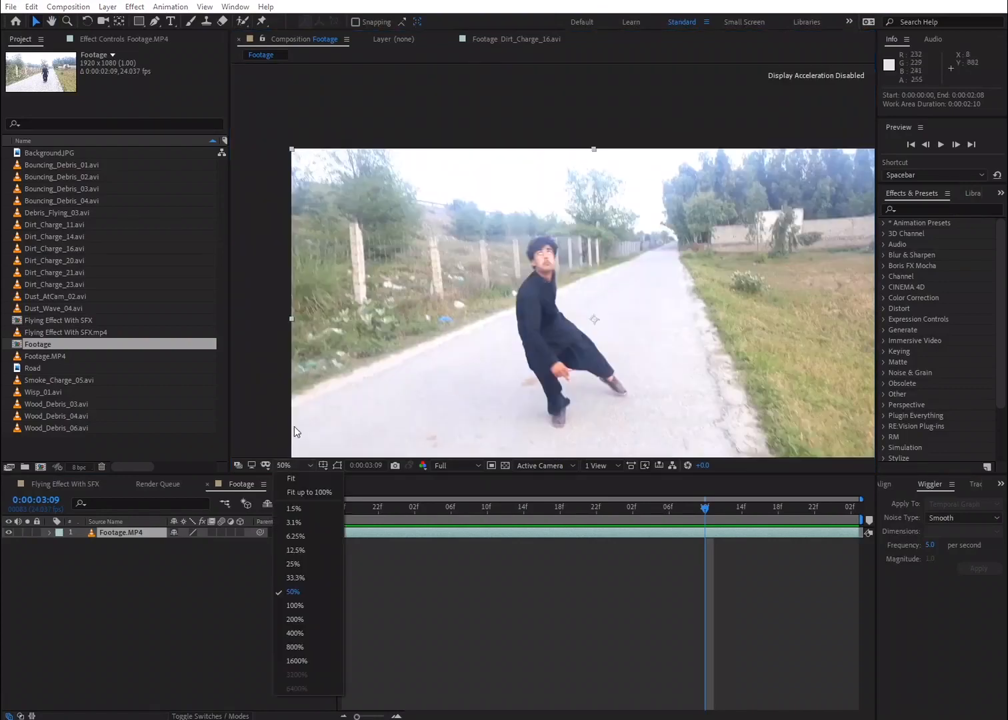
left_click(296, 495)
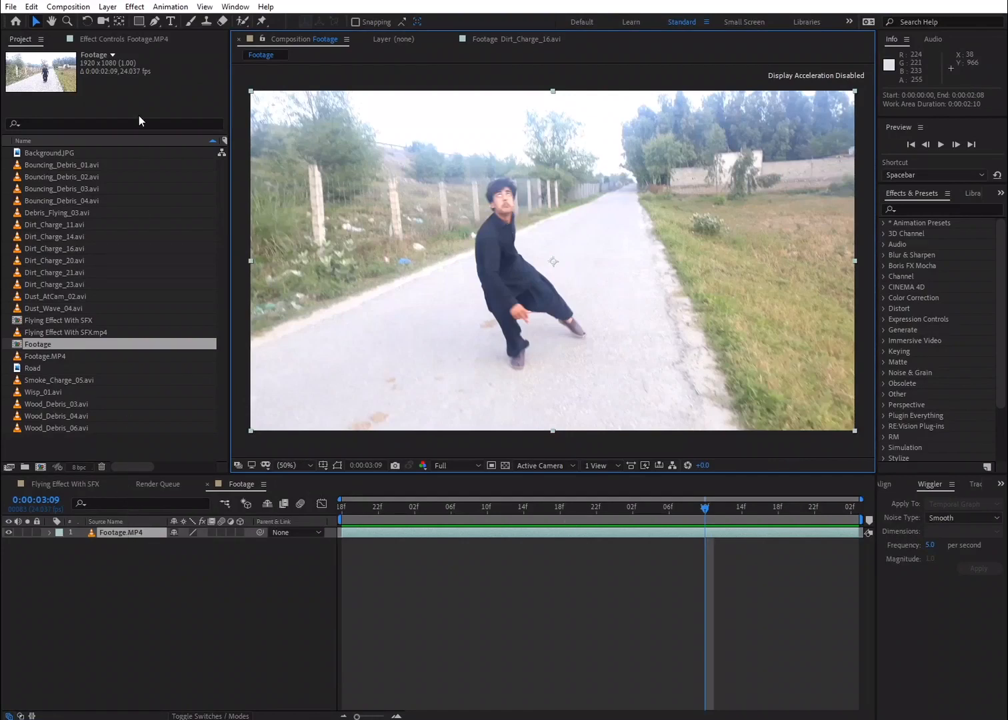
left_click(106, 6)
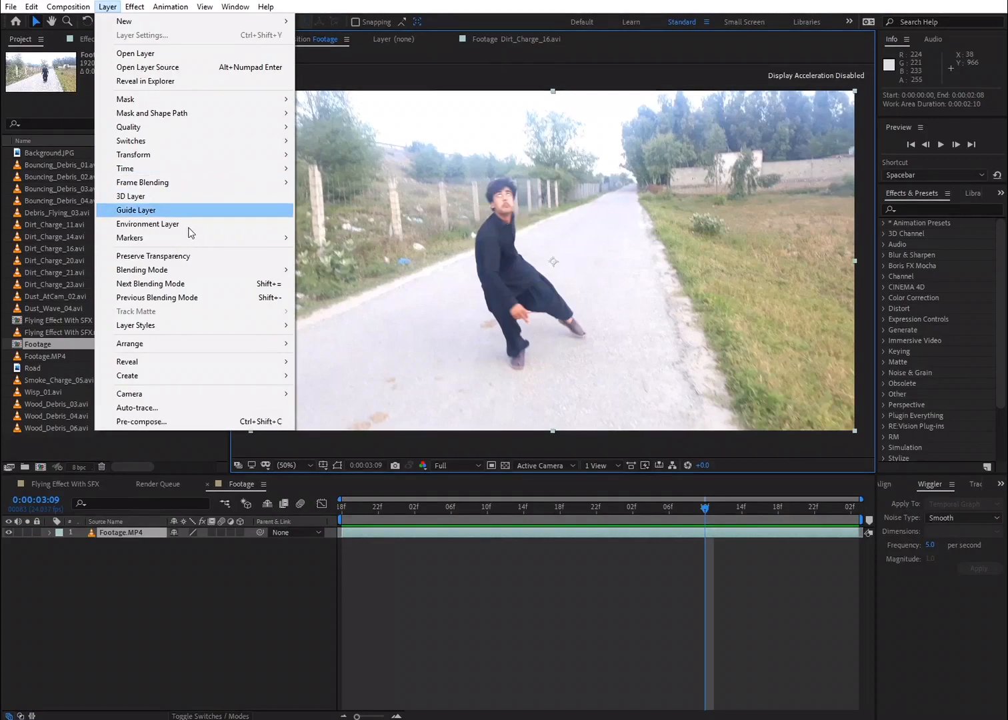
mouse_move(191, 241)
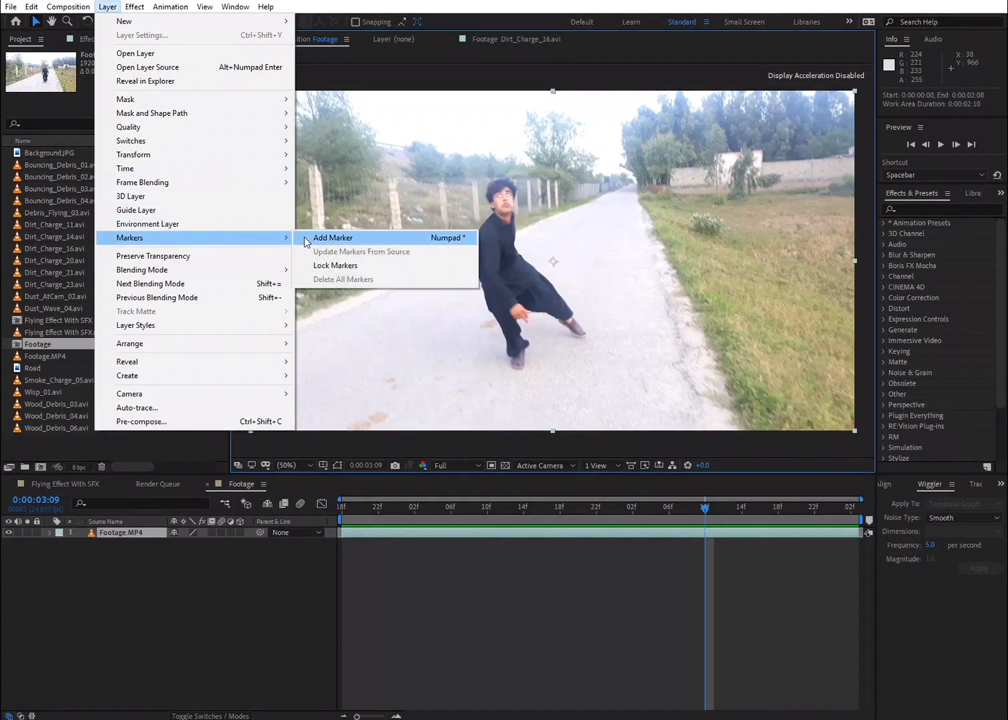
left_click(306, 238)
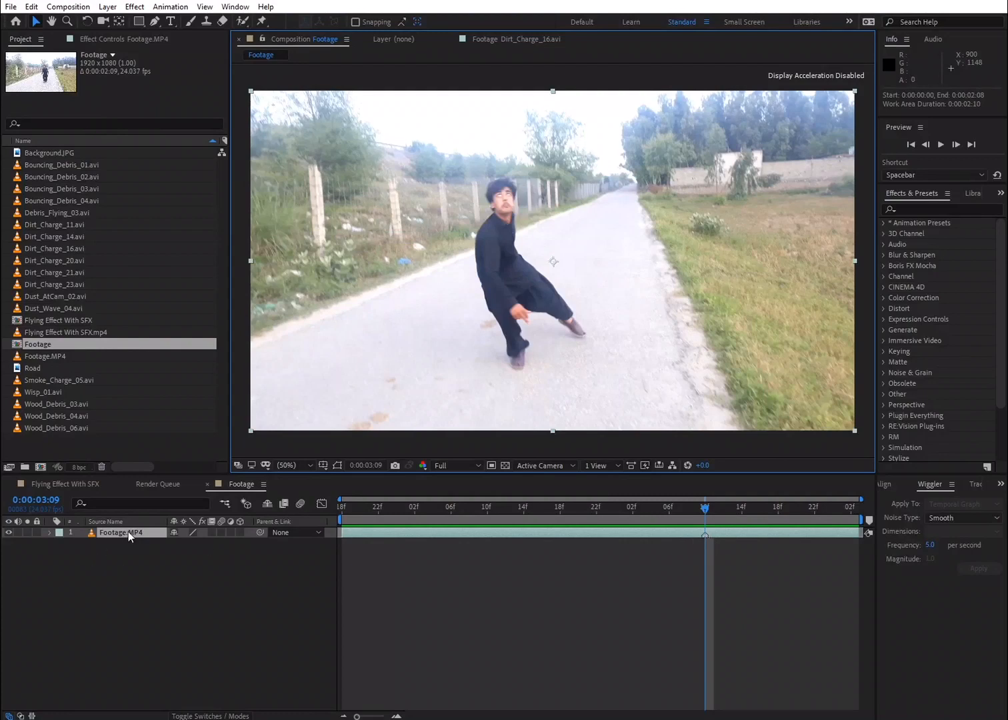
Step: Duplicate the Footage.MP4 layer and rename the upper copy "Flying Man"
key("ctrl+d")
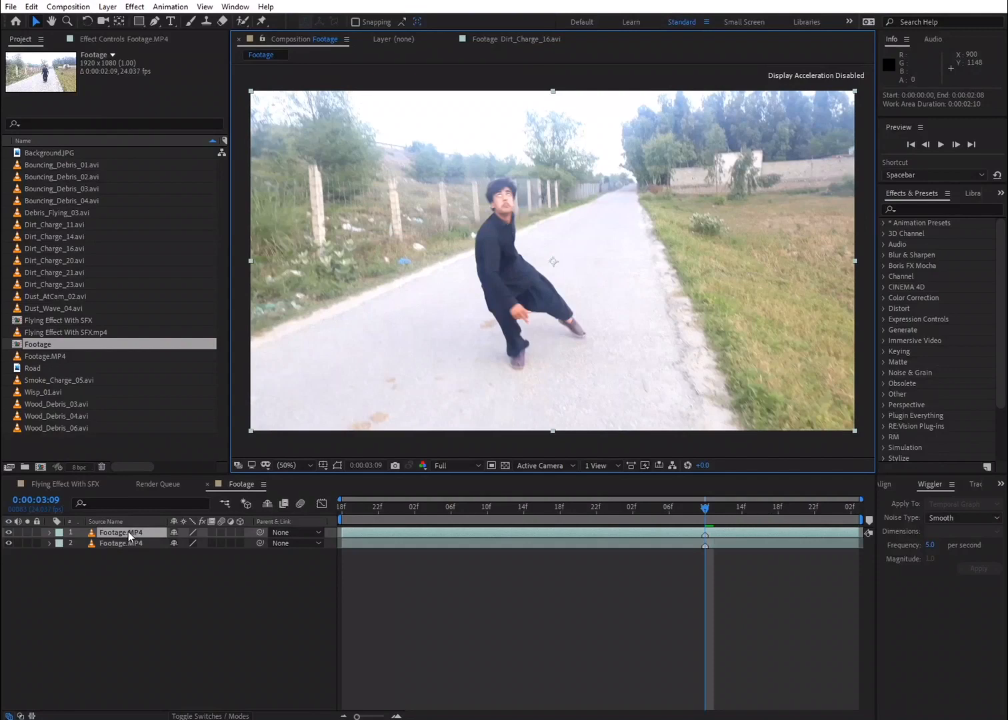
double_click(129, 532)
left_click(129, 532)
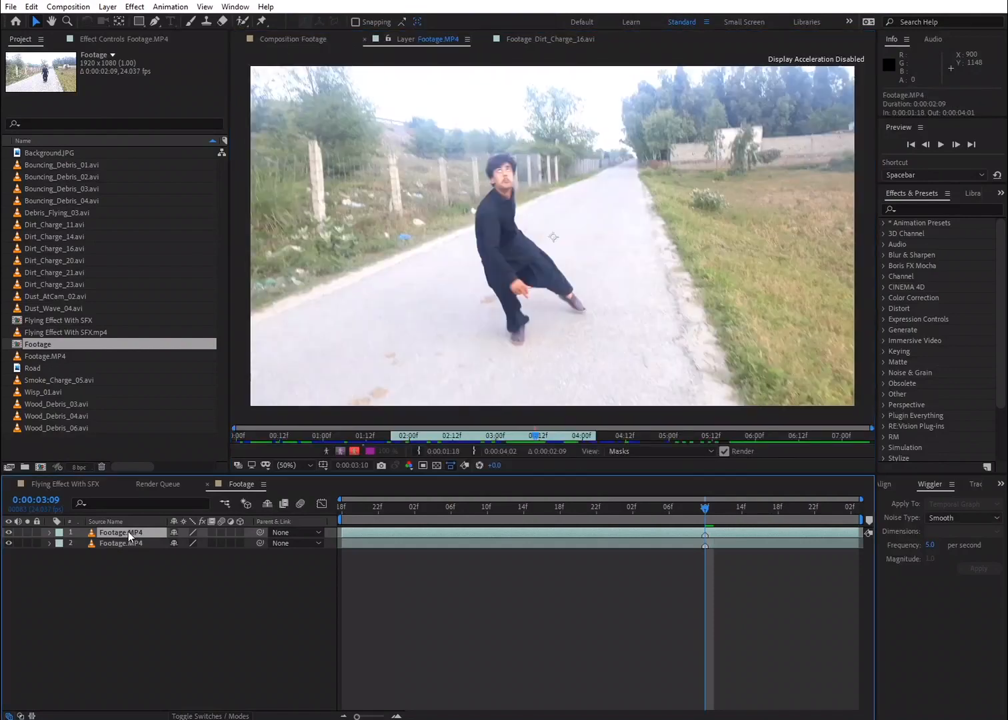
key("Return")
type("Flying Man")
left_click(110, 633)
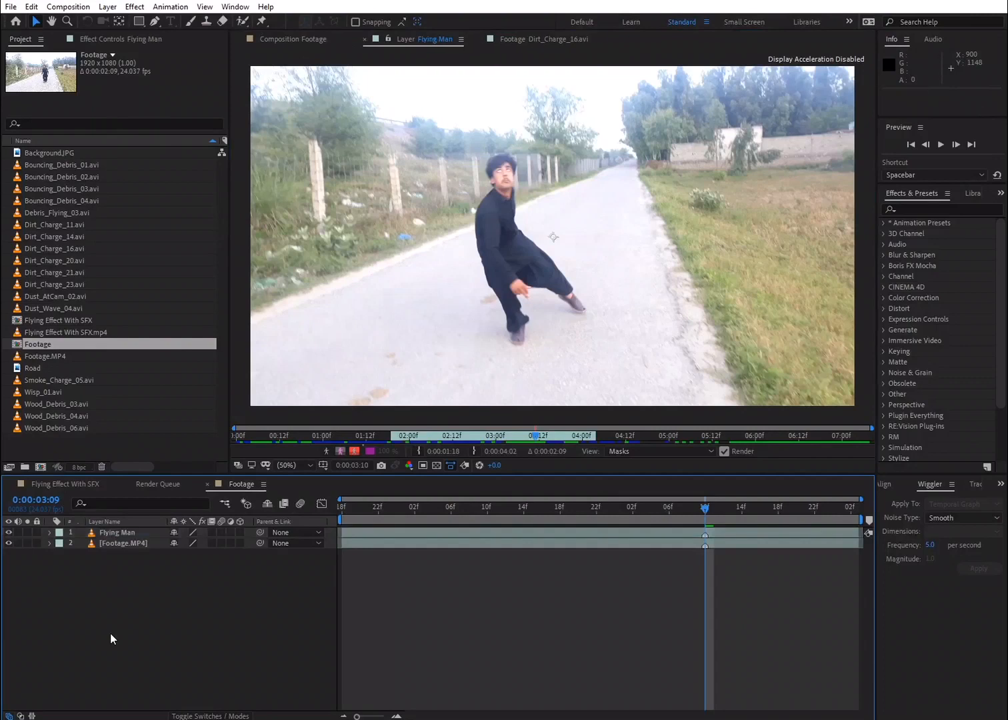
Step: Trim the start of the Flying Man layer to the marker at 0:00:03:09
left_click(157, 532)
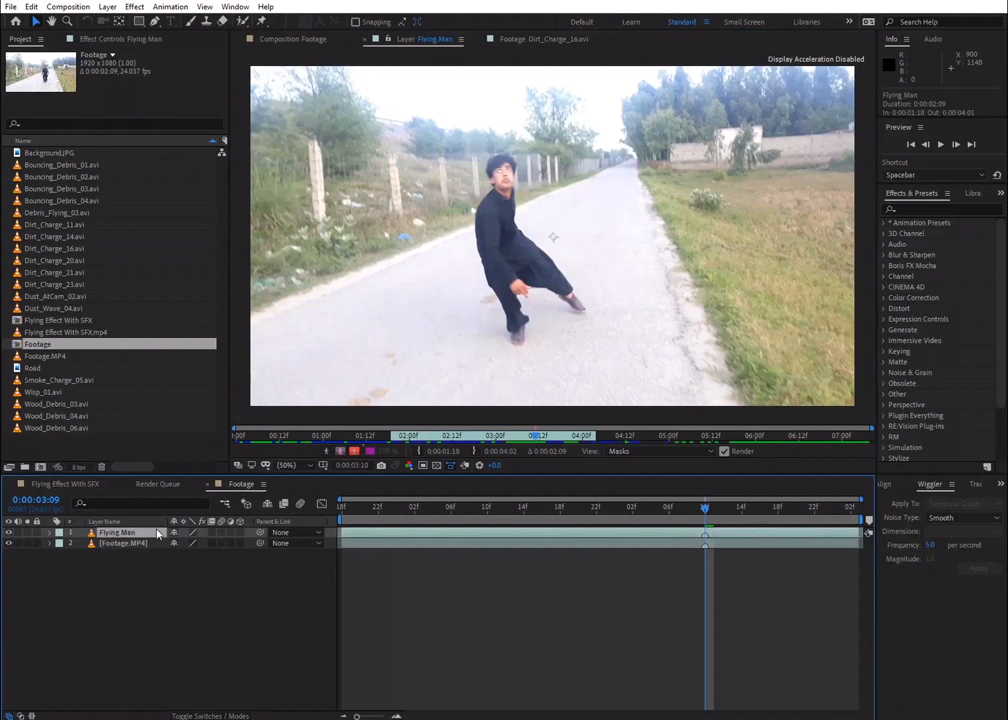
key("alt+bracketleft")
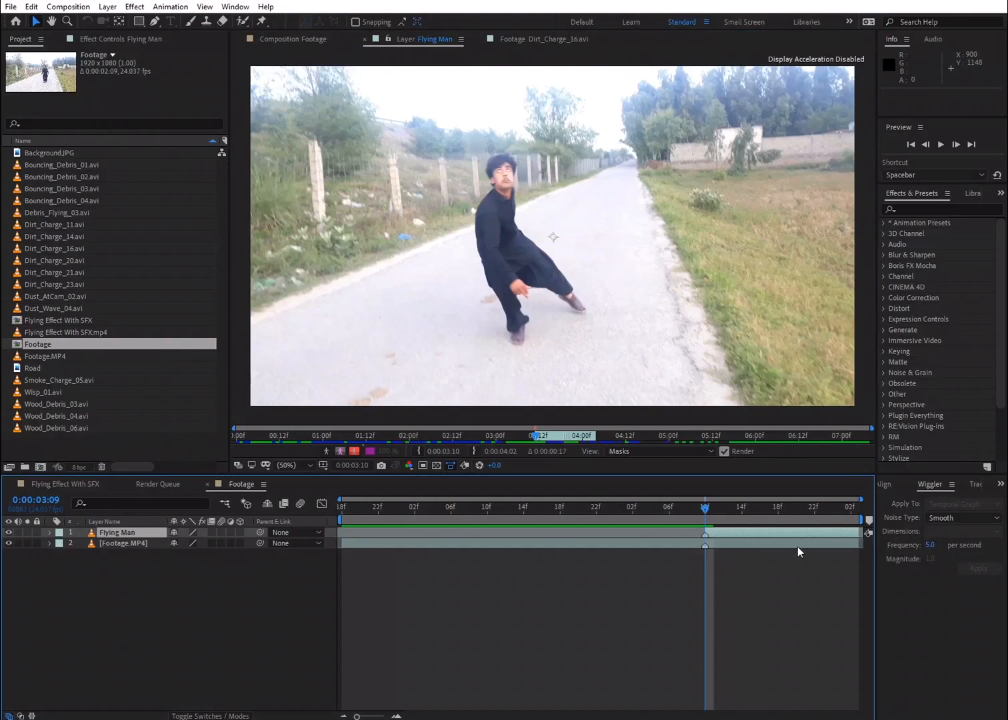
key("ctrl+z")
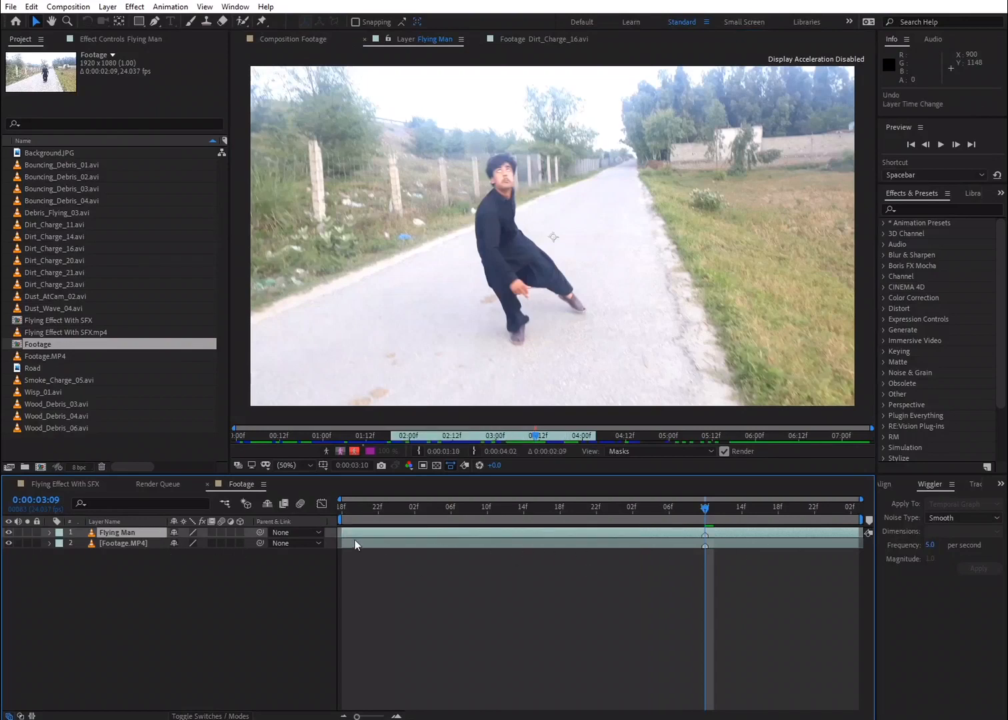
left_click_drag(341, 534, 704, 535)
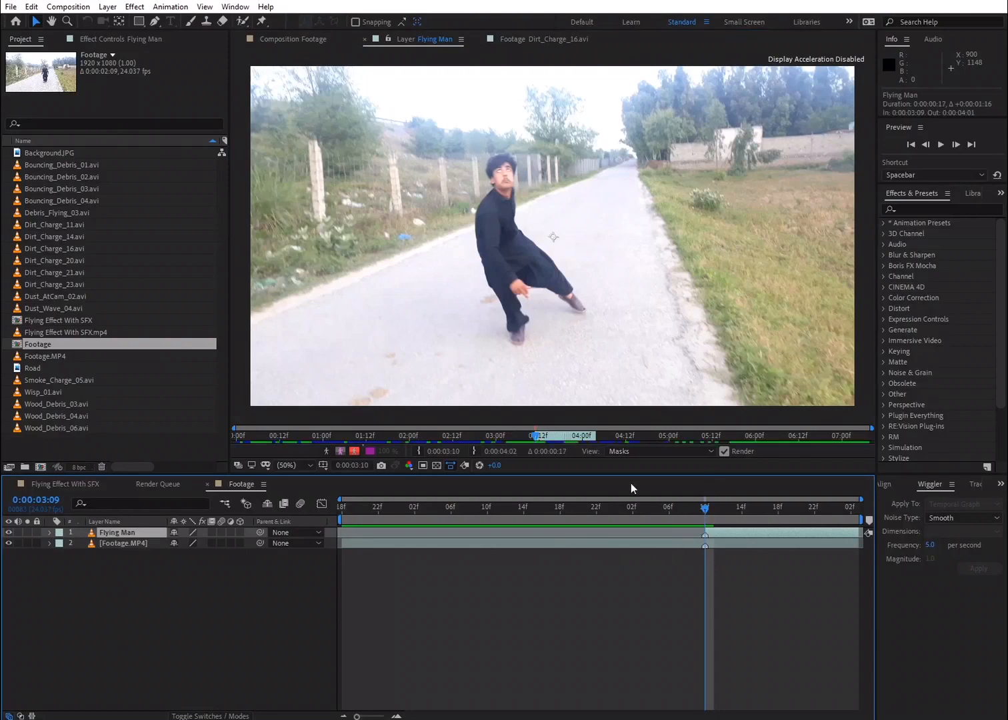
Step: Freeze the Flying Man layer on its frame at 0:00:03:09 and scrub to 0:00:03:13 to check the hold
left_click(303, 41)
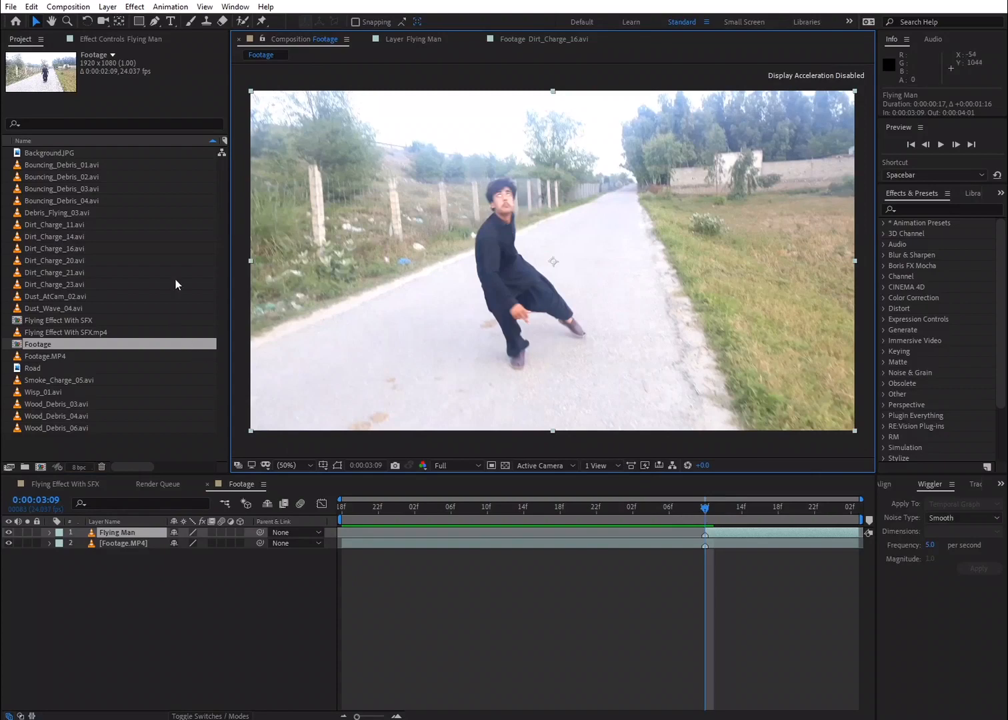
right_click(141, 534)
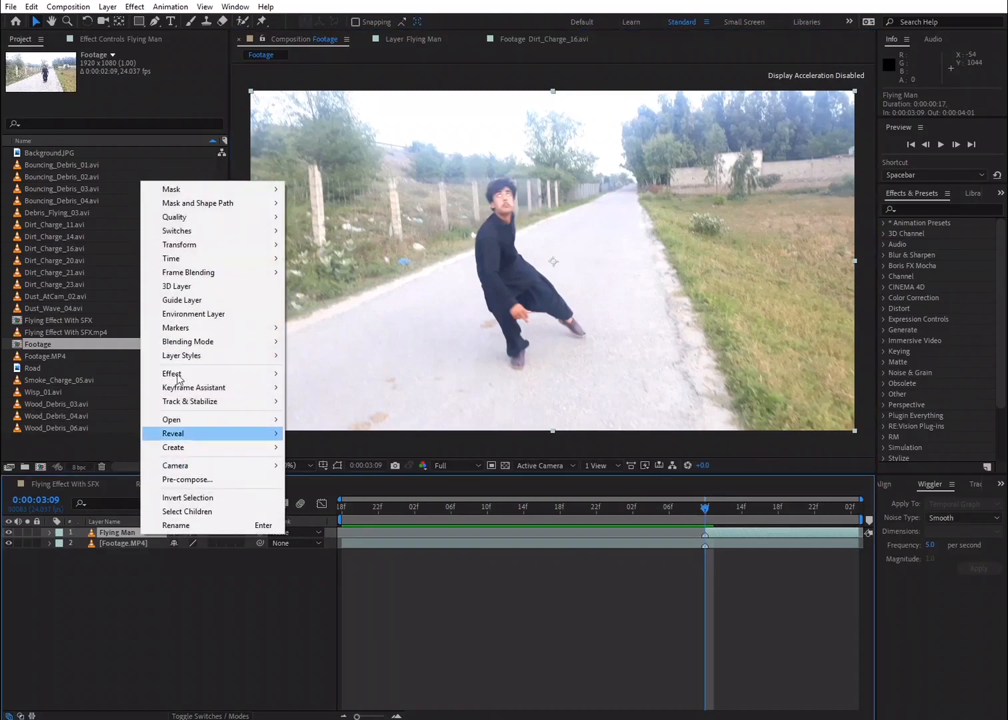
mouse_move(197, 264)
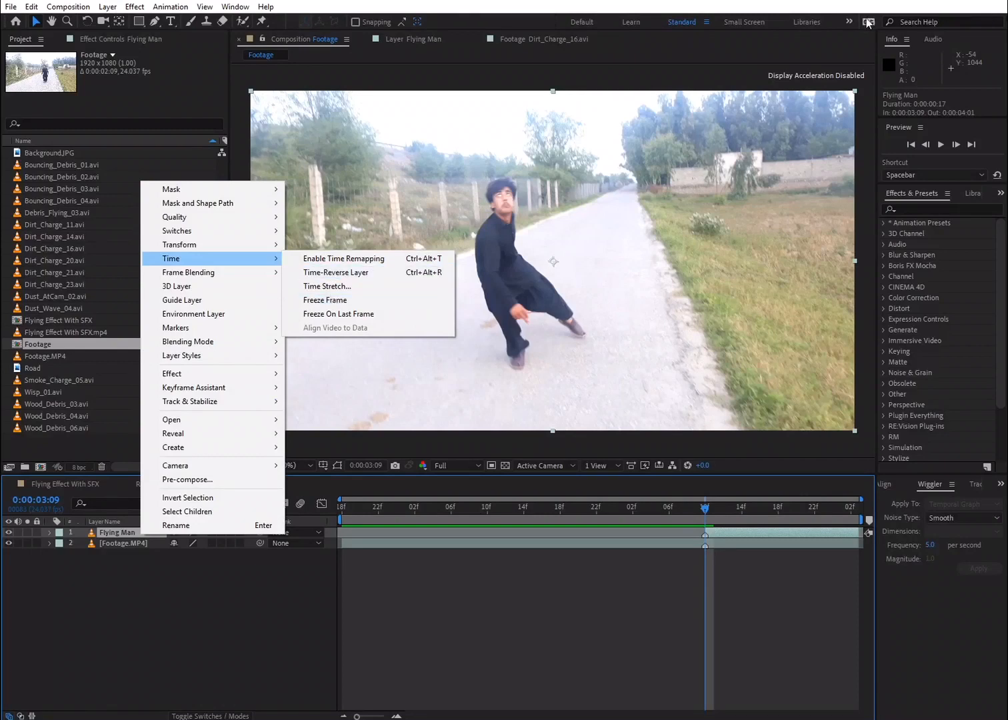
left_click(343, 301)
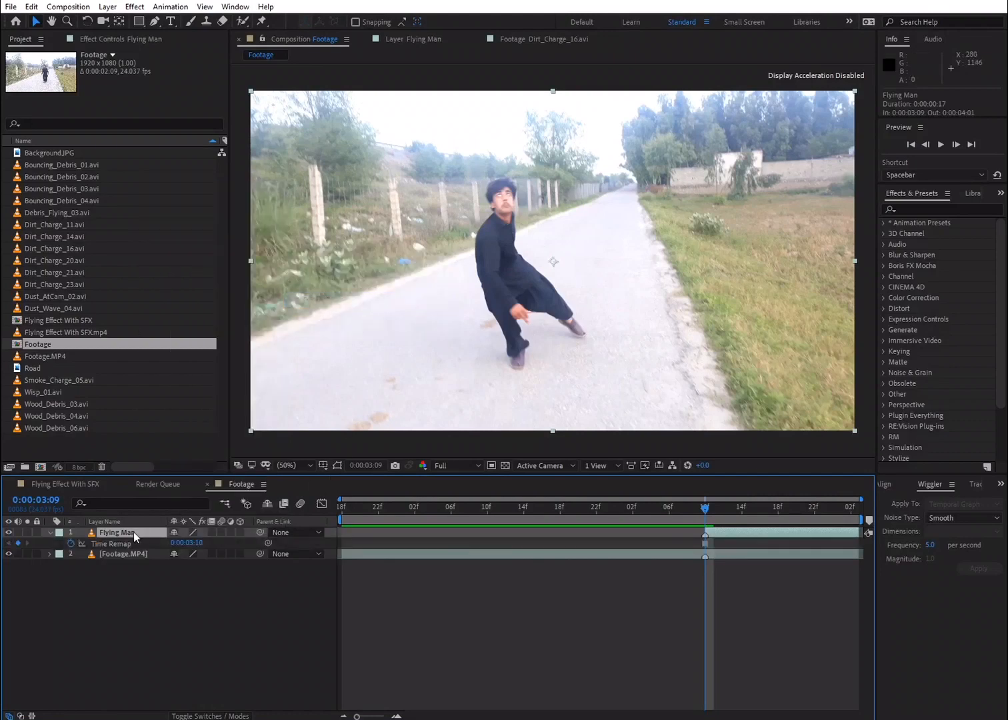
left_click(711, 511)
left_click_drag(722, 516, 744, 529)
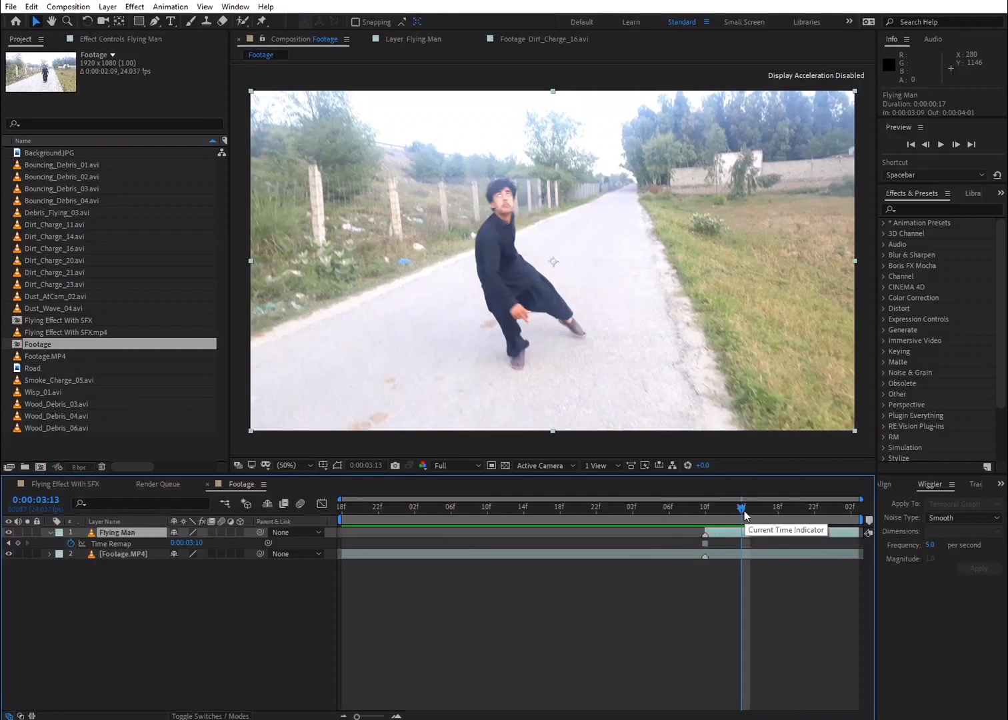
Step: At 0:00:03:09, draw a closed Pen tool mask tightly around the man's body on the Flying Man layer
left_click_drag(744, 511, 715, 489)
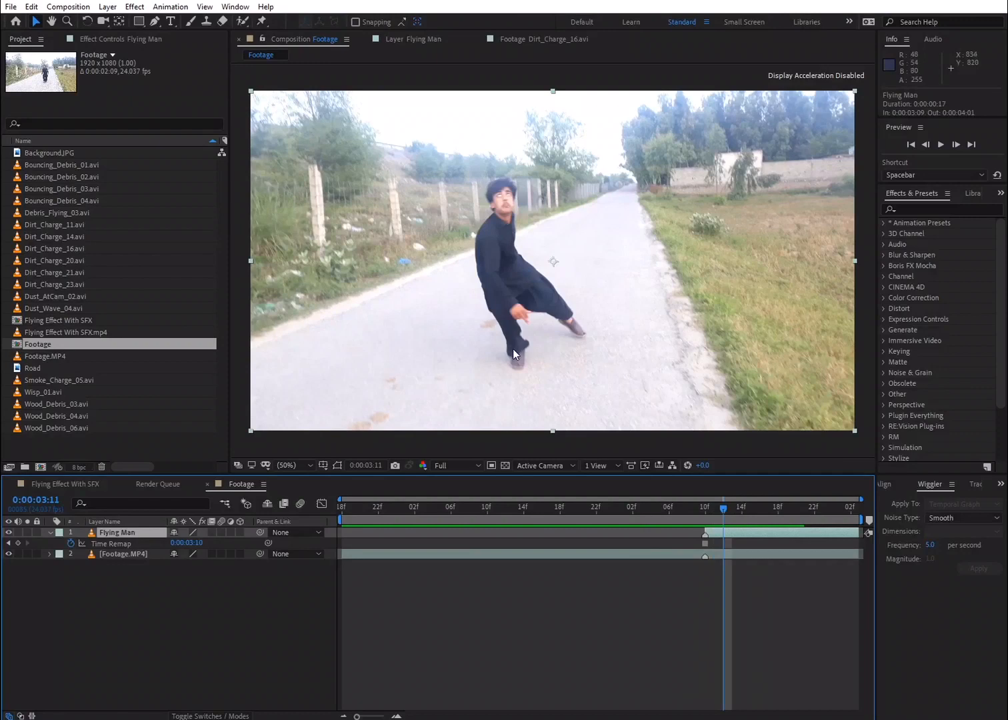
left_click_drag(722, 509, 705, 511)
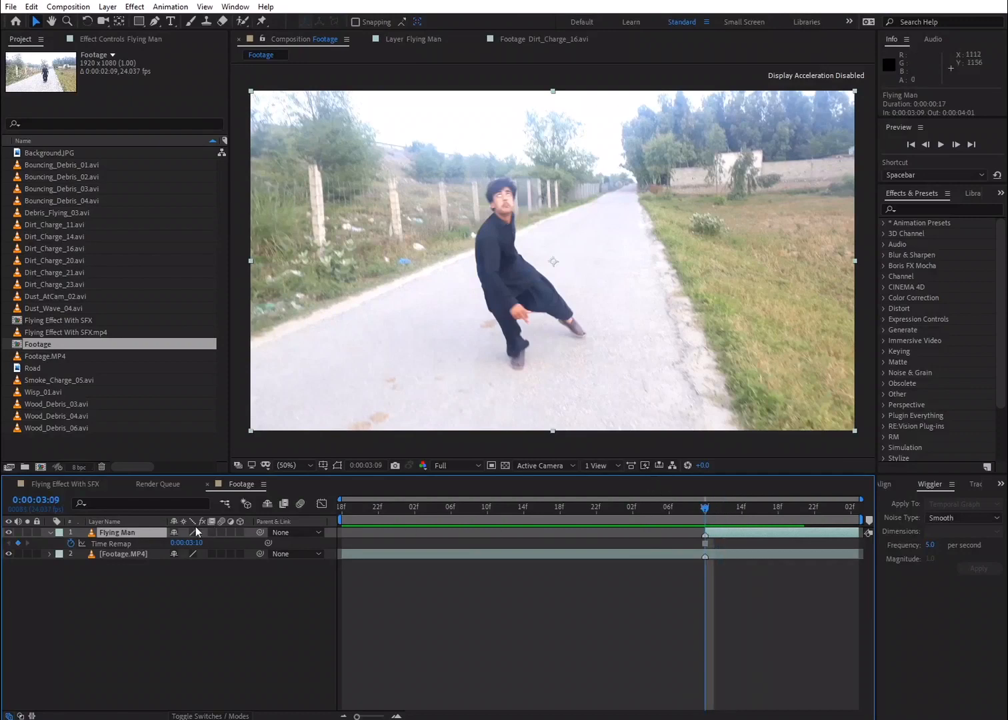
left_click(155, 20)
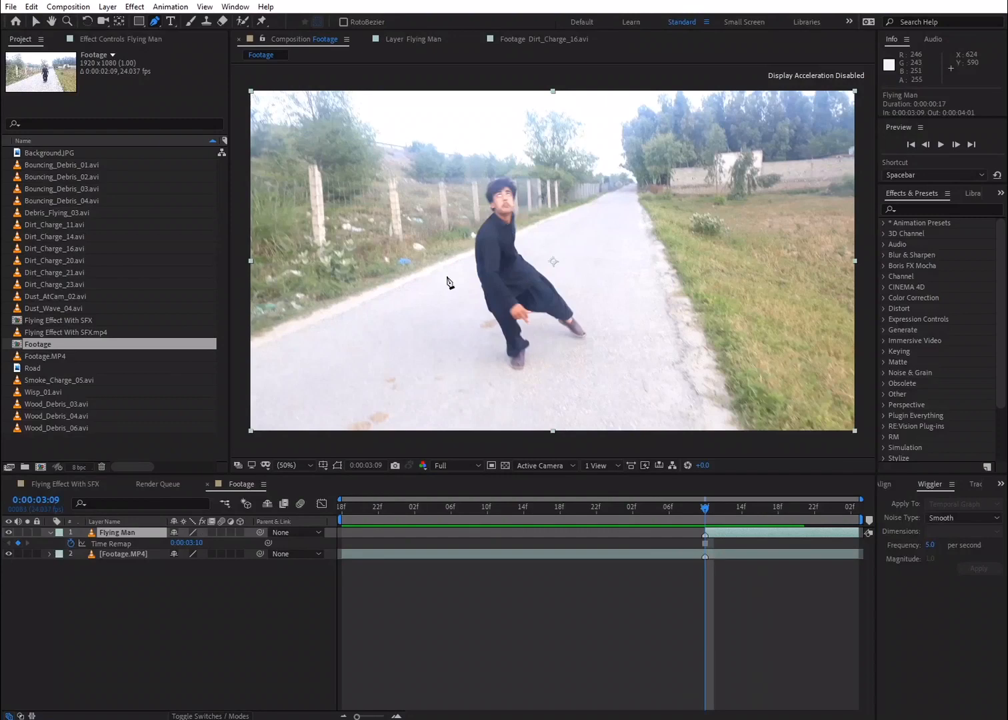
key("grave")
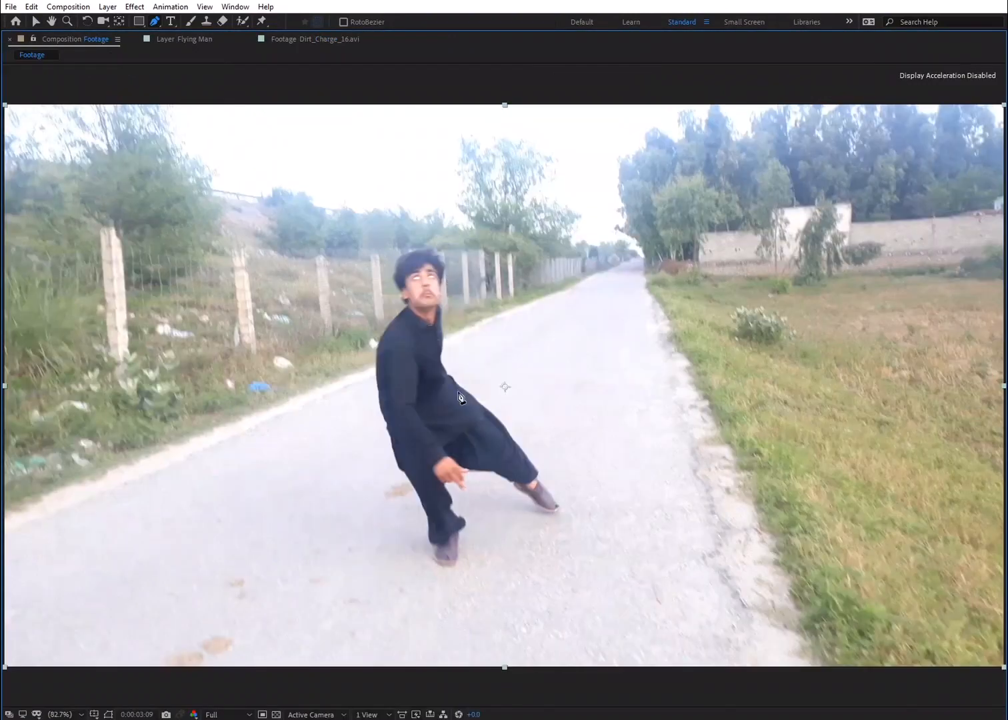
left_click(551, 494)
left_click(525, 455)
key("ctrl+z")
left_click(441, 359)
left_click(441, 334)
left_click(440, 308)
left_click(440, 282)
left_click(433, 252)
left_click(409, 253)
left_click(391, 273)
left_click(406, 301)
left_click(395, 320)
left_click(383, 341)
left_click(380, 371)
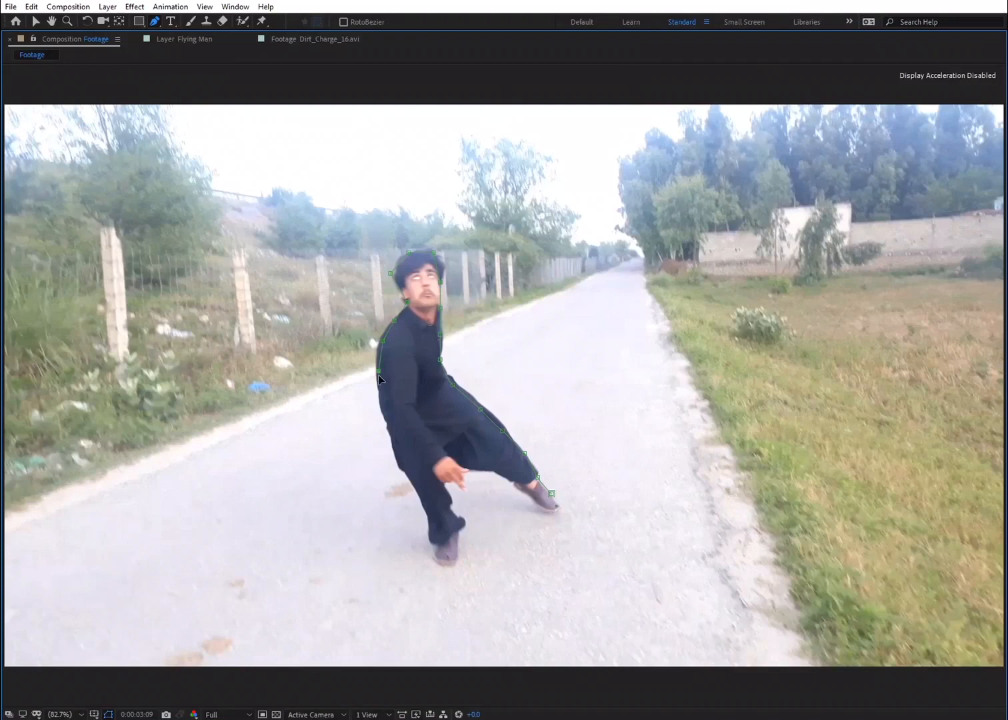
left_click(382, 410)
left_click(394, 445)
left_click(406, 474)
left_click(424, 504)
left_click(428, 535)
left_click(436, 560)
left_click(455, 563)
left_click(461, 527)
left_click(446, 491)
left_click(464, 472)
left_click(489, 471)
left_click(512, 481)
left_click(552, 494)
key("grave")
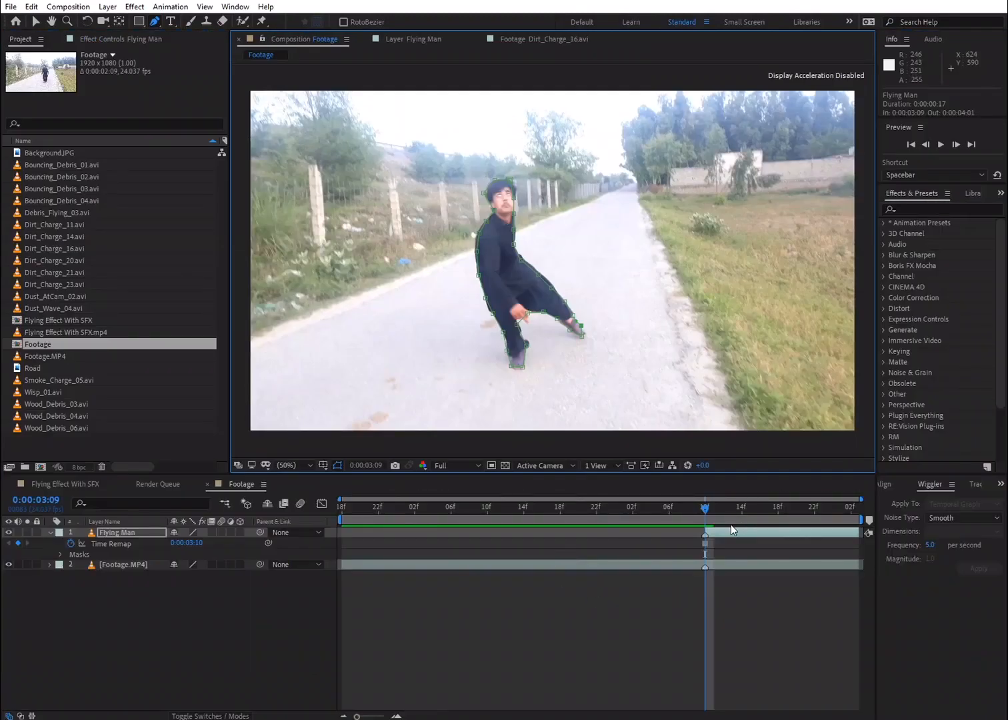
Step: Add starting Position and Scale keyframes to the Flying Man layer at 0:00:03:09 and show its keyframed properties
mouse_move(706, 515)
left_mouse_down()
mouse_move(806, 518)
mouse_move(723, 514)
mouse_move(766, 522)
mouse_move(705, 528)
left_mouse_up()
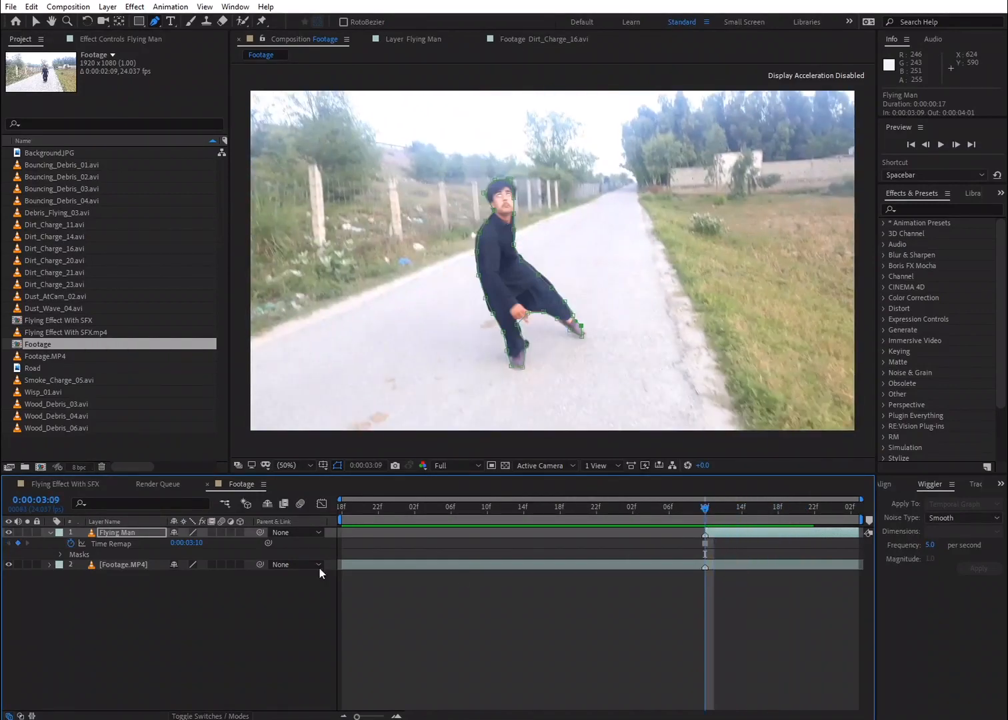
key("p")
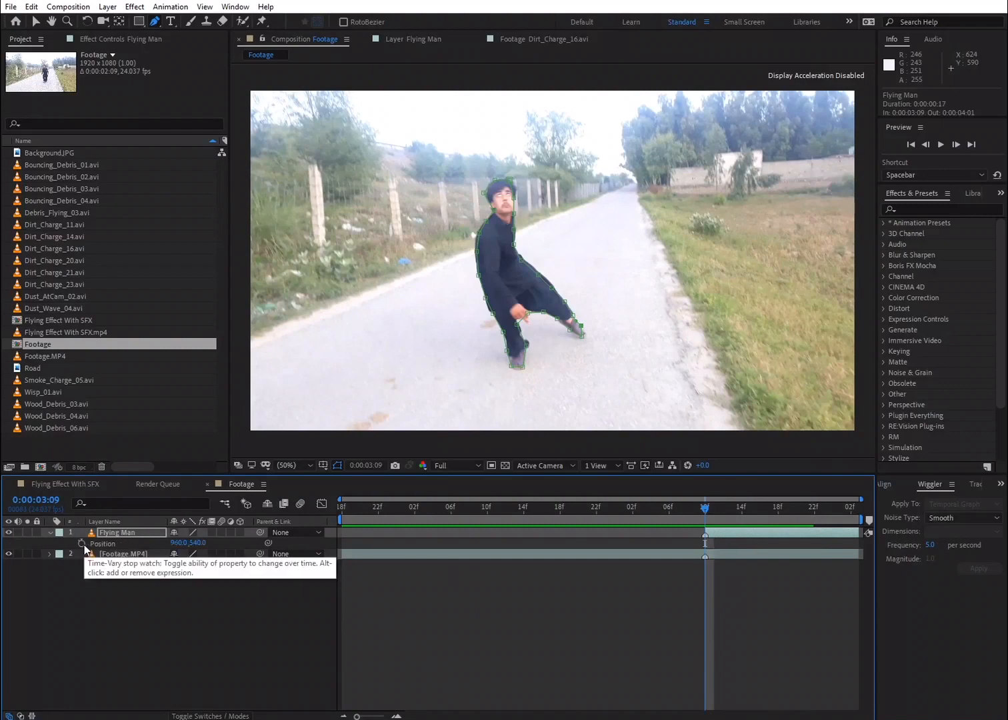
left_click(81, 543)
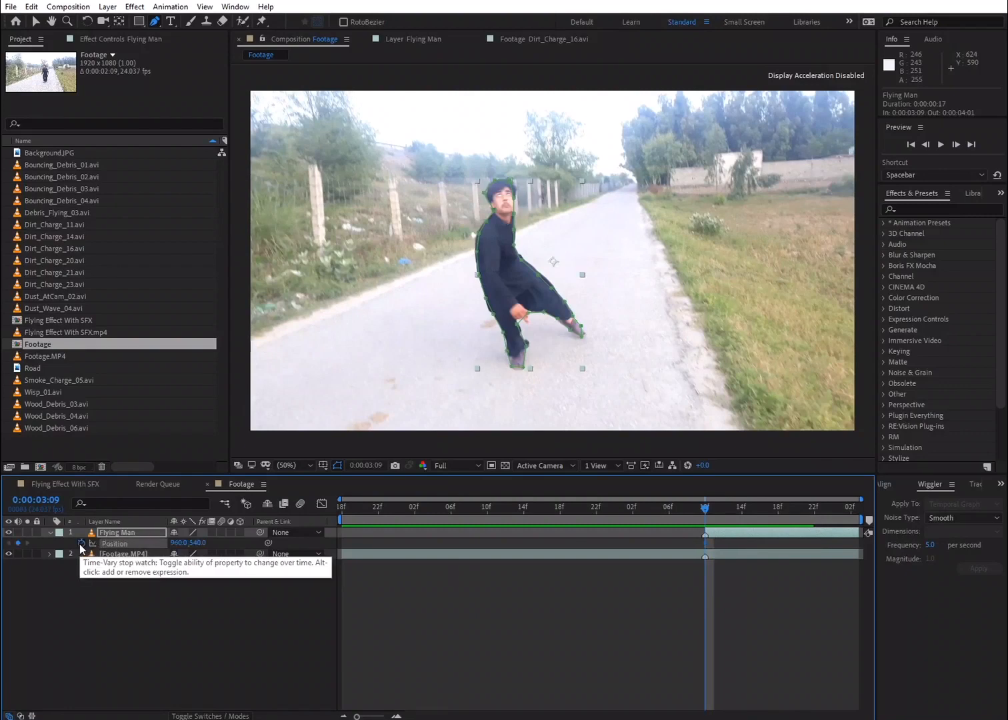
key("s")
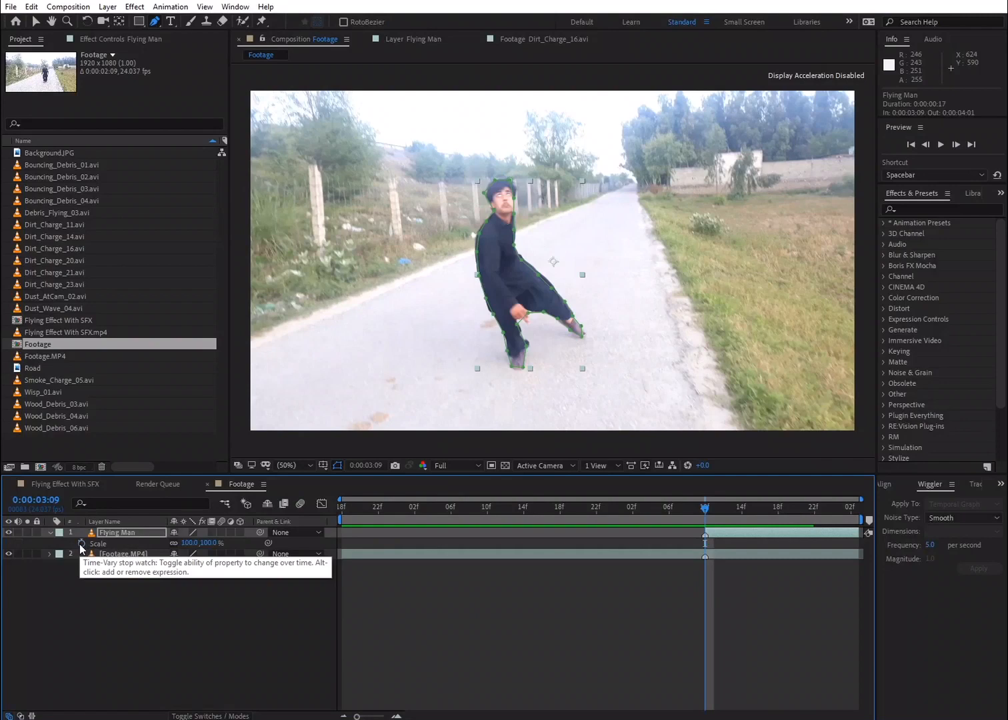
left_click(80, 544)
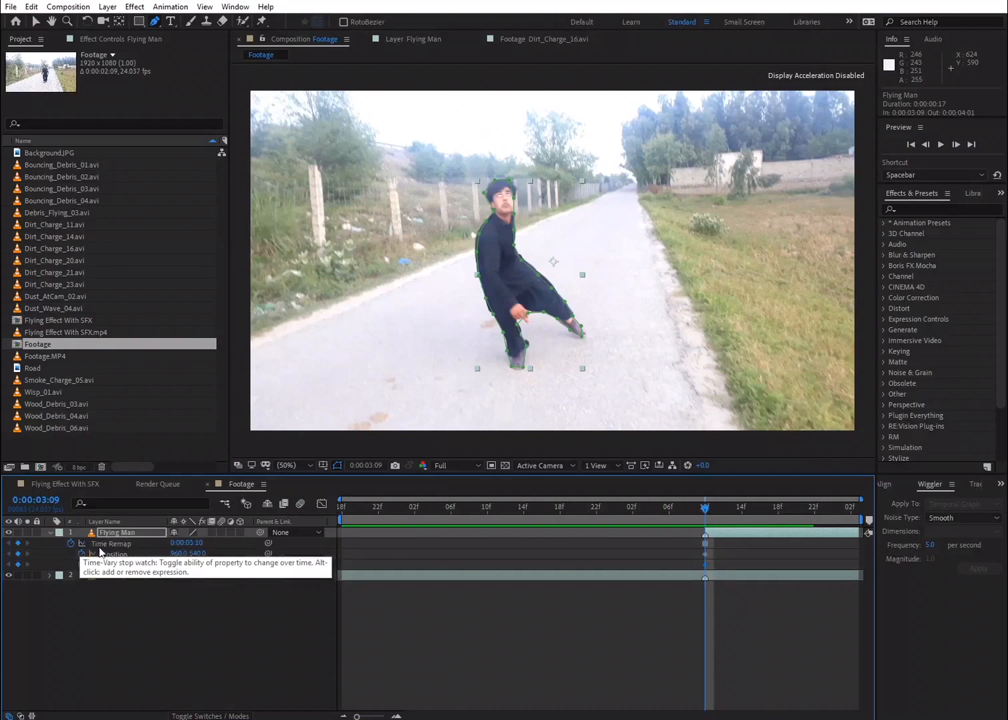
key("u")
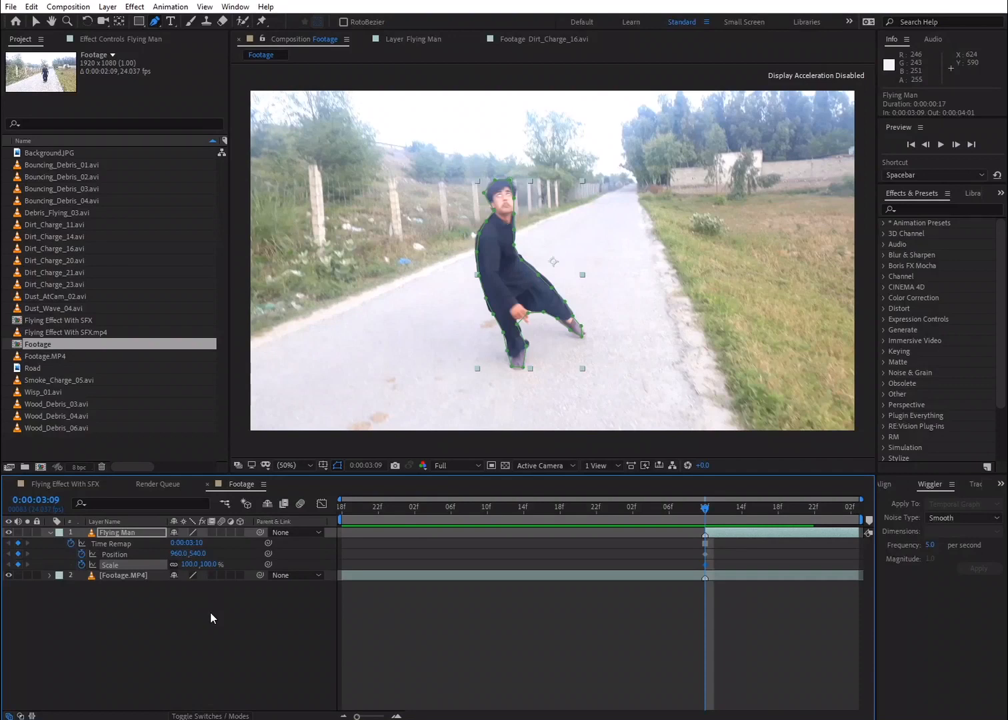
Step: Trim the end of the Flying Man layer at 0:00:03:14
double_click(952, 146)
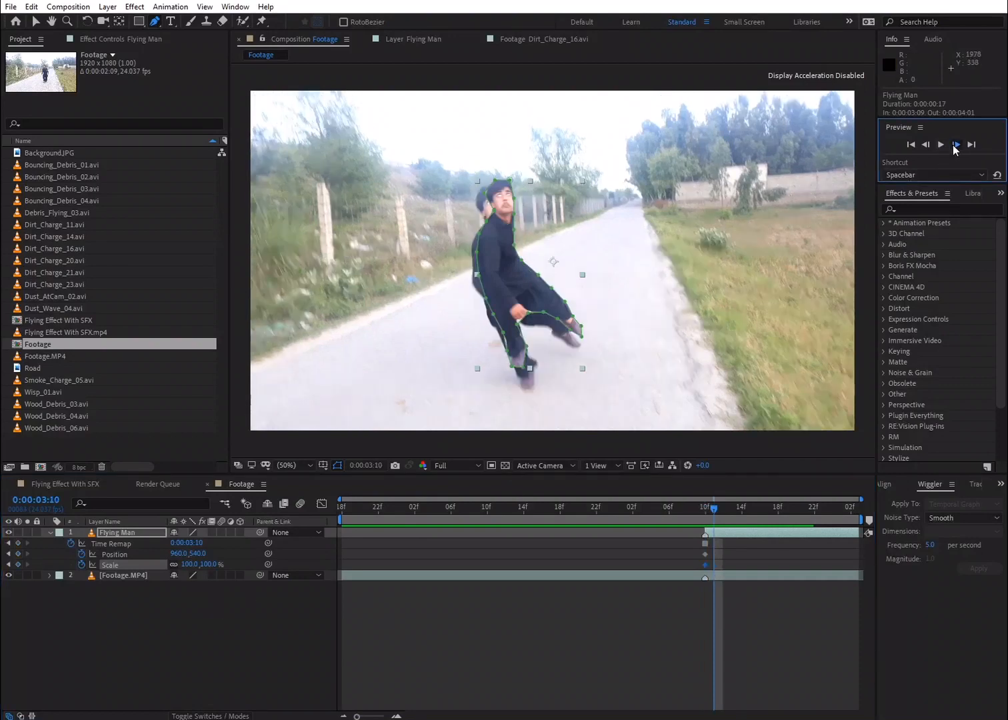
left_click(952, 145)
left_click(952, 145)
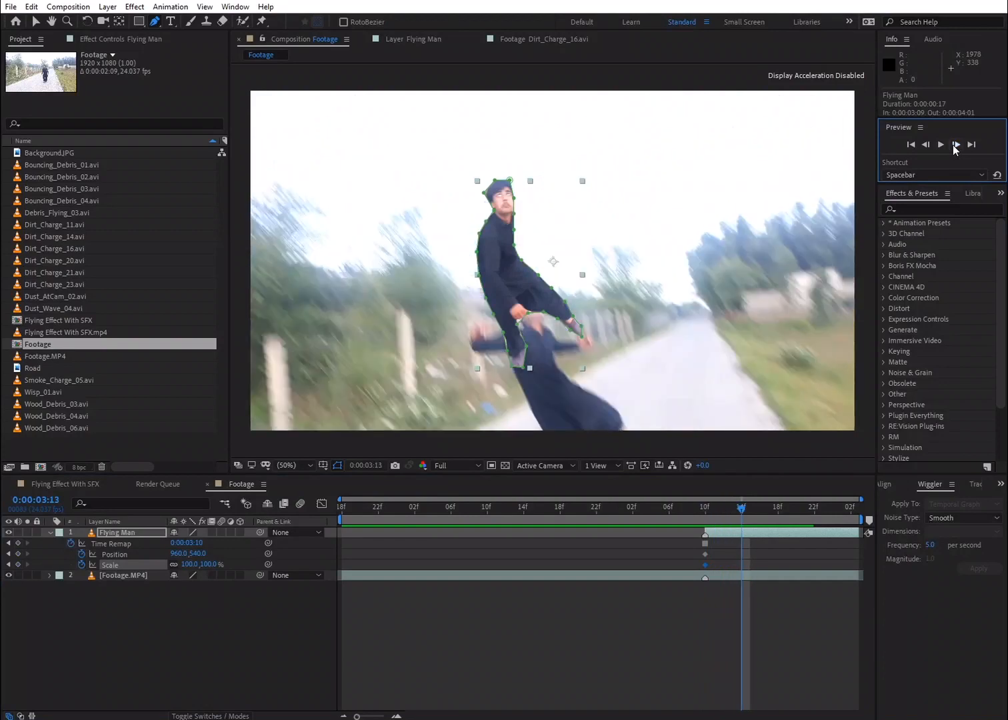
left_click(953, 145)
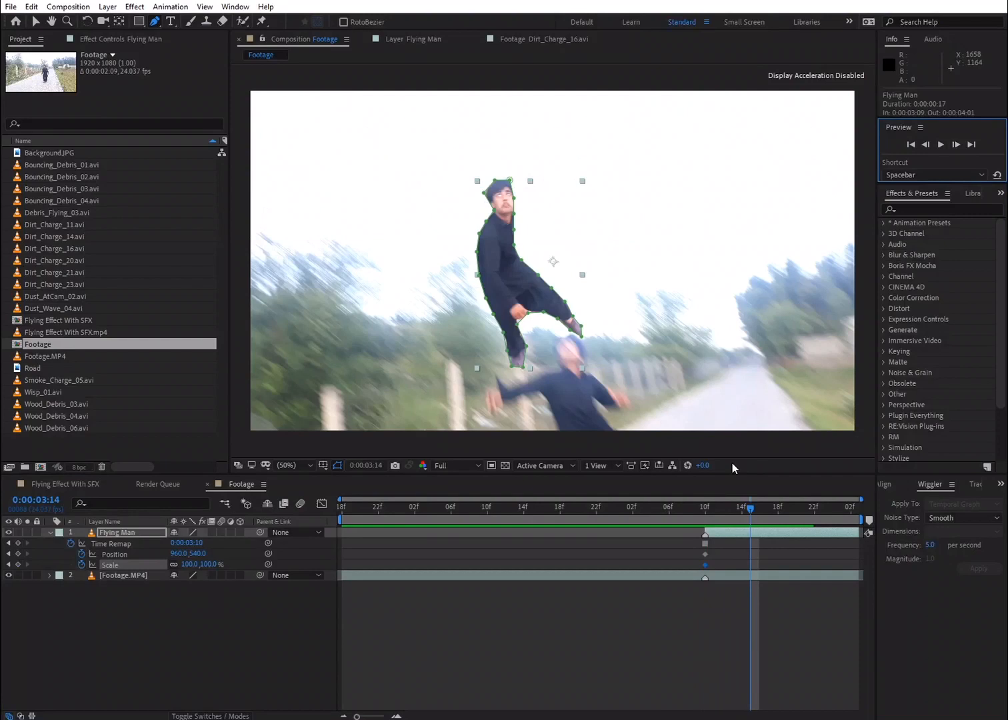
key("alt+bracketright")
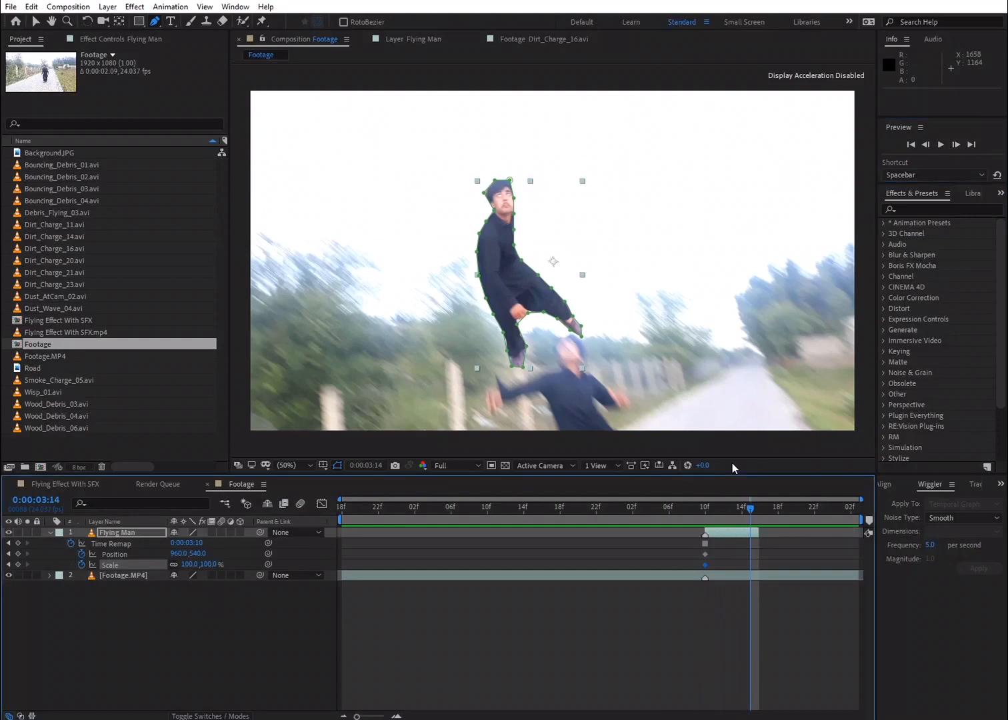
left_click(953, 146)
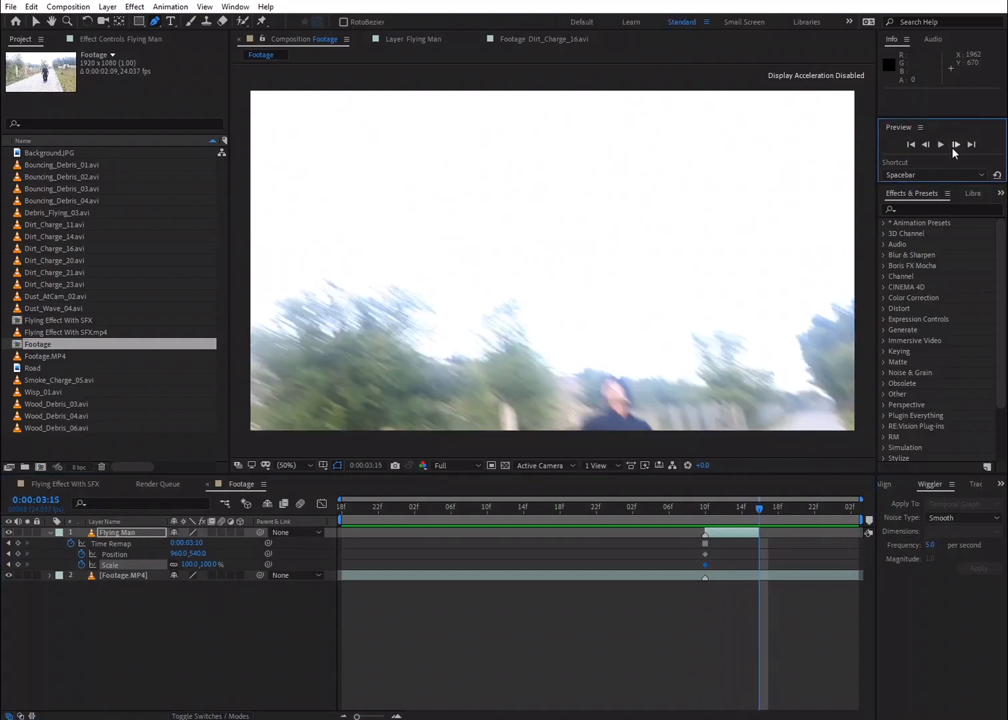
left_click(928, 148)
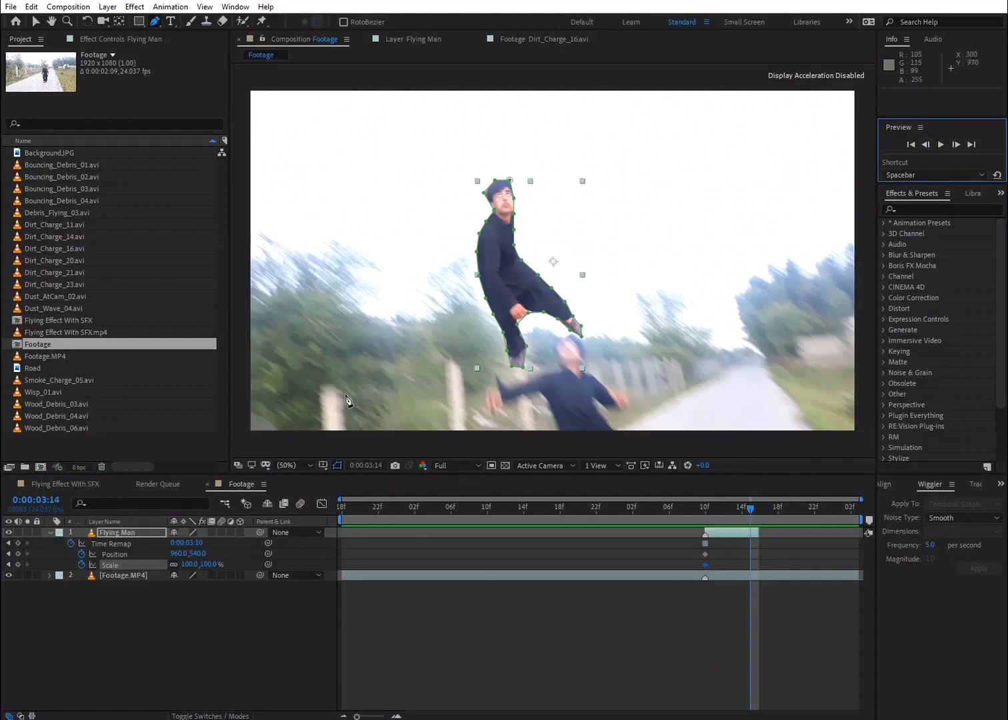
Step: Move the Flying Man layer up and out of frame at 0:00:03:14, setting its Position to -177, 193
left_click(36, 22)
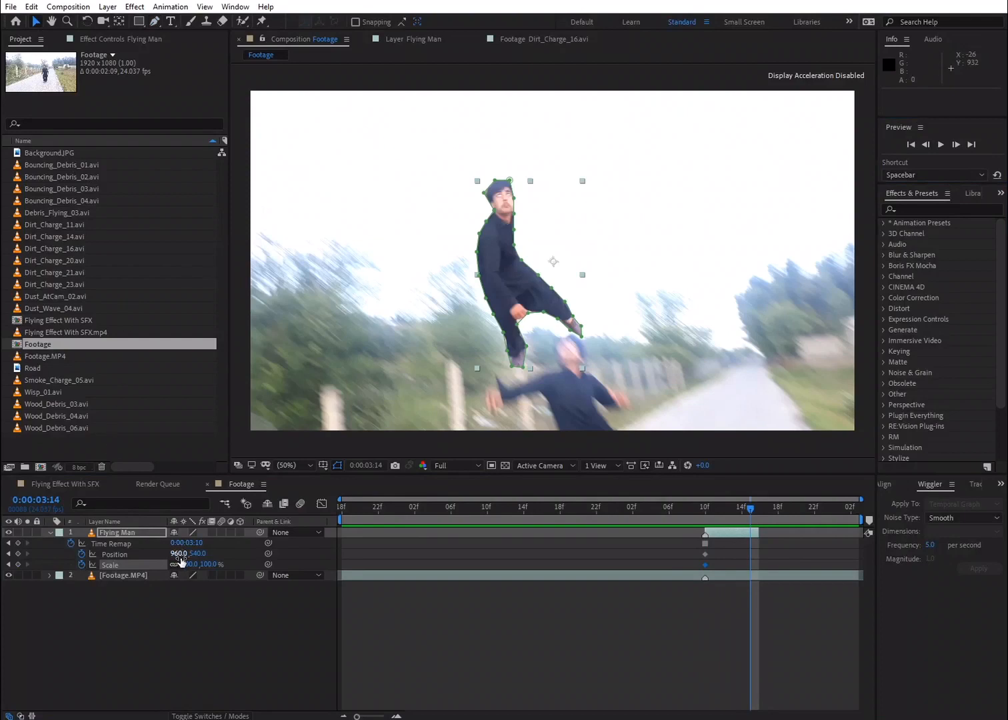
left_click_drag(177, 553, 66, 555)
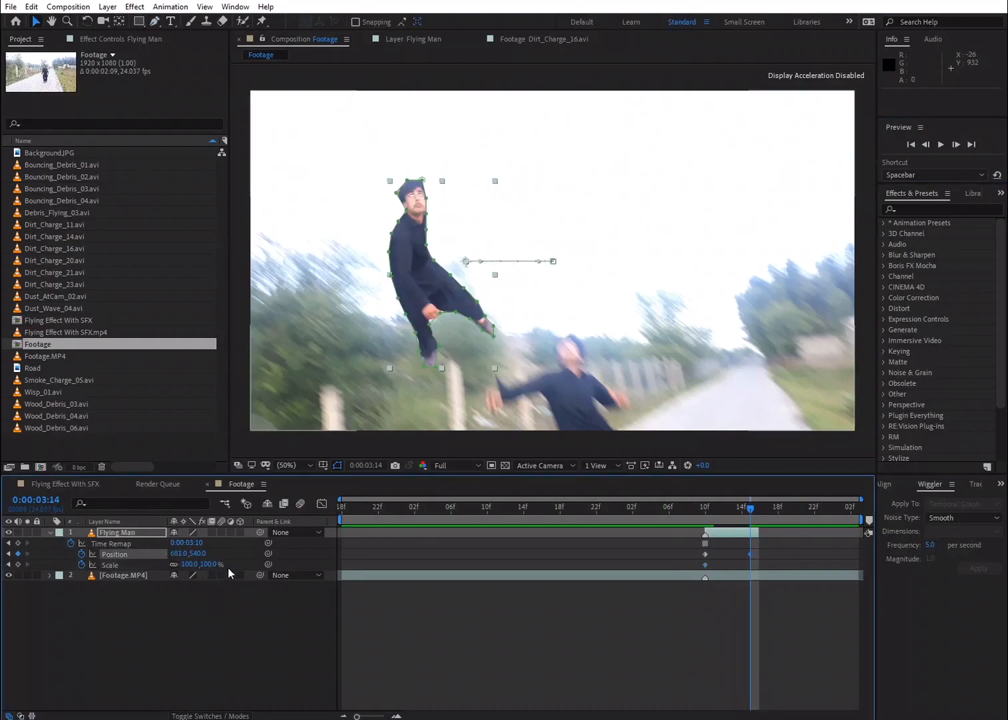
left_click_drag(163, 553, 138, 559)
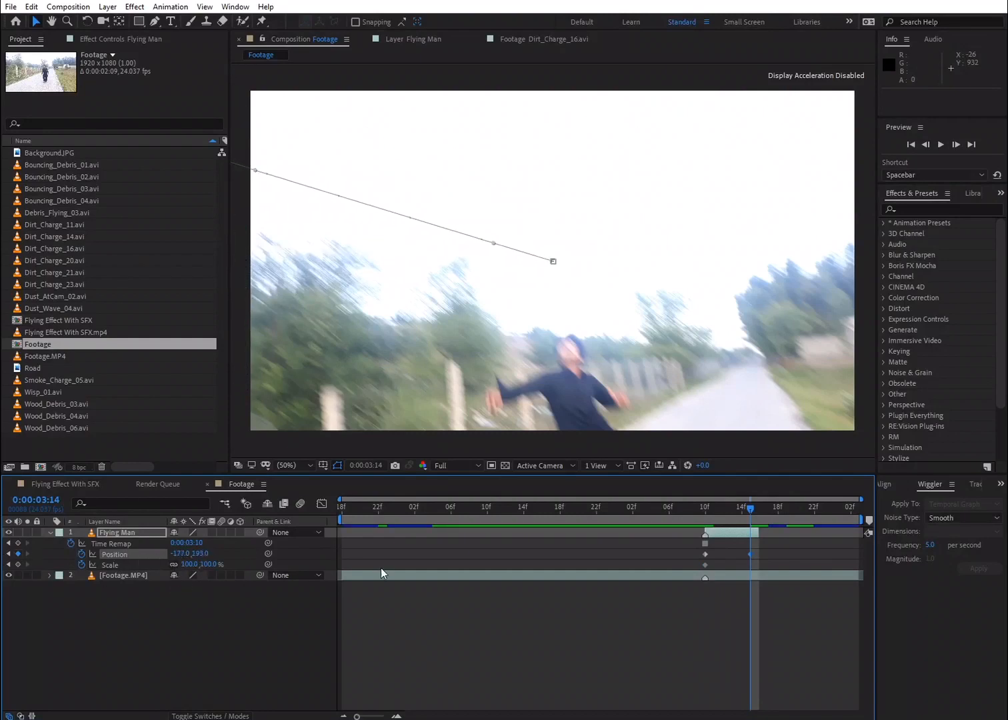
Step: Shrink the Flying Man layer to 20% Scale at 0:00:03:14
key("comma")
left_click(209, 564)
type("20")
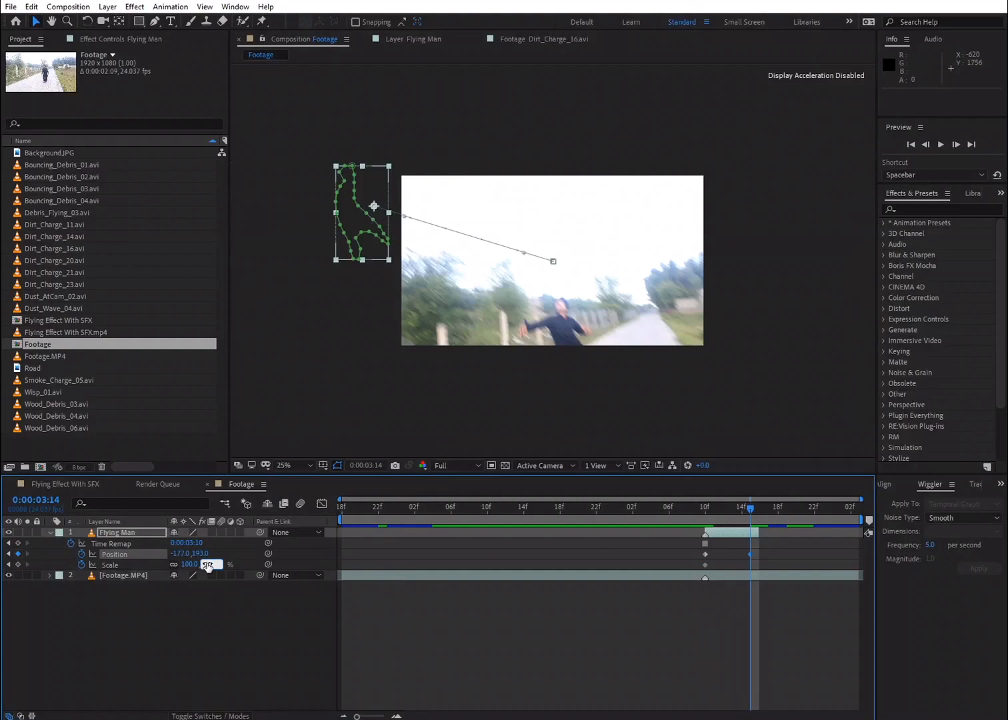
key("Return")
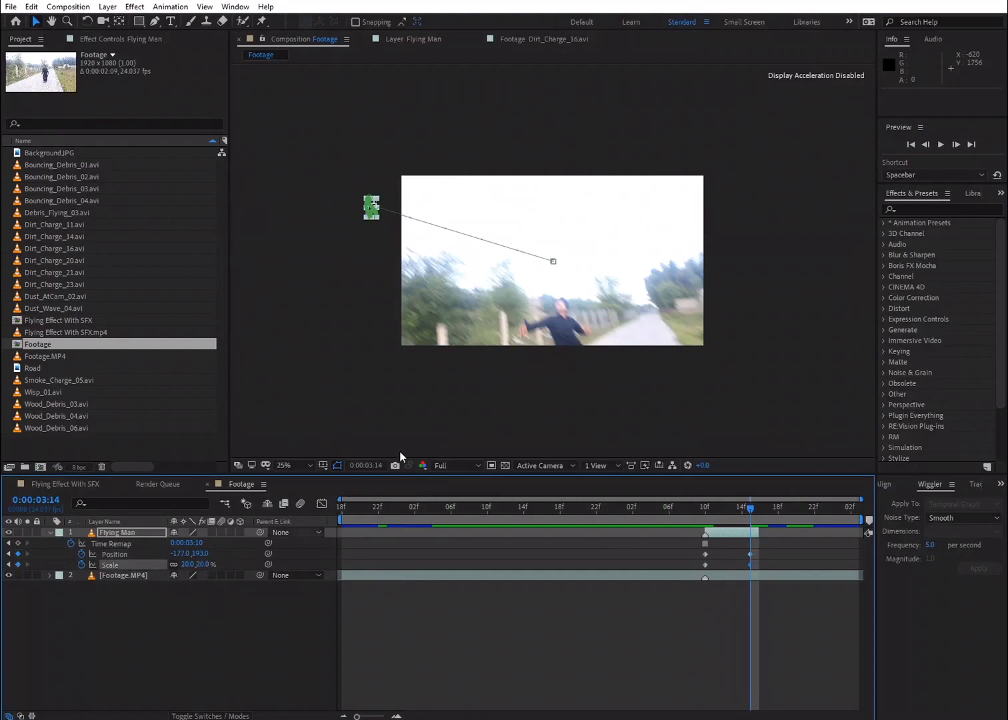
Step: Hide the mask outline and extend the Flying Man layer's end and its last Position and Scale keyframes to 0:00:03:16
left_click(739, 512)
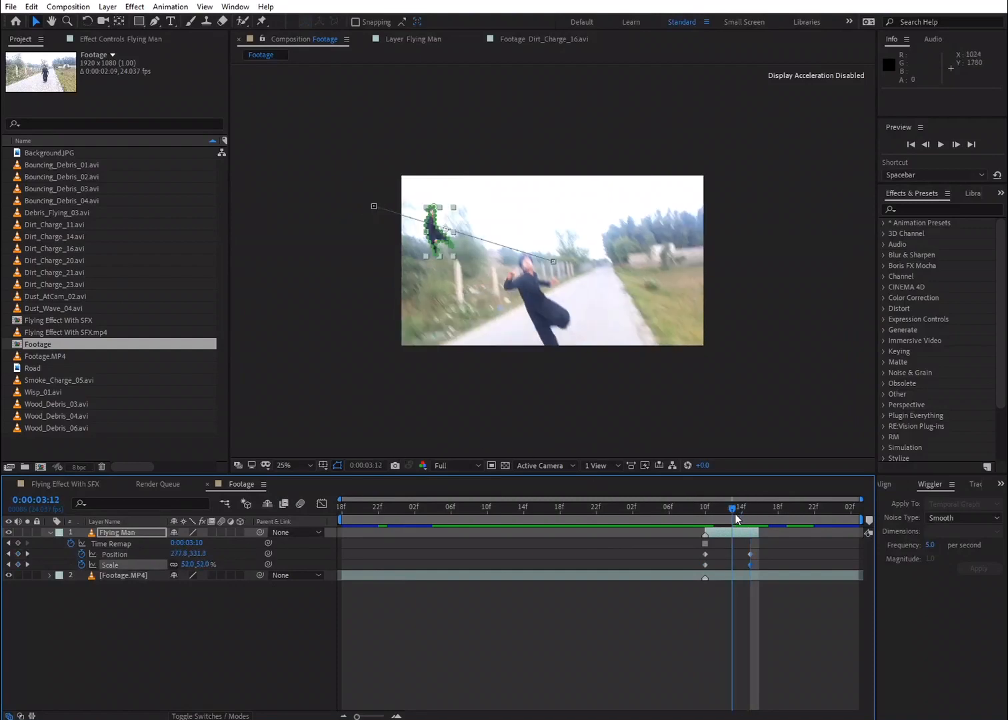
key("Page_Up")
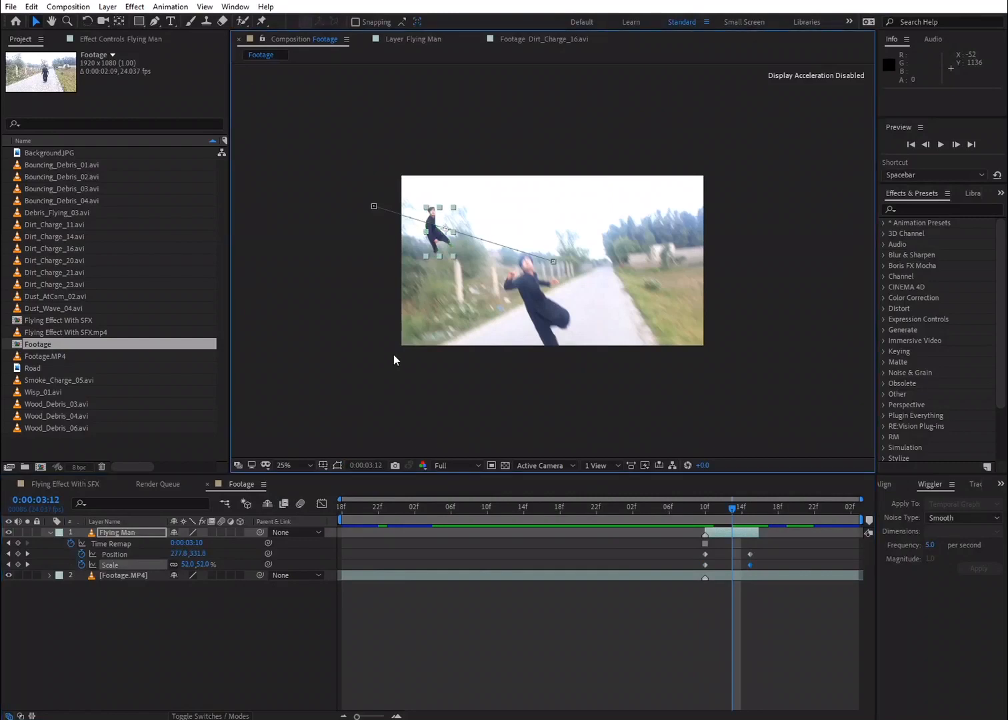
key("period")
left_click_drag(730, 511, 764, 533)
mouse_move(758, 532)
left_mouse_down()
mouse_move(769, 532)
mouse_move(757, 566)
mouse_move(765, 555)
left_mouse_up()
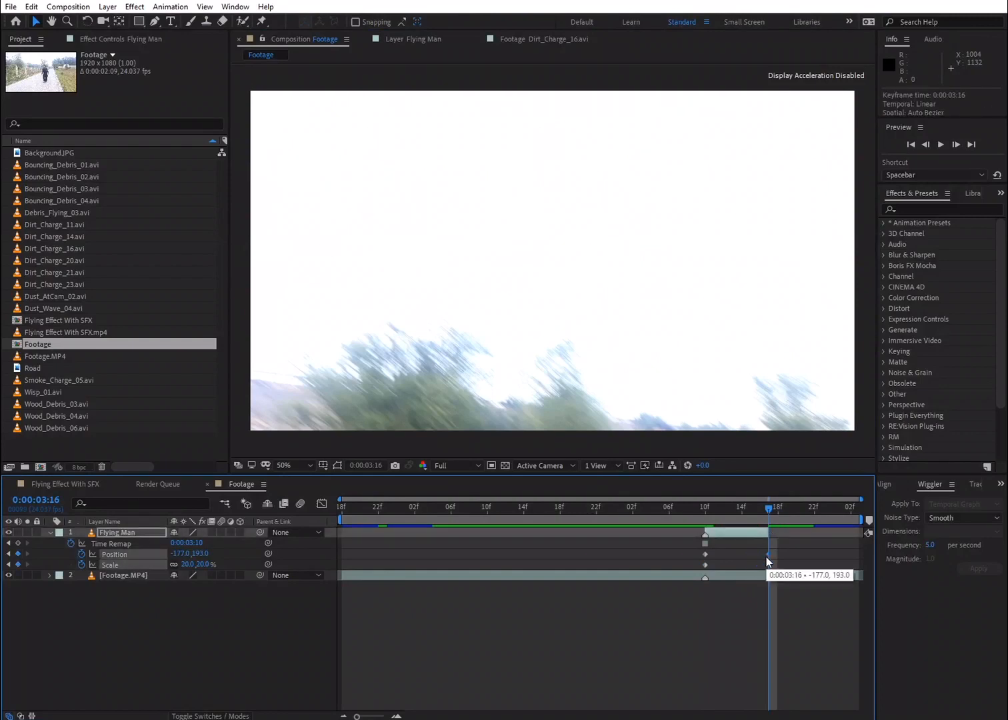
Step: Raise the man to Position 326.3, 239.7 at 0:00:03:13 and adjust the motion path's Bezier handles into a smooth arc
left_click_drag(765, 509, 736, 517)
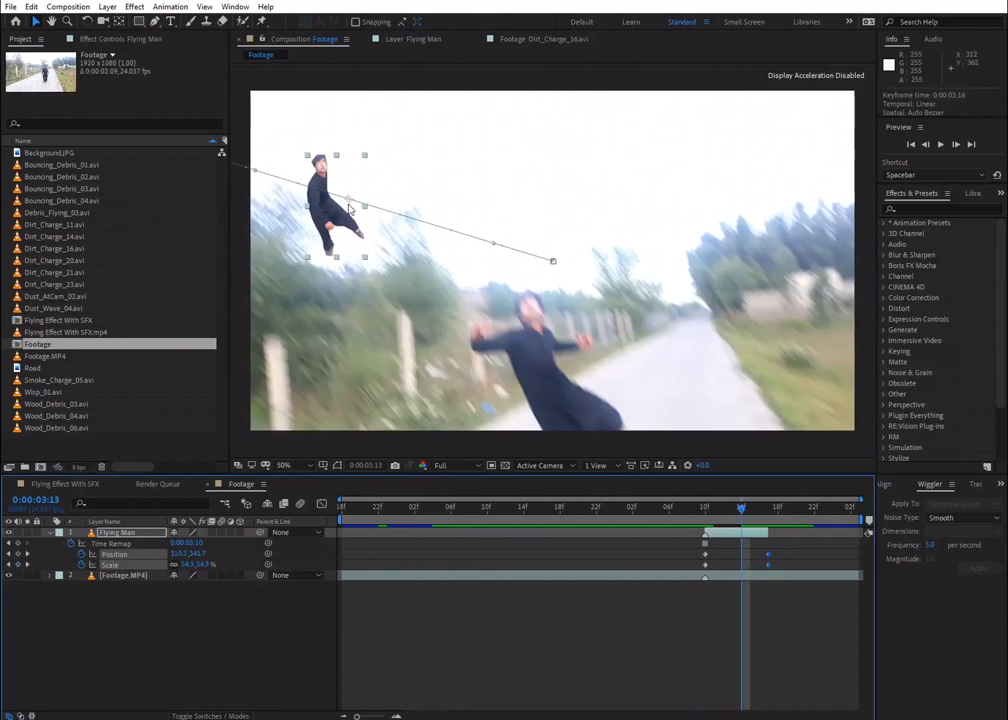
left_click_drag(349, 205, 354, 167)
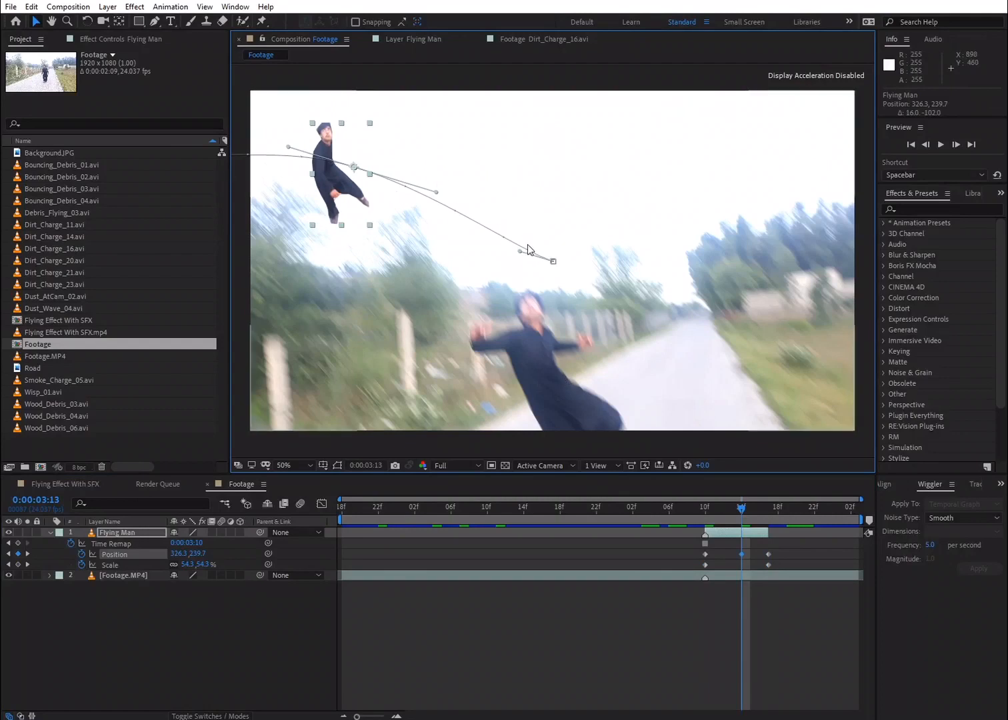
left_click_drag(521, 252, 523, 241)
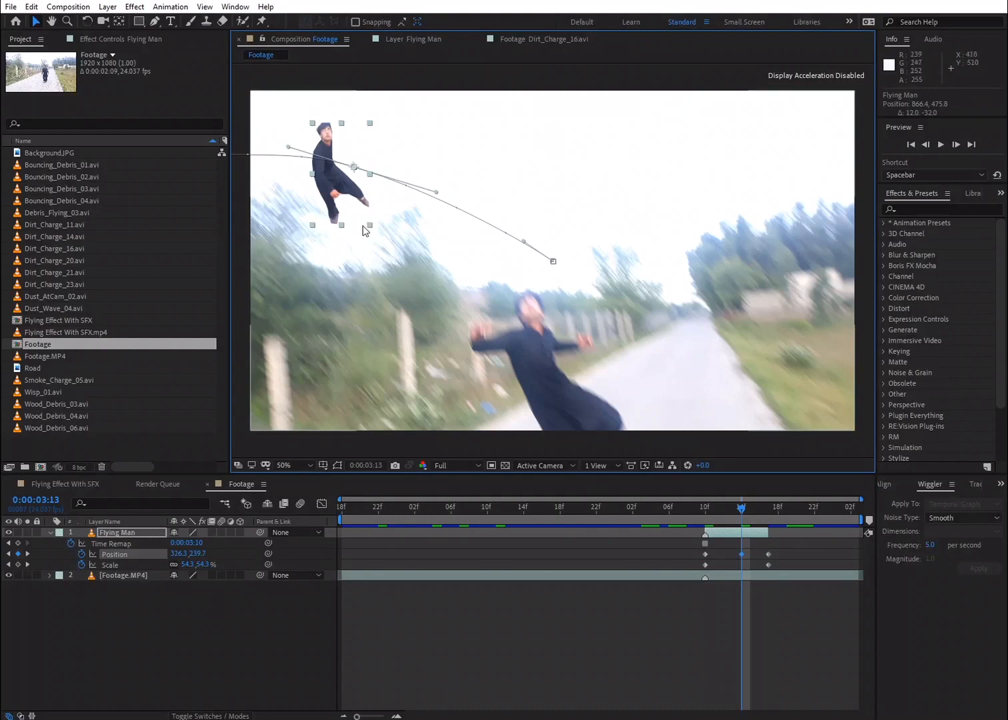
key("comma")
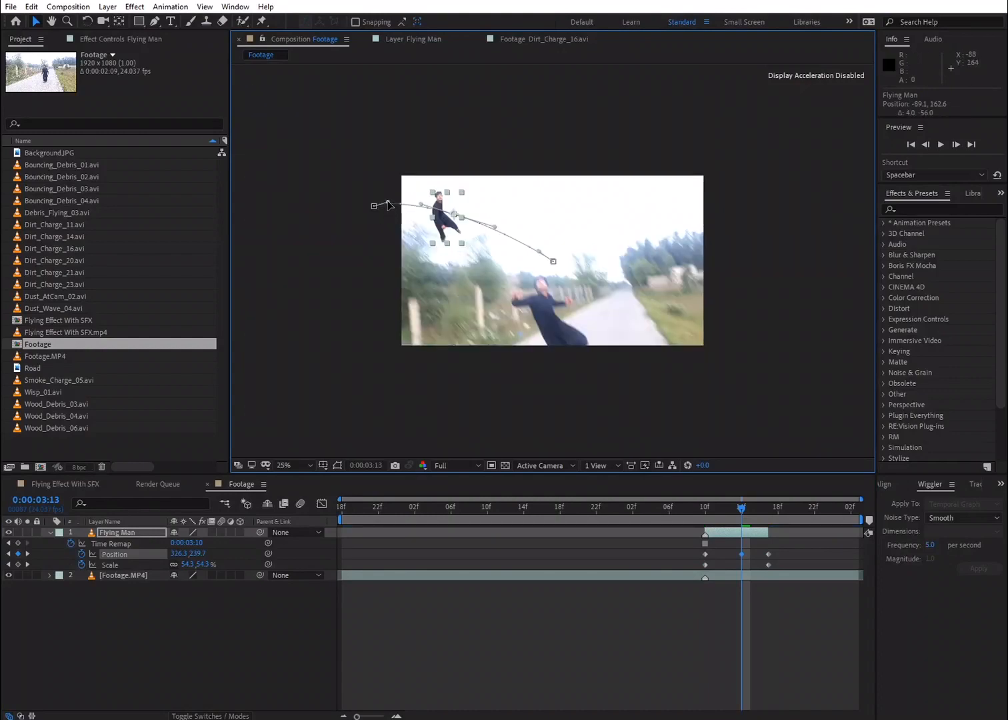
key("period")
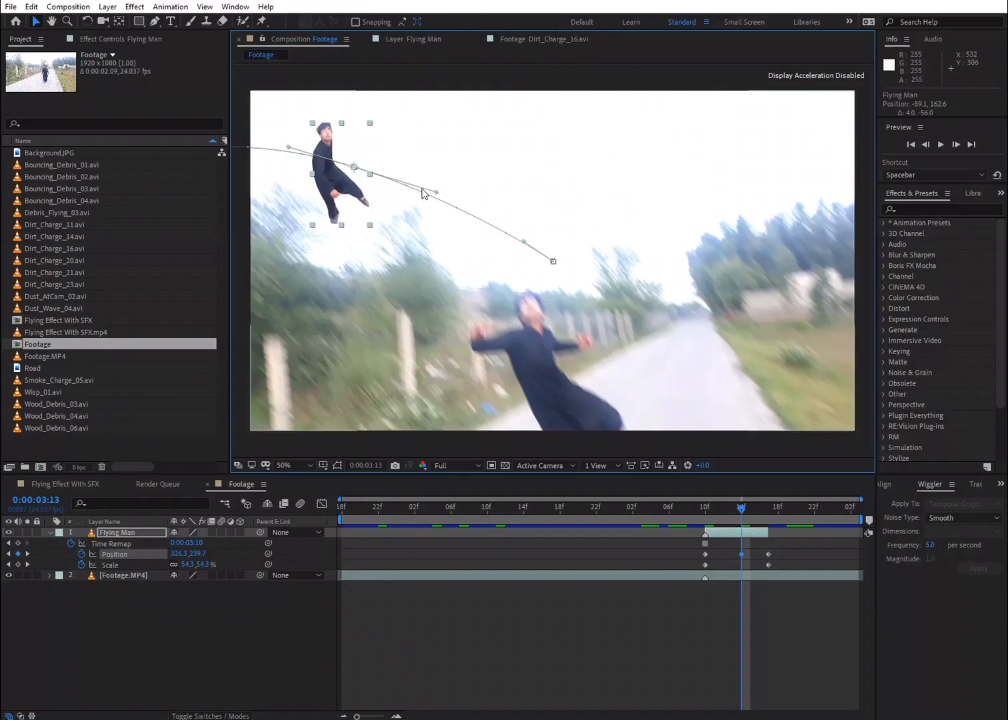
left_click_drag(436, 195, 390, 176)
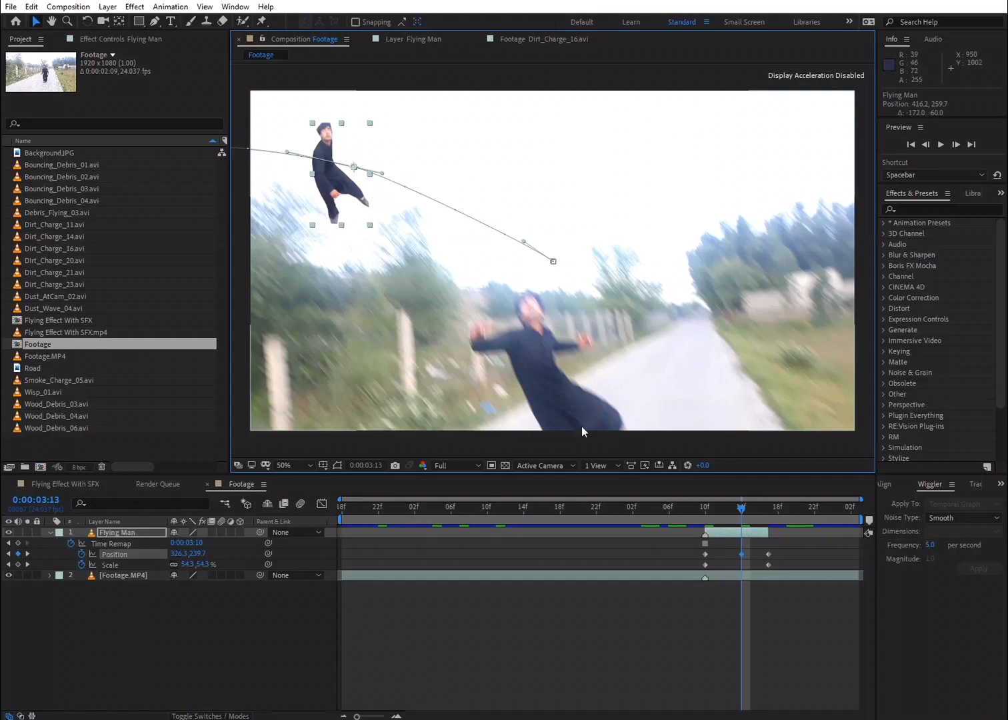
Step: Check the flight path at 0:00:03:12 and 0:00:03:11 and enable motion blur on the Flying Man layer
mouse_move(732, 510)
left_mouse_down()
mouse_move(720, 515)
mouse_move(766, 516)
mouse_move(731, 521)
left_mouse_up()
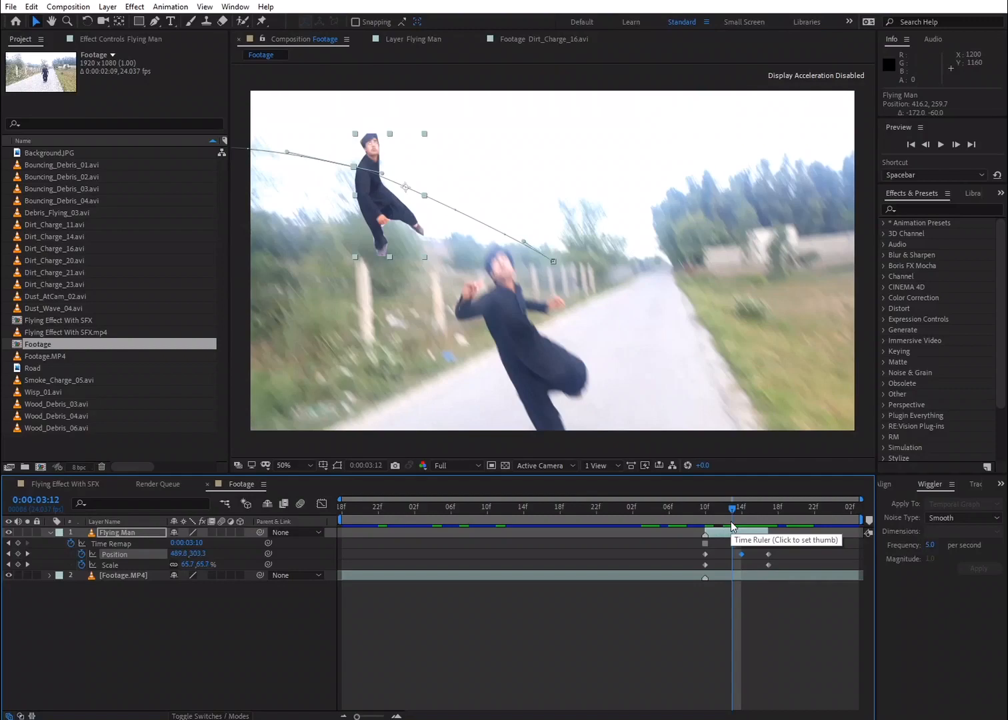
mouse_move(729, 511)
left_mouse_down()
mouse_move(710, 512)
mouse_move(738, 513)
mouse_move(723, 517)
left_mouse_up()
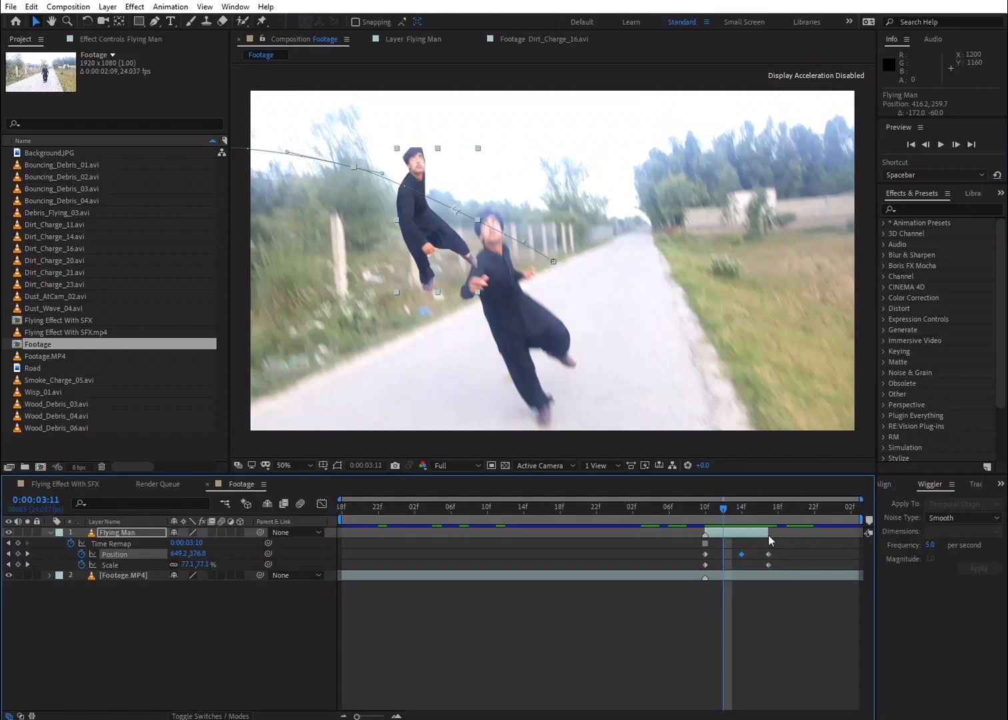
left_click(220, 533)
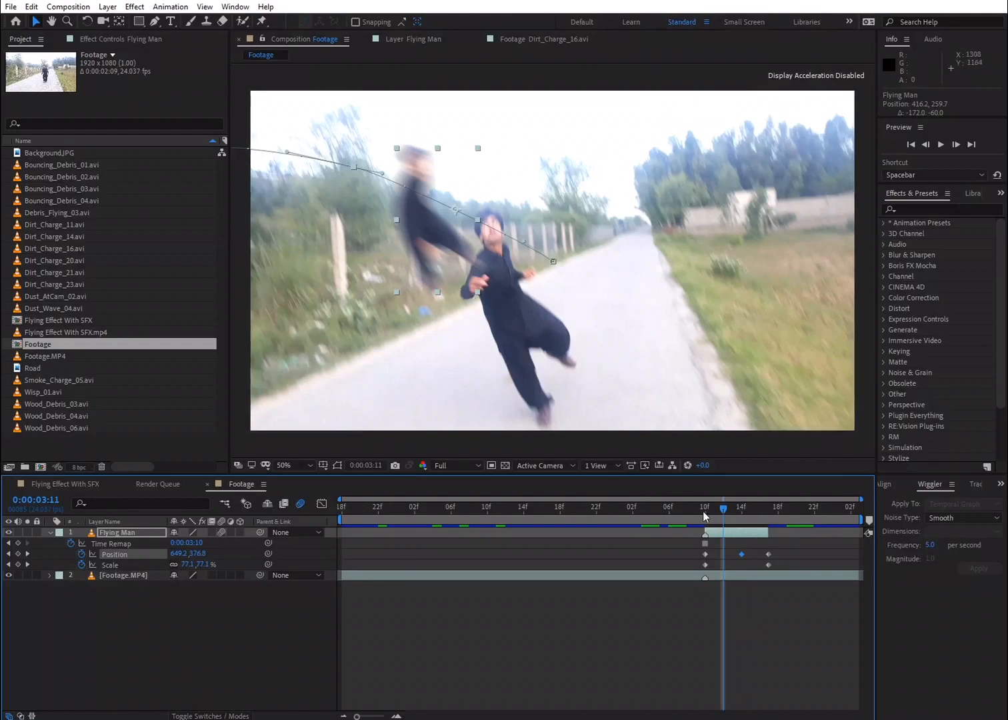
Step: Play back the blurred takeoff and scrub through the Flying Man's flight to 0:00:03:11
left_click(193, 610)
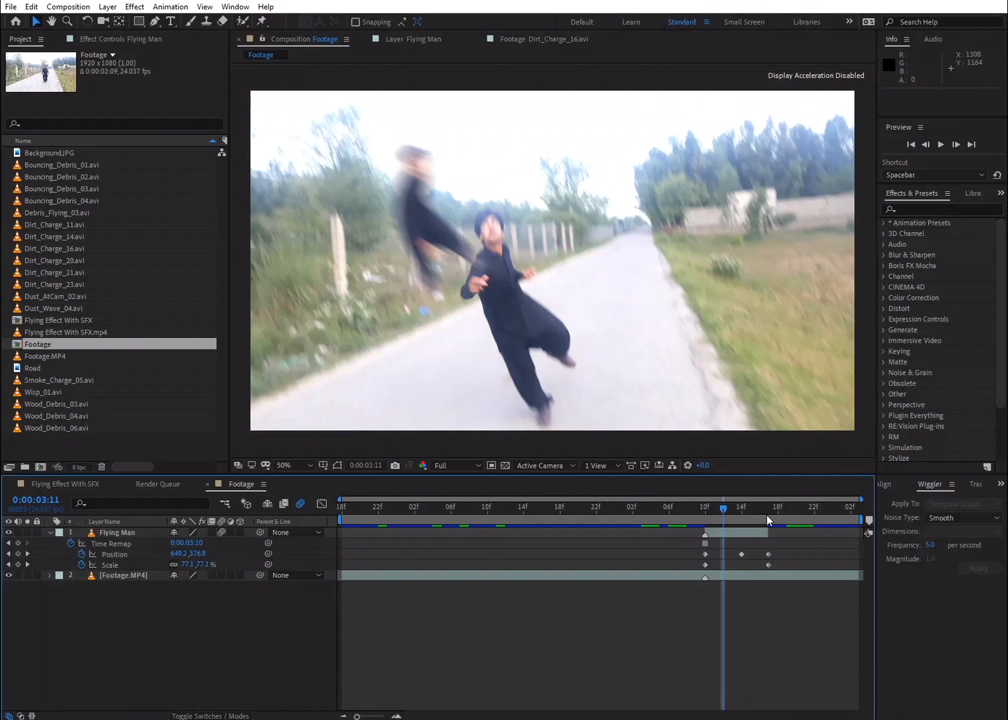
left_click_drag(721, 507, 724, 559)
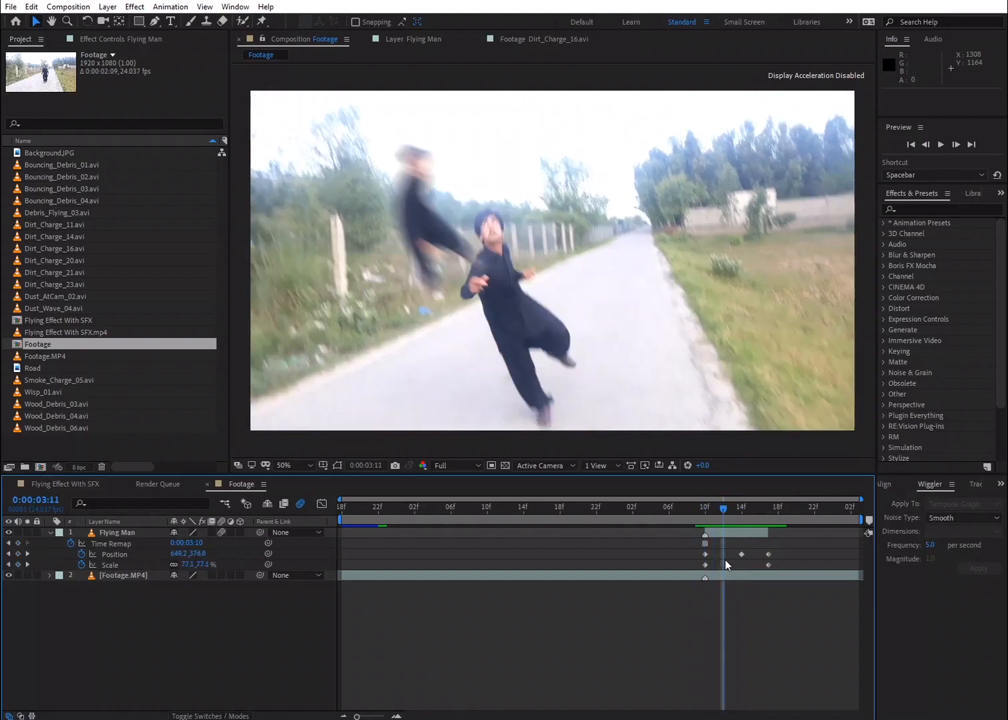
left_click_drag(724, 508, 672, 540)
key("space")
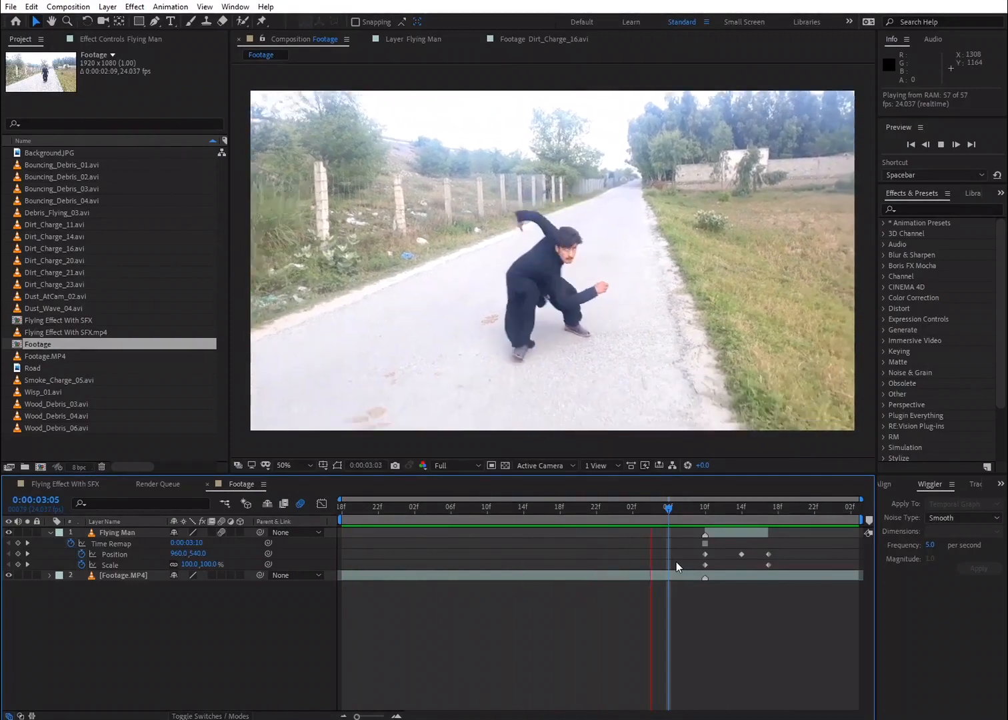
key("space")
left_click_drag(767, 507, 718, 514)
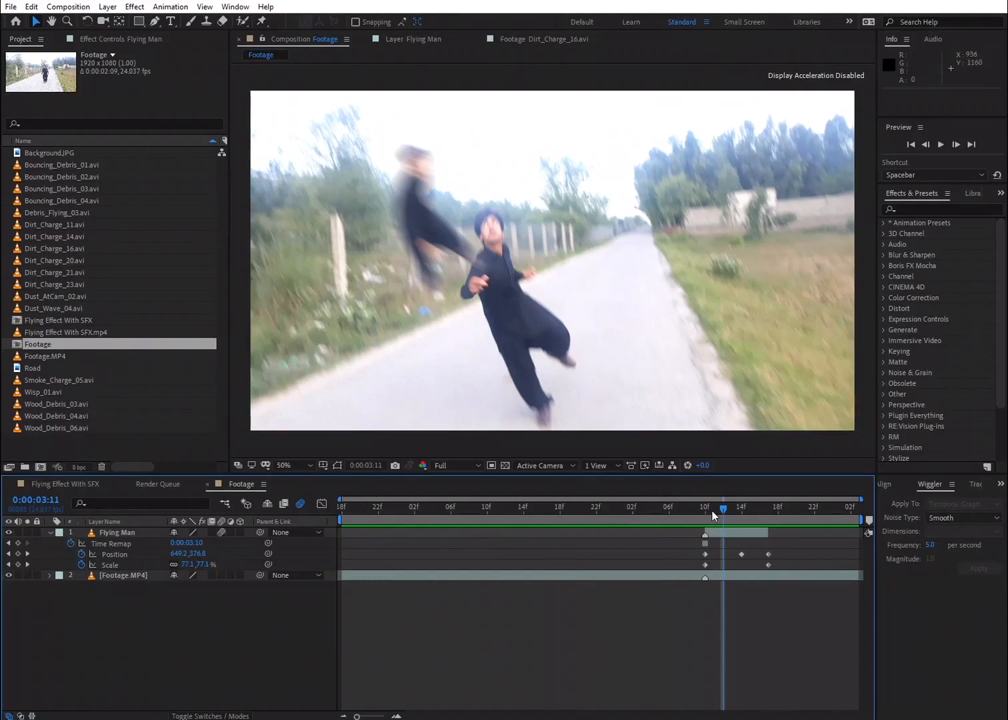
Step: Add Background.JPG above the Flying Man layer at 0:00:03:09 and lower its Opacity to 15%
left_click_drag(717, 510, 705, 512)
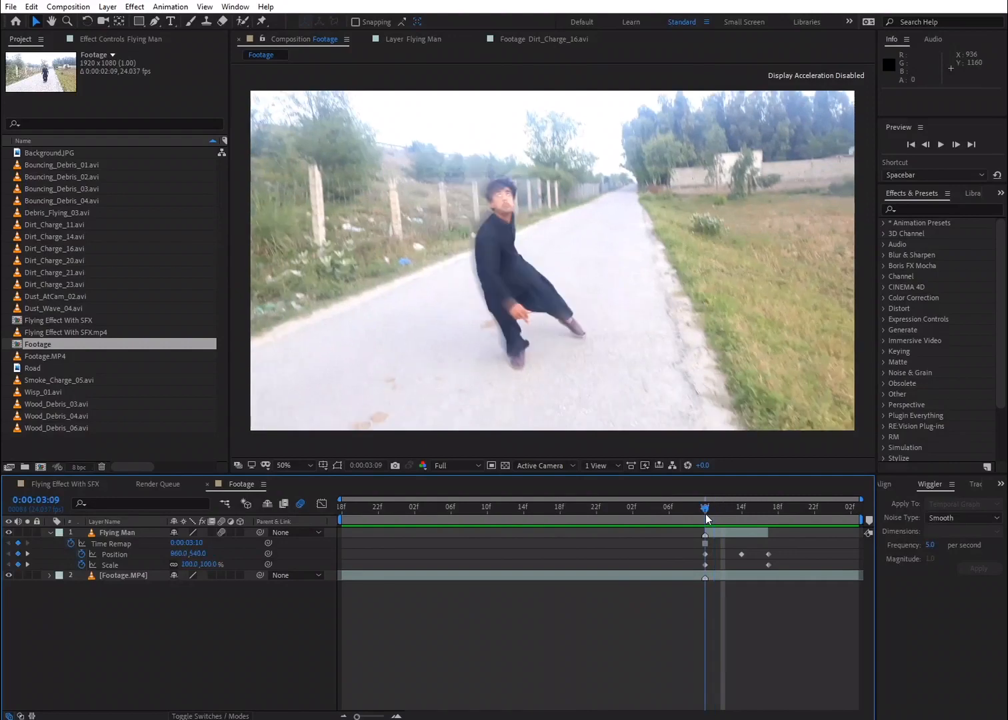
double_click(43, 155)
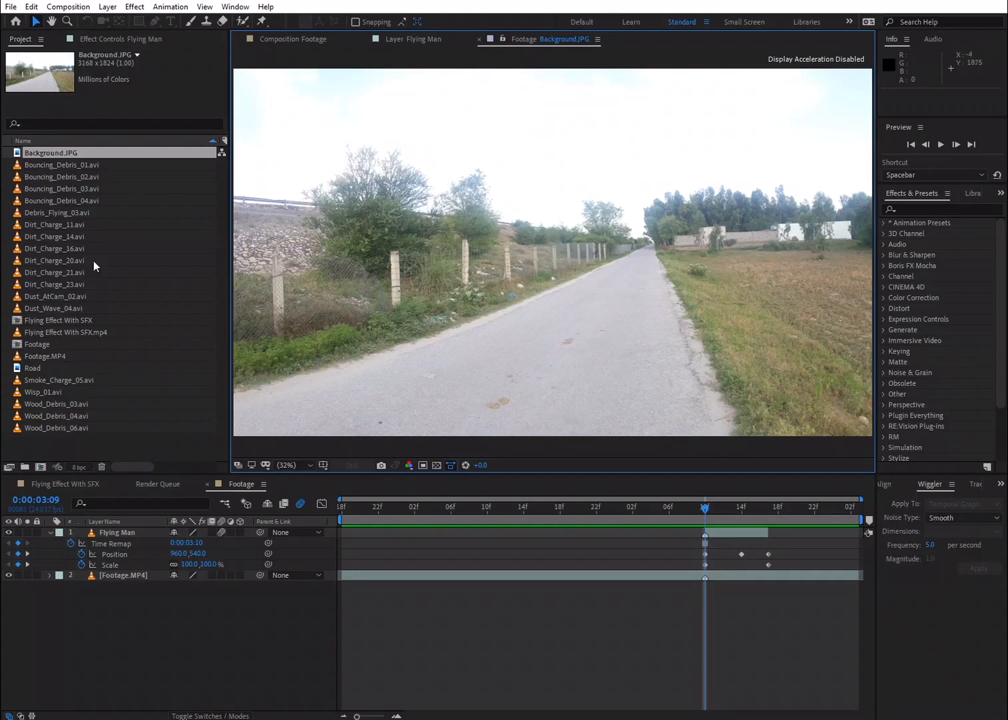
left_click_drag(40, 150, 92, 529)
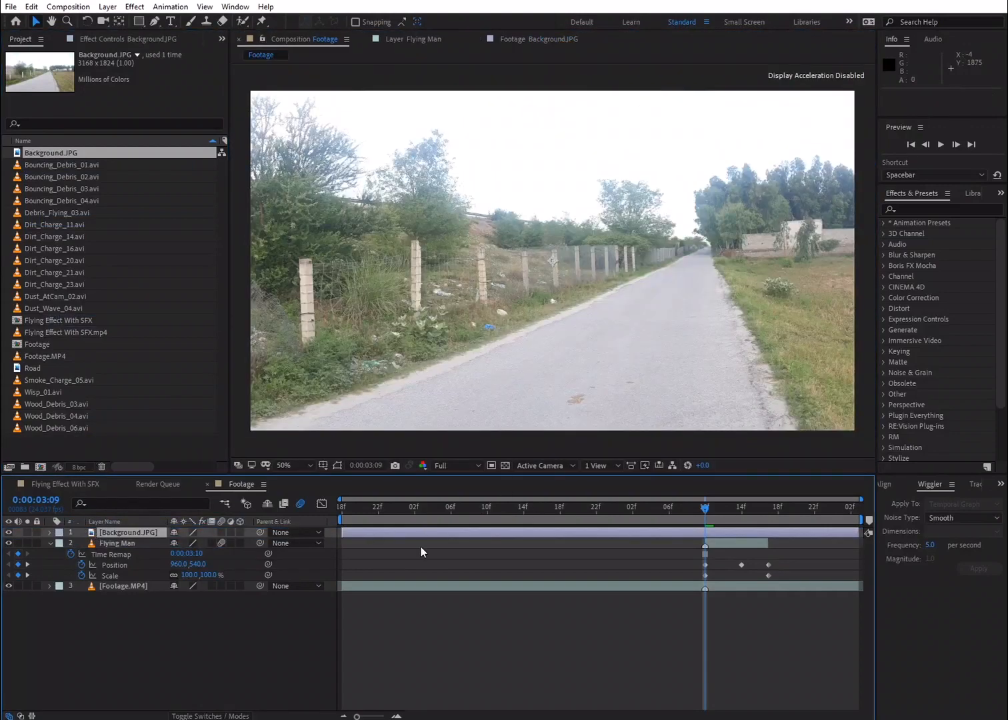
key("t")
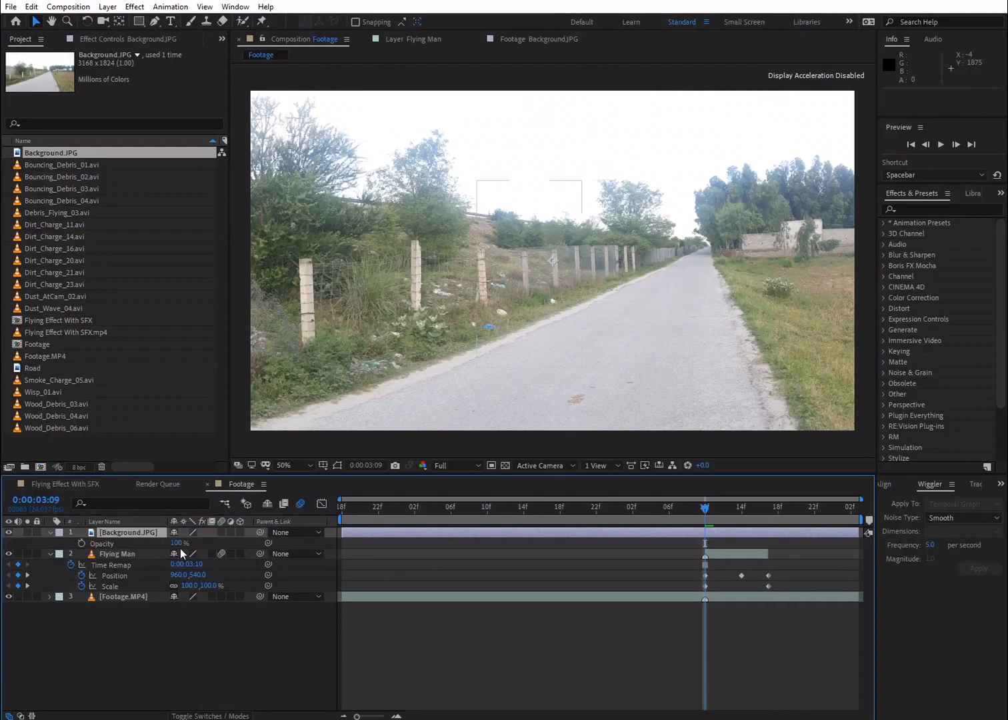
left_click_drag(175, 543, 108, 545)
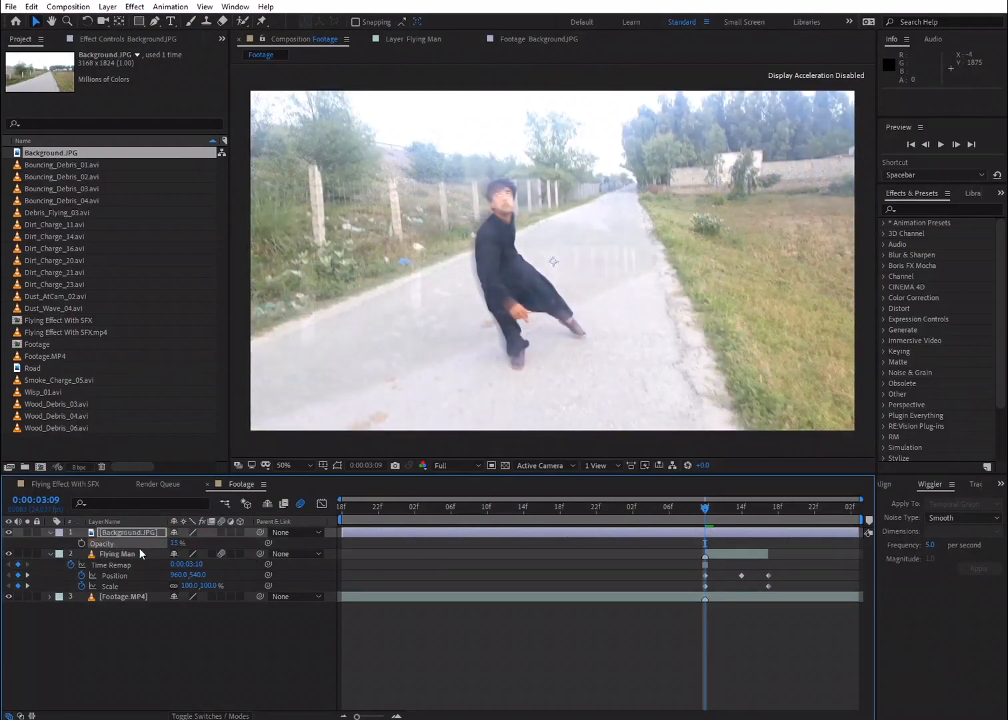
Step: Align Background.JPG with the road footage at Position 702, 328 and compare the match by toggling its visibility
left_click_drag(610, 302, 555, 248)
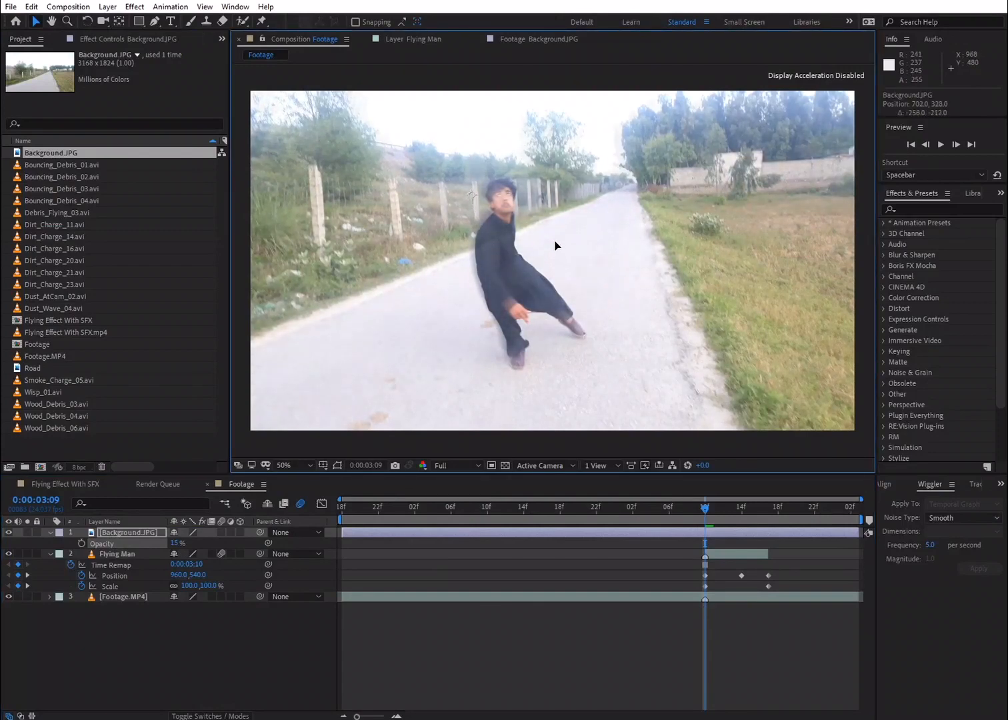
left_click(8, 533)
left_click(6, 533)
left_click(7, 532)
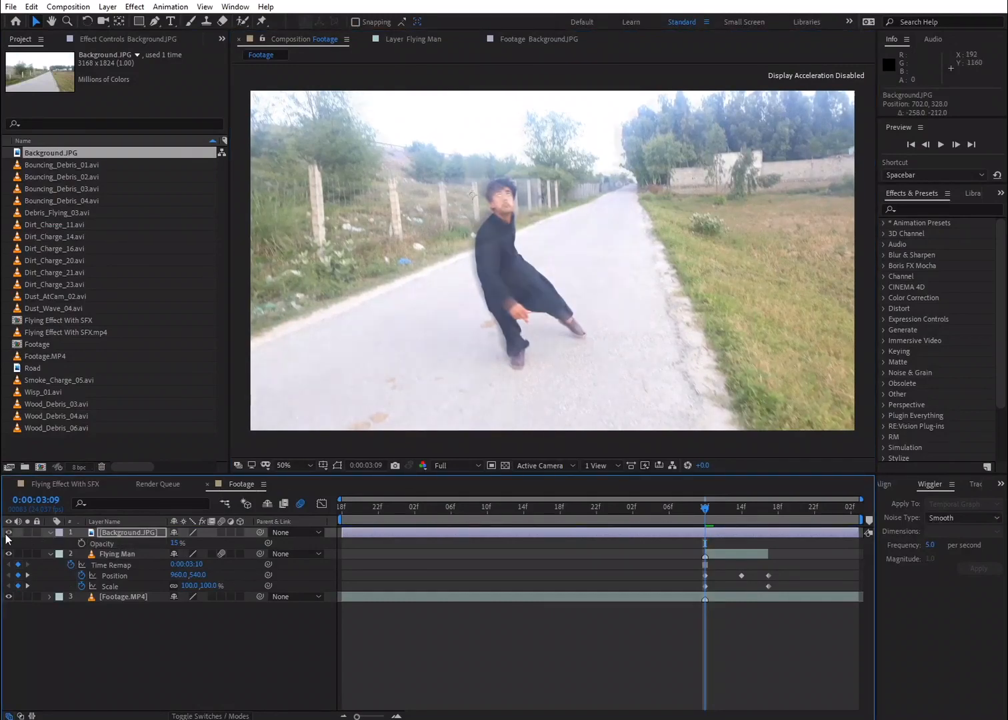
left_click(7, 532)
left_click(8, 532)
Step: Trim the start of Background.JPG to 0:00:03:09 and set a Position keyframe there
left_click_drag(341, 534, 702, 548)
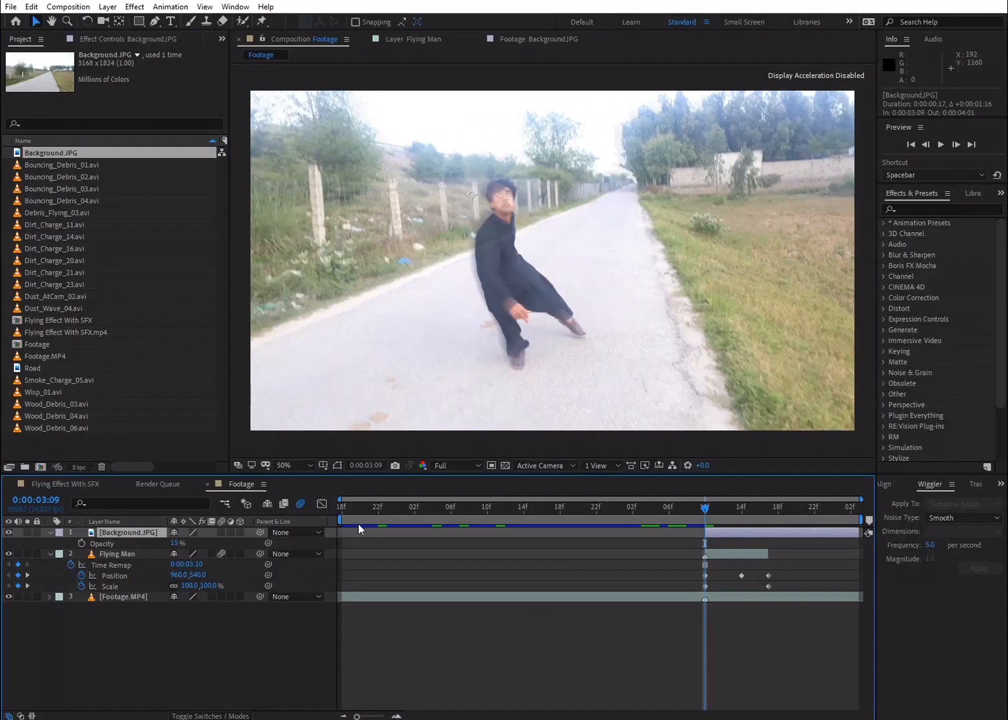
key("p")
left_click(82, 542)
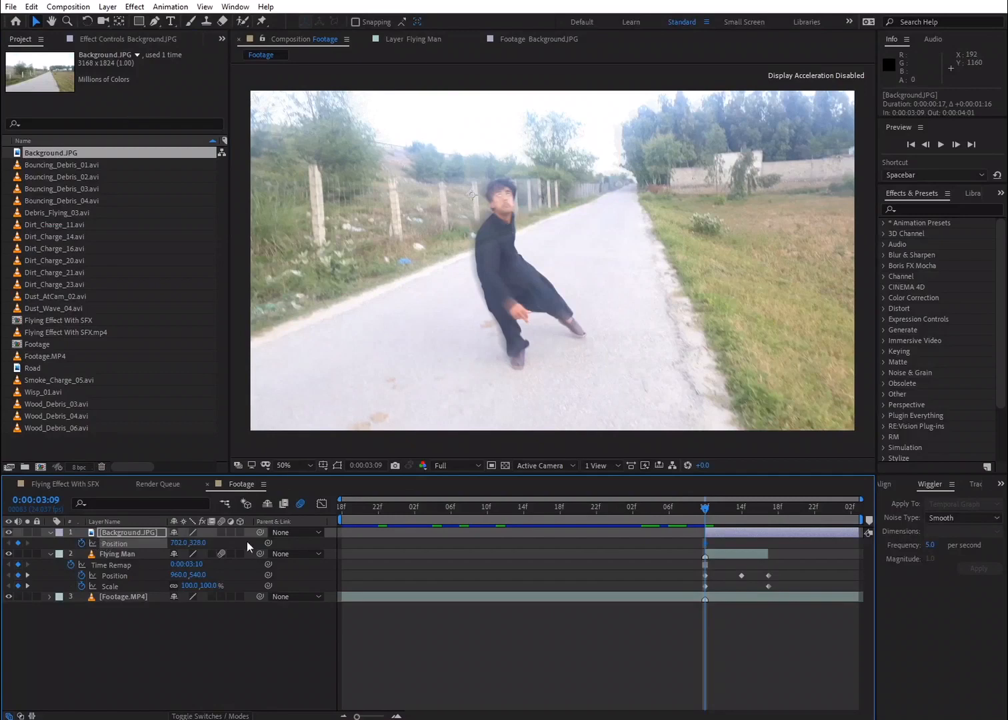
Step: Match Background.JPG to the camera shake with Position 726, 396 at 0:00:03:10, 768, 490 at 0:00:03:11 and 816, 618 at 0:00:03:12
left_click(954, 144)
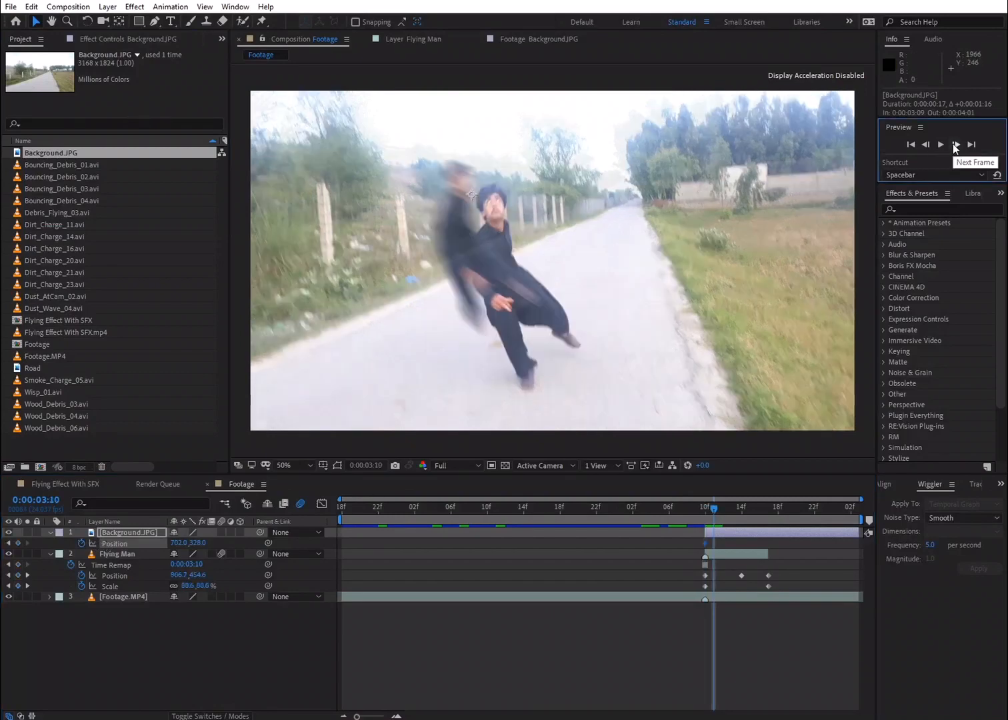
left_click_drag(662, 255, 670, 275)
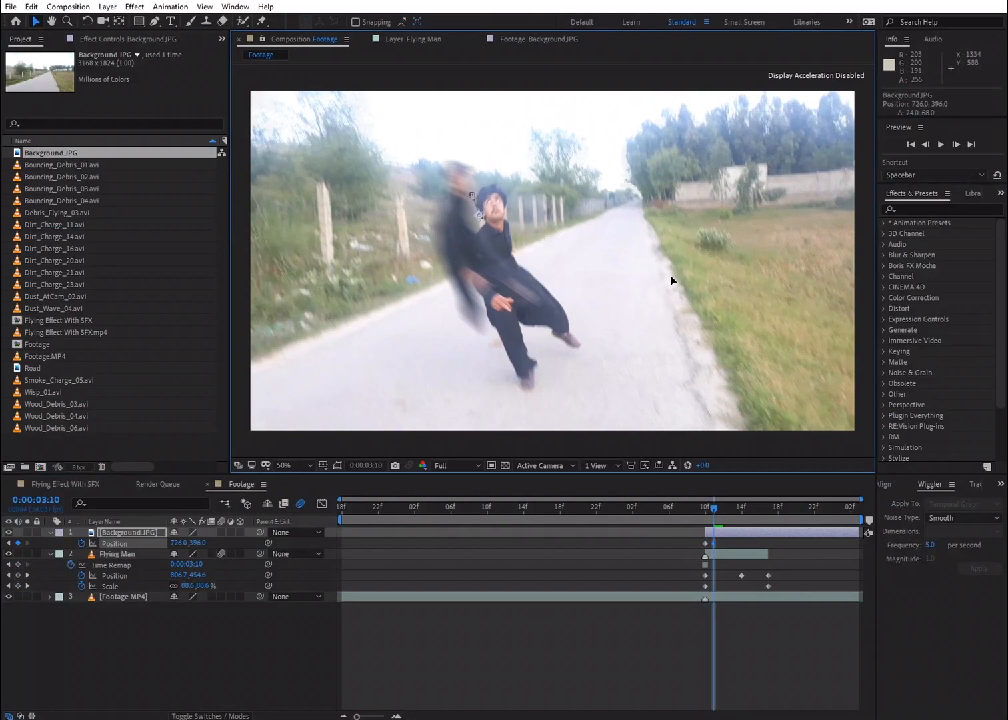
left_click(949, 145)
left_click_drag(658, 271, 670, 304)
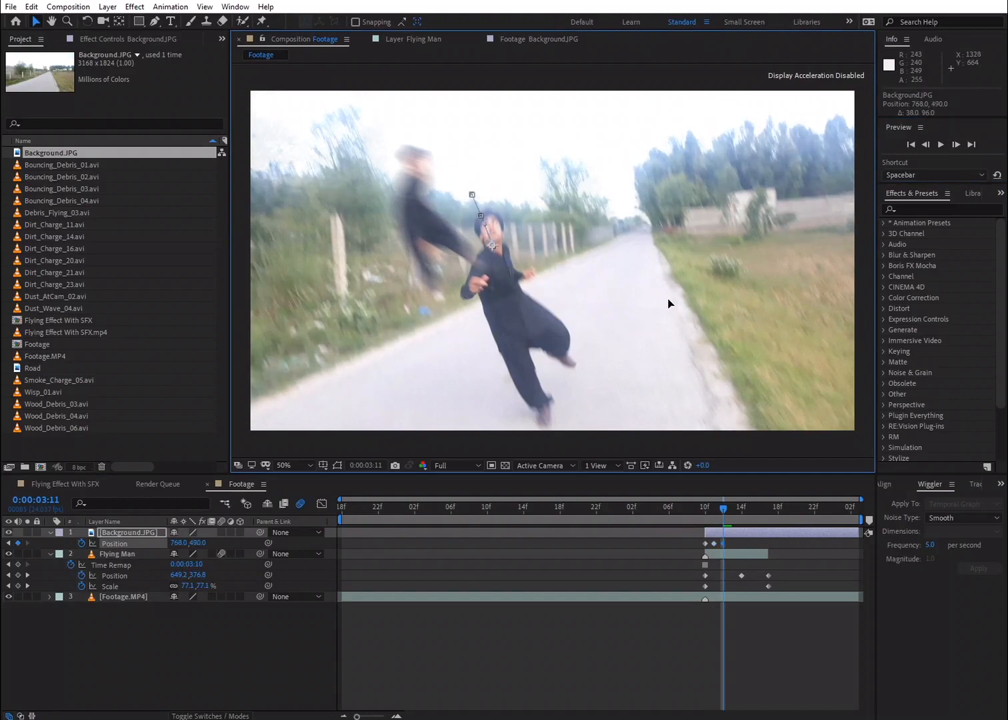
left_click(955, 144)
left_click_drag(679, 260, 693, 300)
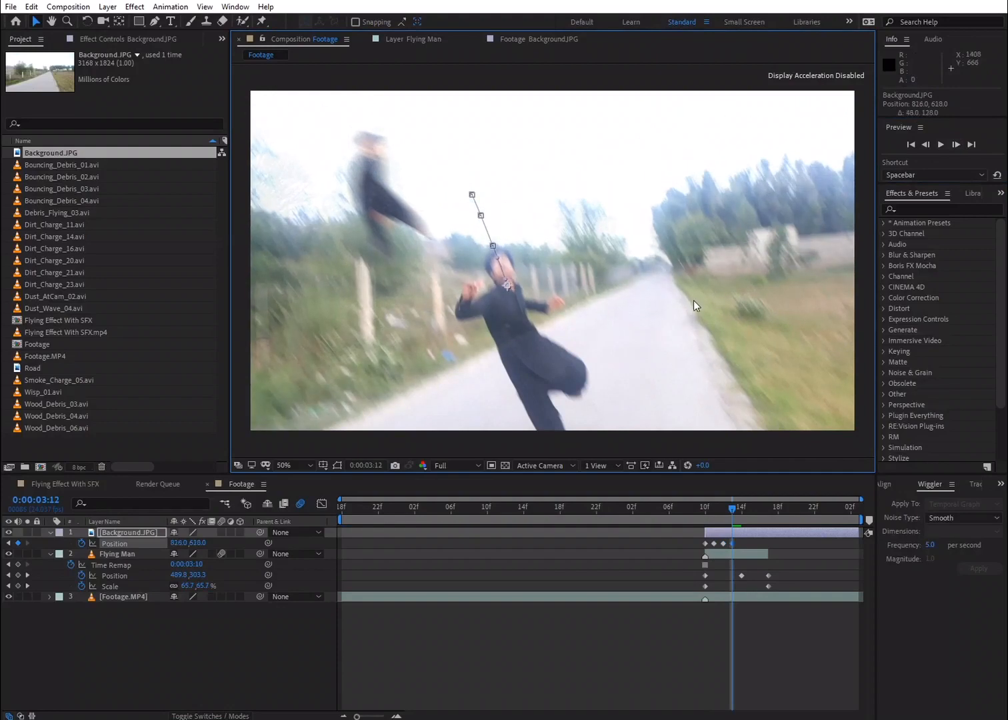
Step: Continue matching Background.JPG with Position 932, 770 at 0:00:03:13, 1096, 920 at 0:00:03:14 and 1270, 1022 at 0:00:03:15
left_click(955, 144)
left_click_drag(670, 341, 703, 388)
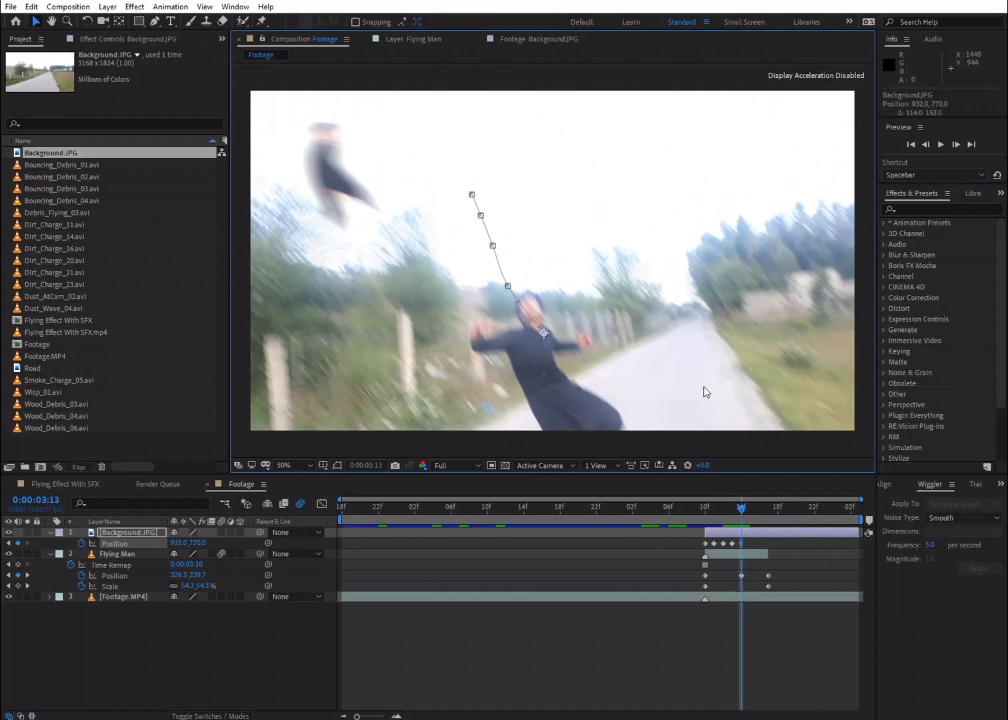
left_click(954, 144)
left_click_drag(742, 351, 786, 384)
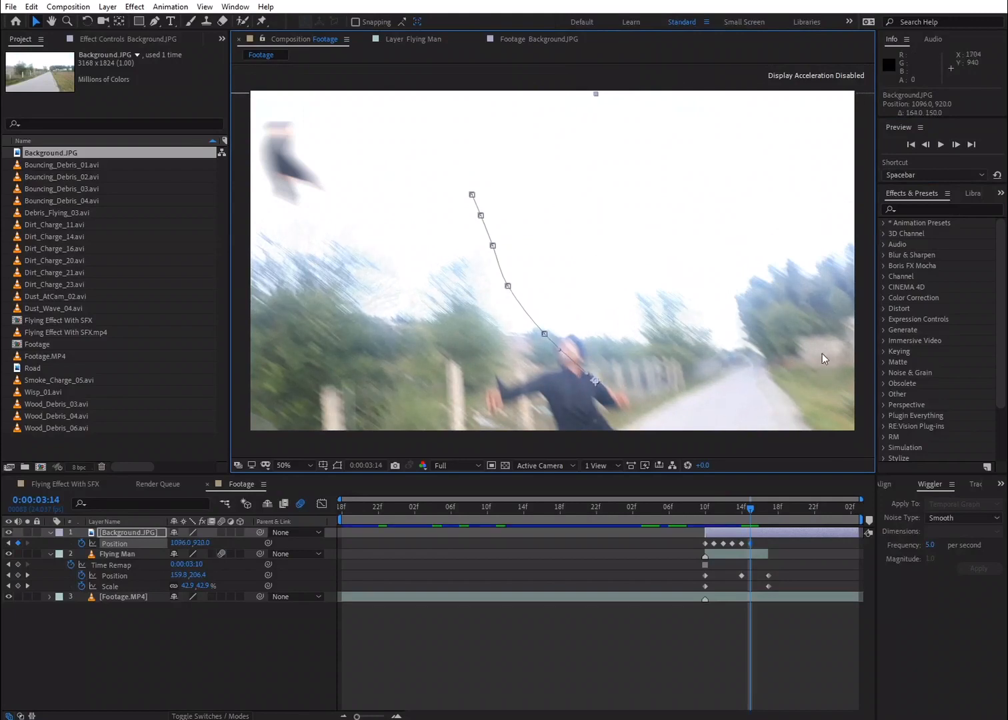
left_click(957, 144)
left_click_drag(772, 347, 823, 371)
Step: Keyframe Background.JPG at 1402, 1162 (0:00:03:16), 1530, 1324 (0:00:03:17) and 1612, 1434 (0:00:03:18), and trim its end to 0:00:03:18
left_click(955, 146)
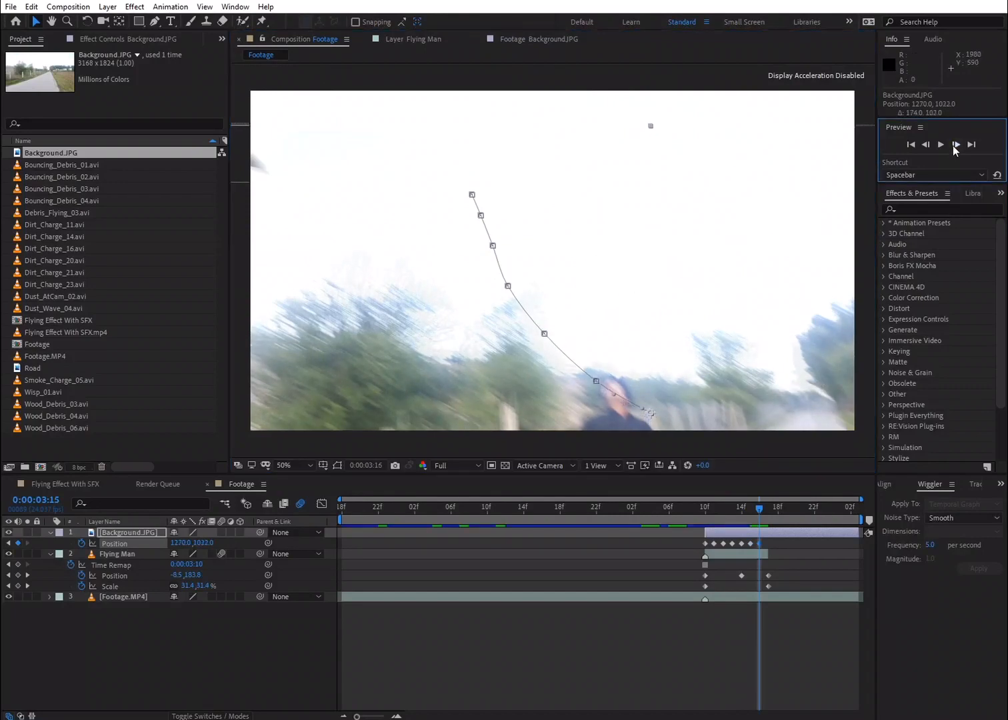
left_click_drag(798, 368, 830, 410)
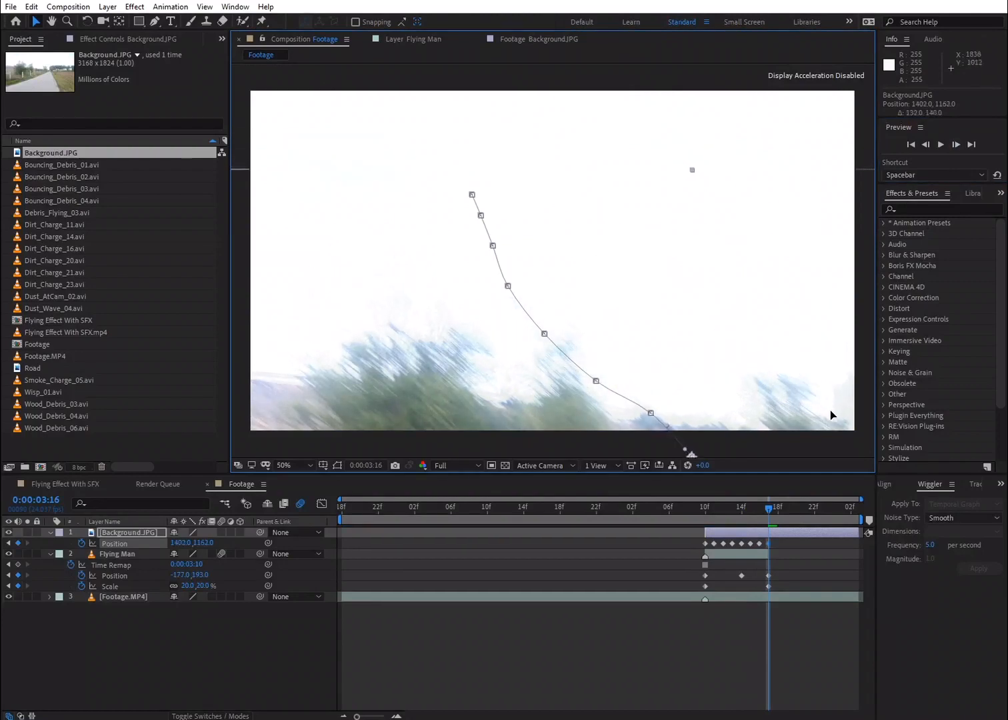
left_click(955, 145)
left_click_drag(758, 359, 798, 410)
left_click(957, 144)
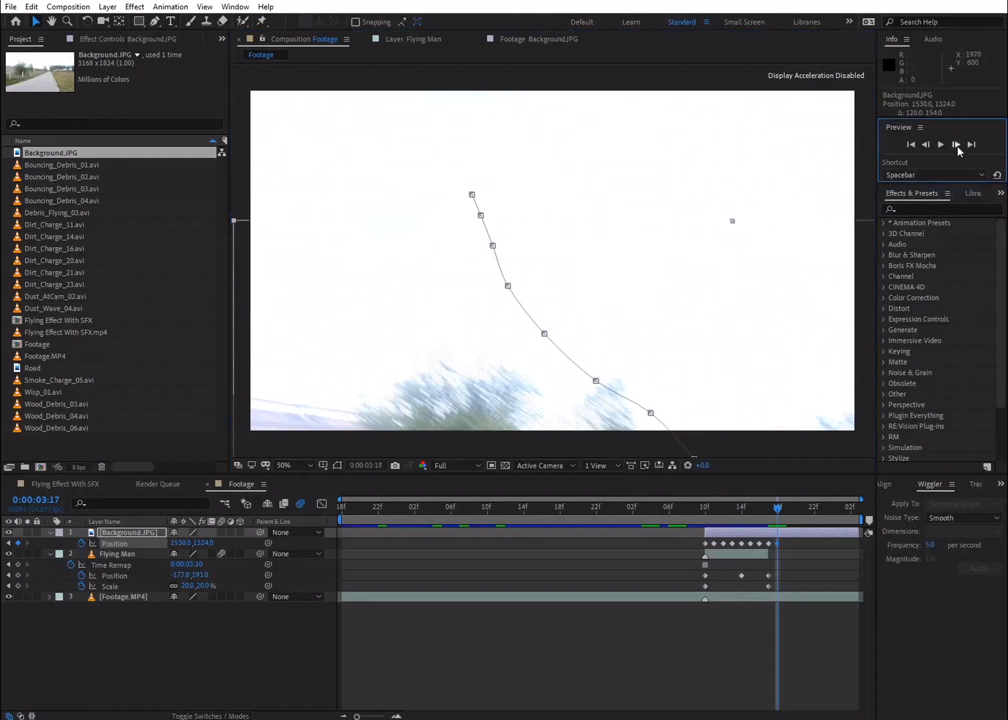
left_click_drag(787, 409, 804, 429)
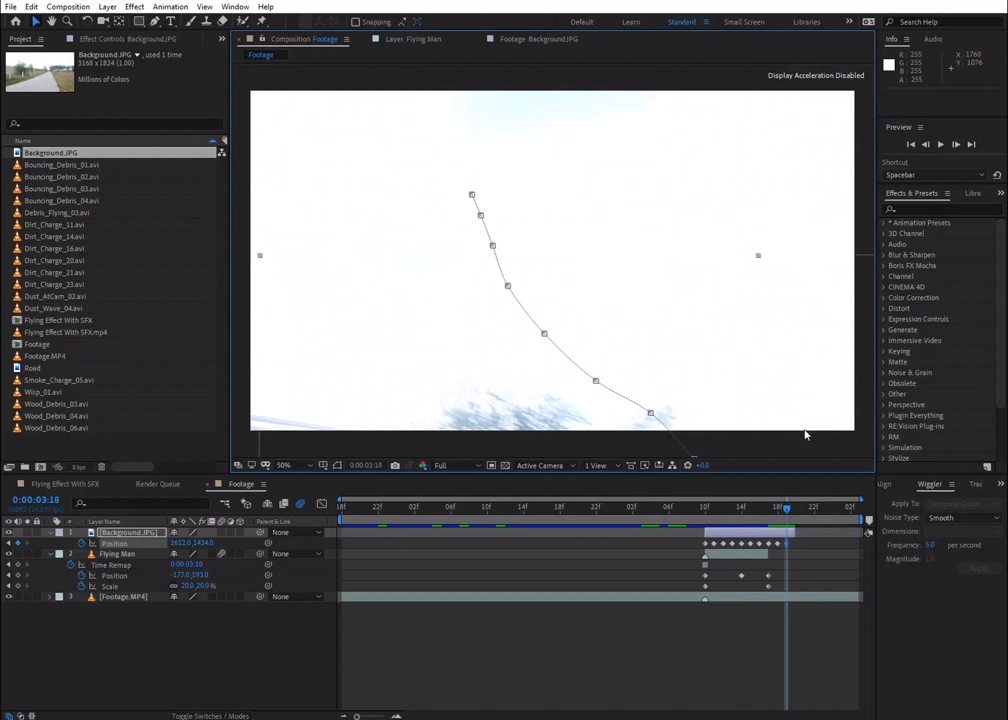
Step: Set an Opacity keyframe of 100% on Background.JPG at 0:00:03:17
left_click_drag(787, 516, 777, 516)
key("t")
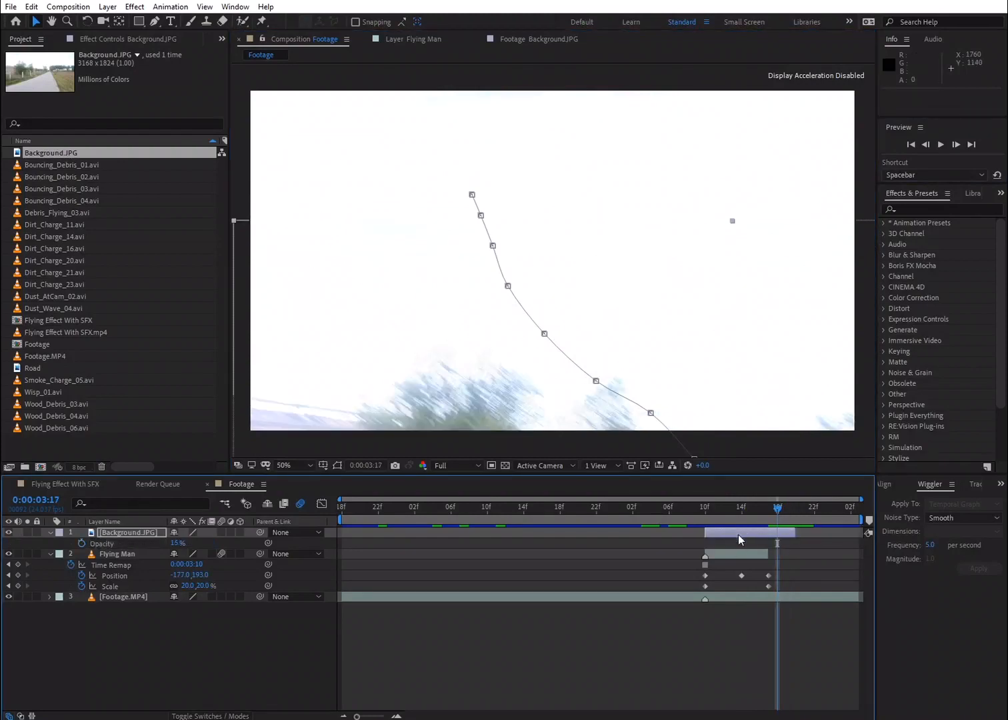
left_click(80, 544)
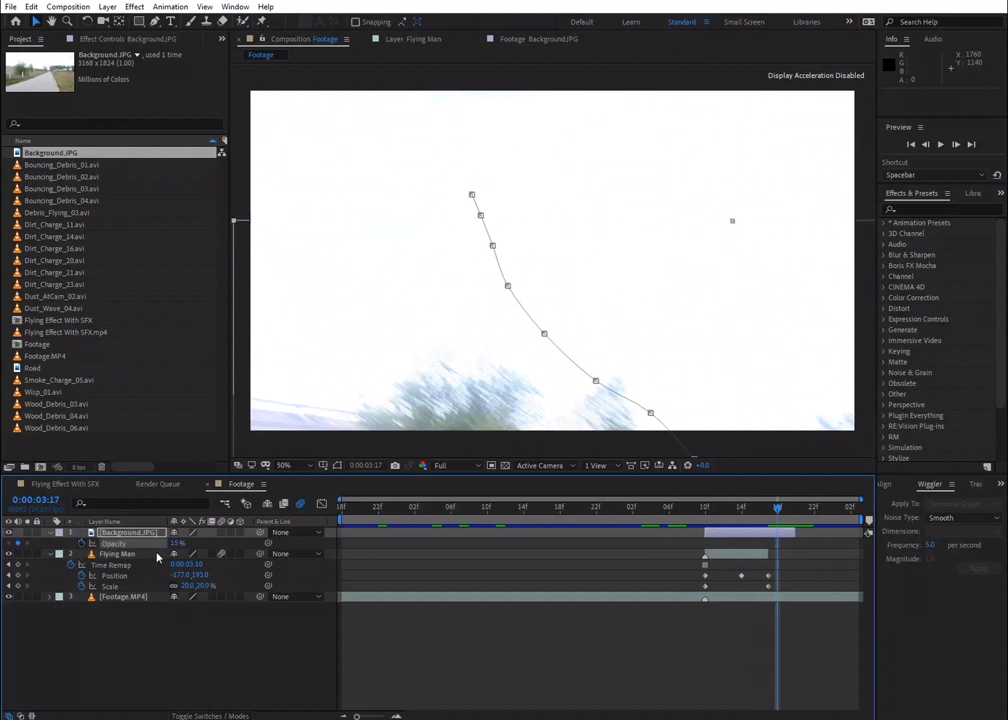
left_click(177, 544)
type("100")
Step: Fade Background.JPG to 0% Opacity at 0:00:03:18 and shift its 100% Opacity keyframe to 0:00:03:16
left_click_drag(777, 508, 787, 510)
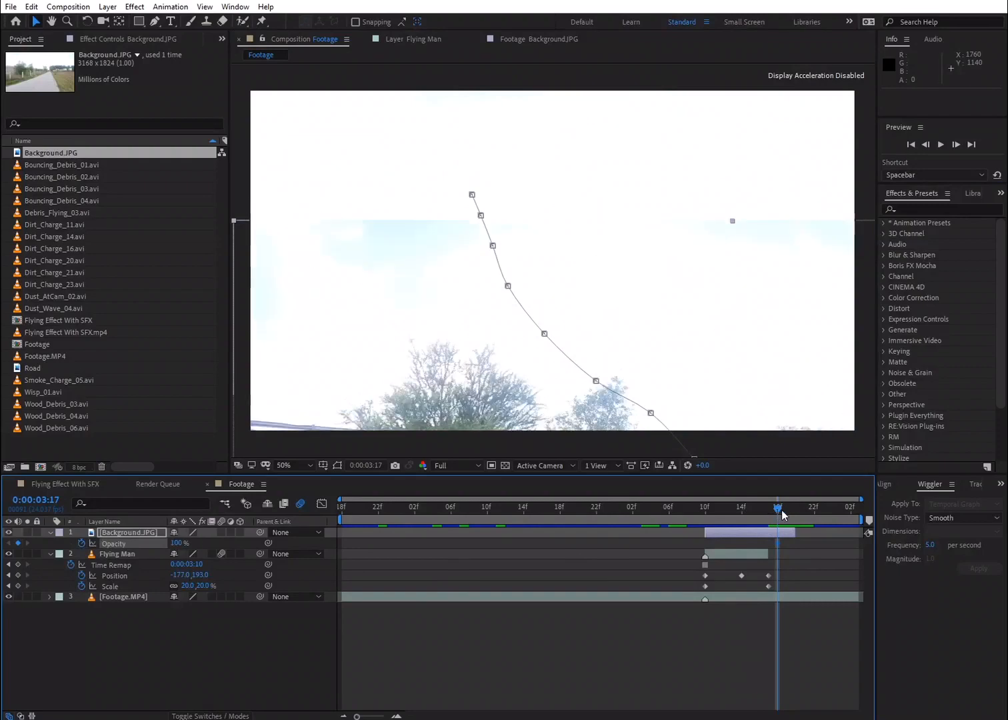
left_click(178, 543)
type("0")
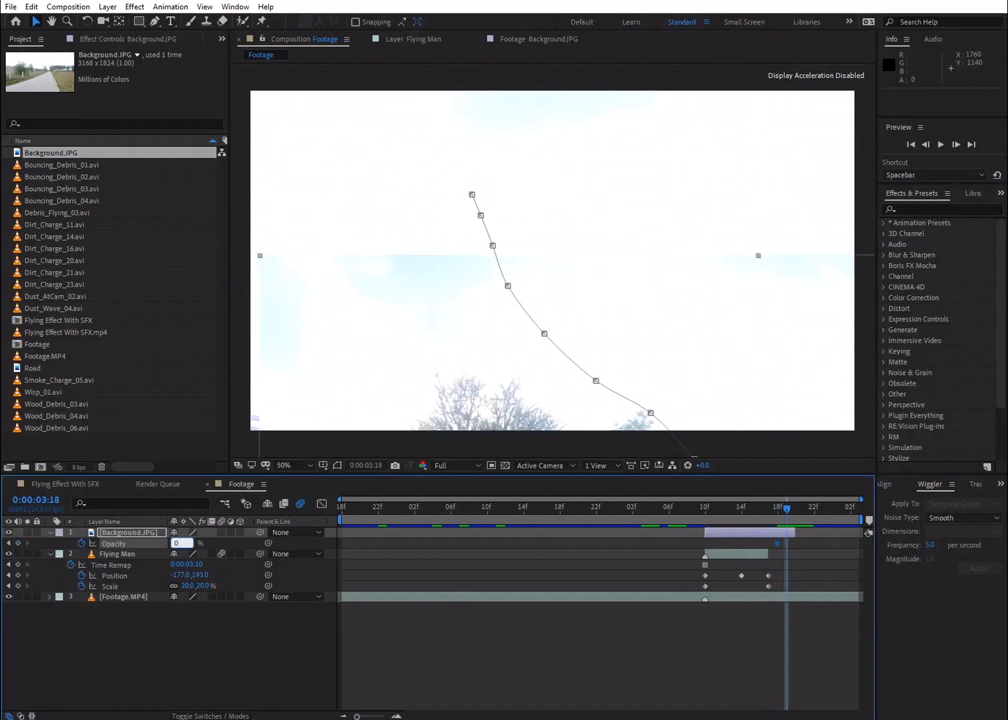
left_click(740, 539)
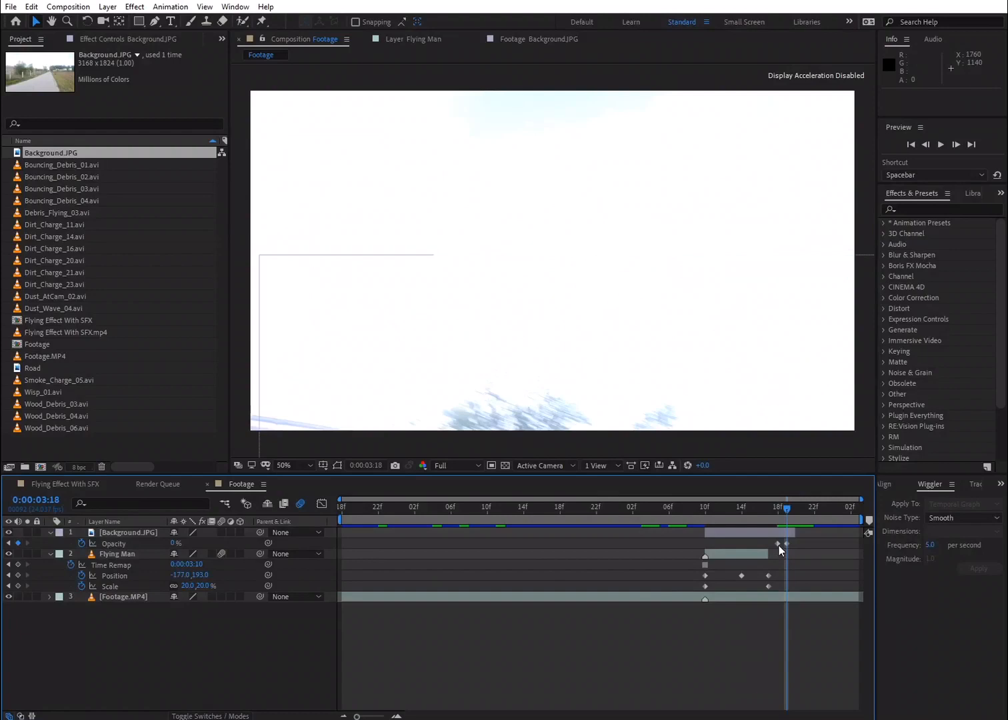
left_click(778, 544)
Step: Move Background.JPG below the Flying Man layer and play back the composite
mouse_move(716, 520)
left_mouse_down()
mouse_move(692, 514)
mouse_move(715, 511)
mouse_move(705, 522)
left_mouse_up()
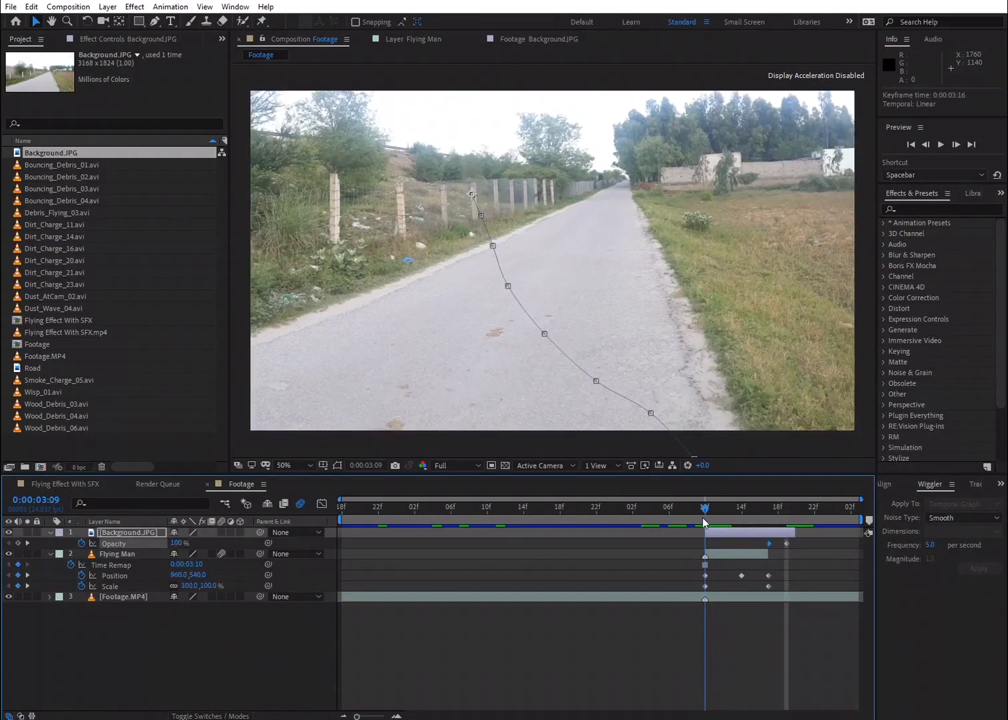
left_click_drag(107, 528, 114, 577)
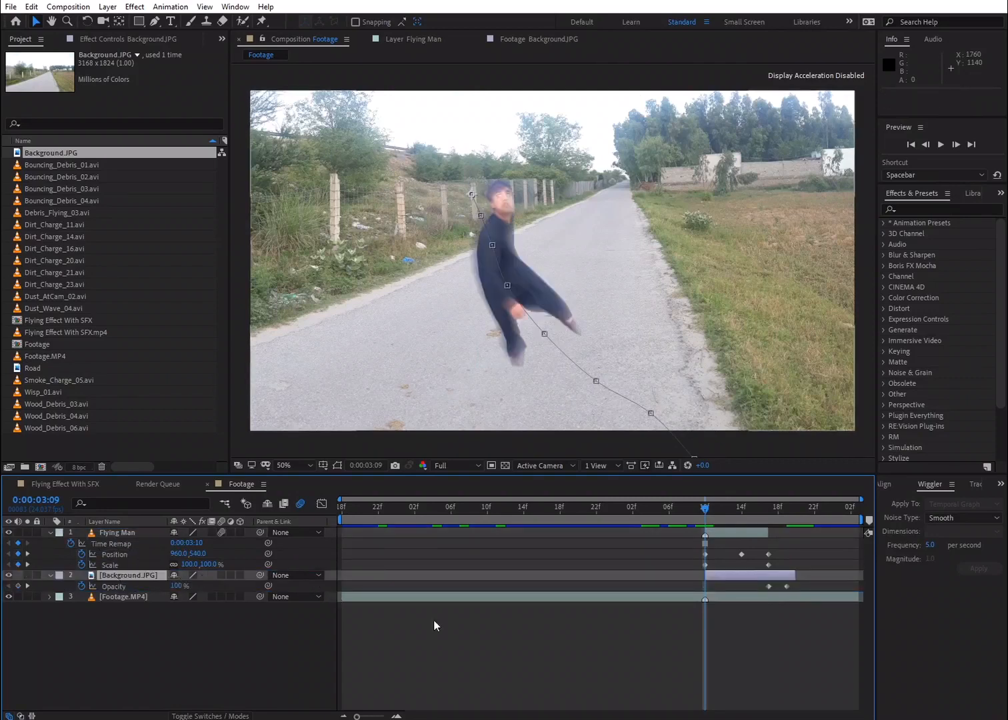
key("space")
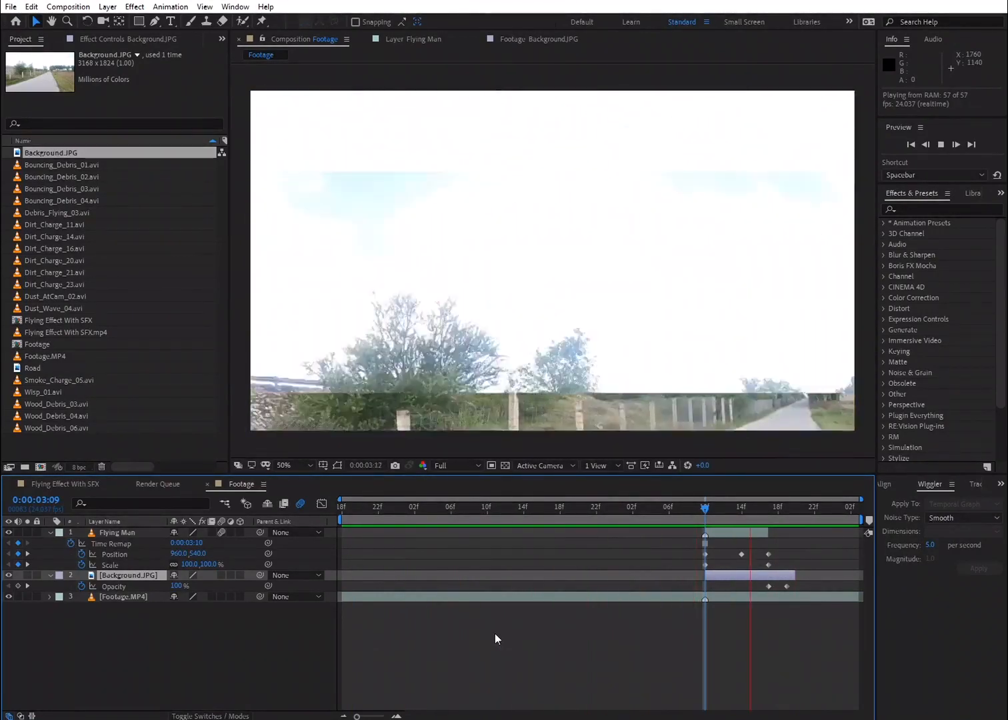
key("space")
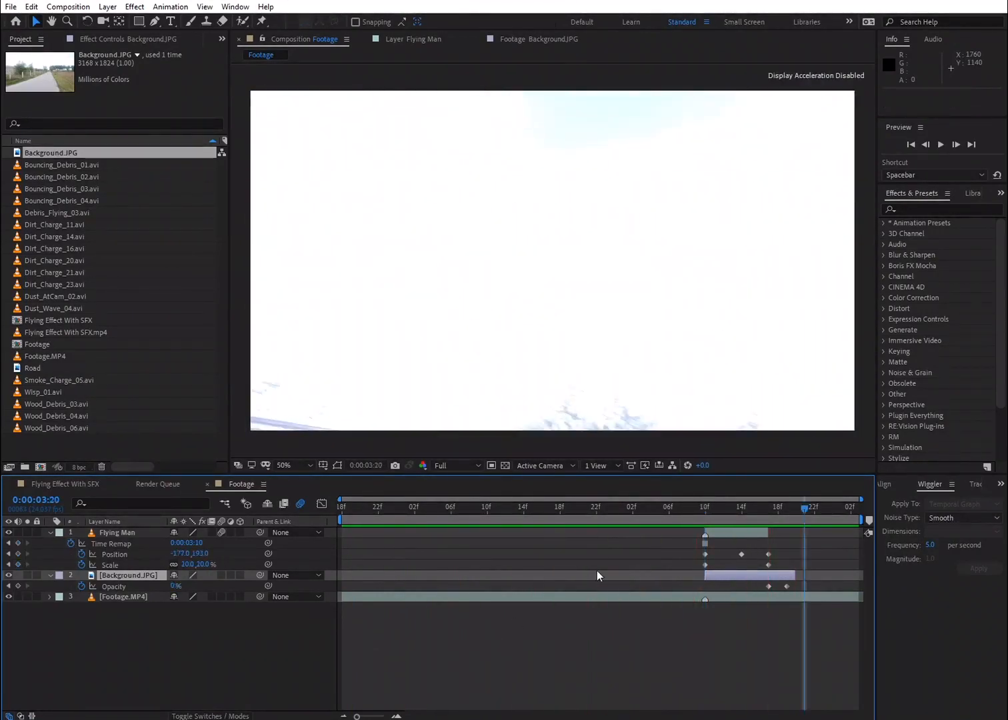
Step: Check the background cover at 0:00:03:09 by temporarily hiding the Footage.MP4 layer
left_click_drag(667, 519, 705, 516)
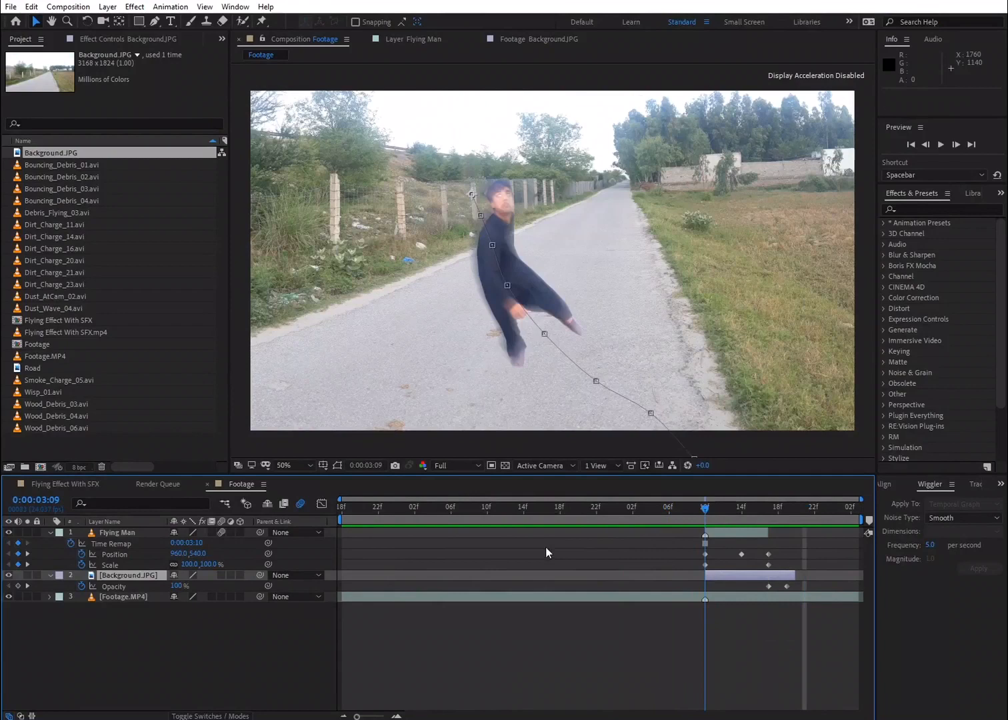
left_click(10, 597)
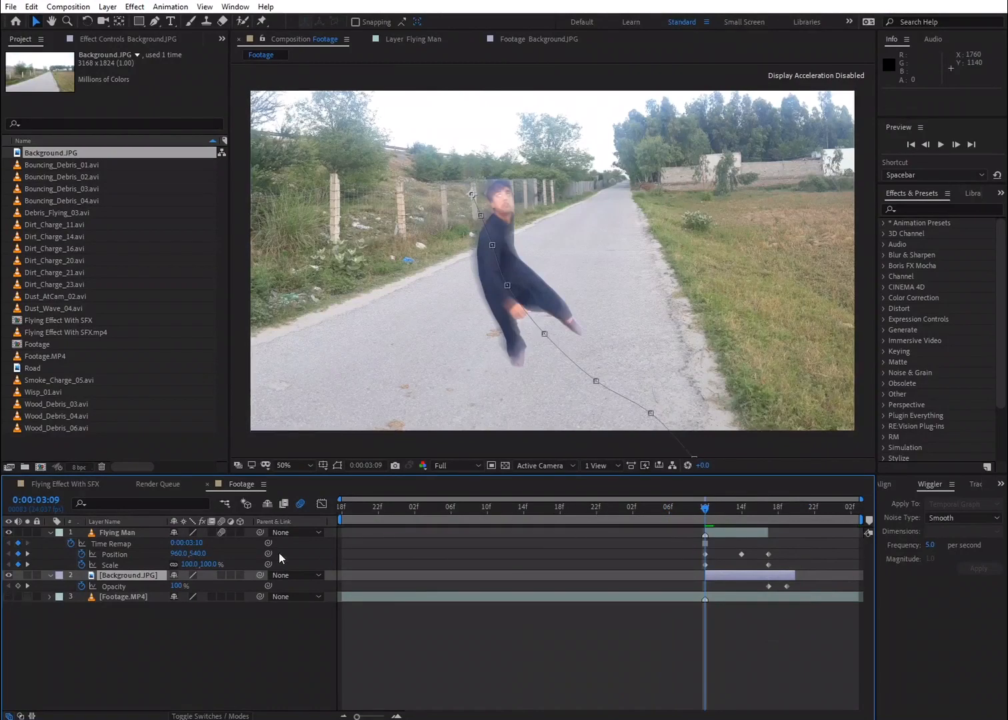
left_click(10, 597)
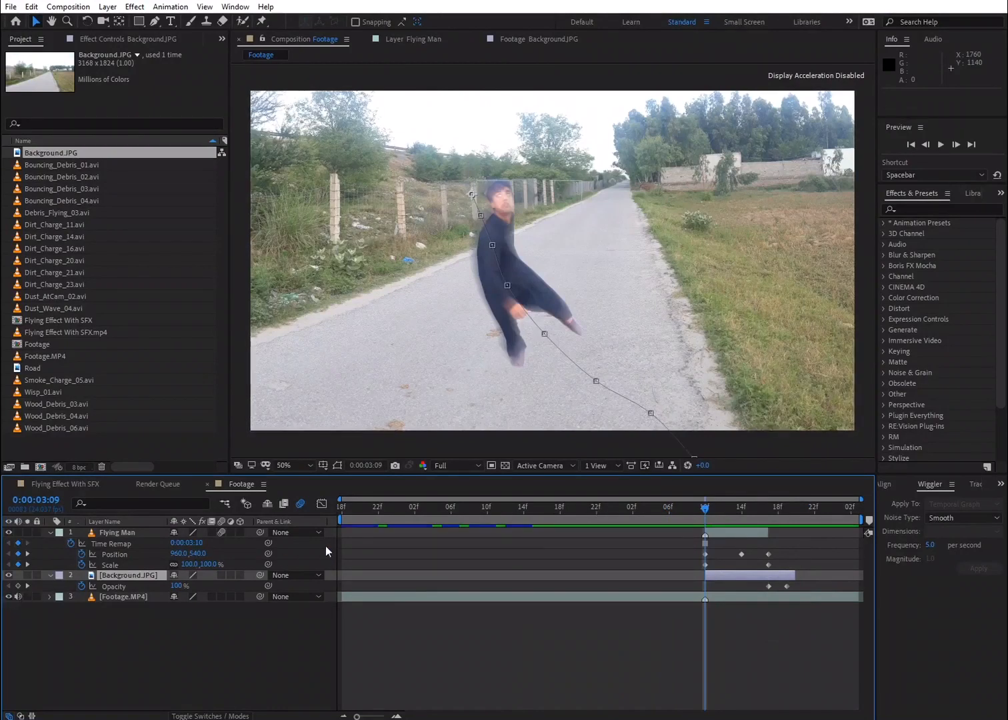
Step: Compare the brightness of Footage.MP4 and Background.JPG at 0:00:03:09 by soloing the two layers in turn
left_click(28, 598)
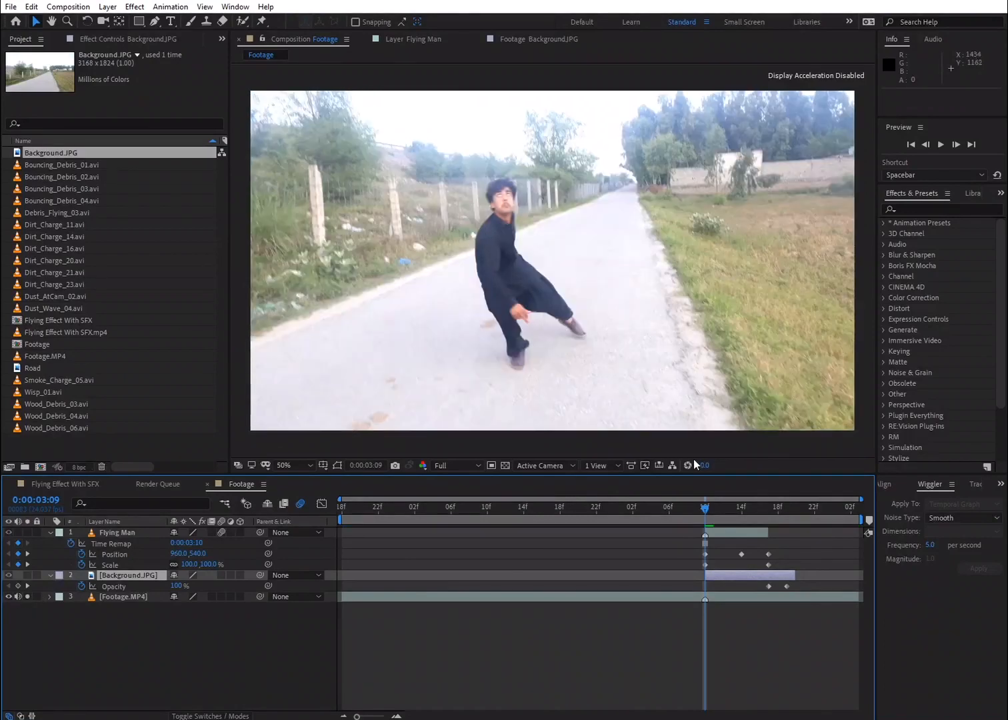
mouse_move(707, 507)
left_mouse_down()
mouse_move(674, 514)
mouse_move(732, 512)
mouse_move(705, 520)
left_mouse_up()
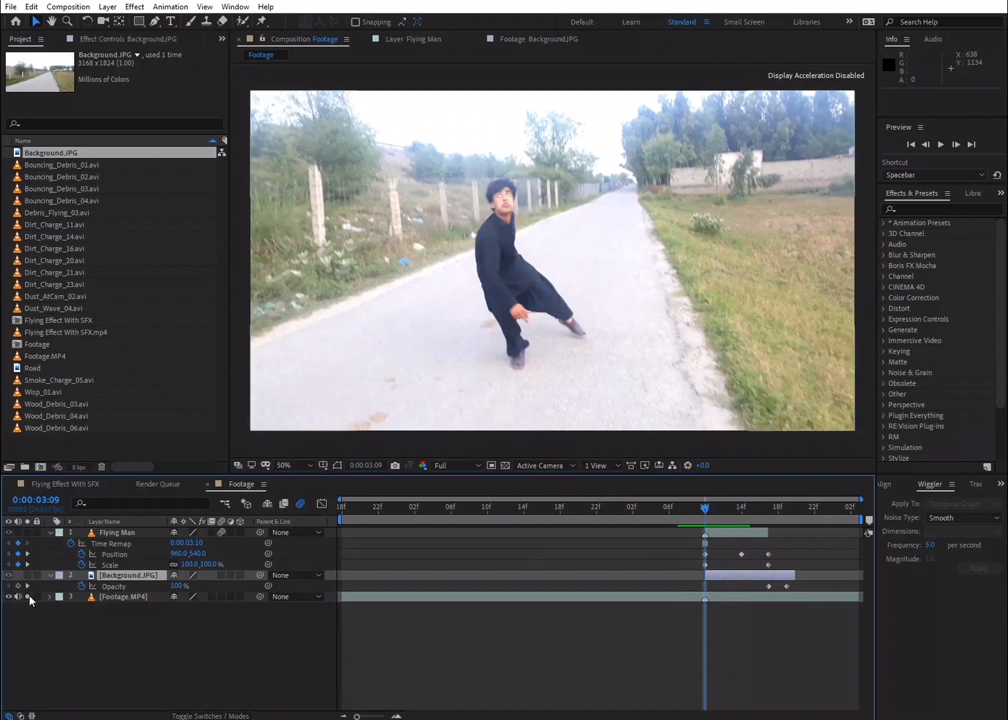
left_click(8, 575)
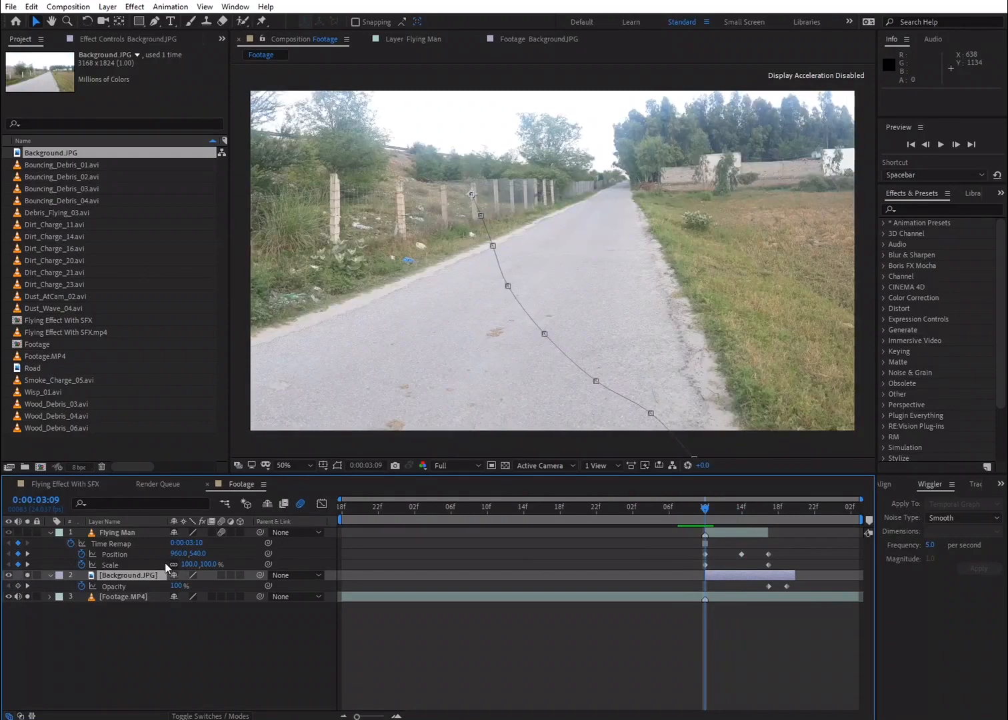
left_click(29, 575)
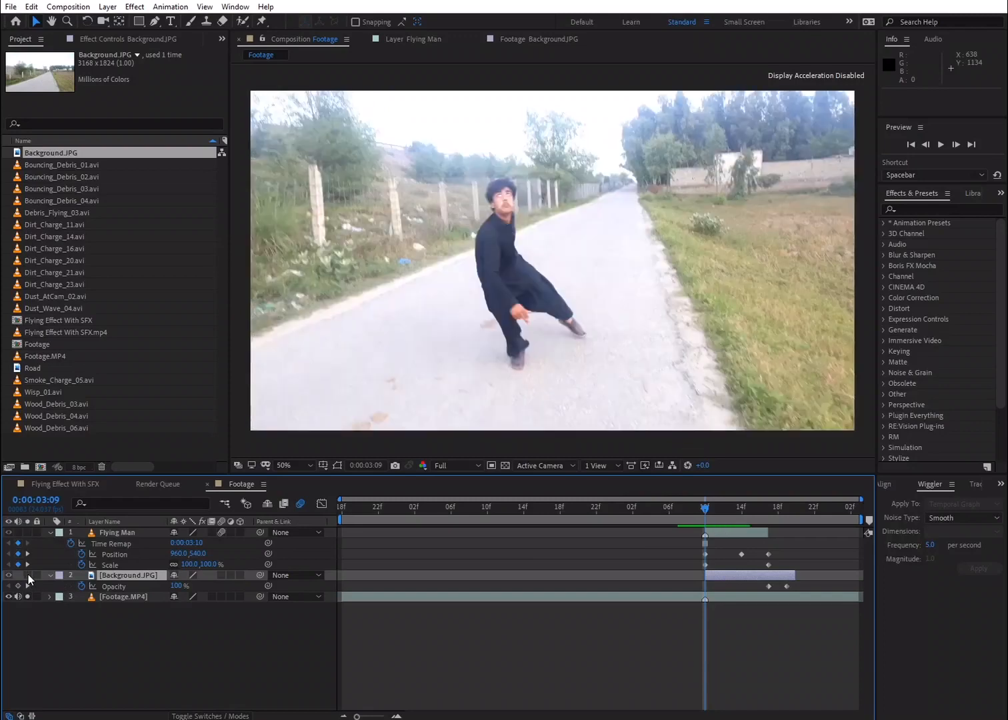
left_click(28, 575)
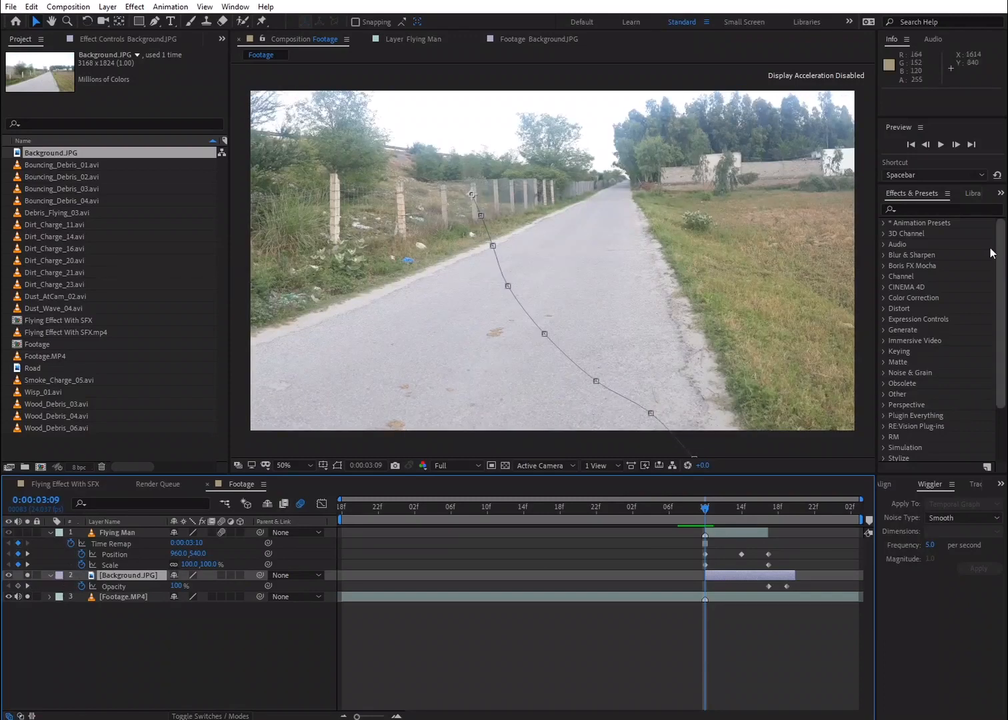
Step: Apply the Levels effect to Background.JPG and raise its Gamma to 1.42
left_click(925, 209)
type("le")
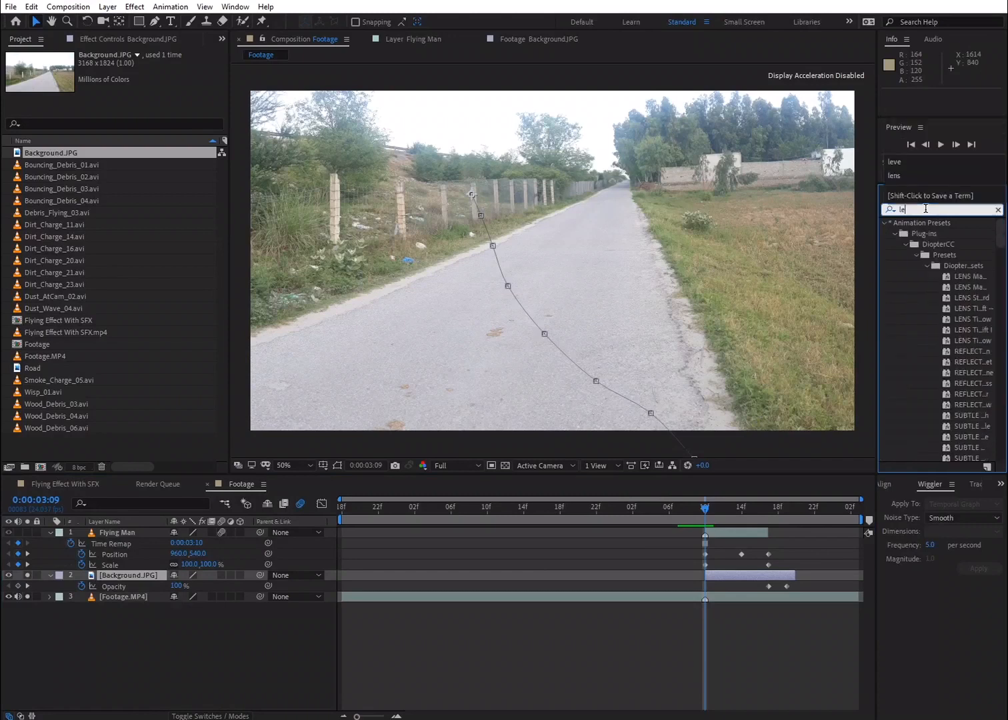
type("vels")
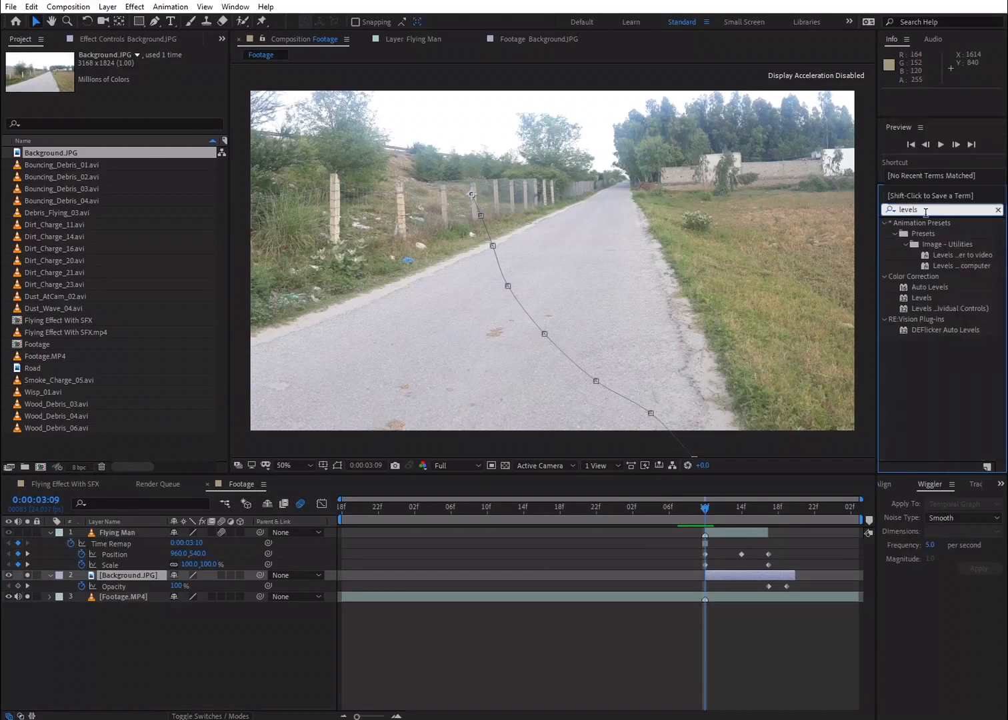
left_click_drag(921, 298, 758, 579)
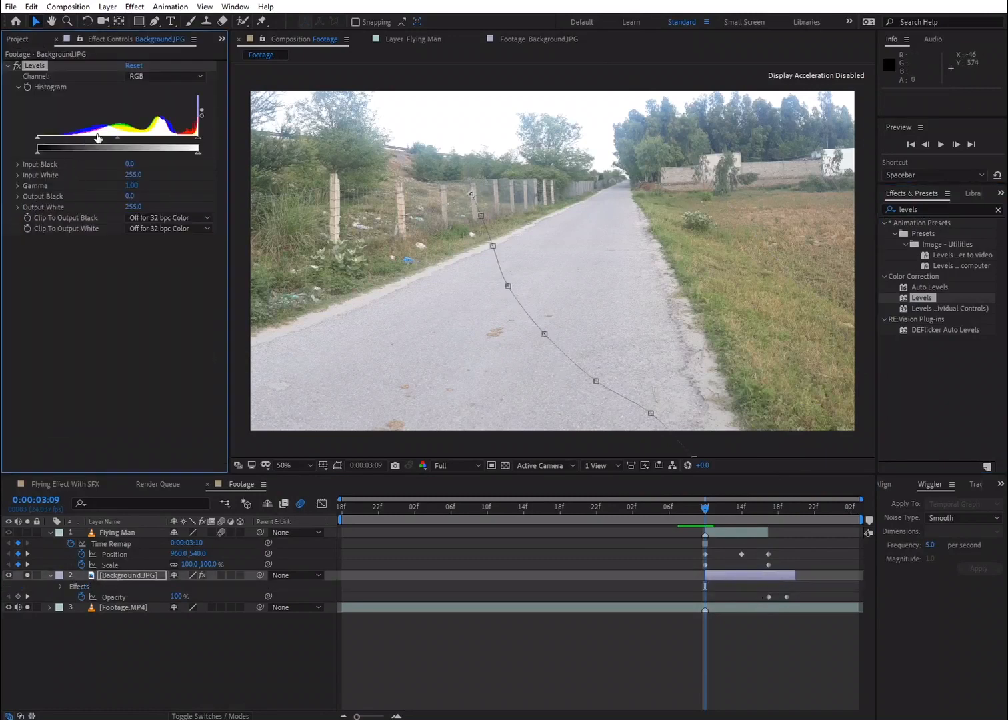
left_click_drag(119, 138, 98, 138)
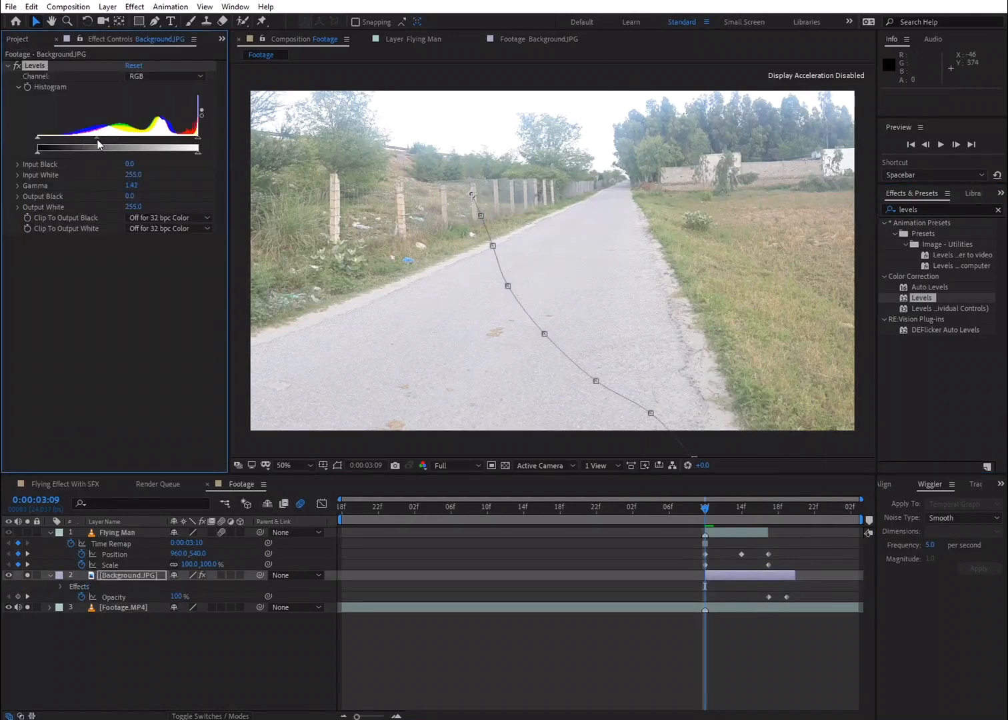
Step: Compare the brightened Background.JPG with Footage.MP4 by toggling its solo state, then turn off solo on both layers
left_click(24, 575)
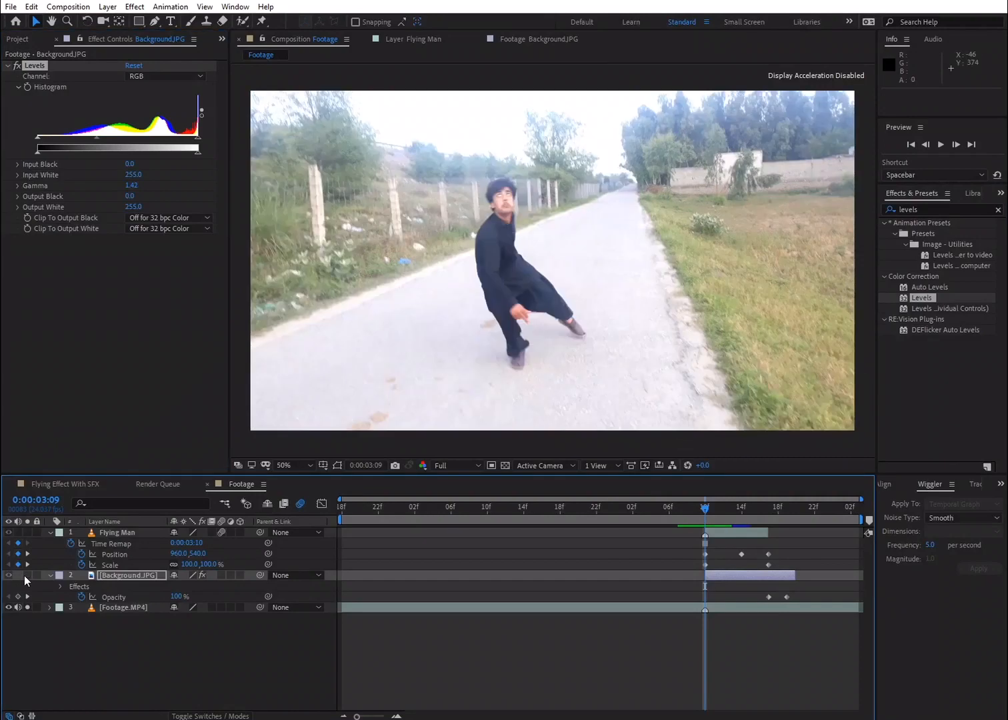
left_click(24, 575)
left_click(23, 575)
left_click(25, 576)
left_click(27, 576)
left_click(26, 576)
left_click(26, 576)
left_click(28, 606)
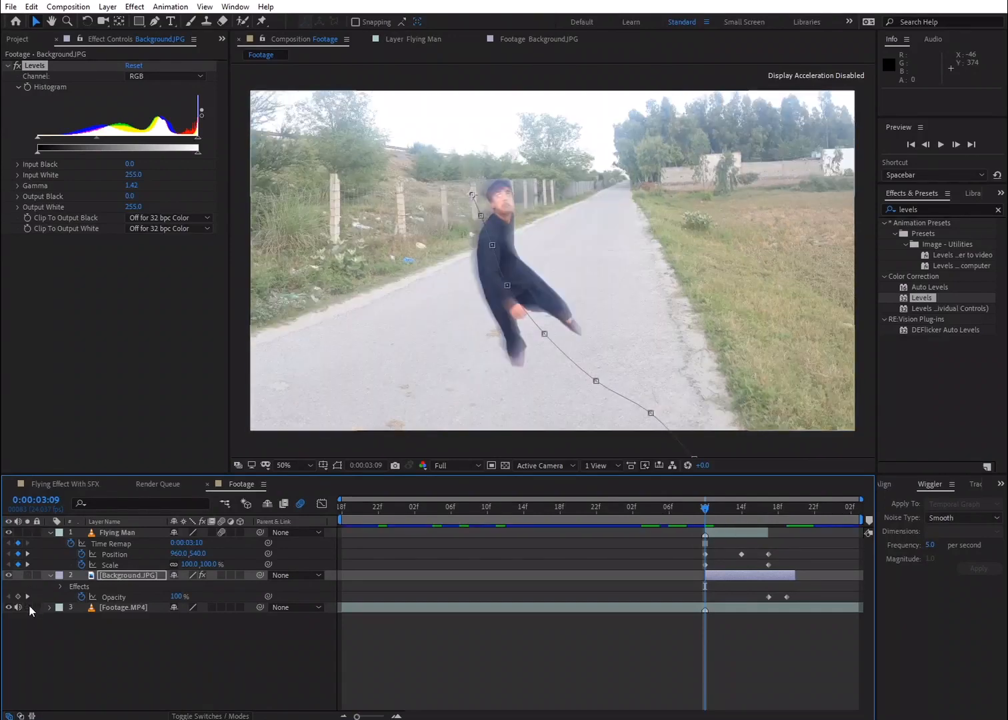
Step: Inspect the composite up to 0:00:03:15 and open the Background.JPG layer in its own viewer
left_click(134, 533)
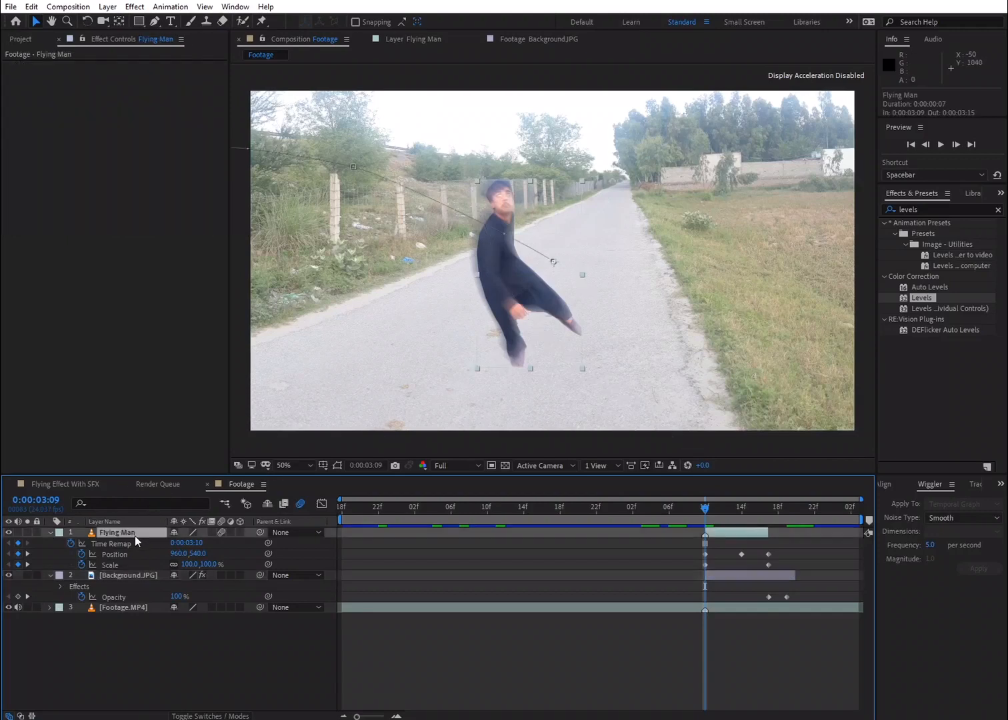
left_click_drag(710, 507, 760, 530)
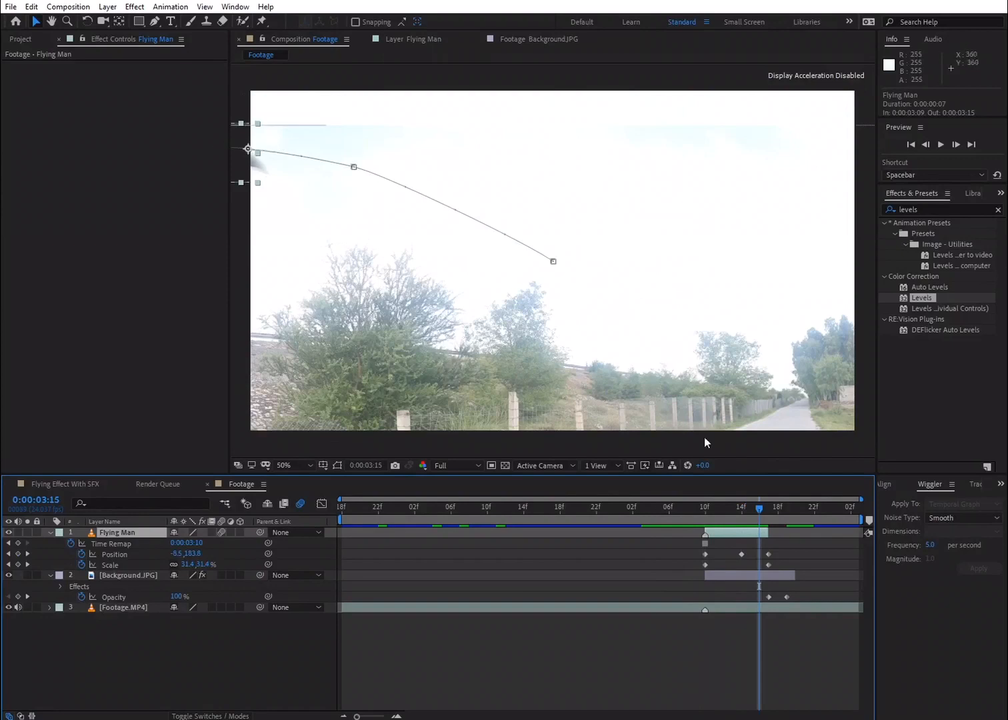
left_click(750, 573)
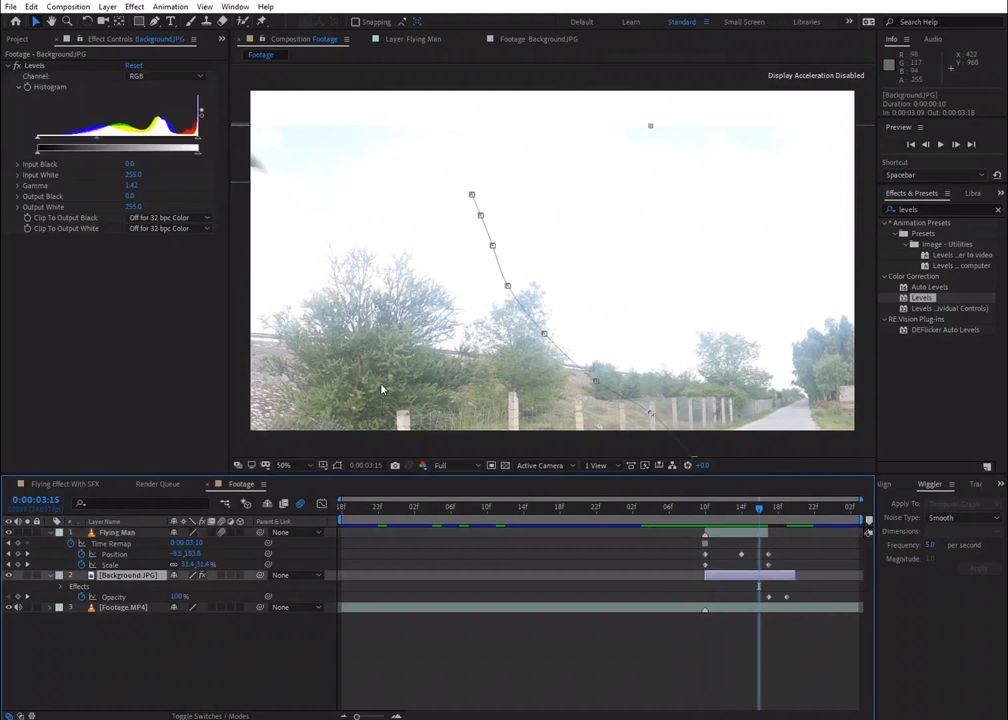
left_click(746, 540)
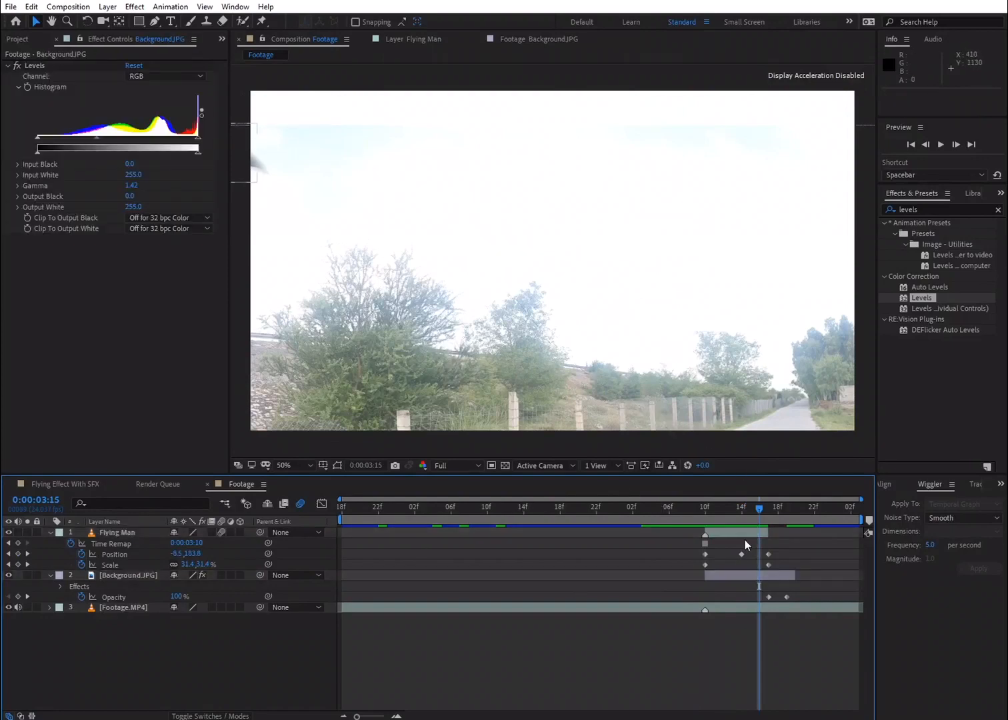
left_click(754, 572)
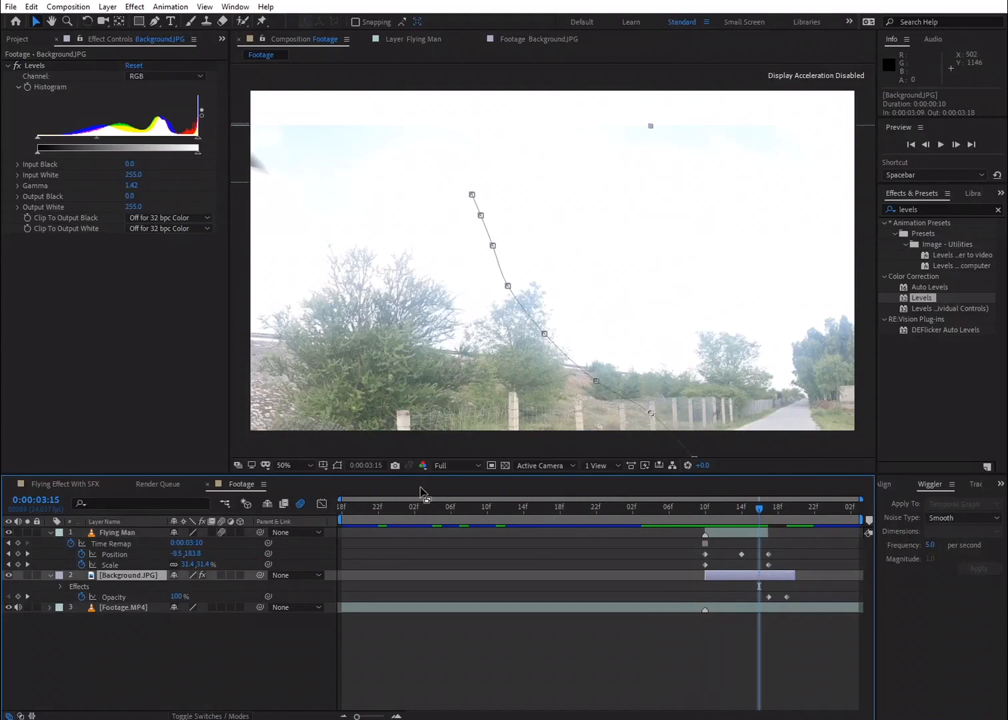
double_click(129, 574)
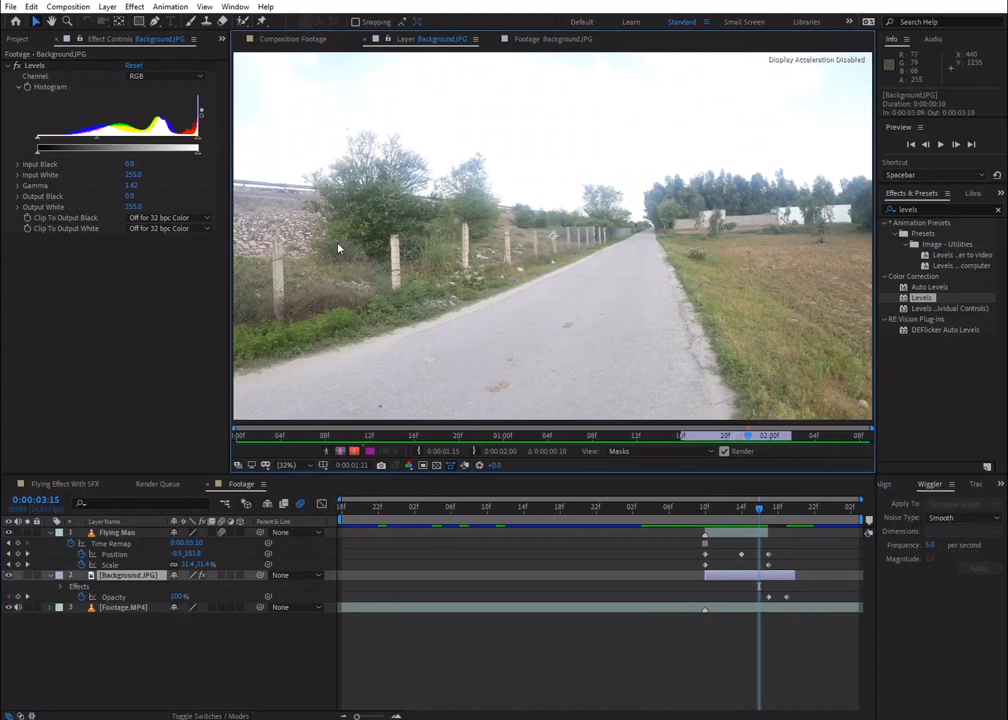
Step: Draw a closed, rounded seven-point Pen mask around the upper-left sky corner of Background.JPG, extending past the image edges
left_click(154, 22)
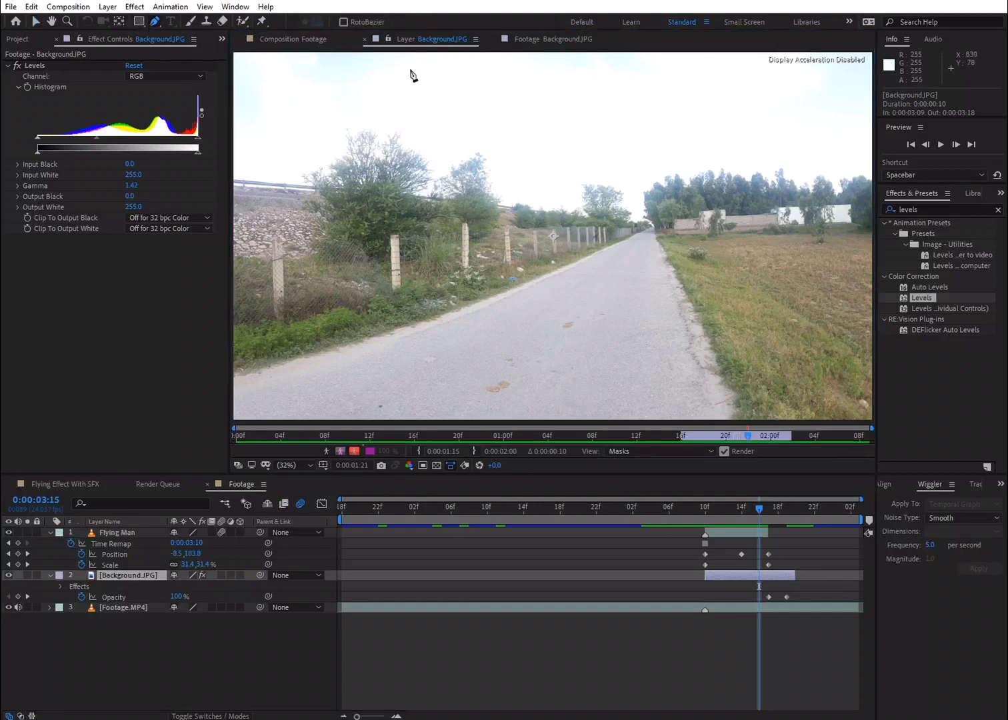
key("comma")
key("comma")
left_click(476, 139)
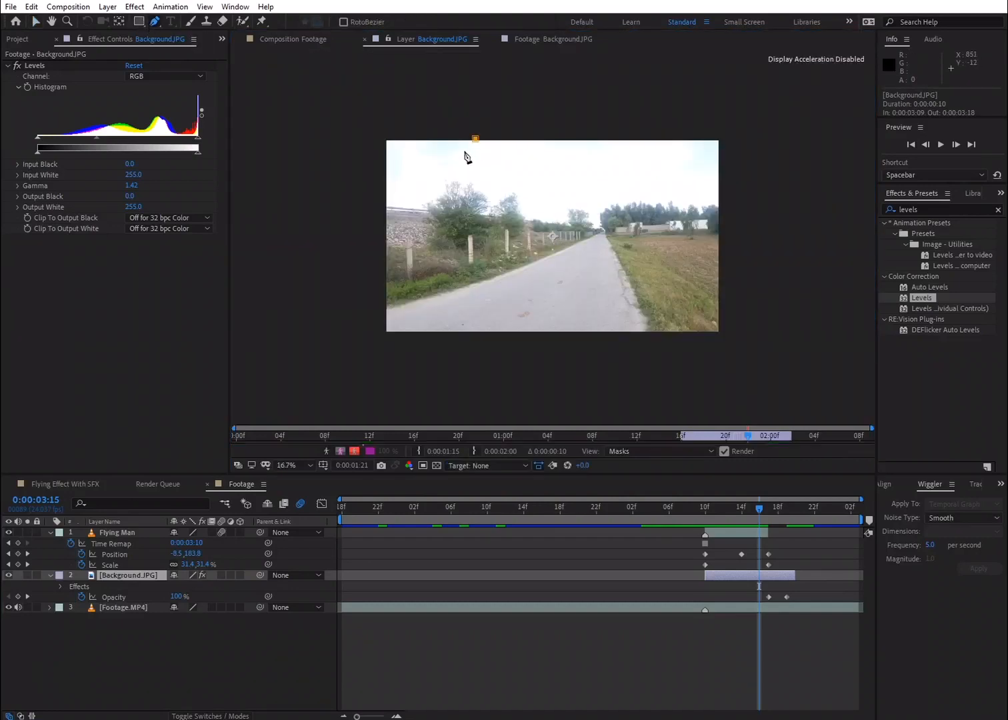
left_click_drag(454, 161, 439, 164)
left_click(414, 164)
left_click_drag(379, 167, 365, 132)
left_click(395, 113)
left_click_drag(466, 116, 468, 155)
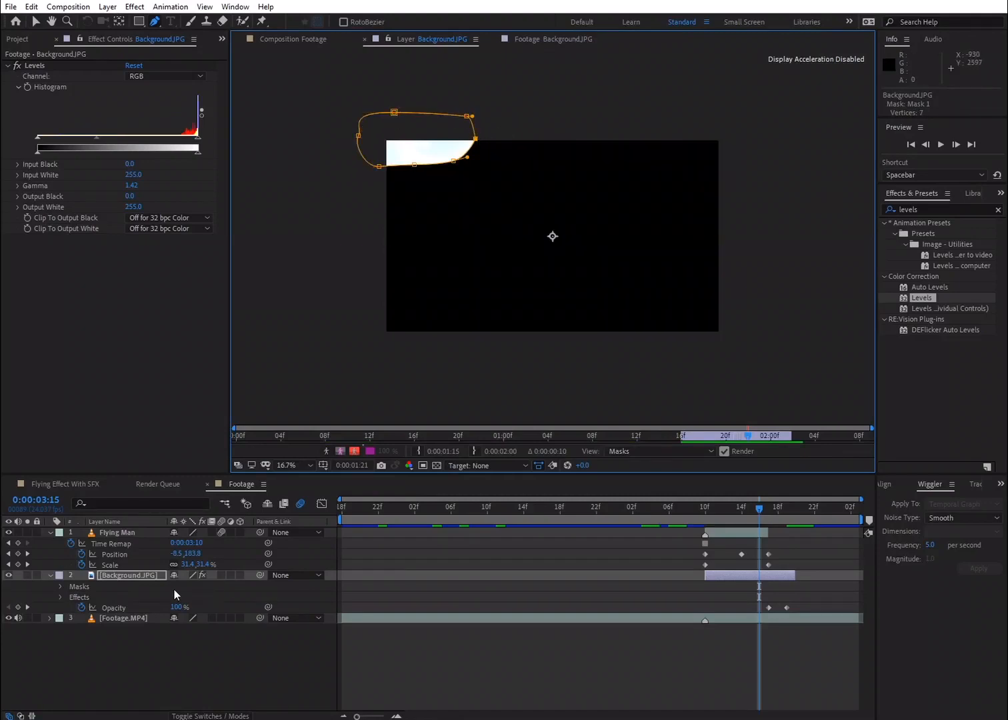
Step: Set Mask 1 on Background.JPG to Subtract with a Mask Feather of 104 pixels
key("m")
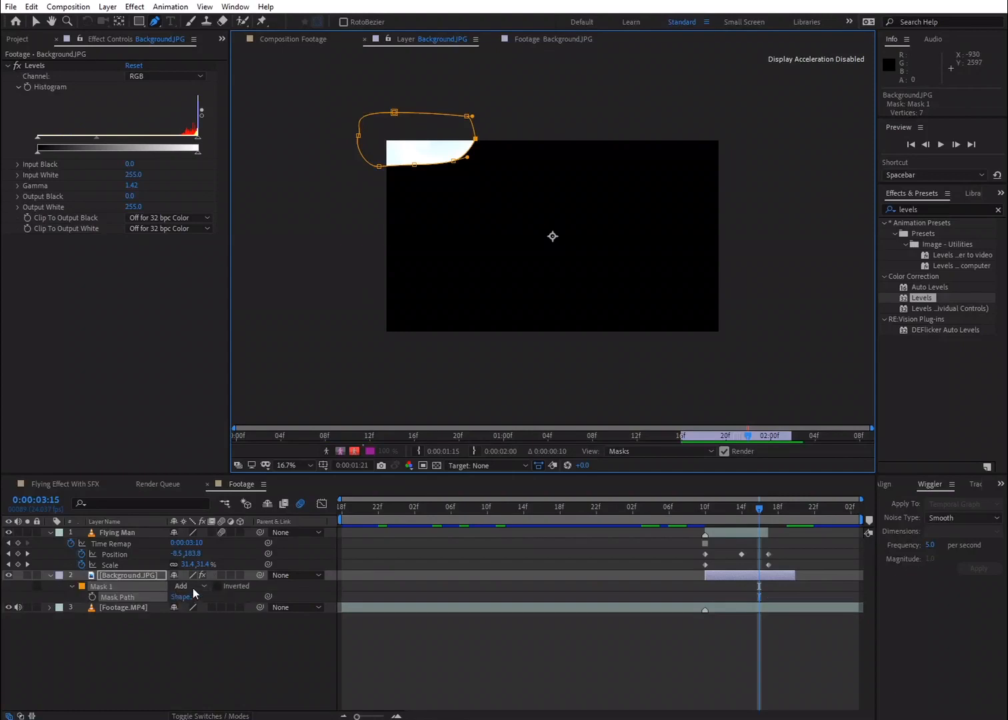
left_click(194, 588)
left_click(206, 628)
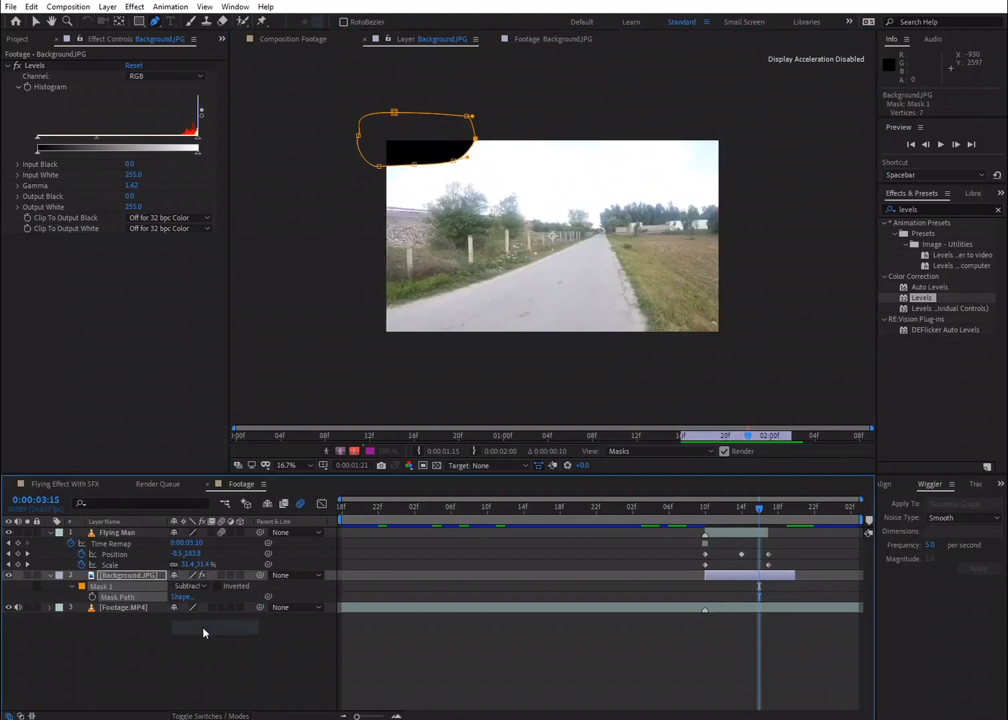
key("f")
left_click_drag(187, 598, 180, 567)
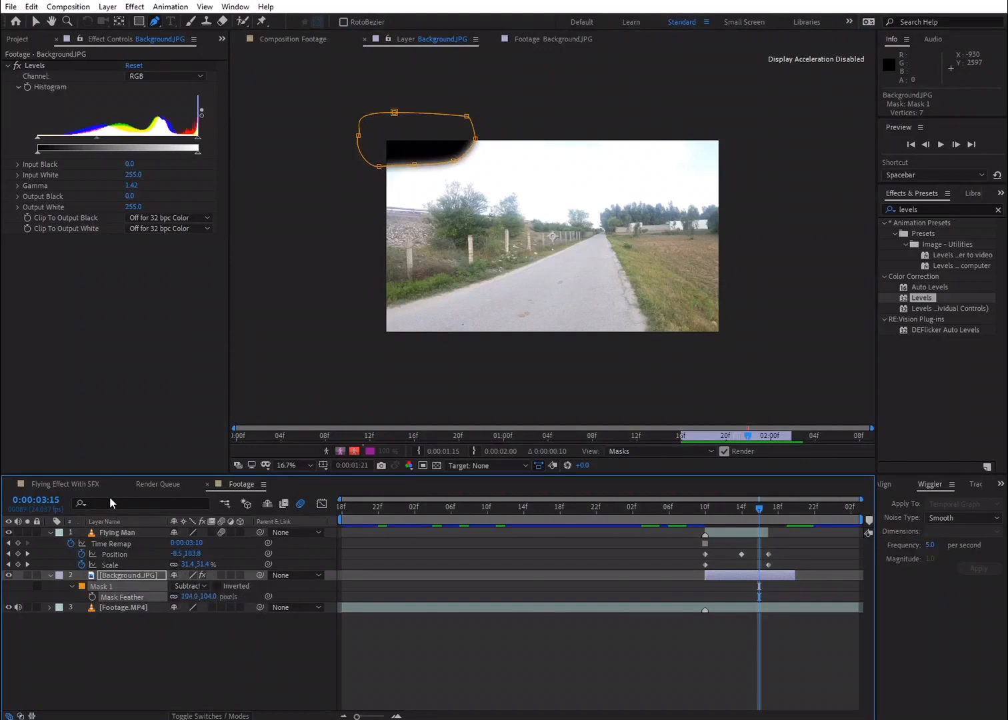
Step: Return to the Footage composition and review the masked background blend back to 0:00:03:07
left_click(94, 486)
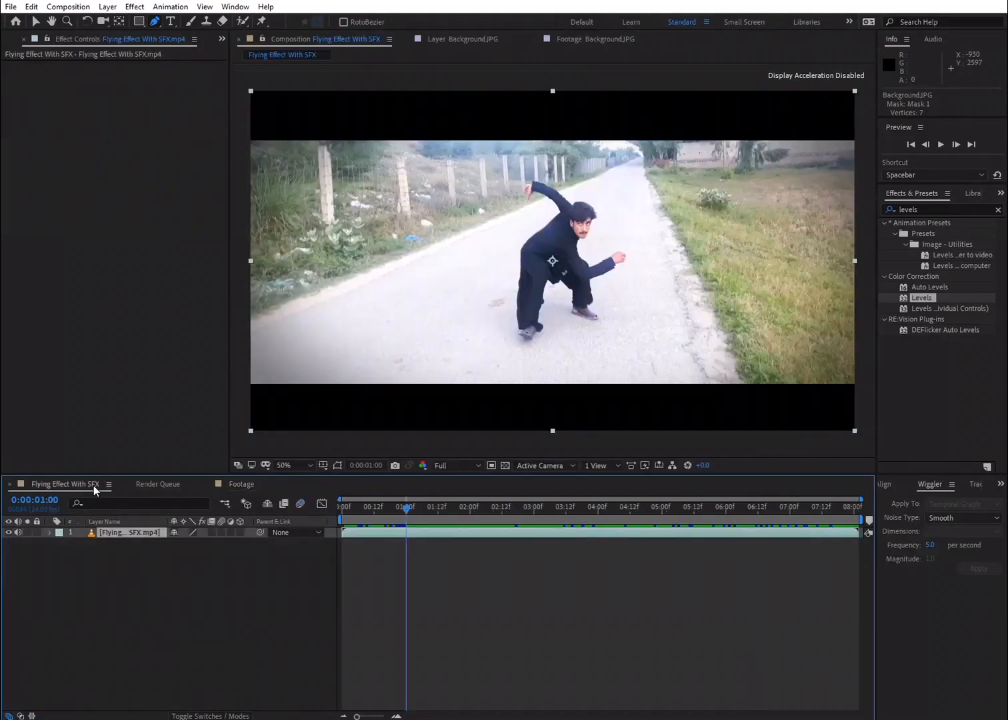
left_click(172, 485)
left_click(237, 484)
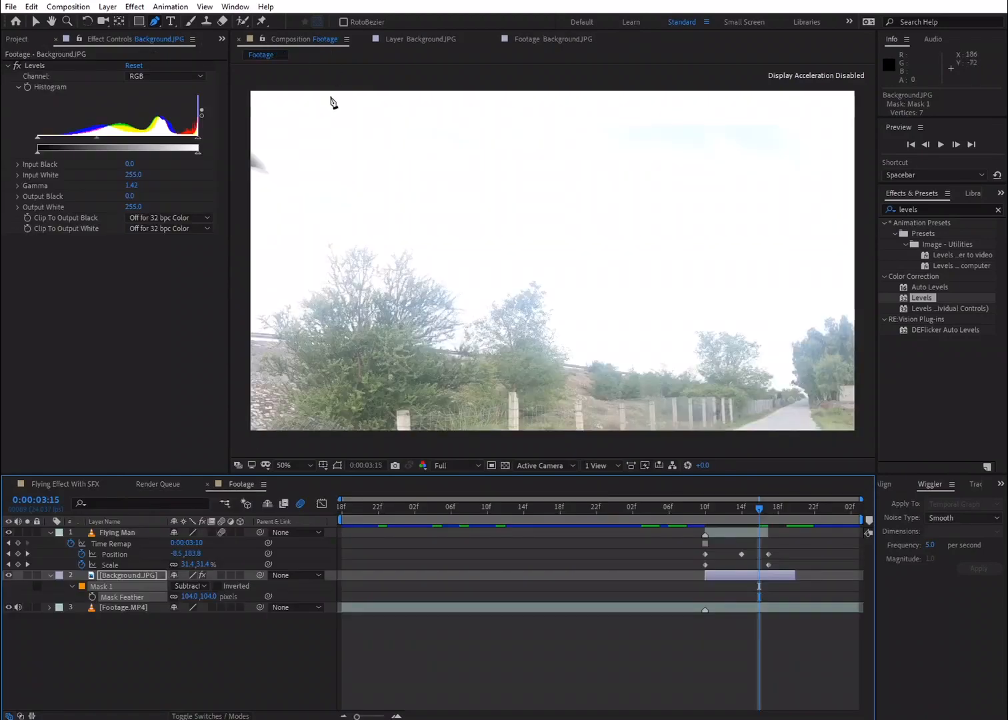
left_click_drag(760, 513, 688, 526)
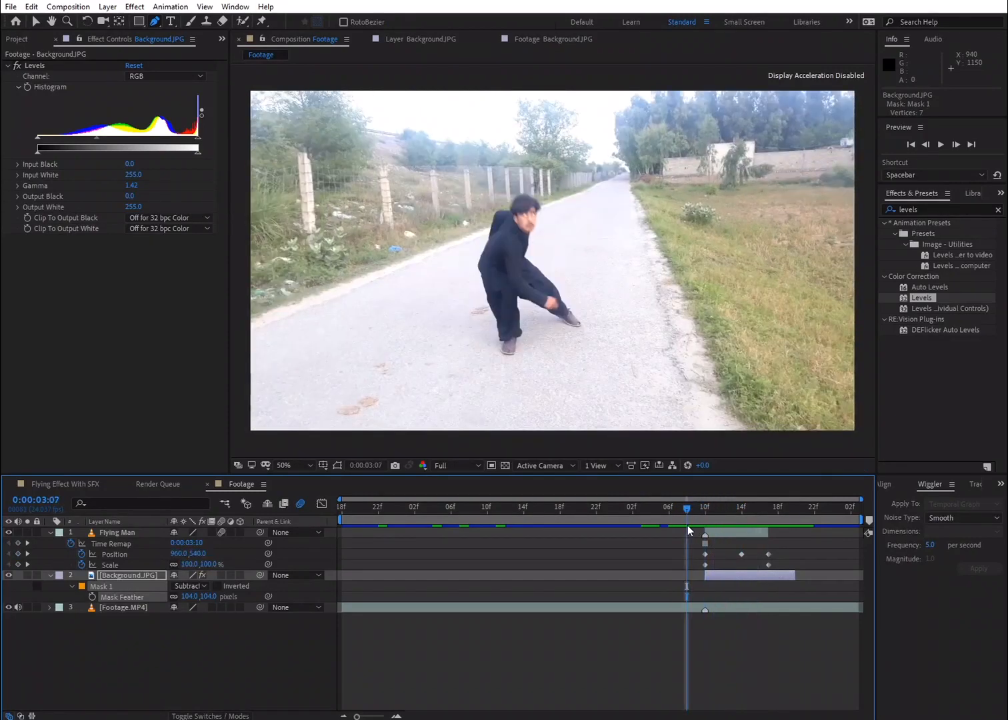
Step: Collapse the Flying Man and Background.JPG layer properties and keep the current time at 0:00:03:07
left_click(51, 532)
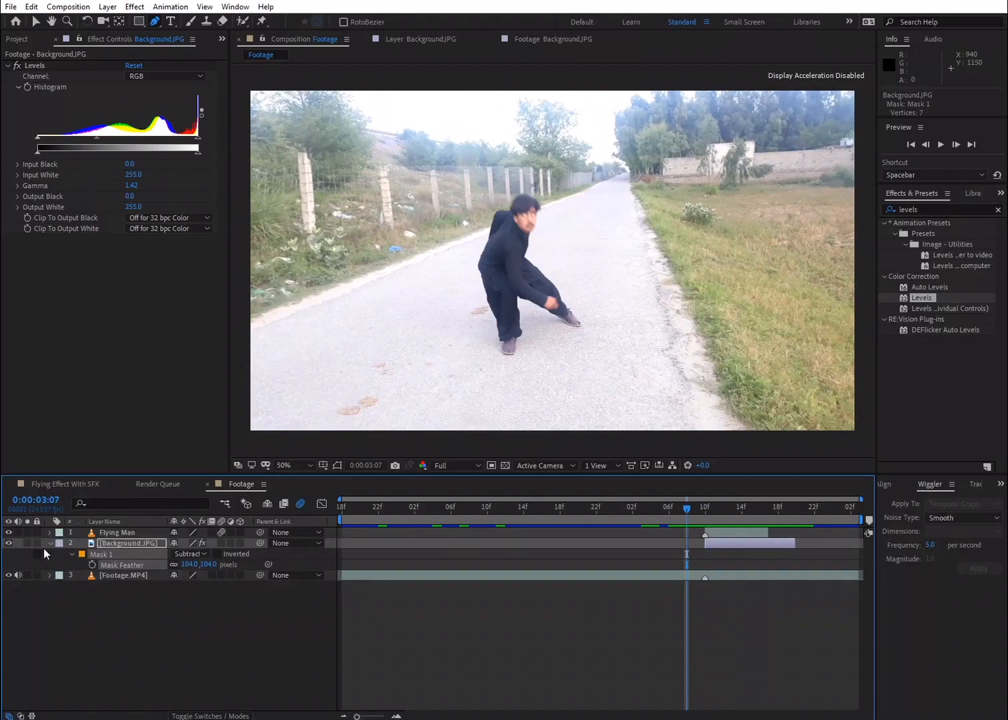
left_click(50, 543)
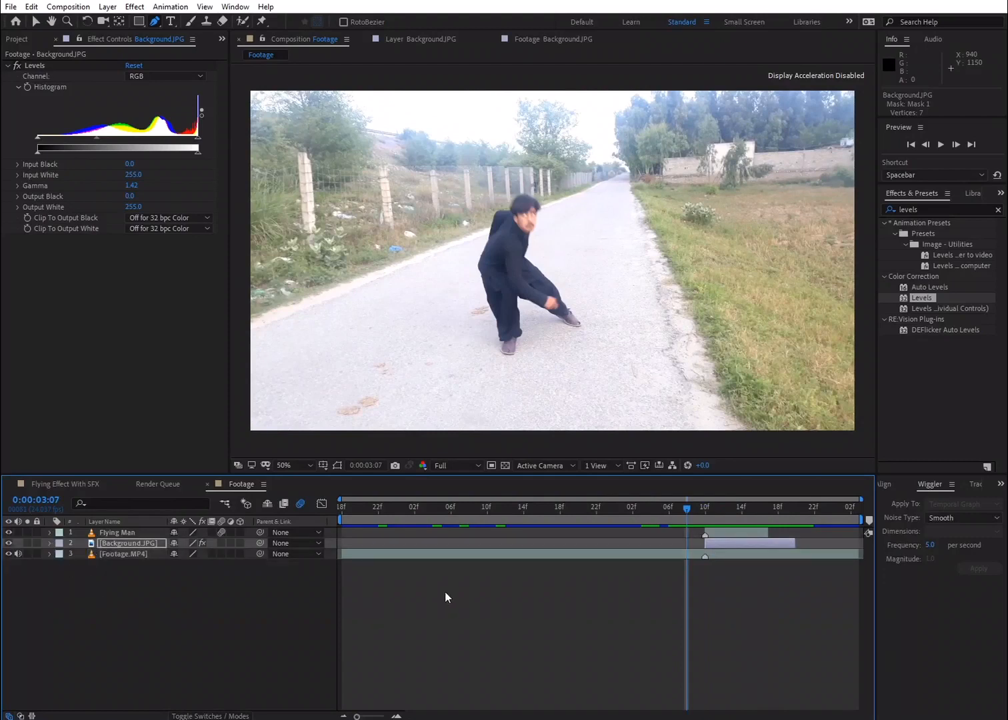
mouse_move(687, 507)
left_mouse_down()
mouse_move(733, 516)
mouse_move(702, 519)
mouse_move(725, 527)
mouse_move(690, 529)
left_mouse_up()
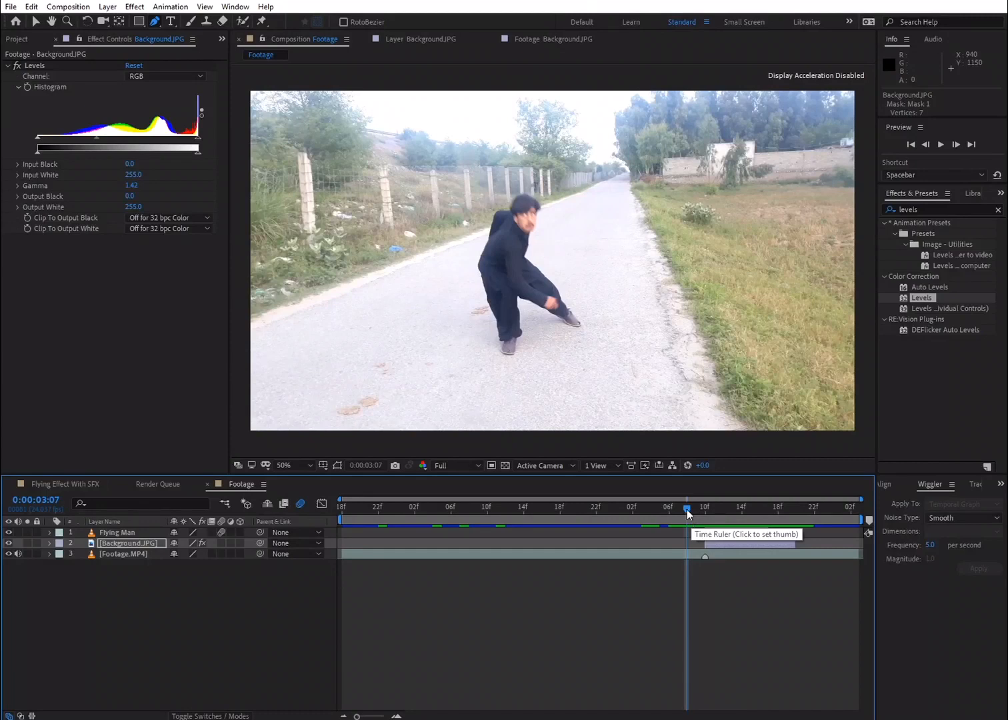
mouse_move(693, 506)
left_mouse_down()
mouse_move(713, 506)
mouse_move(686, 509)
left_mouse_up()
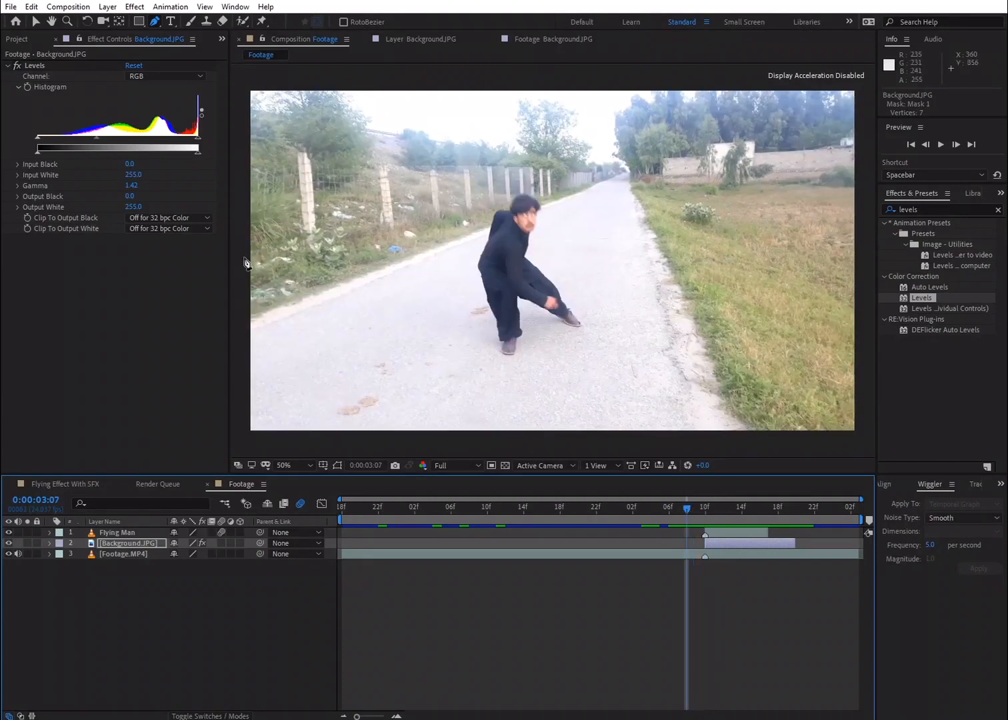
Step: Preview the Dust_Wave_04.avi clip up to 0:00:02:02 and add it to the Footage composition above Flying Man
left_click(23, 37)
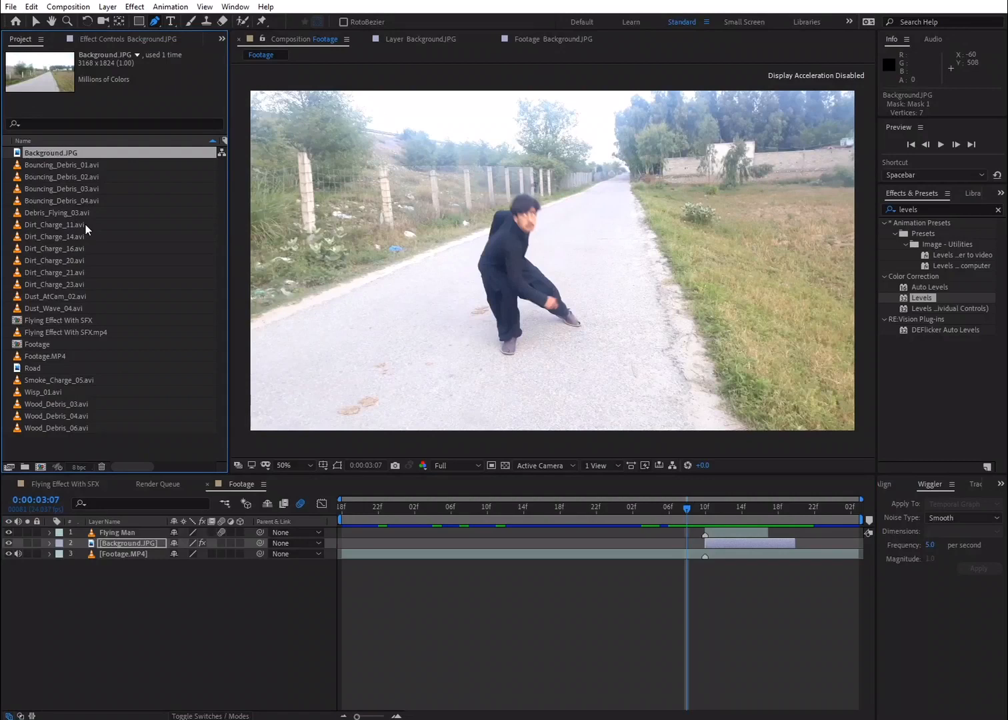
left_click(35, 307)
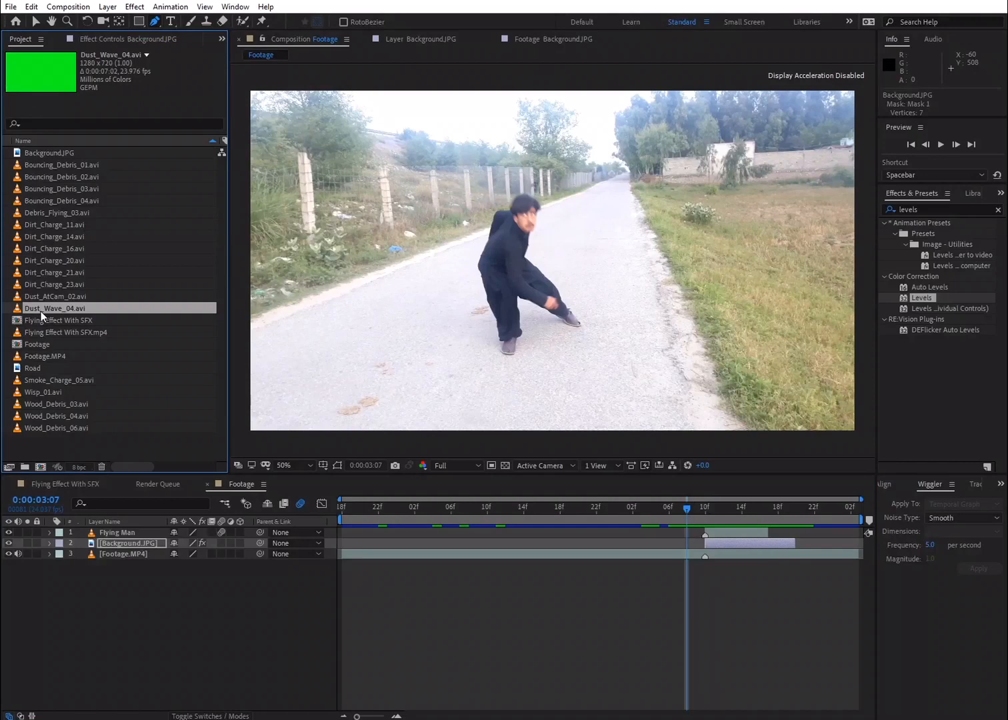
double_click(41, 311)
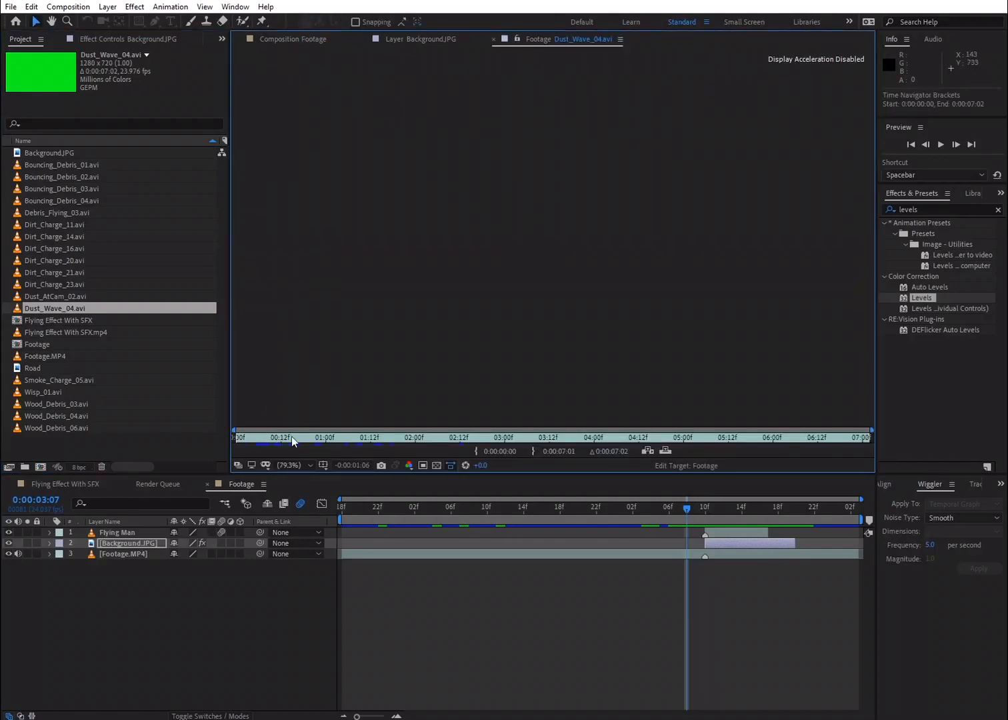
mouse_move(291, 437)
left_mouse_down()
mouse_move(627, 439)
mouse_move(420, 444)
mouse_move(253, 430)
mouse_move(424, 437)
left_mouse_up()
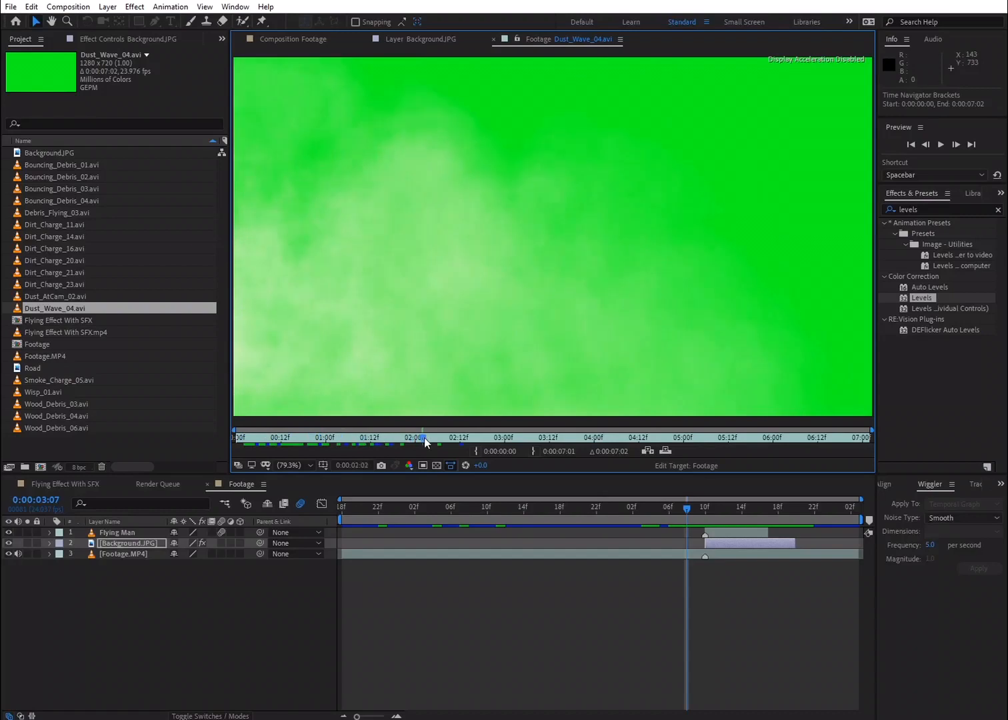
left_click_drag(72, 309, 100, 531)
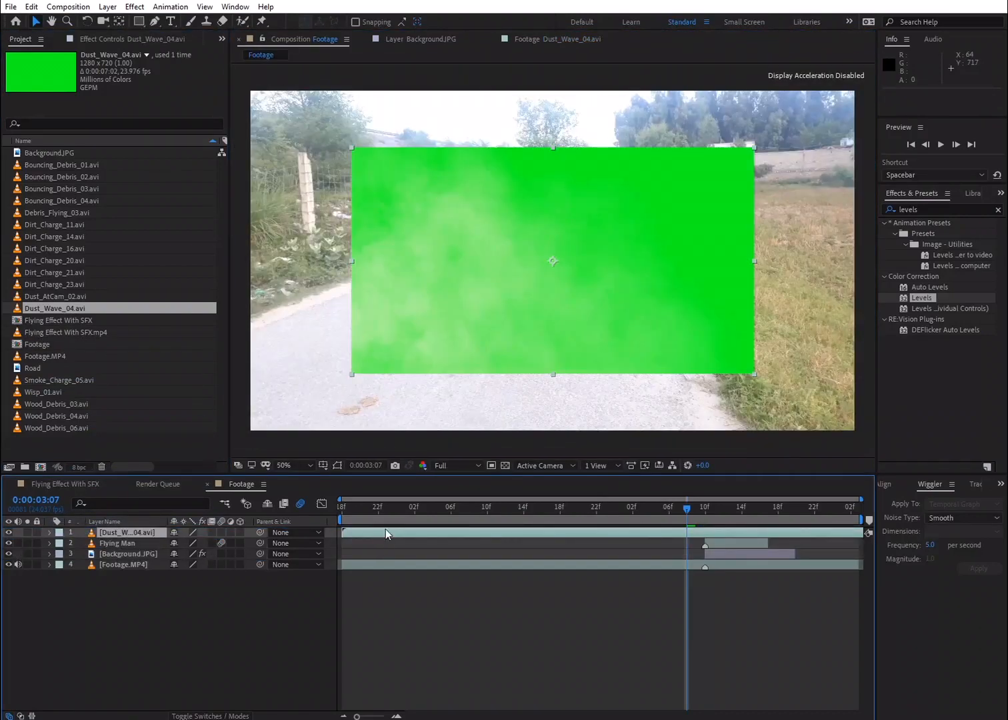
Step: Shift the Dust_Wave_04.avi layer in time so that it starts at 0:00:03:09
left_click_drag(385, 529, 524, 545)
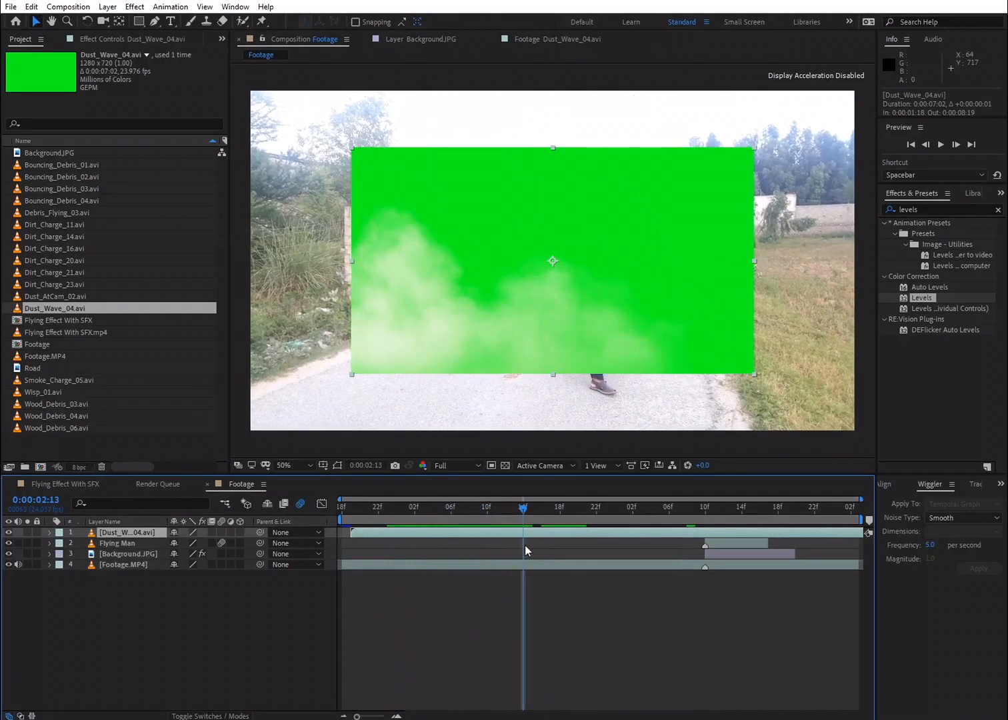
left_click(705, 510)
left_click_drag(527, 528, 798, 538)
left_click_drag(656, 532, 723, 533)
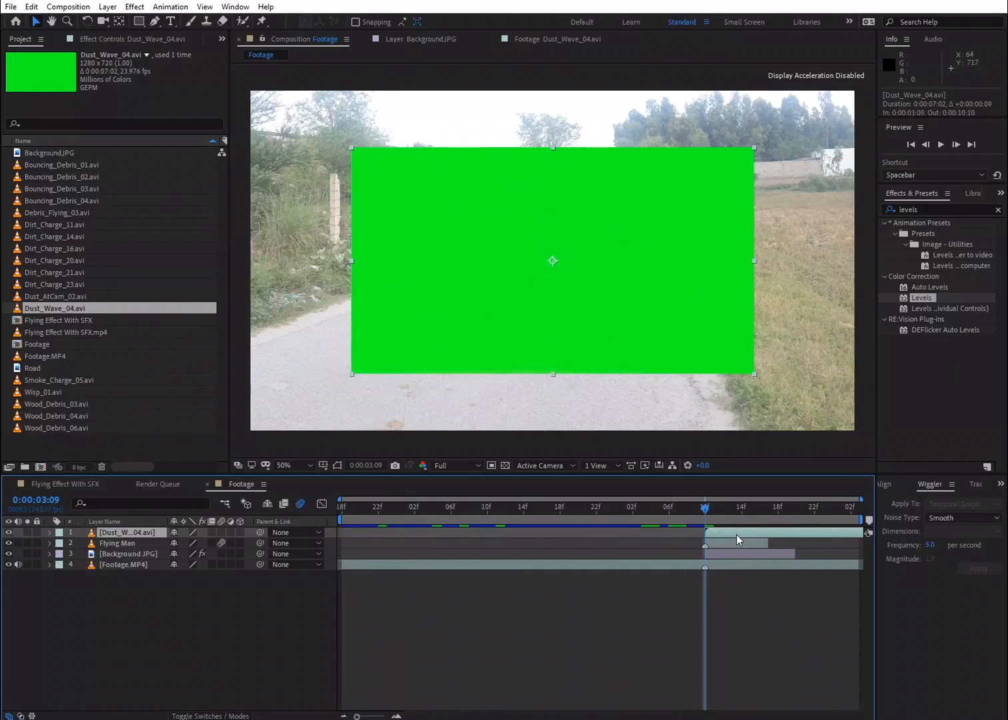
Step: Time-stretch the Dust_Wave_04.avi layer with a Stretch Factor of 20
right_click(138, 527)
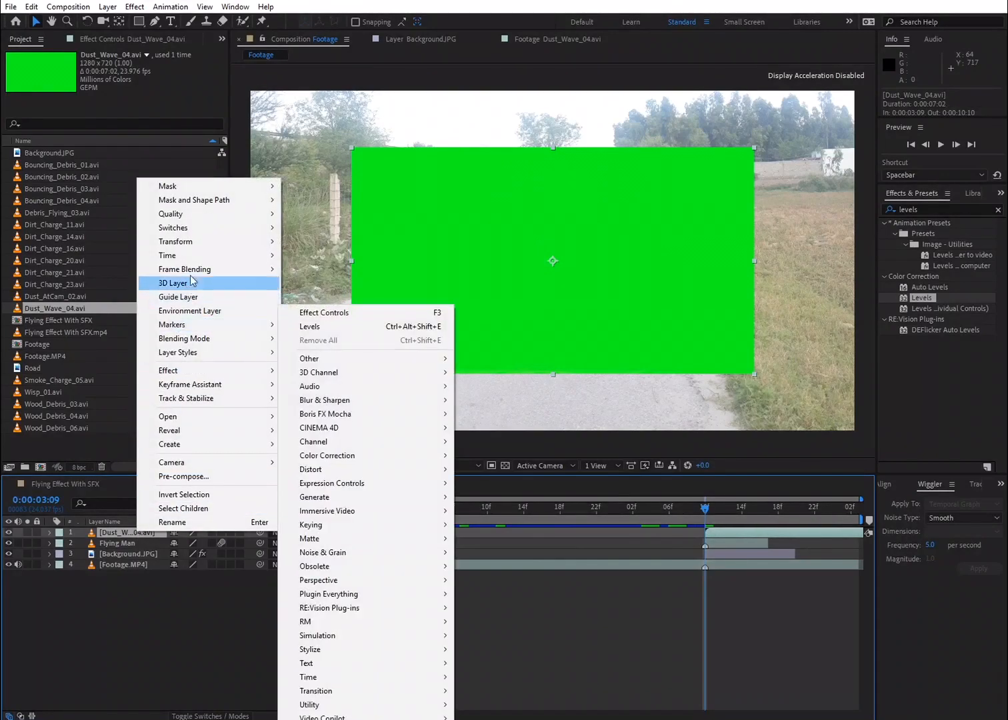
mouse_move(200, 257)
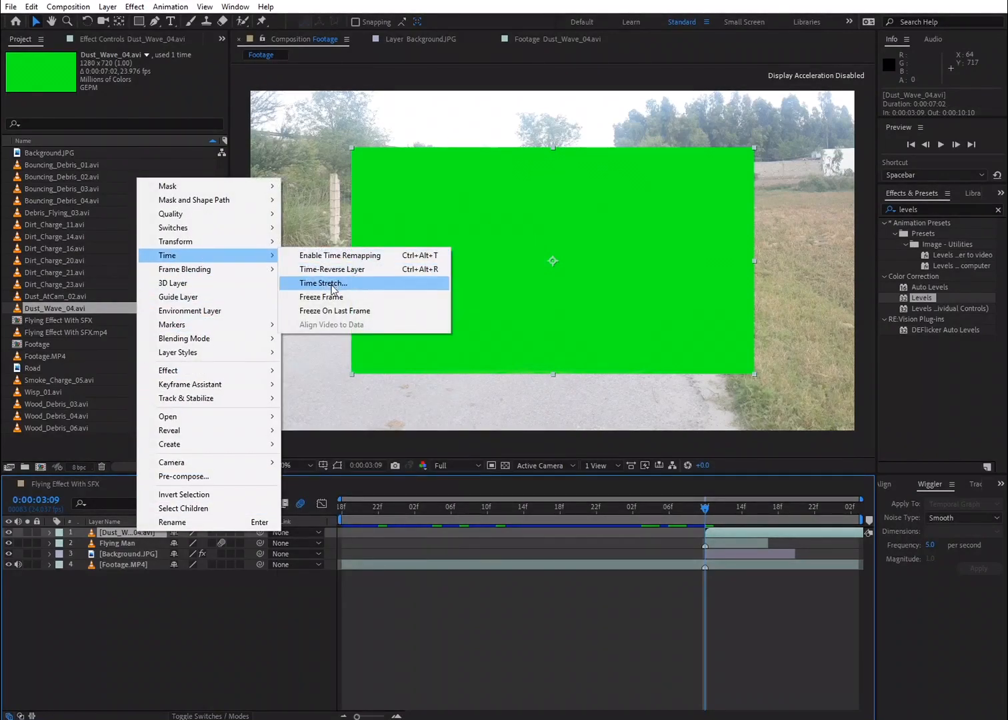
left_click(332, 284)
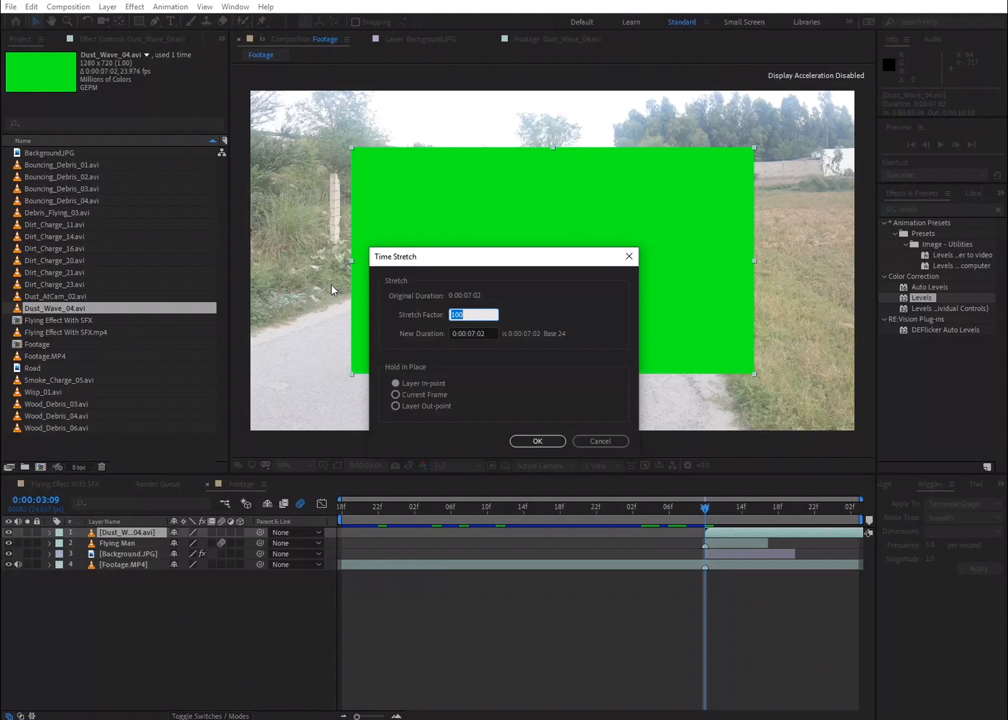
type("20")
key("Return")
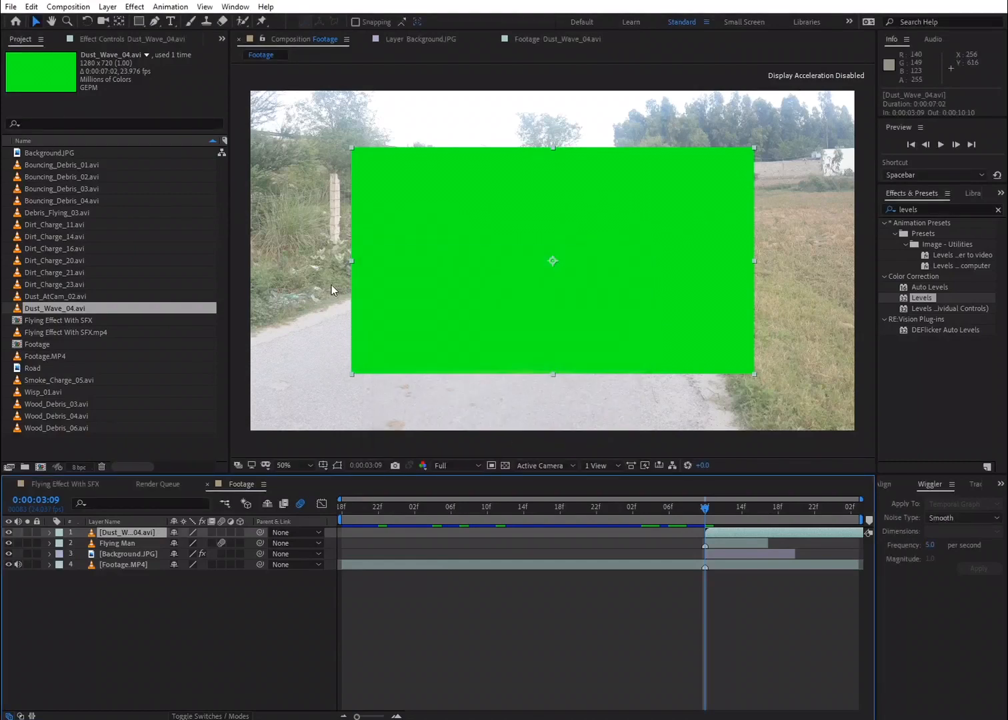
Step: Fit the Dust_Wave_04.avi layer to the composition size
mouse_move(705, 512)
left_mouse_down()
mouse_move(749, 520)
mouse_move(706, 523)
left_mouse_up()
right_click(129, 533)
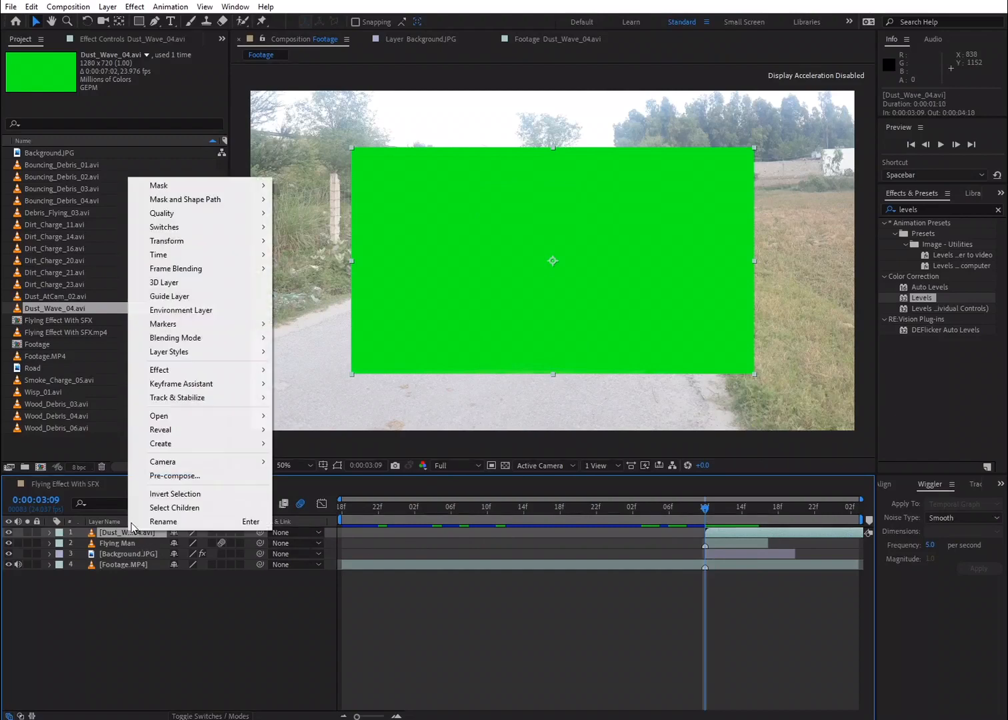
mouse_move(217, 248)
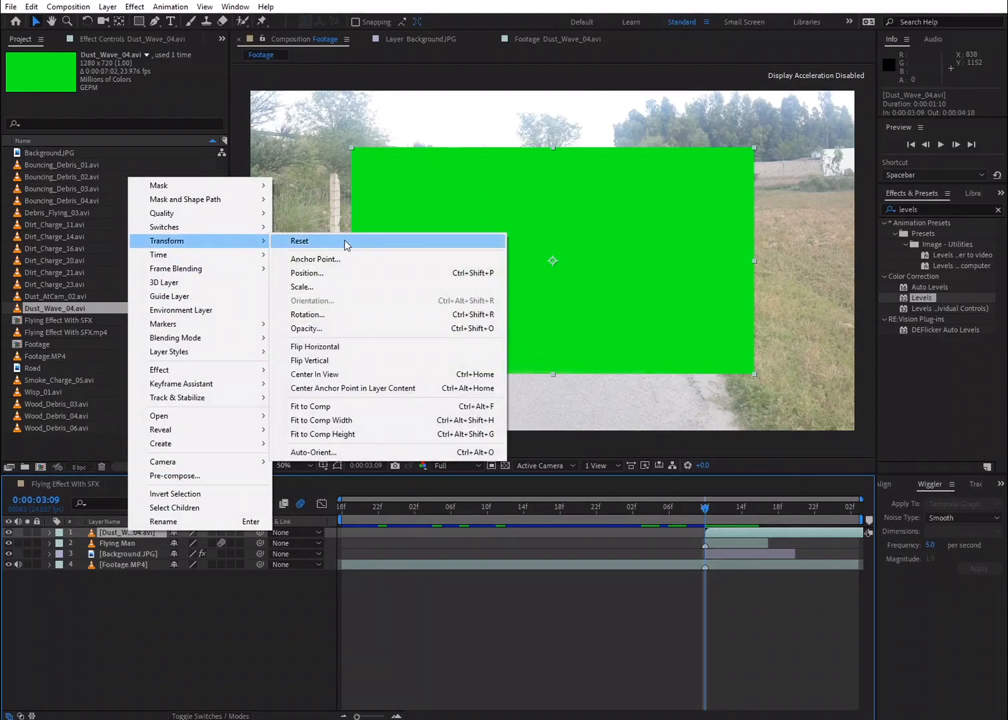
left_click(333, 408)
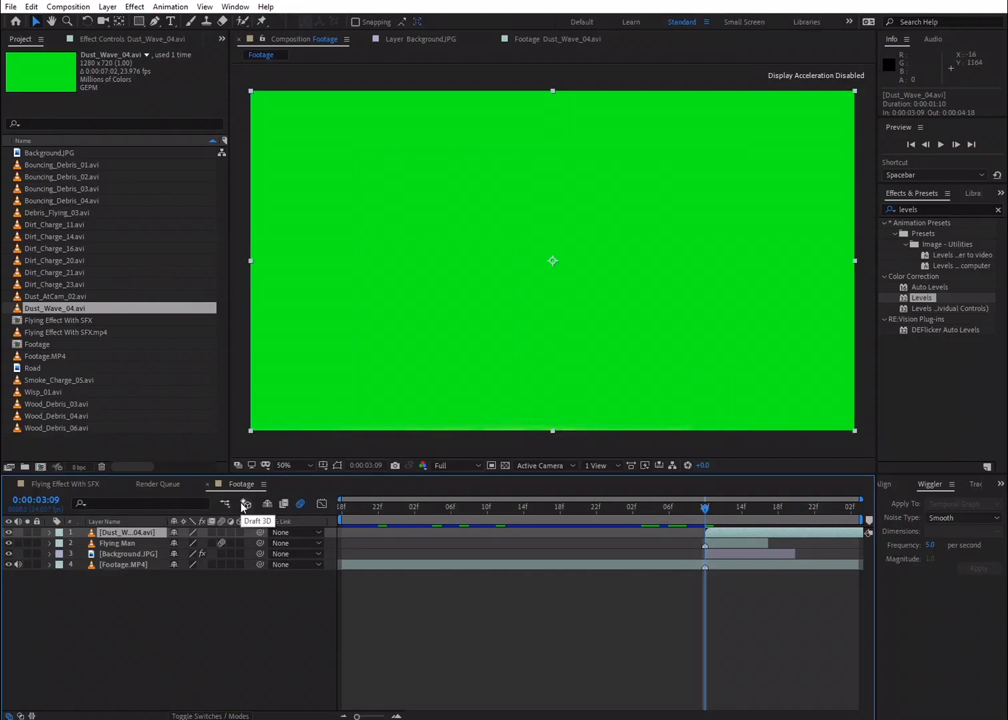
Step: Apply Keylight (1.2) to Dust_Wave_04.avi with its green background sampled as Screen Colour, and play back the keyed dust
left_click_drag(929, 207, 888, 212)
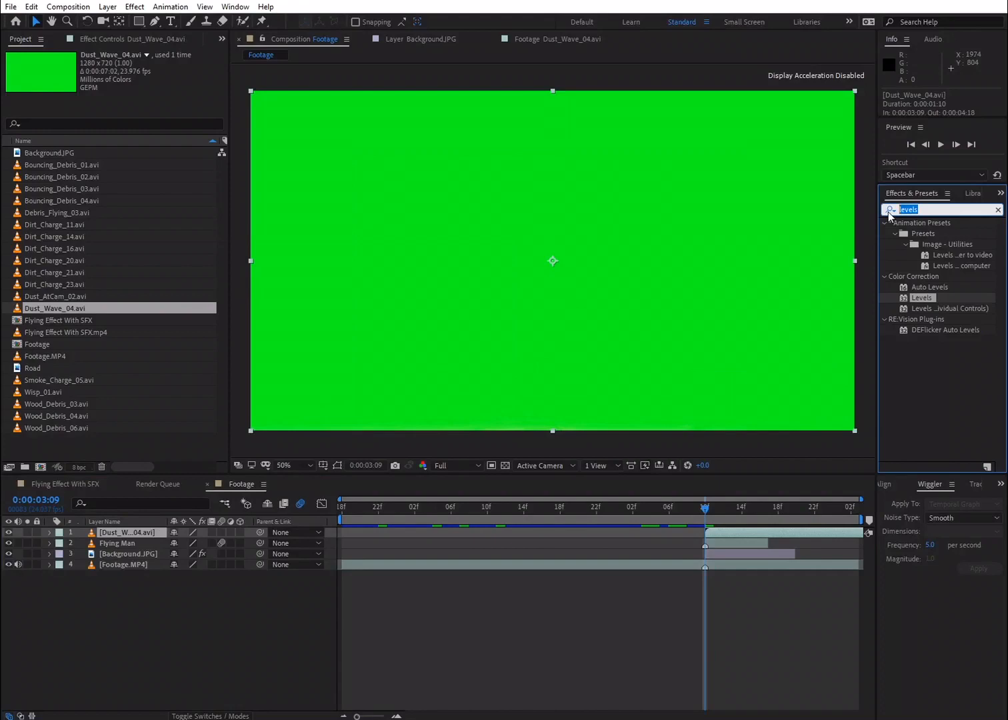
type("keyin")
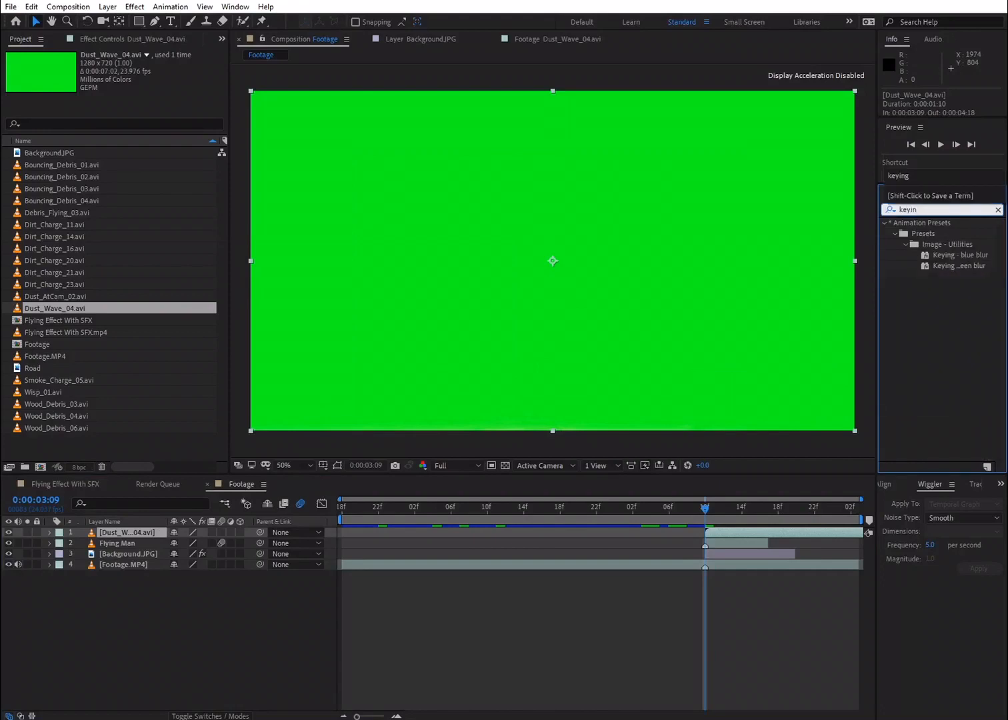
key("BackSpace")
type("ligh")
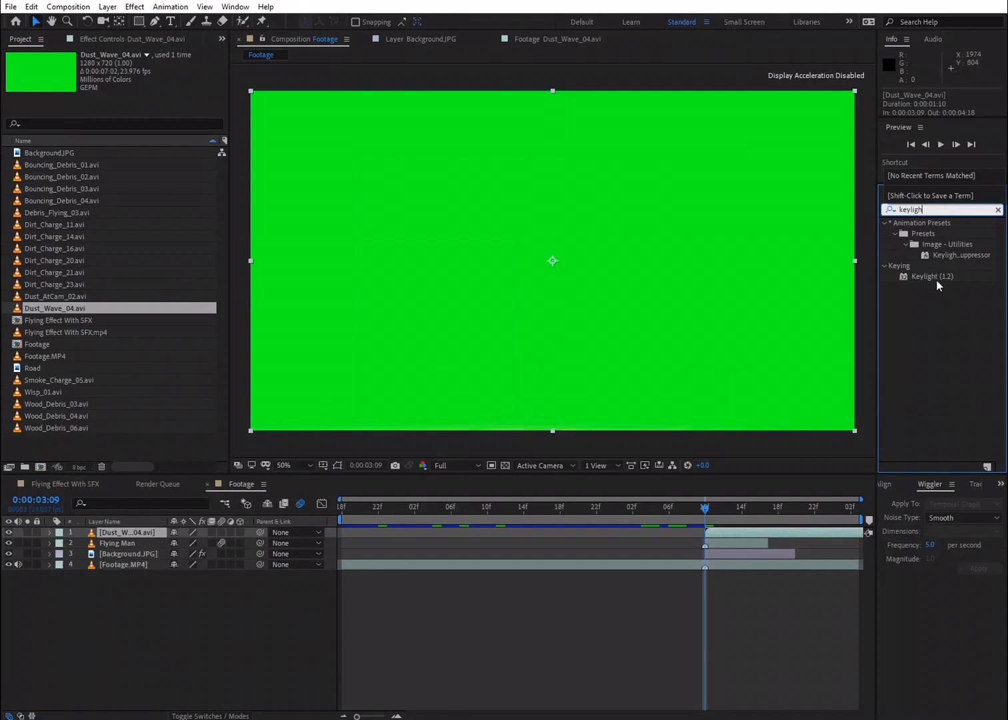
left_click_drag(936, 280, 627, 277)
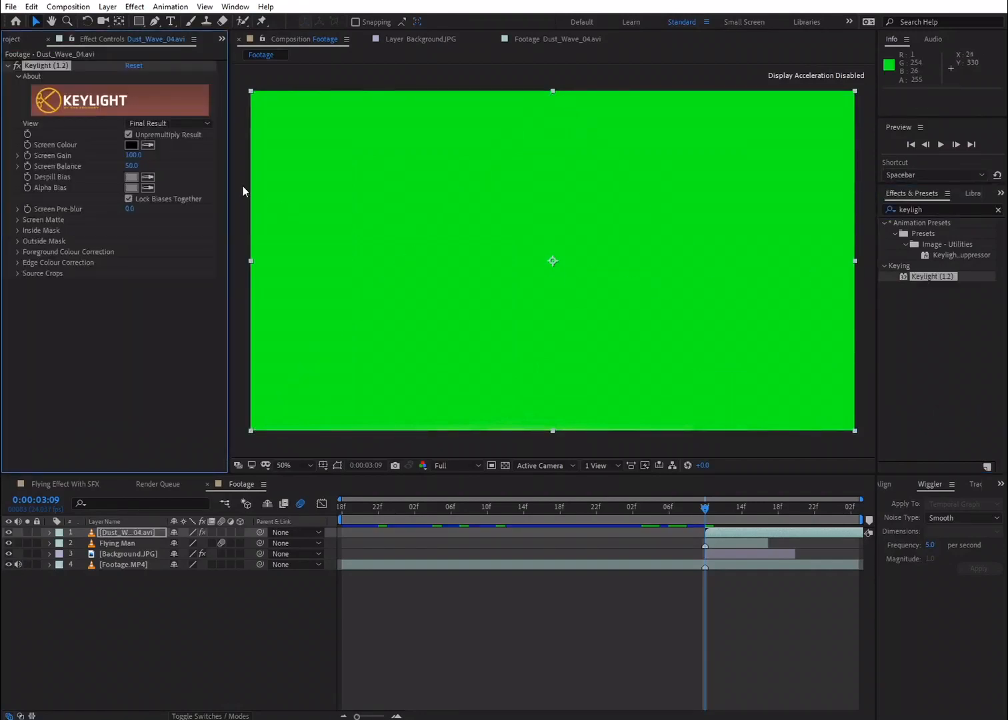
left_click(148, 146)
left_click(495, 177)
left_click(709, 510)
mouse_move(709, 509)
left_mouse_down()
mouse_move(766, 523)
mouse_move(693, 525)
left_mouse_up()
key("space")
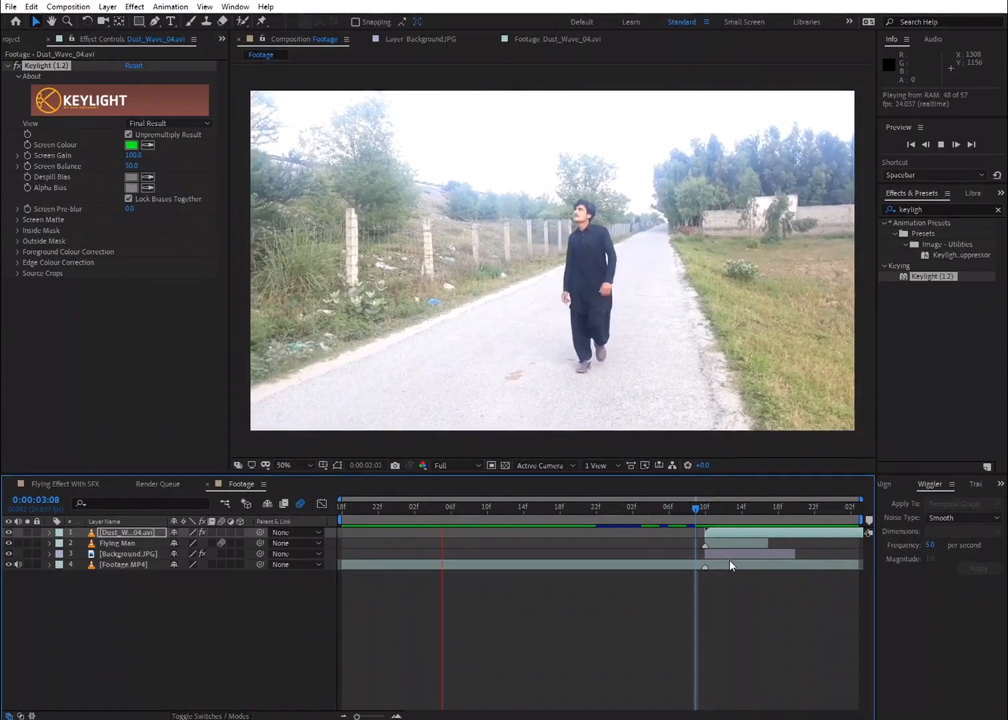
key("space")
Step: Apply the Tint effect to Dust_Wave_04.avi at 0:00:03:11 and play back the recoloured dust
mouse_move(729, 515)
left_mouse_down()
mouse_move(706, 515)
mouse_move(722, 520)
left_mouse_up()
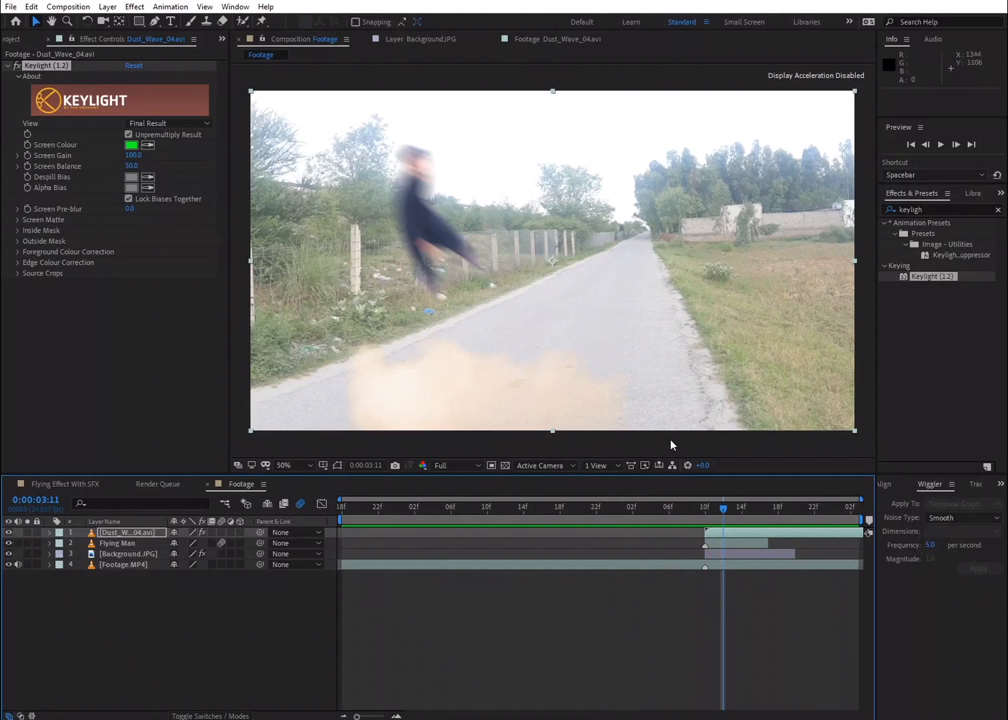
left_click(936, 212)
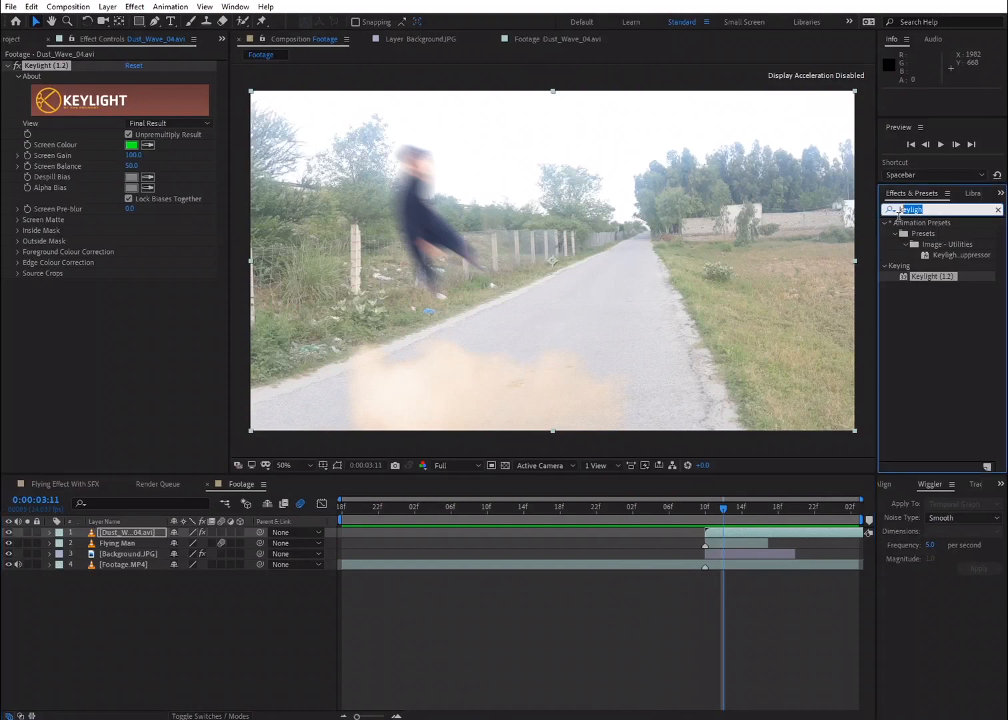
type("tint")
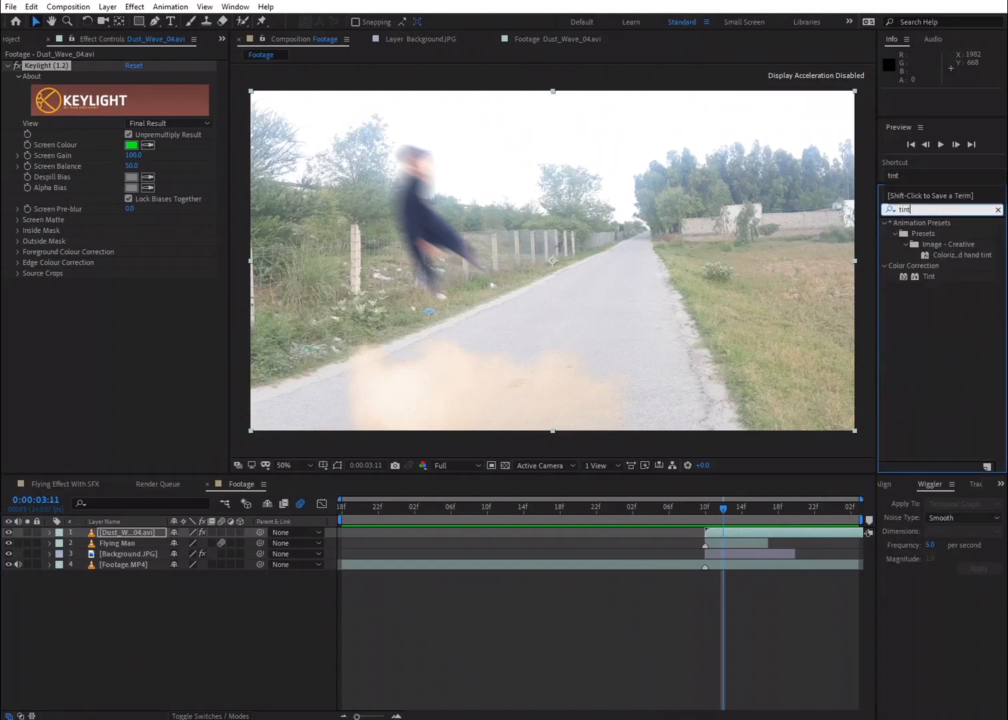
left_click_drag(929, 277, 775, 532)
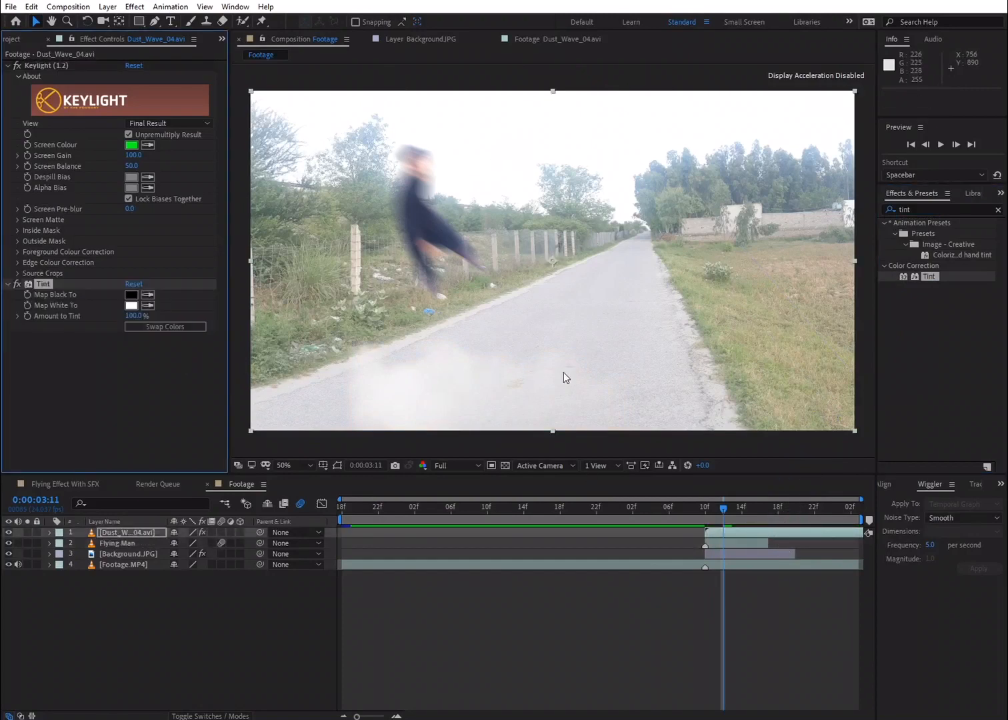
mouse_move(720, 505)
left_mouse_down()
mouse_move(765, 515)
mouse_move(714, 510)
left_mouse_up()
key("space")
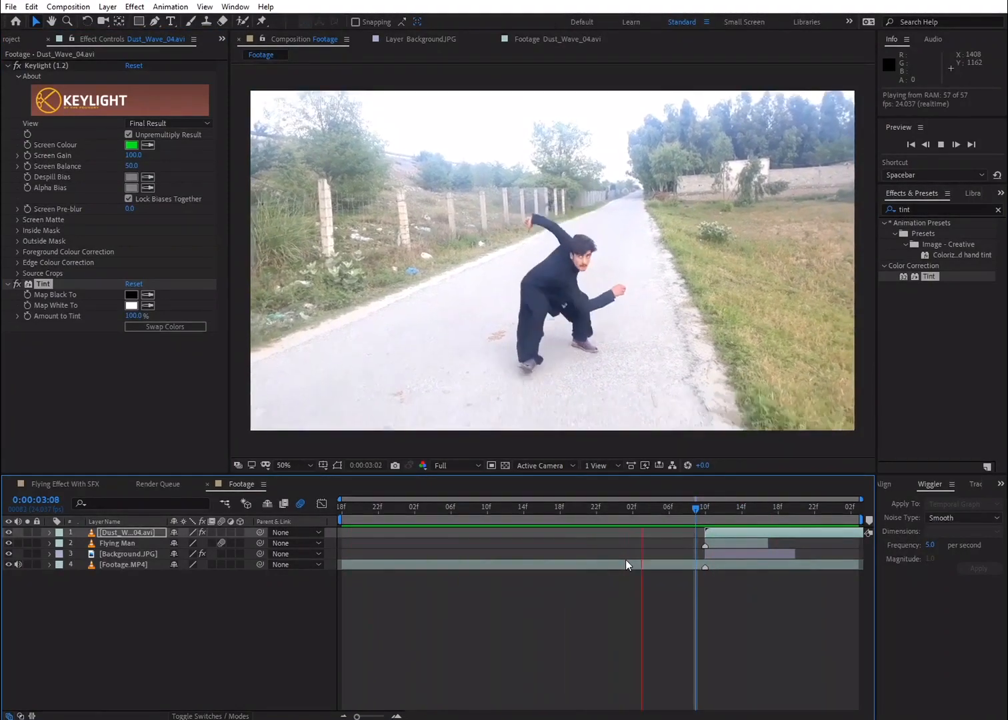
key("space")
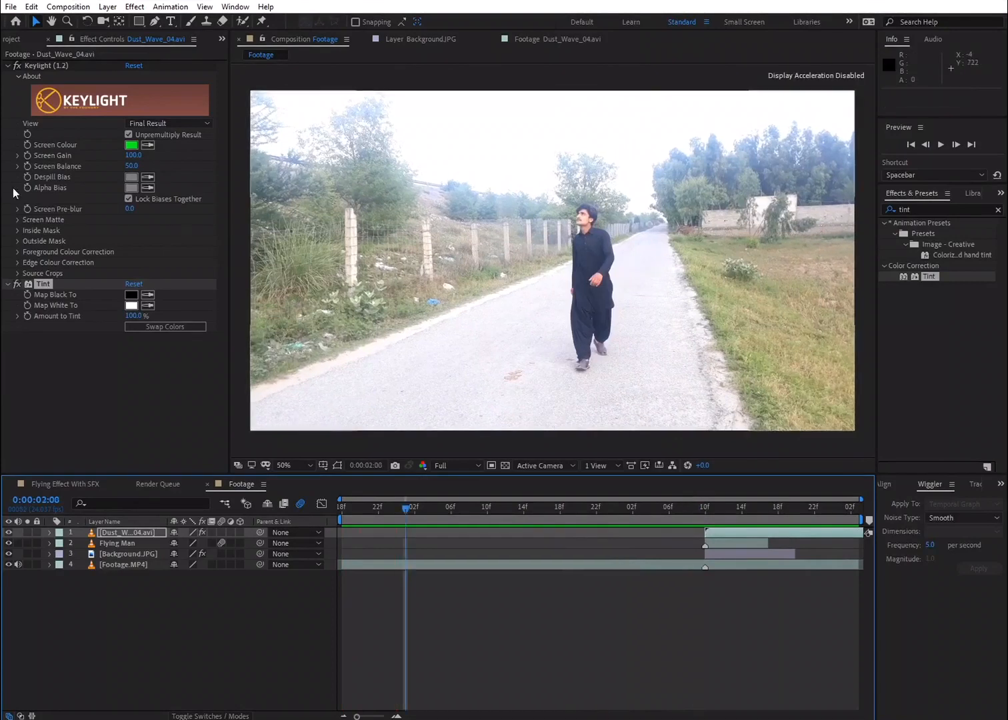
Step: Add Dust_AtCam_02.avi to the Footage composition above Dust_Wave_04.avi and fit it to the composition size
left_click(21, 41)
left_click_drag(51, 298, 109, 533)
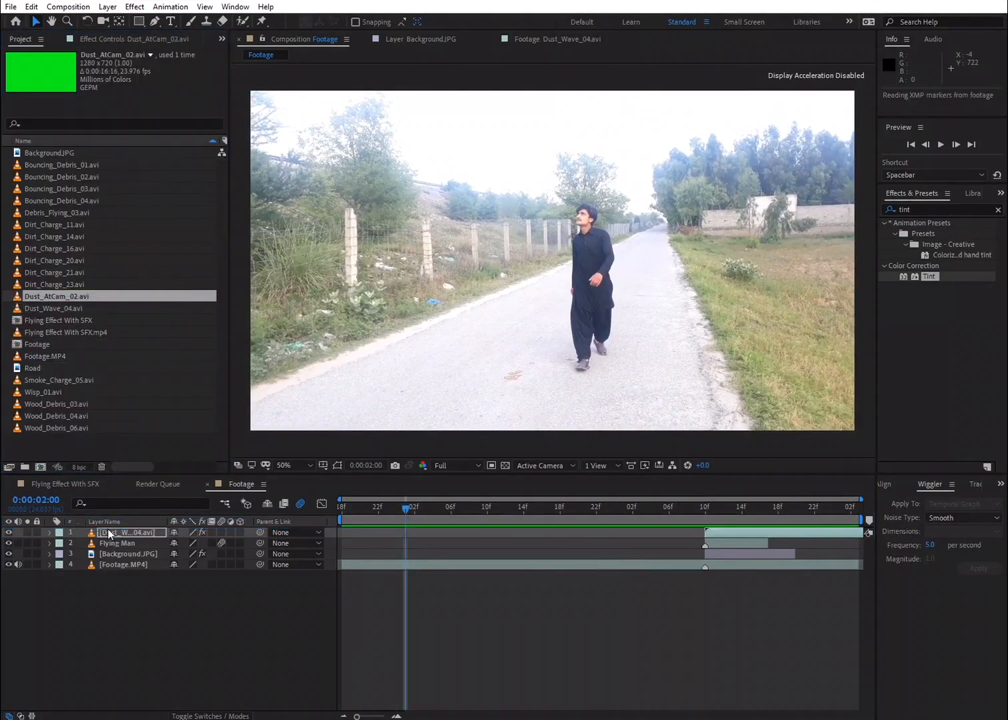
right_click(123, 536)
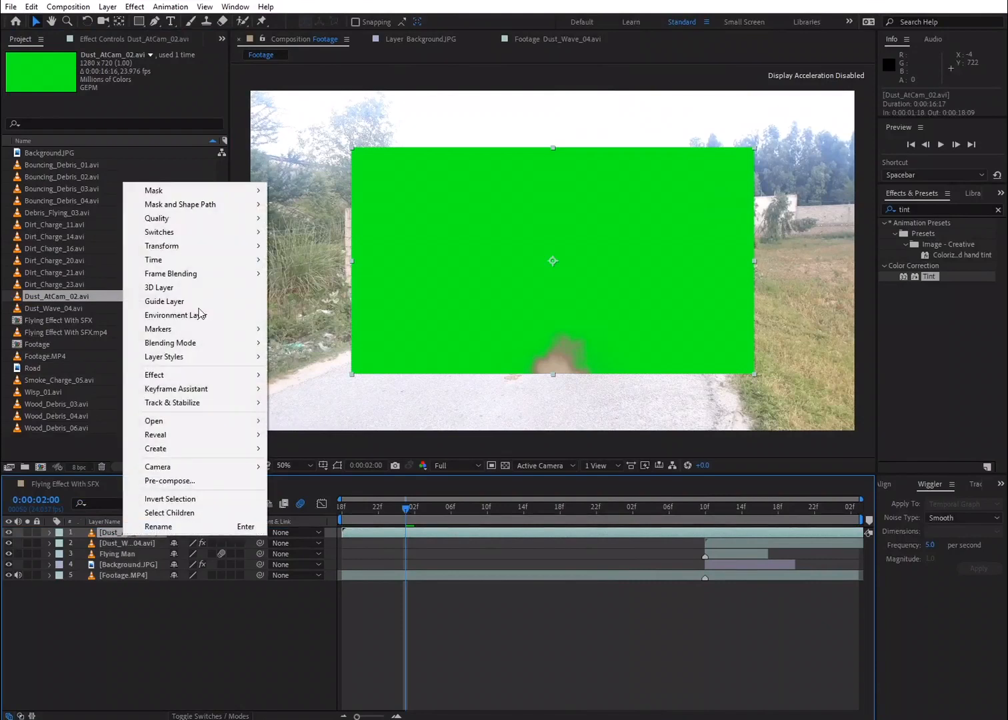
mouse_move(214, 245)
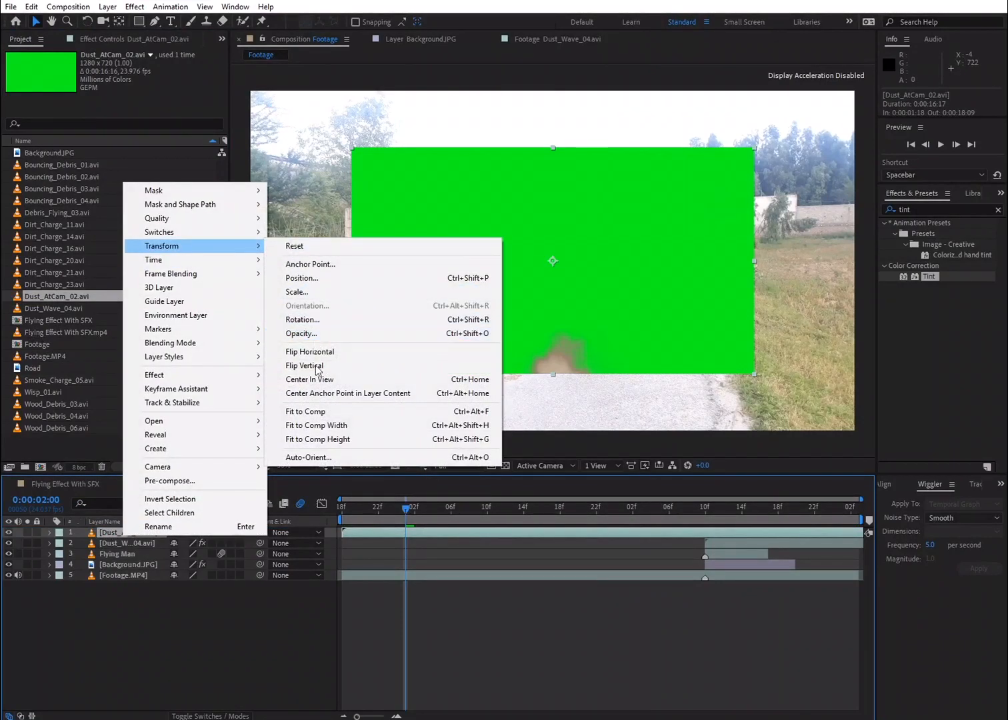
left_click(315, 410)
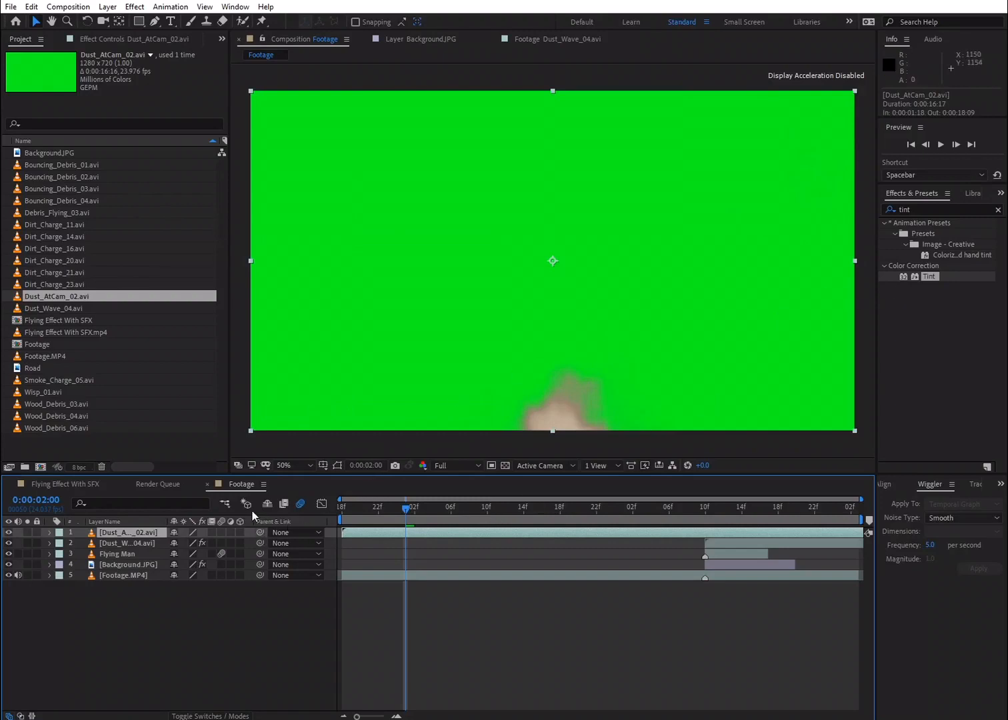
Step: Time-stretch the Dust_AtCam_02.avi layer with a Stretch Factor of 20
right_click(161, 536)
mouse_move(229, 259)
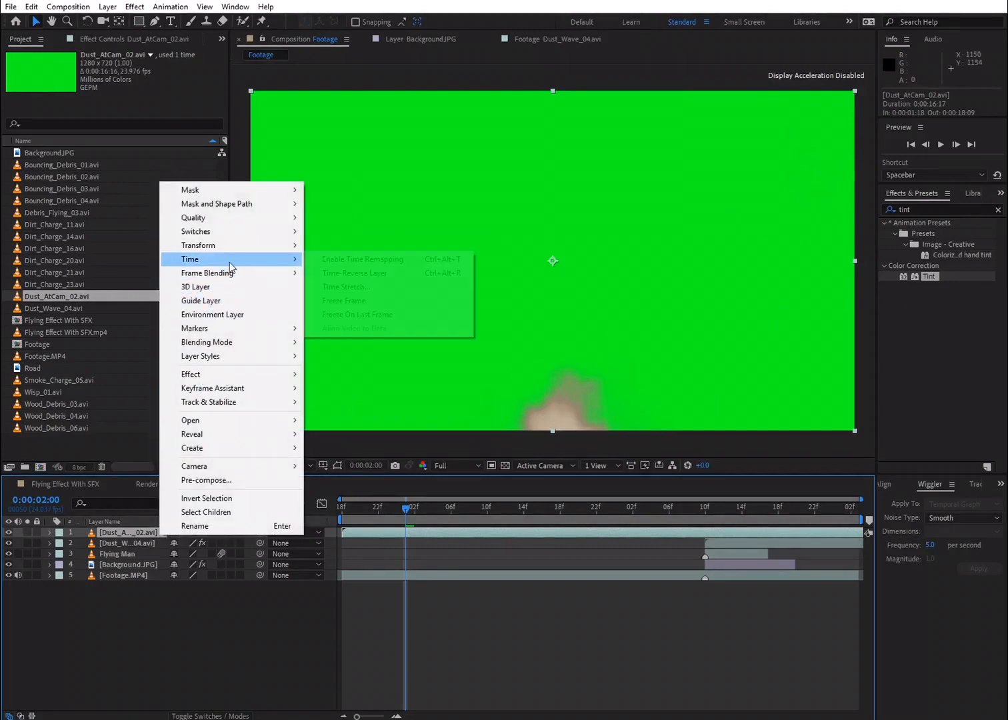
left_click(325, 287)
type("20")
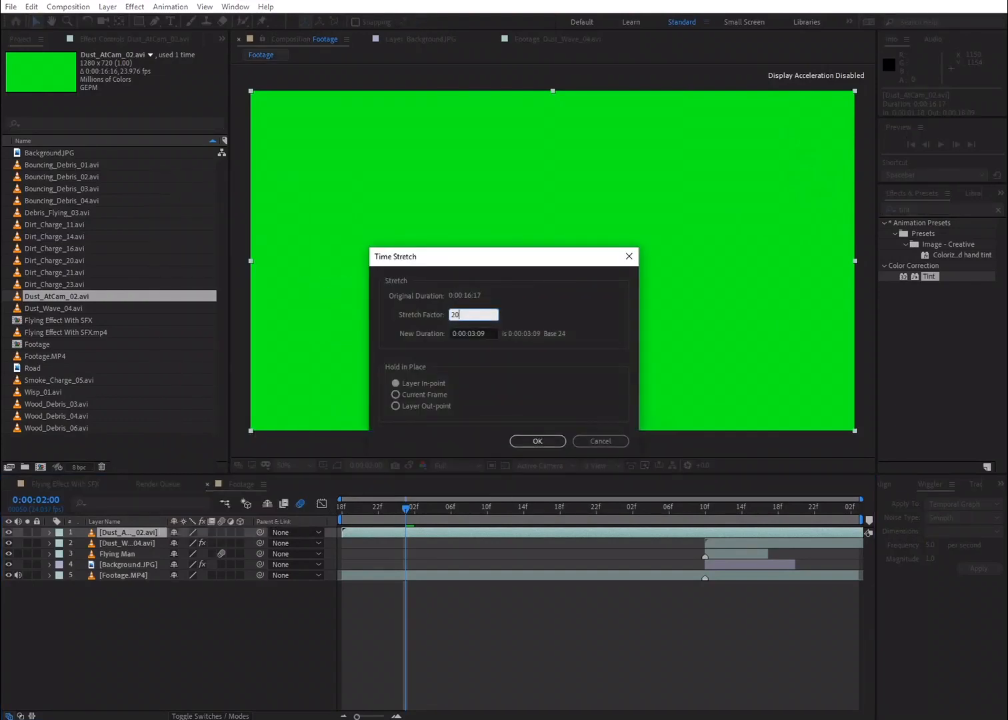
key("Return")
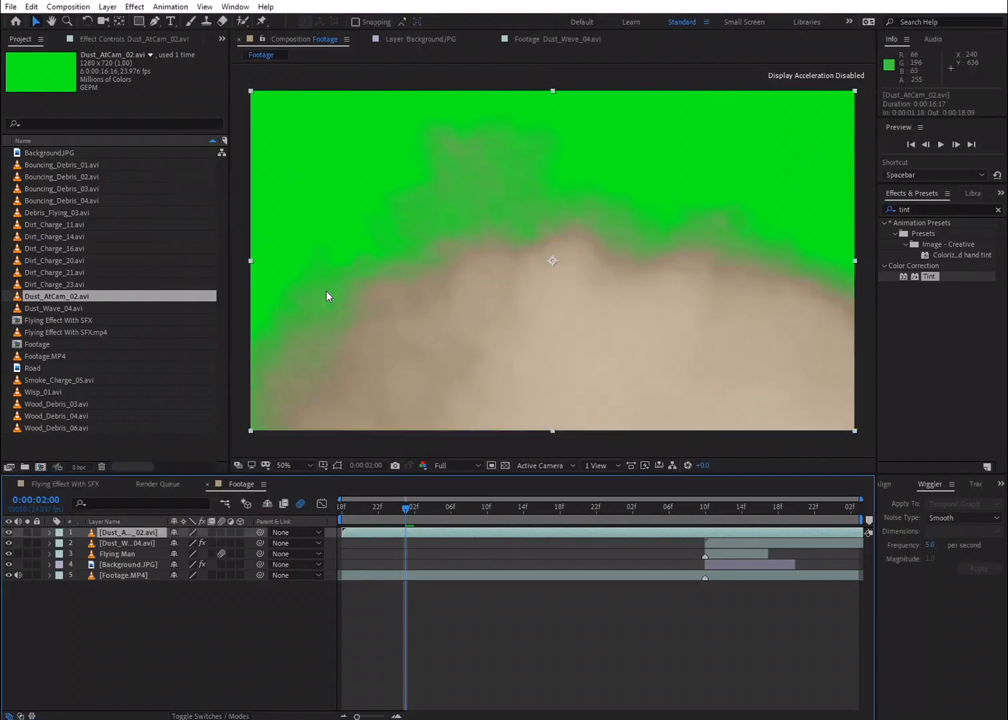
Step: Shift the Dust_AtCam_02.avi layer to start at 0:00:03:09 and set the current time there
left_click_drag(549, 532, 838, 532)
left_click_drag(678, 533, 769, 533)
left_click(704, 508)
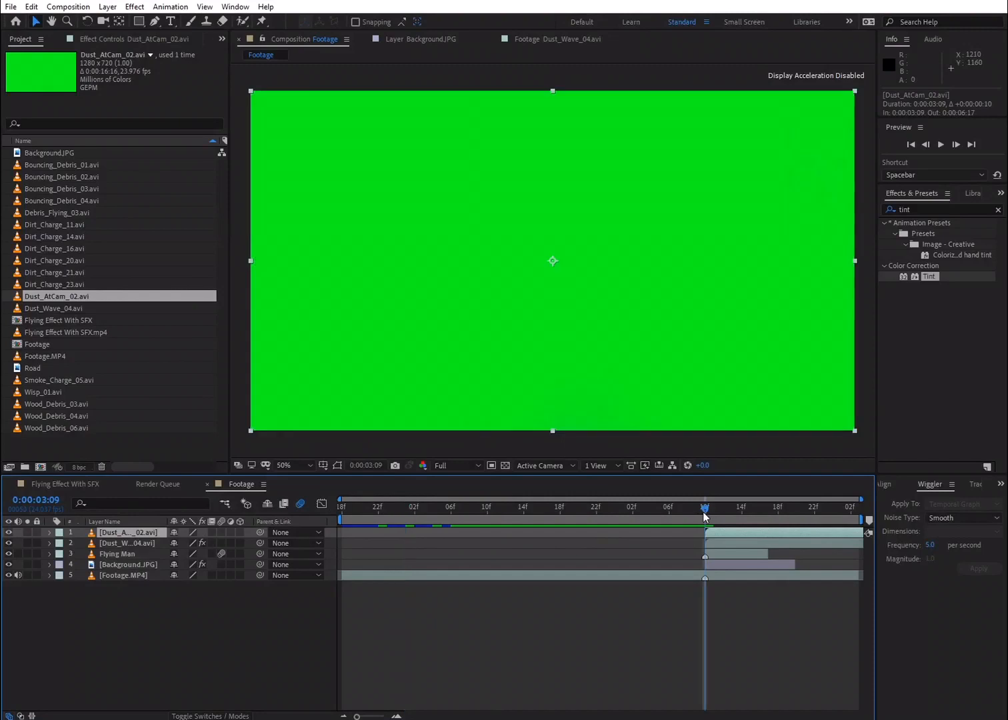
Step: Apply Keylight (1.2) to Dust_AtCam_02.avi and sample its green background as the Screen Colour
left_click_drag(911, 209, 873, 210)
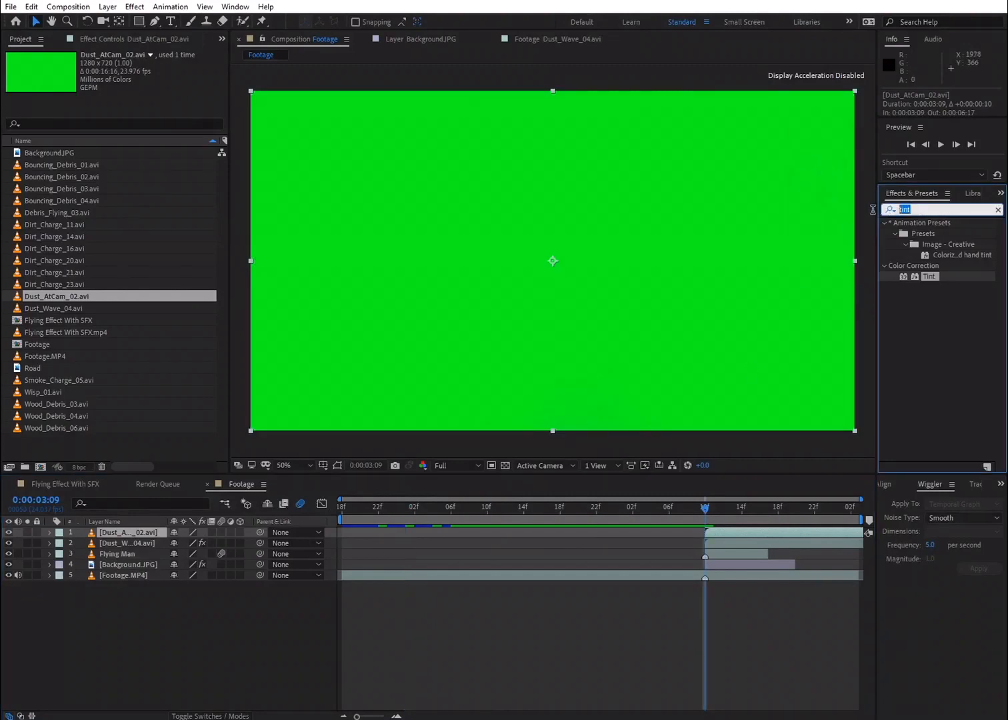
type("keyli")
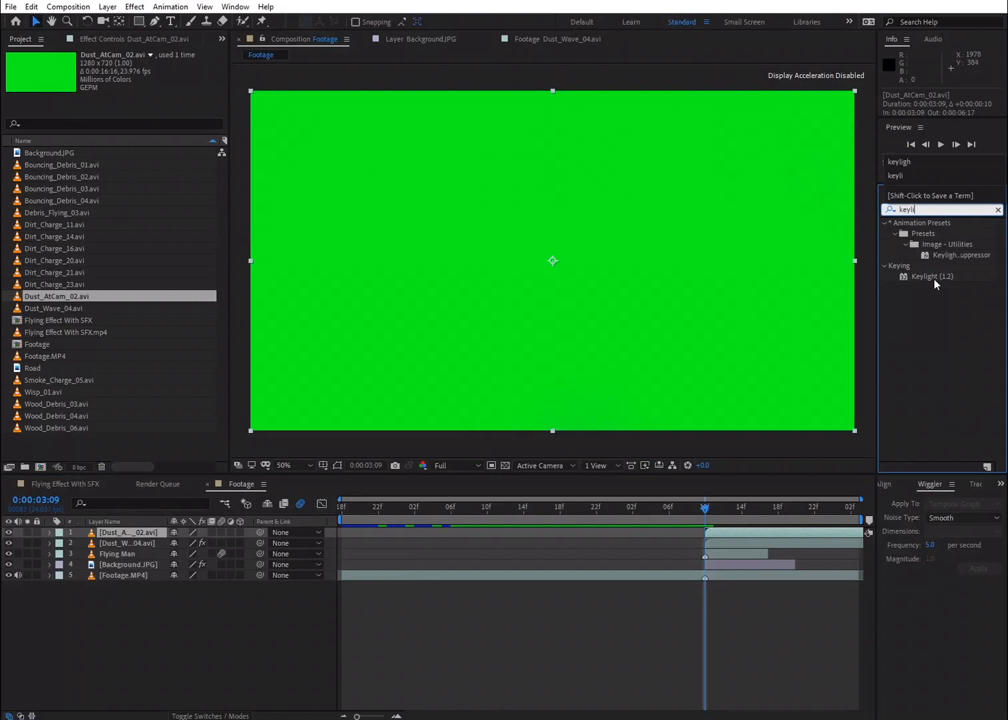
left_click_drag(933, 279, 724, 279)
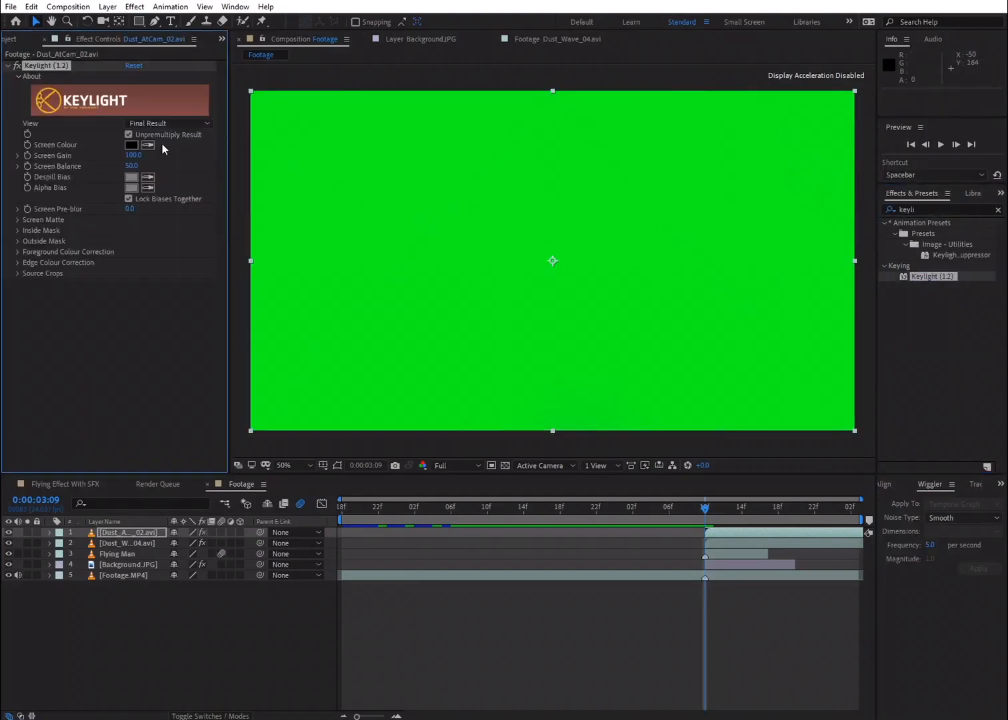
left_click(148, 146)
left_click(542, 199)
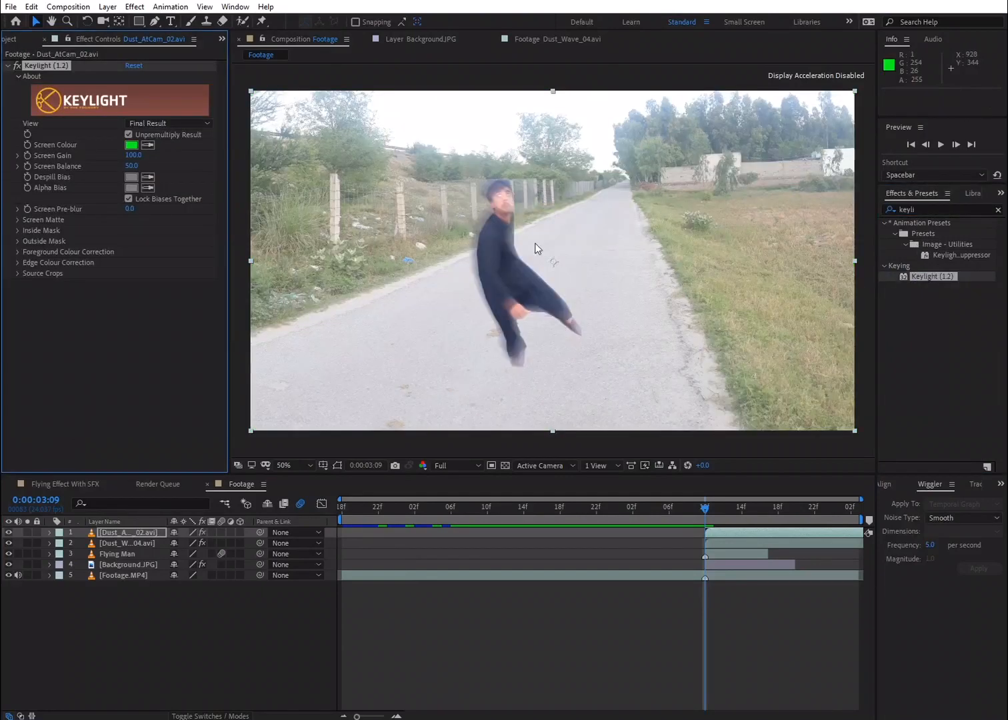
Step: Apply the Tint effect to the Dust_AtCam_02.avi layer, with the current time at 0:00:03:14 where its dust shows
left_click_drag(704, 509, 749, 536)
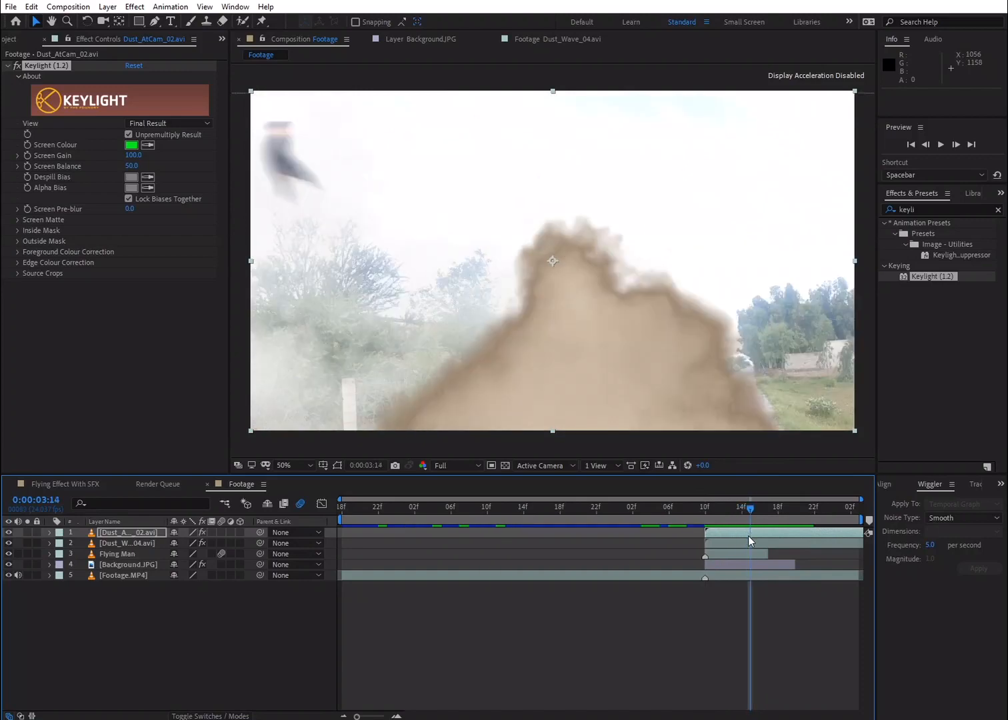
left_click(923, 208)
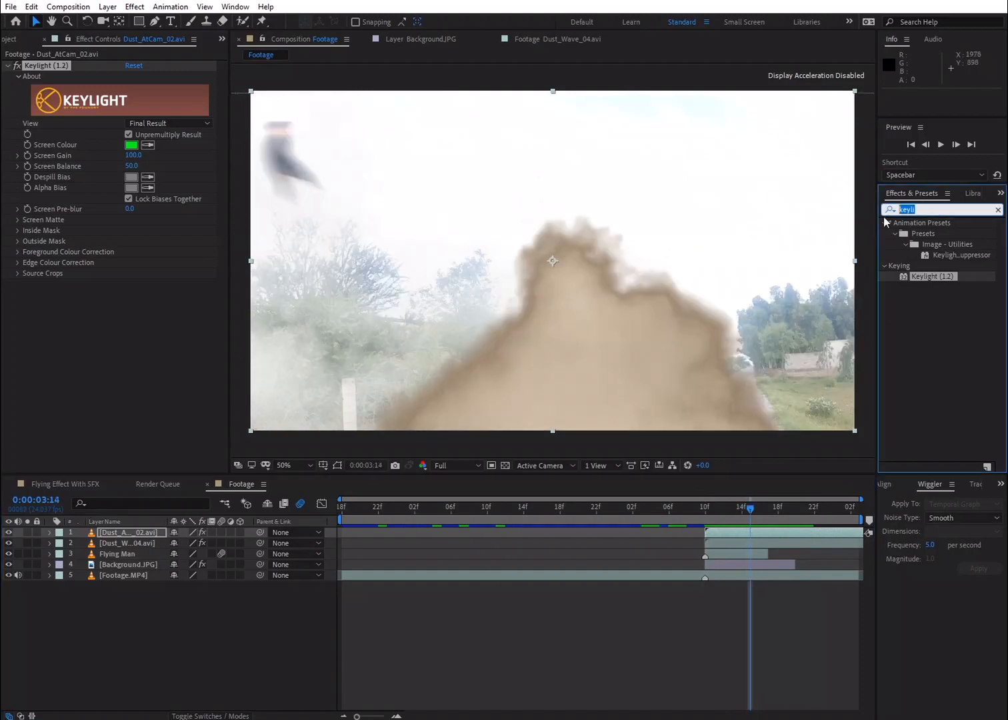
type("tint")
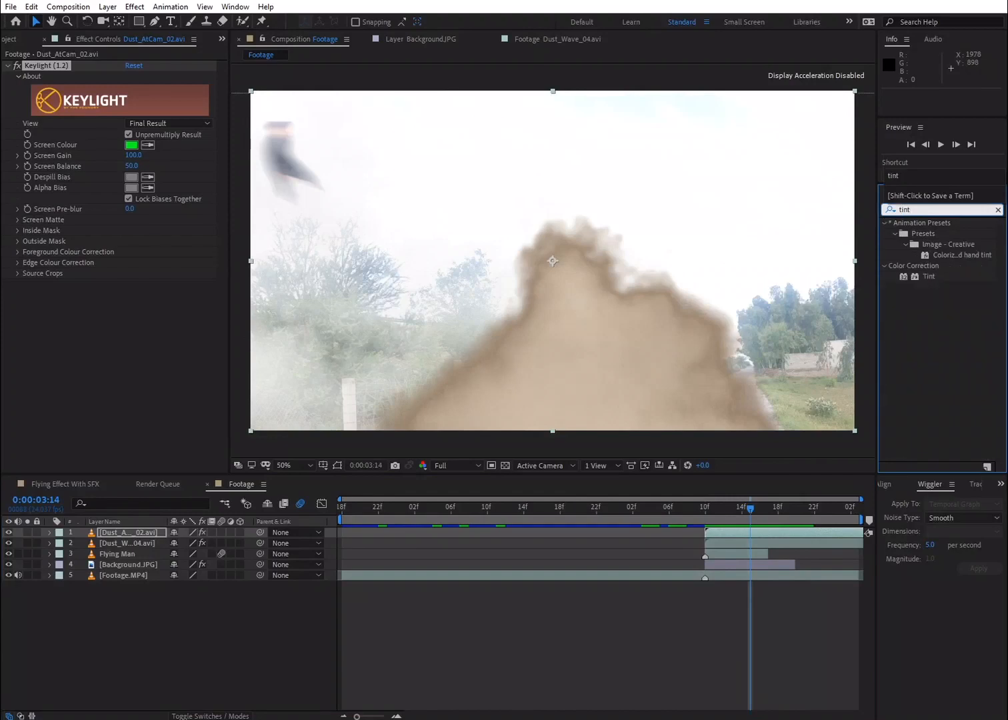
left_click_drag(920, 278, 784, 531)
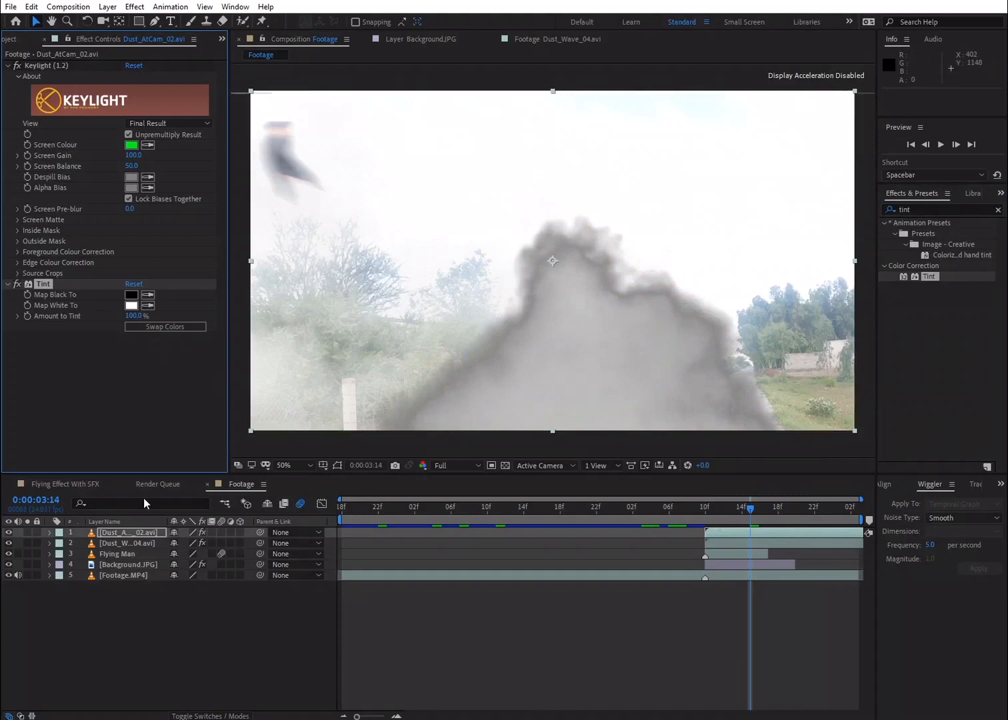
Step: Lower the Opacity of Dust_AtCam_02.avi to 37% and preview the composition
key("t")
left_click_drag(175, 543, 137, 546)
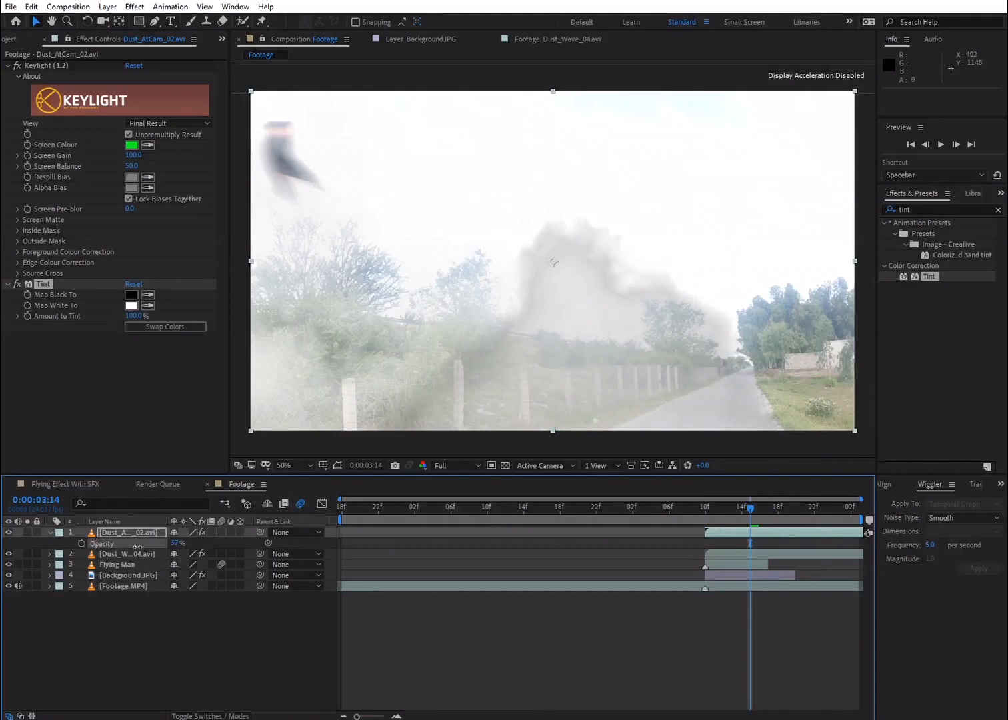
key("space")
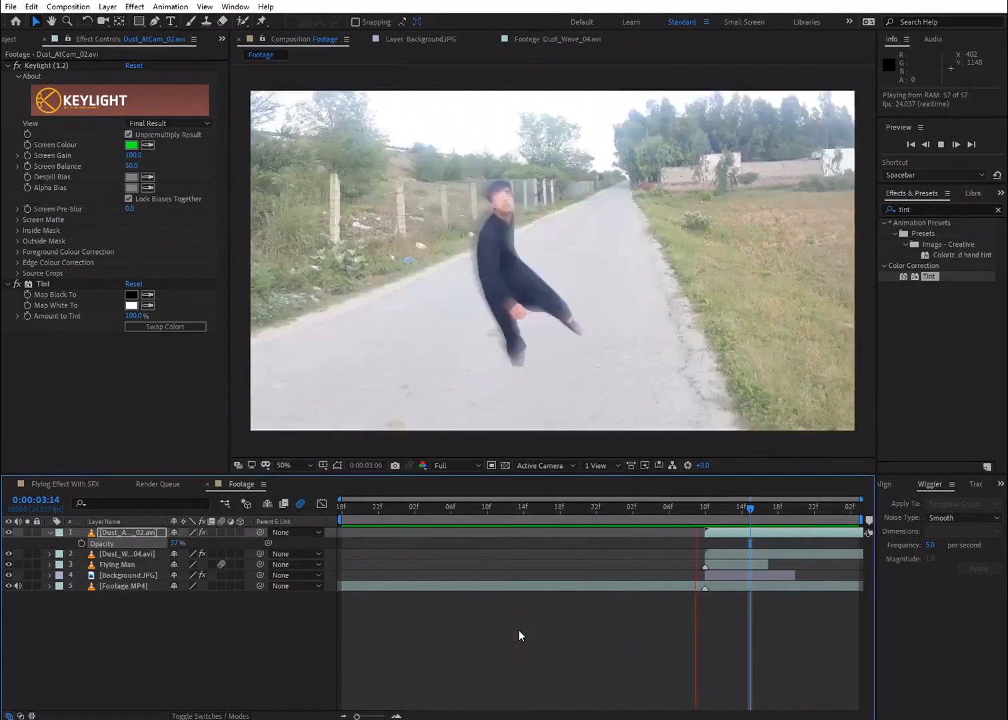
key("space")
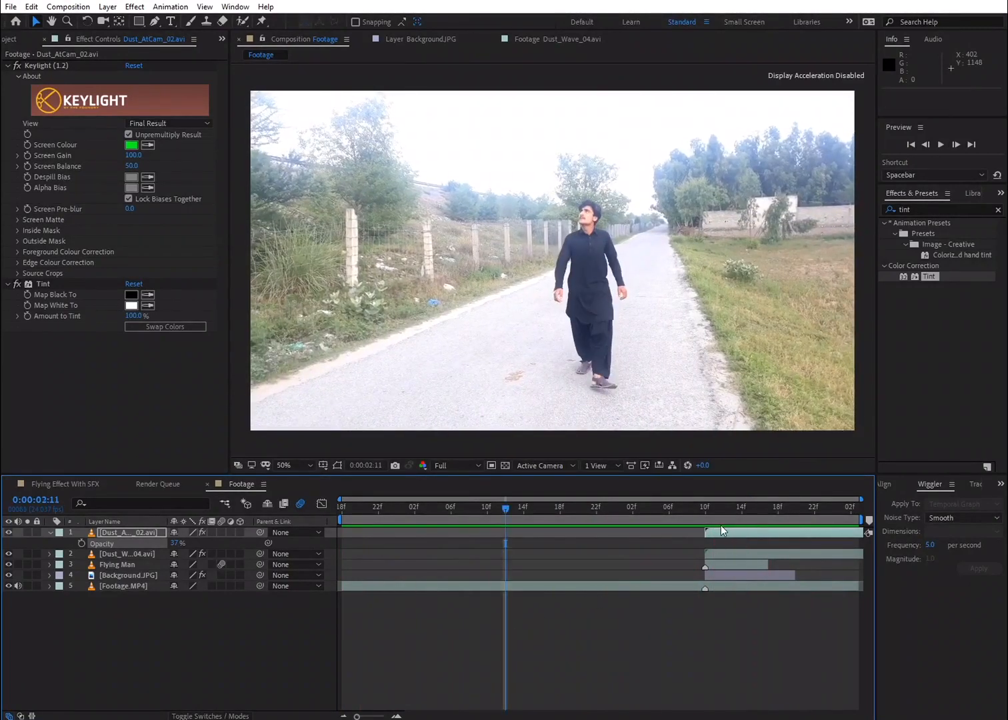
Step: Set the Opacity of Dust_AtCam_02.avi to 20%, preview the composition and collapse the layer's properties
left_click_drag(705, 511, 741, 519)
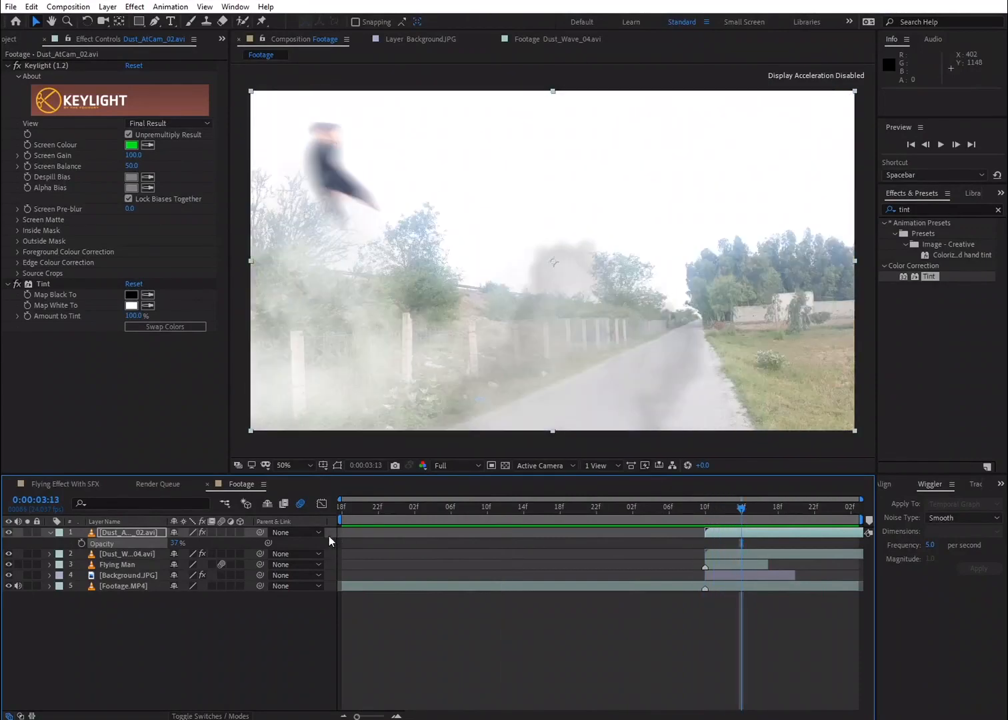
left_click(175, 544)
type("20")
key("Return")
key("space")
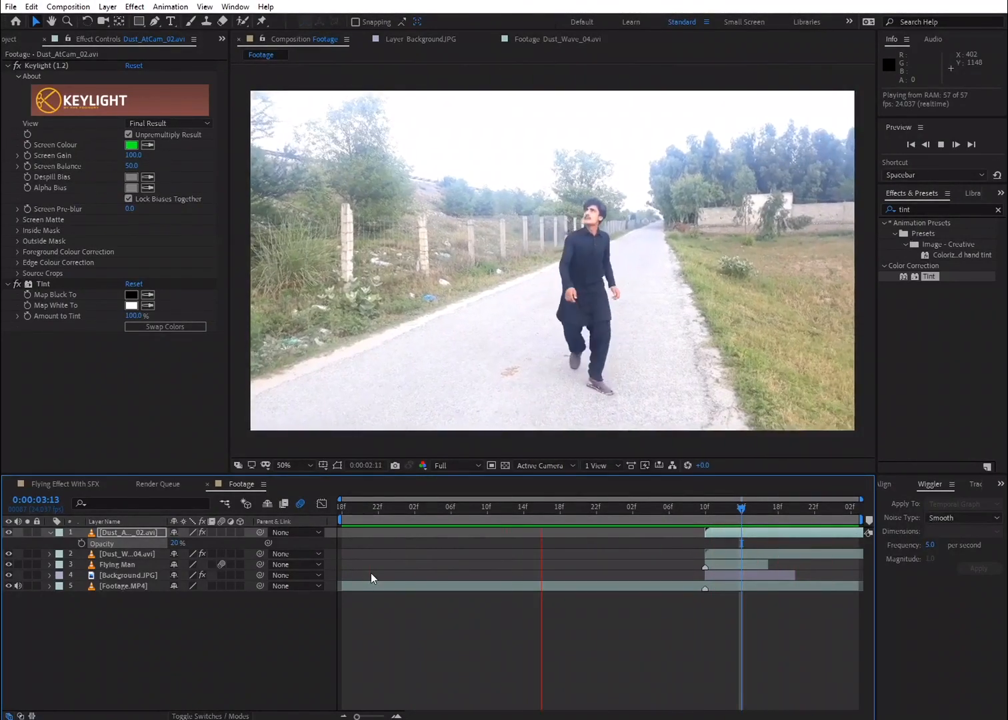
key("space")
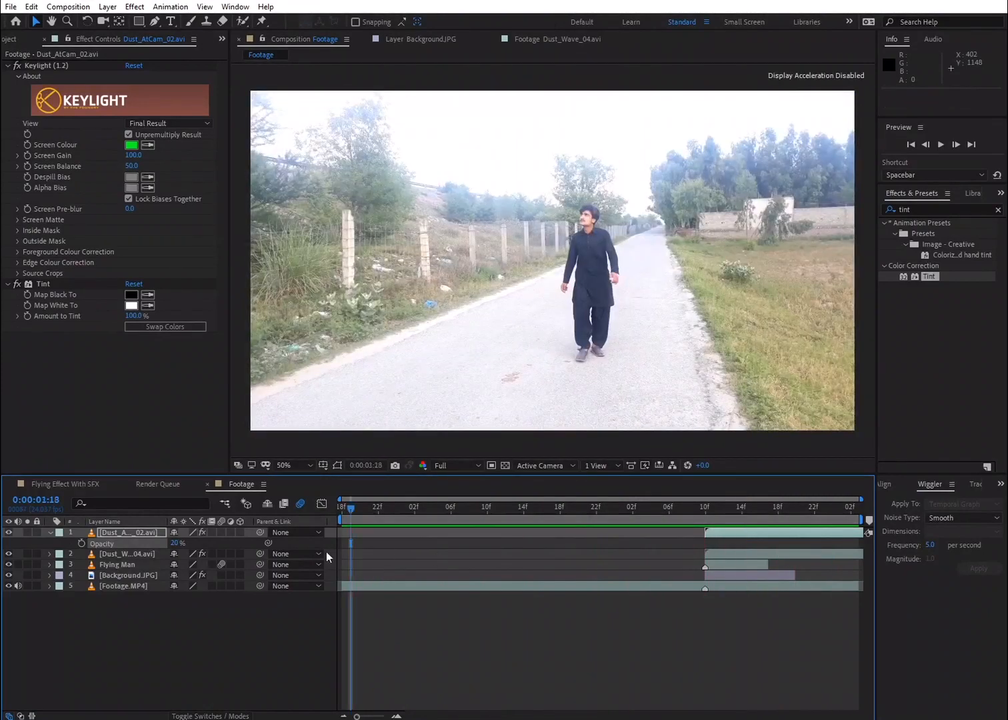
left_click(50, 532)
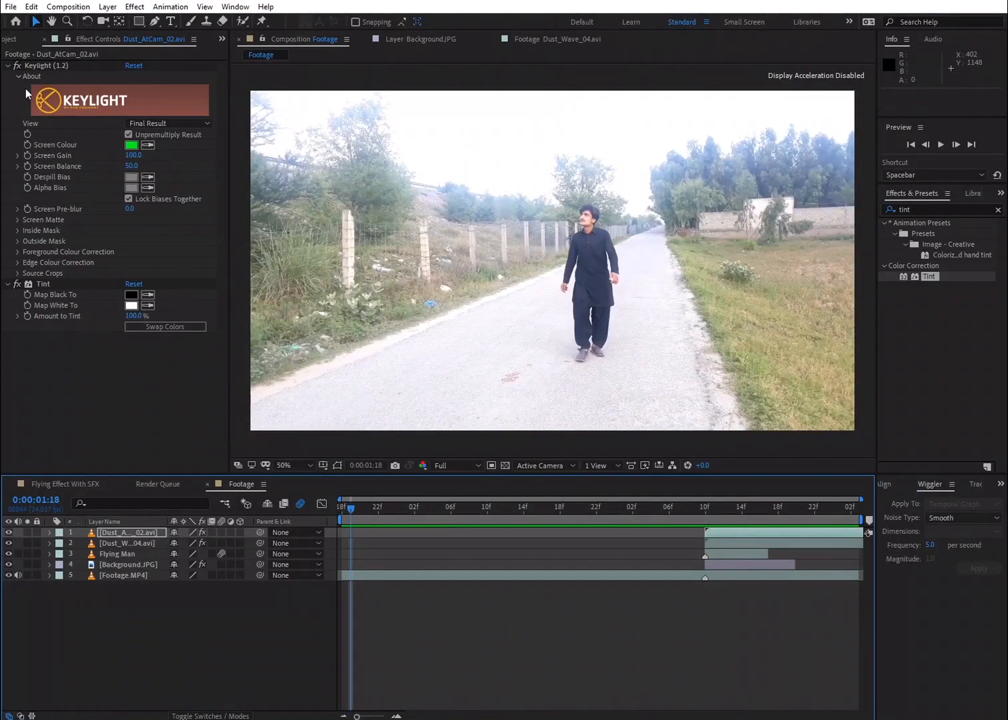
Step: Add Bouncing_Debris_02.avi to the Footage composition above Dust_AtCam_02.avi
left_click(13, 40)
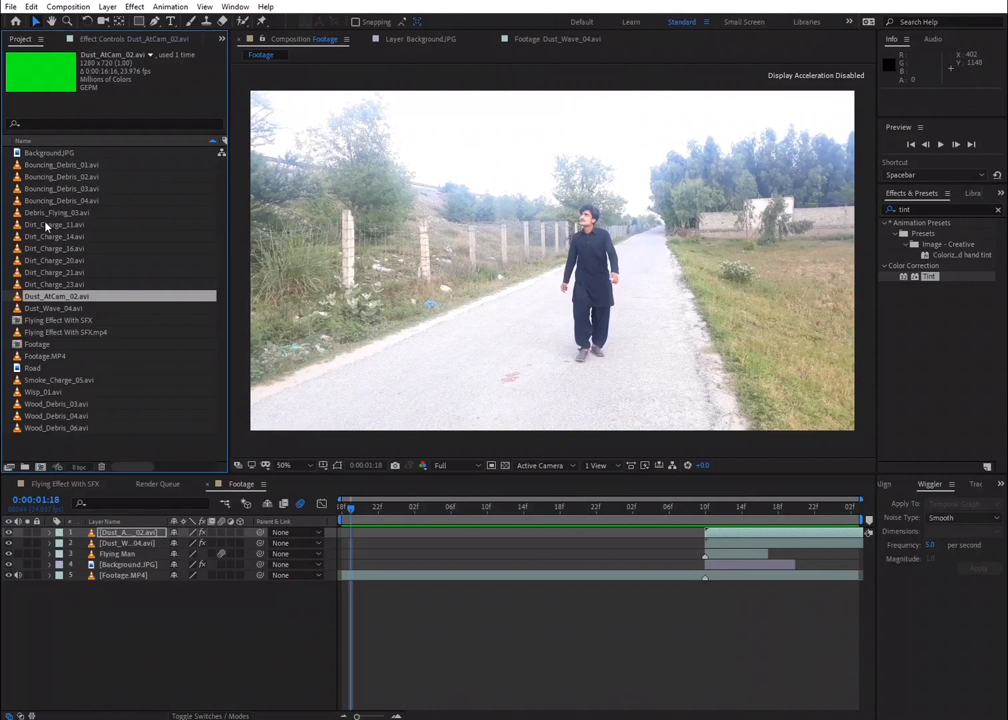
left_click(52, 178)
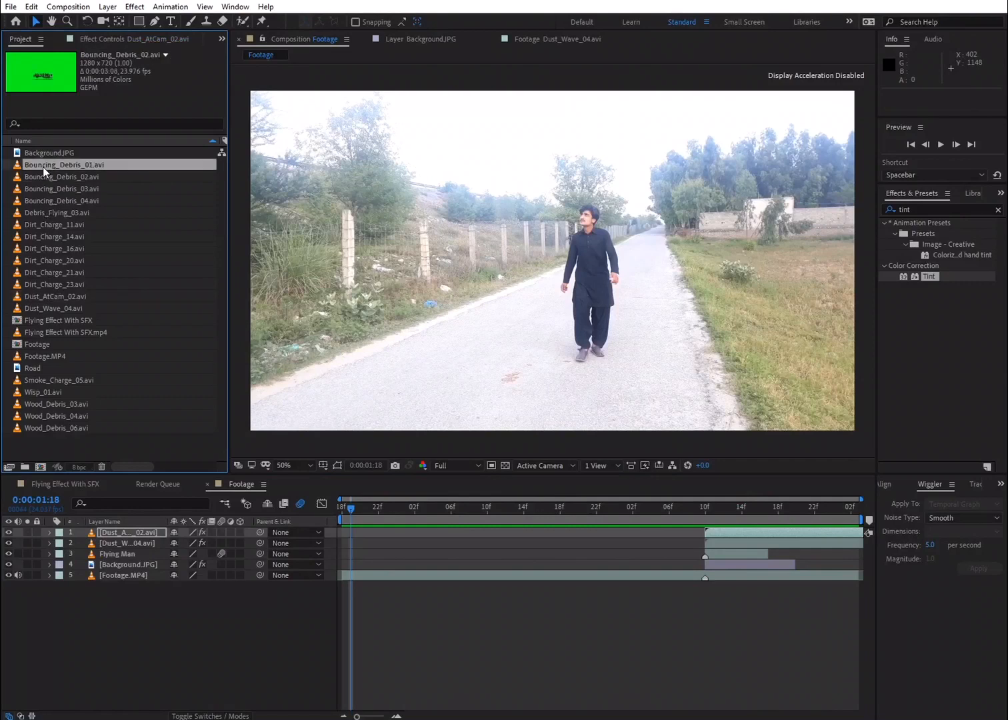
left_click_drag(47, 174, 120, 527)
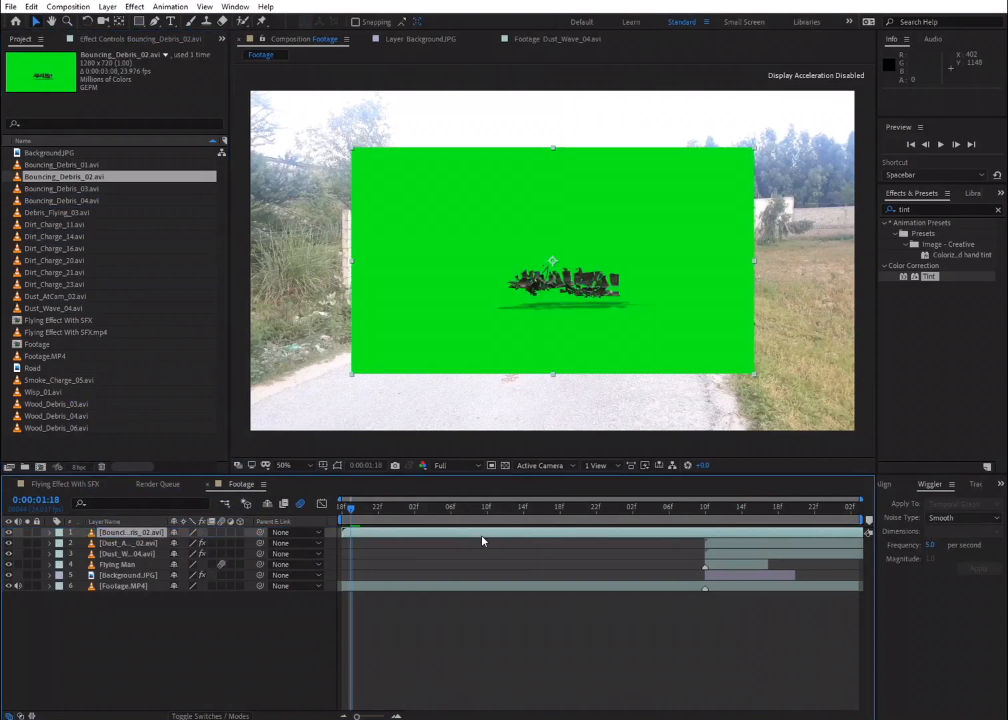
Step: Time-stretch the Bouncing_Debris_02.avi layer with a Stretch Factor of 20
left_click_drag(359, 510, 397, 524)
right_click(153, 533)
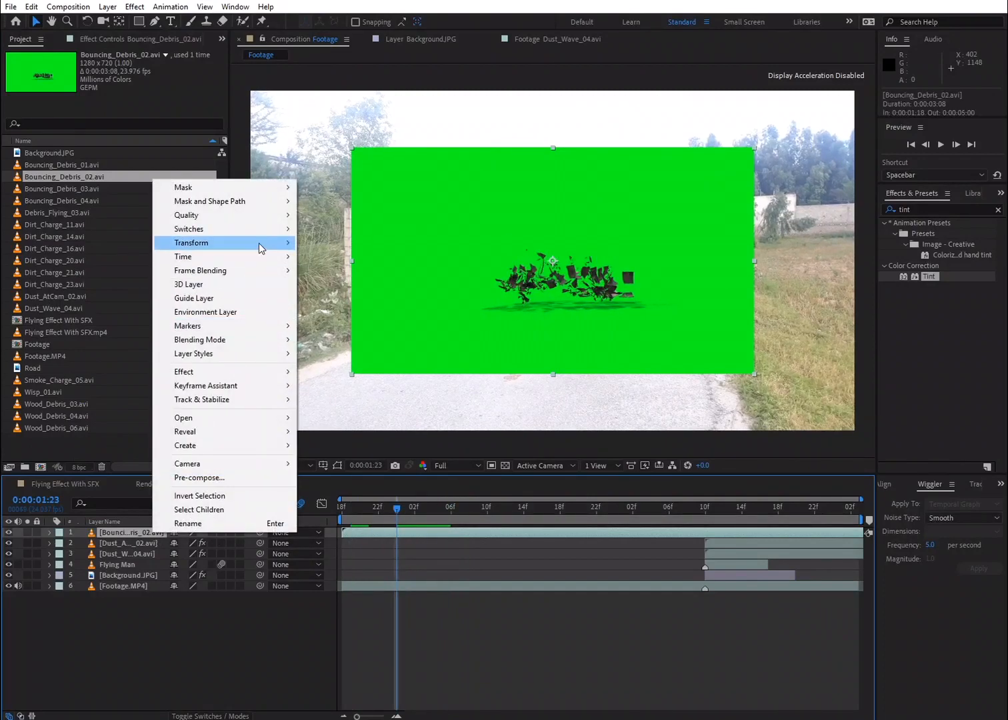
mouse_move(260, 256)
left_click(336, 283)
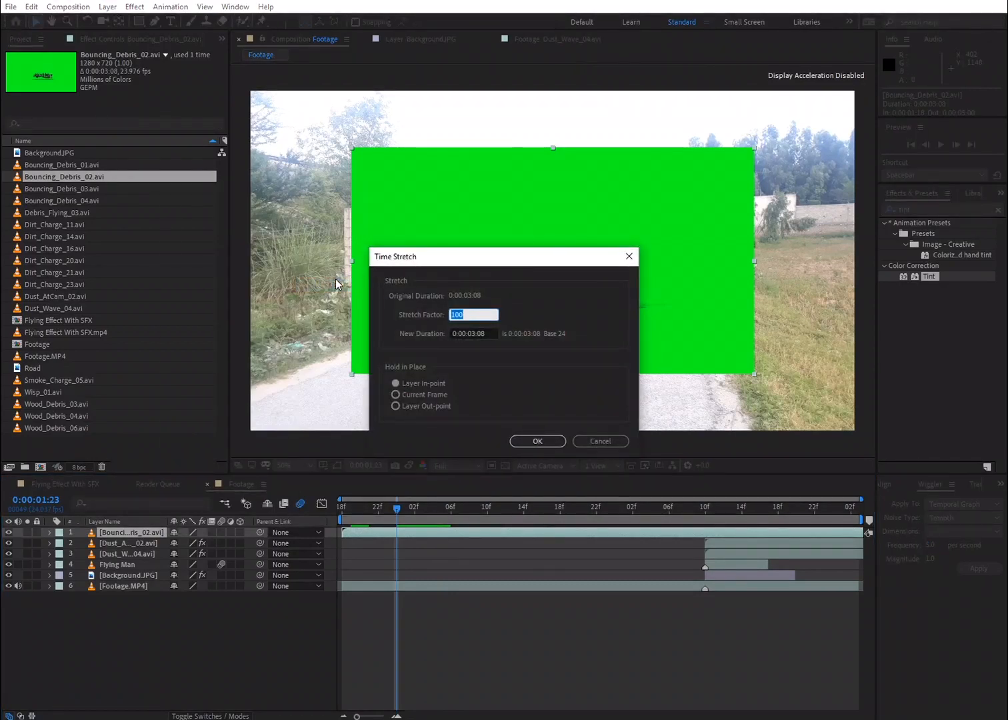
type("20")
key("Return")
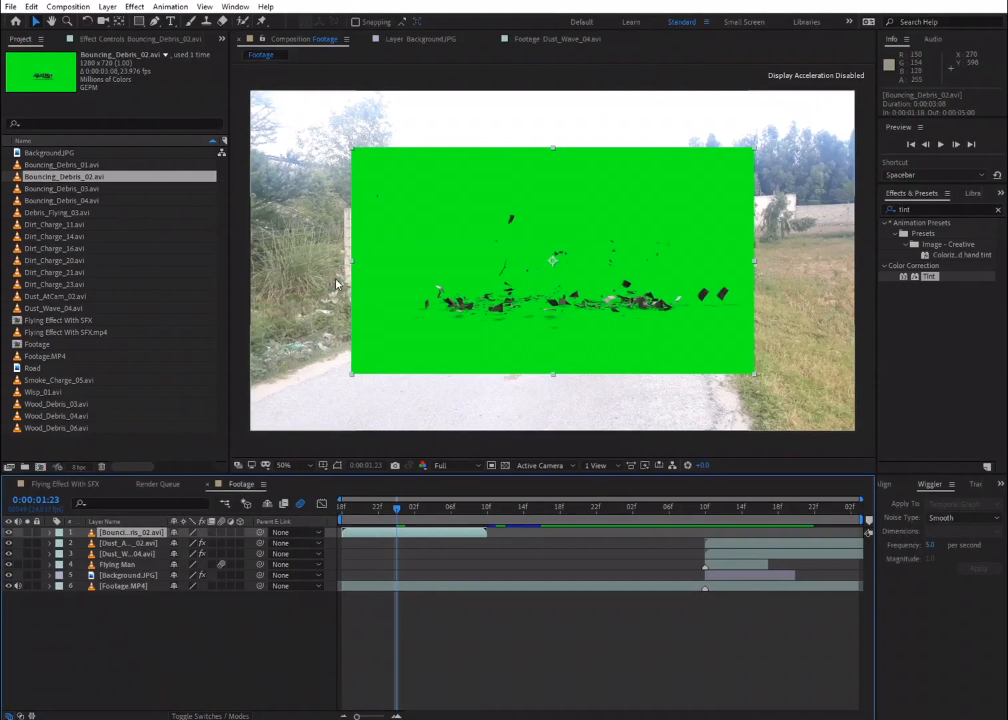
Step: Shift the Bouncing_Debris_02.avi layer to start at 0:00:03:09 and set the current time to 0:00:03:10
left_click_drag(406, 536, 453, 537)
left_click_drag(601, 535, 766, 534)
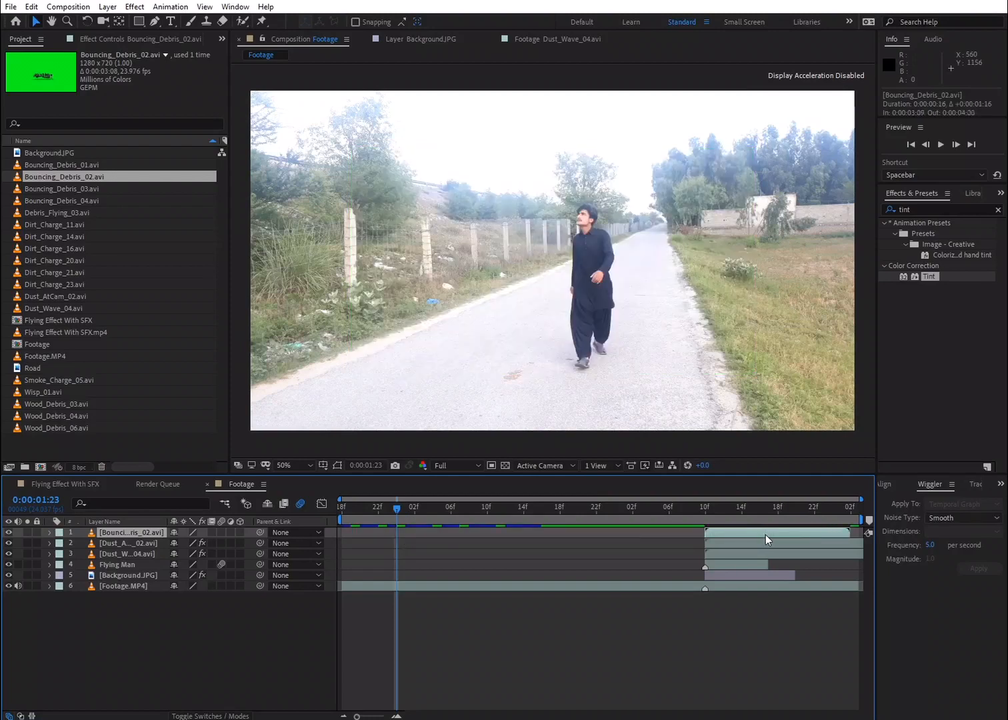
left_click(705, 510)
left_click_drag(702, 510, 710, 510)
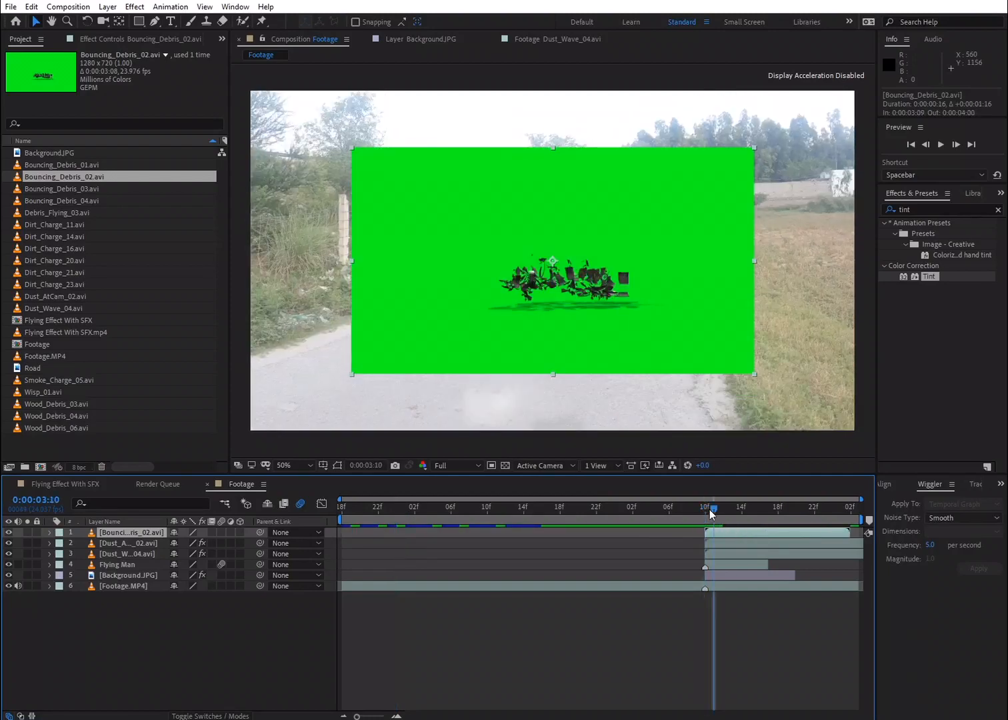
Step: Apply Keylight (1.2) to Bouncing_Debris_02.avi and sample its green background as the Screen Colour
key("ctrl+5")
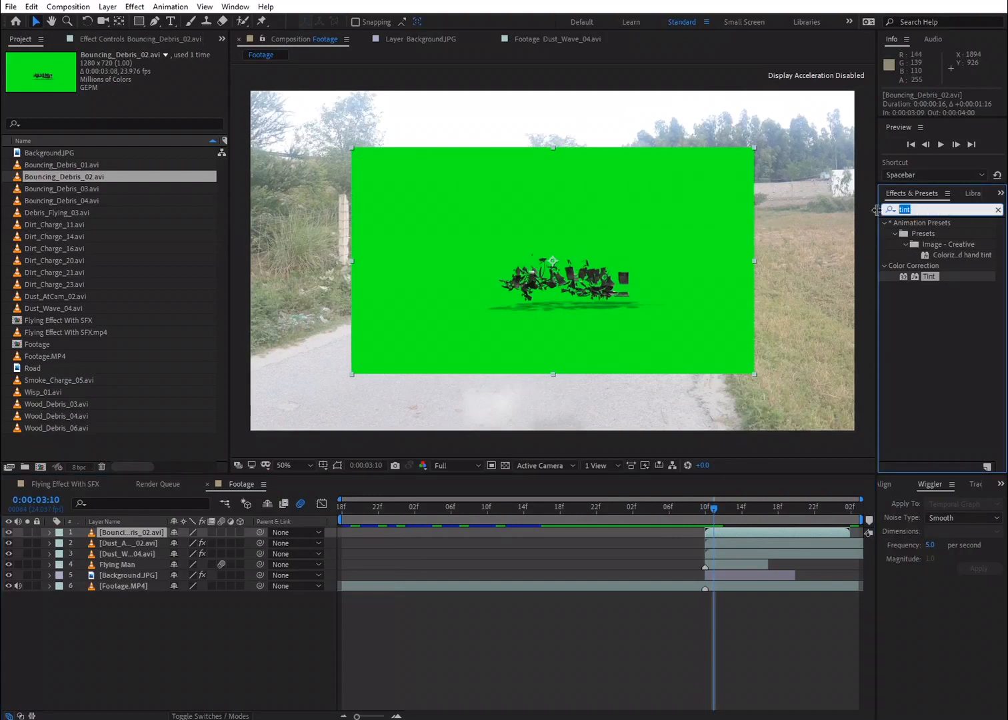
type("kwy")
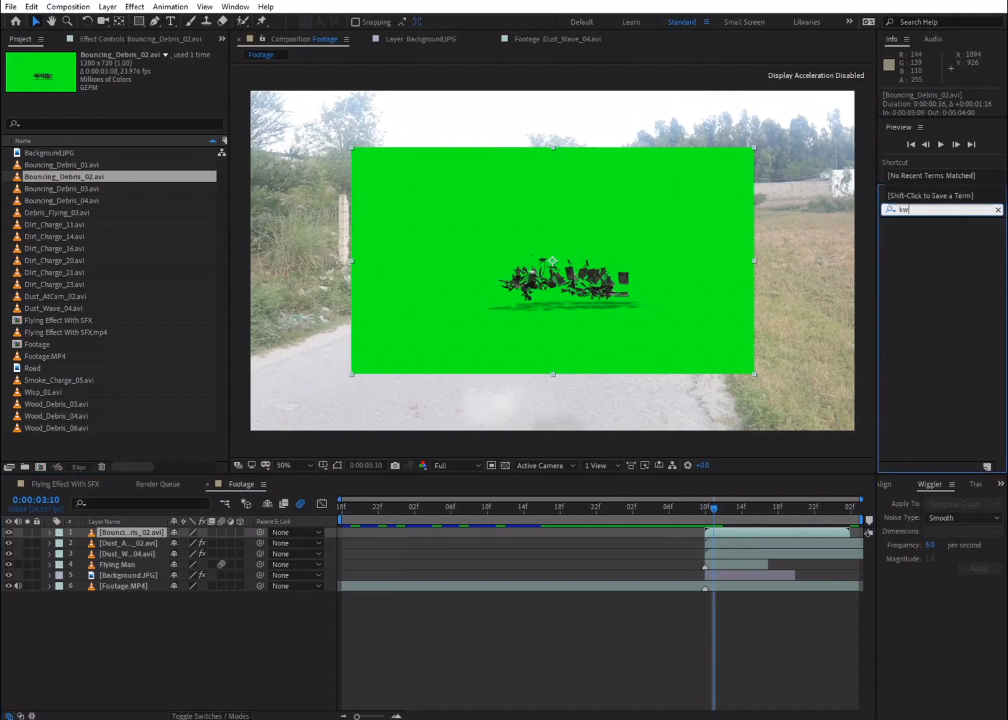
key("BackSpace")
type("eyl")
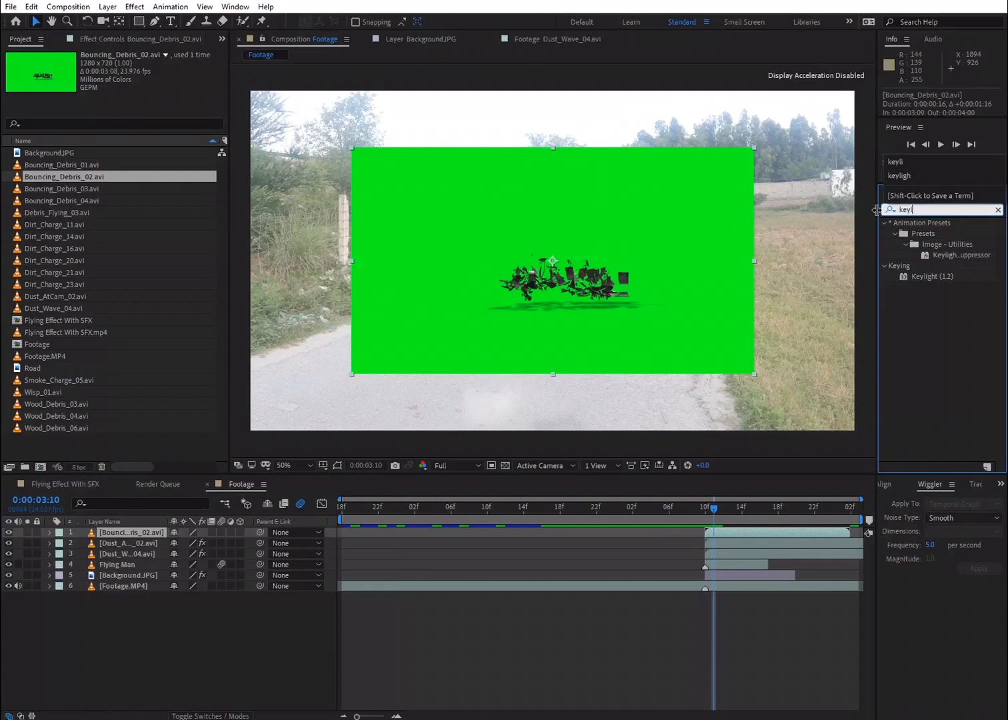
left_click_drag(923, 278, 709, 279)
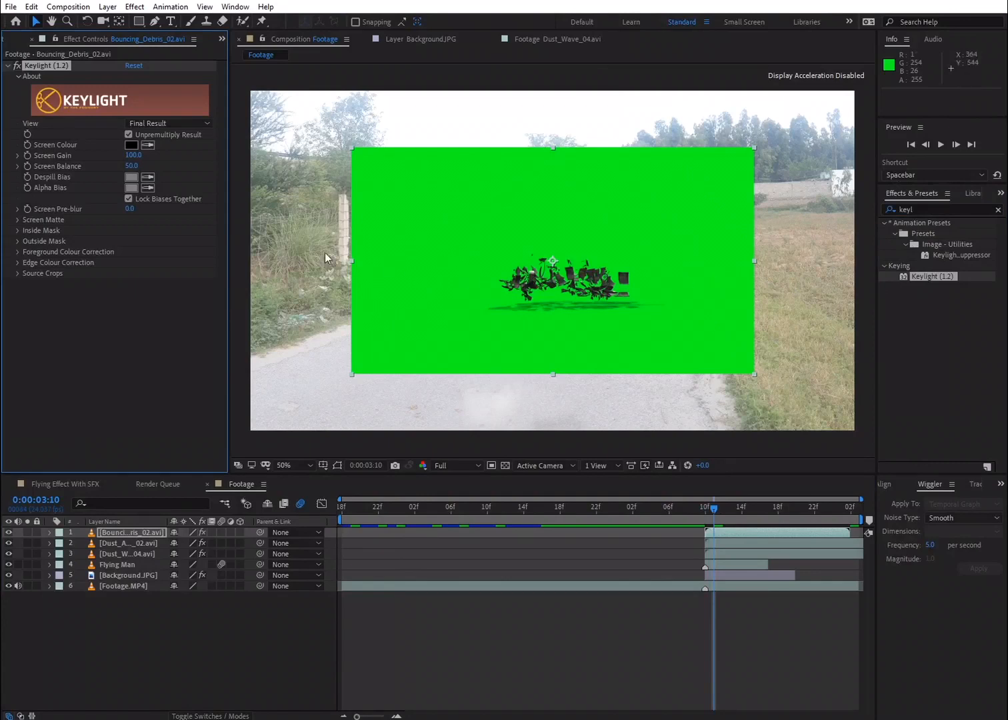
left_click(147, 144)
left_click(497, 231)
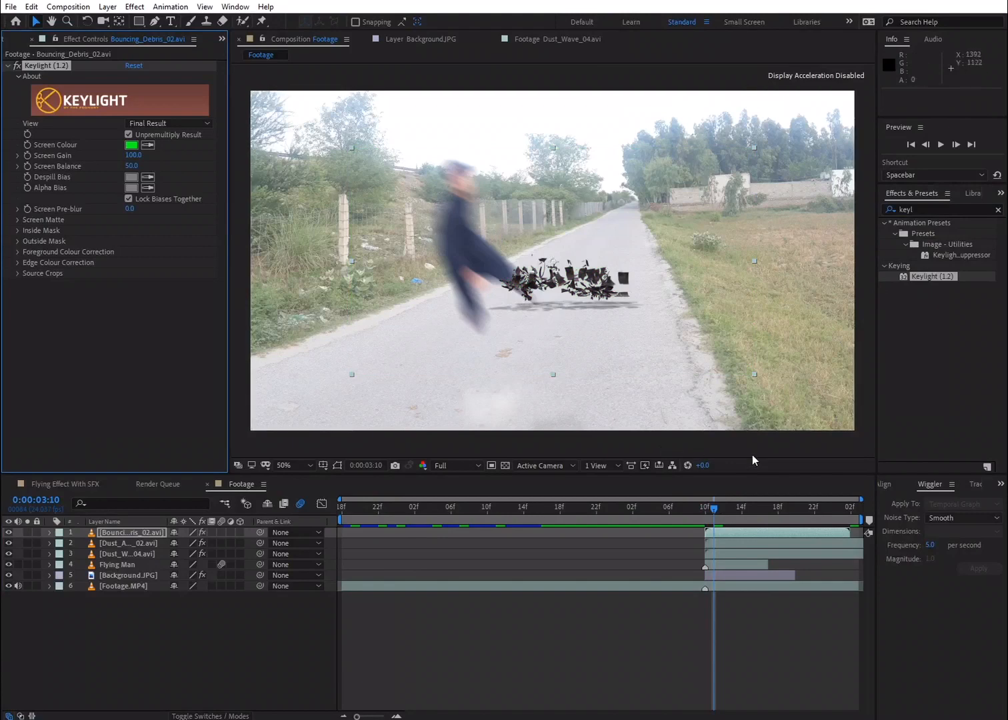
Step: Start keyframing the Position of Bouncing_Debris_02.avi at 0:00:03:09, moving the debris down onto the road at about 936, 716
left_click(926, 145)
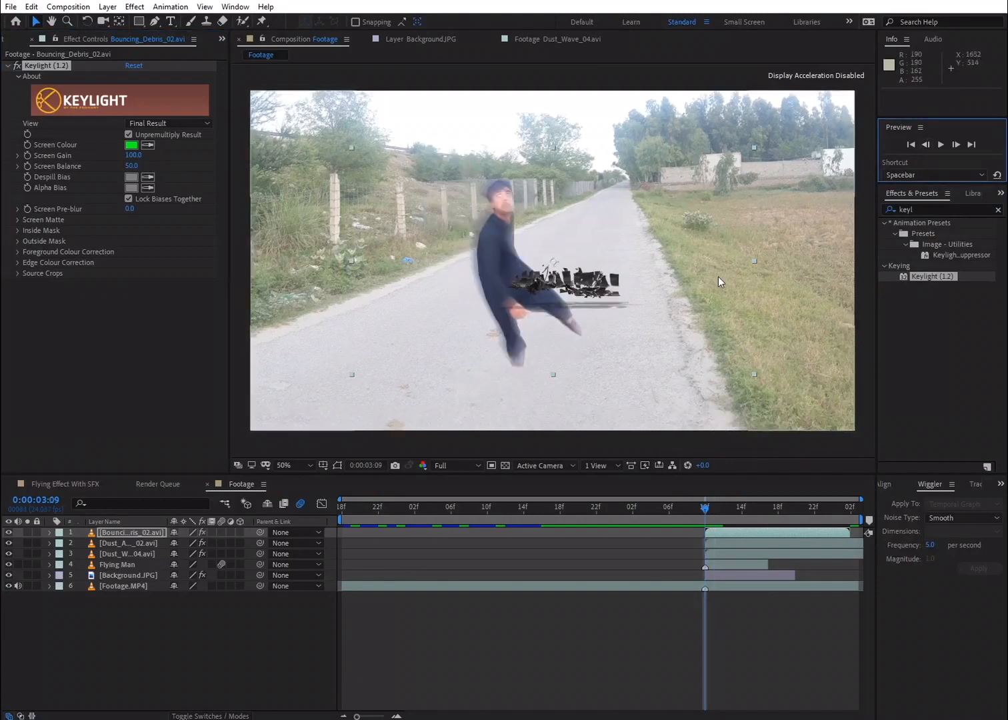
left_click(175, 401)
key("p")
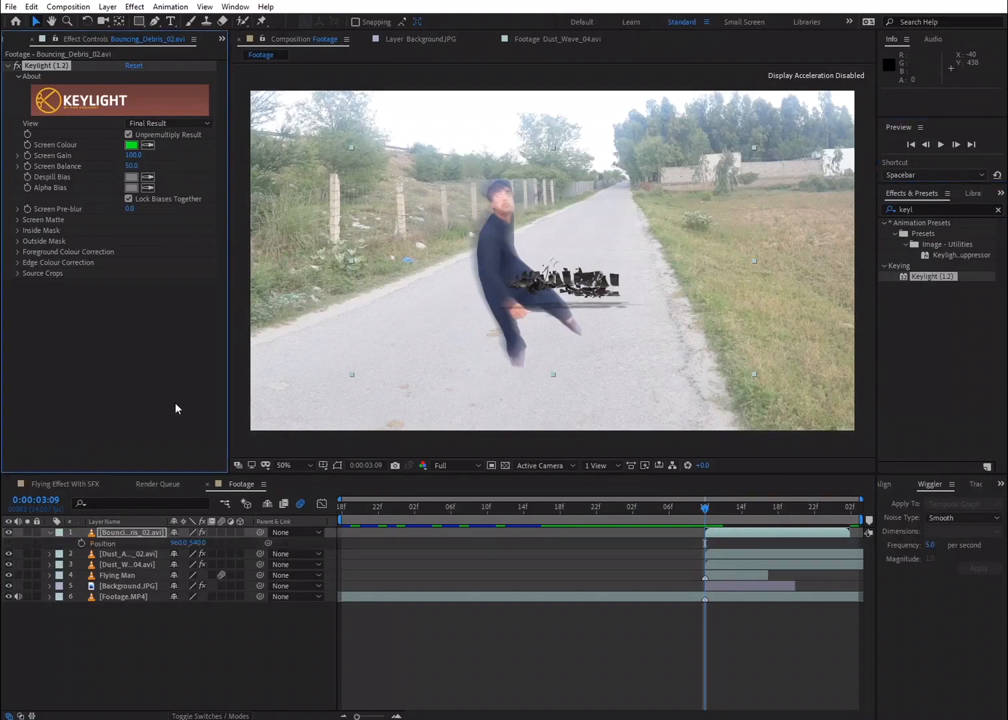
left_click(81, 543)
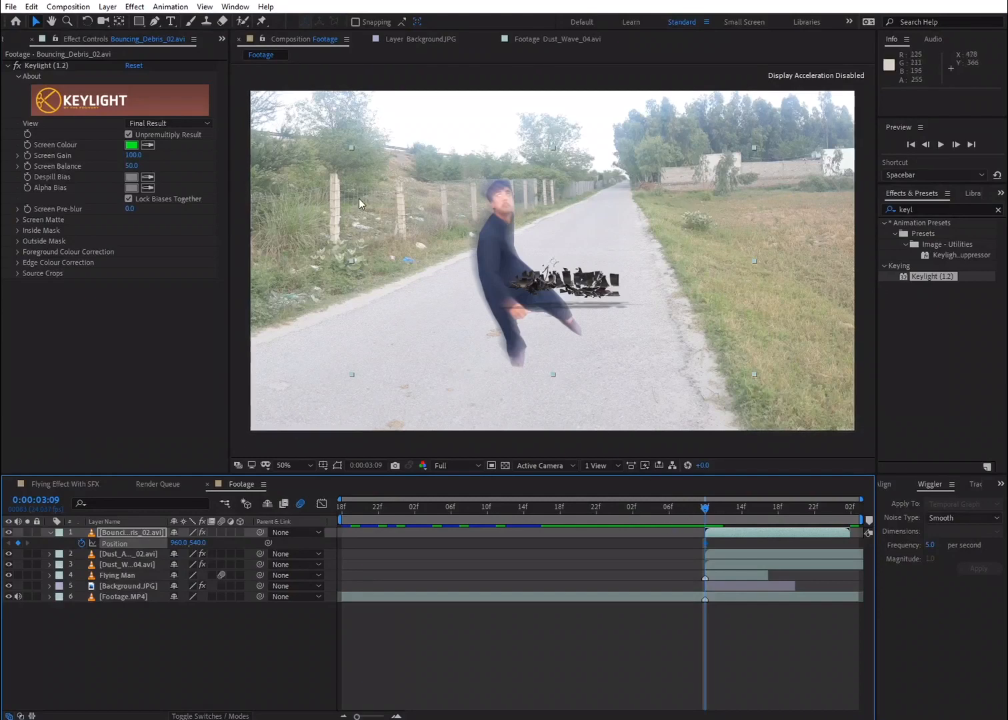
left_click(732, 514)
left_click_drag(747, 517, 779, 518)
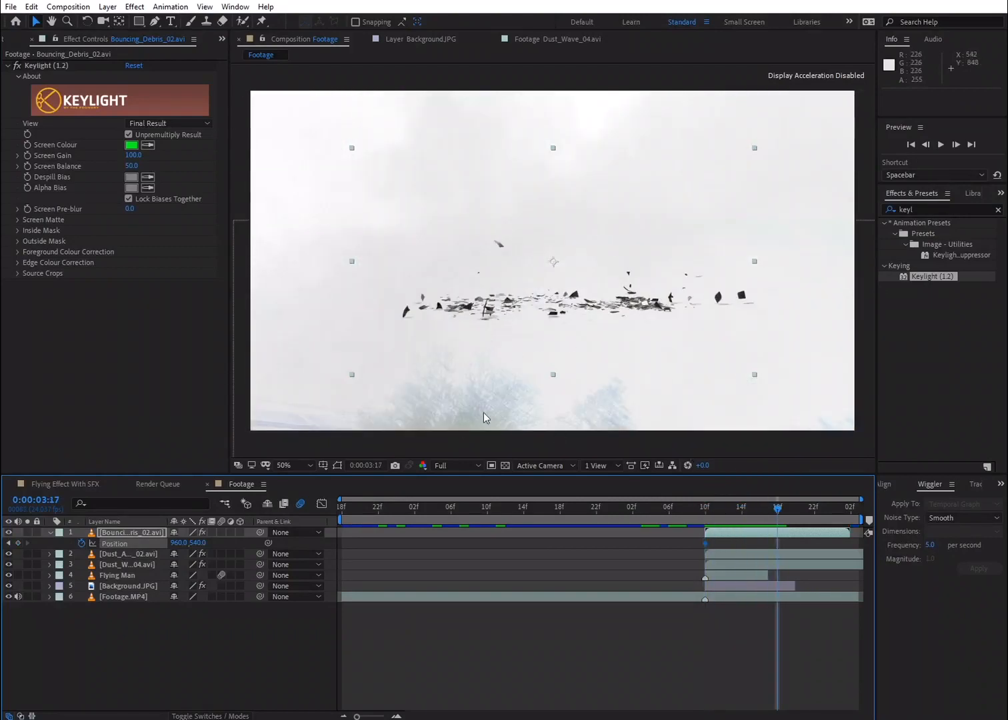
left_click(771, 513)
left_click_drag(771, 511, 711, 519)
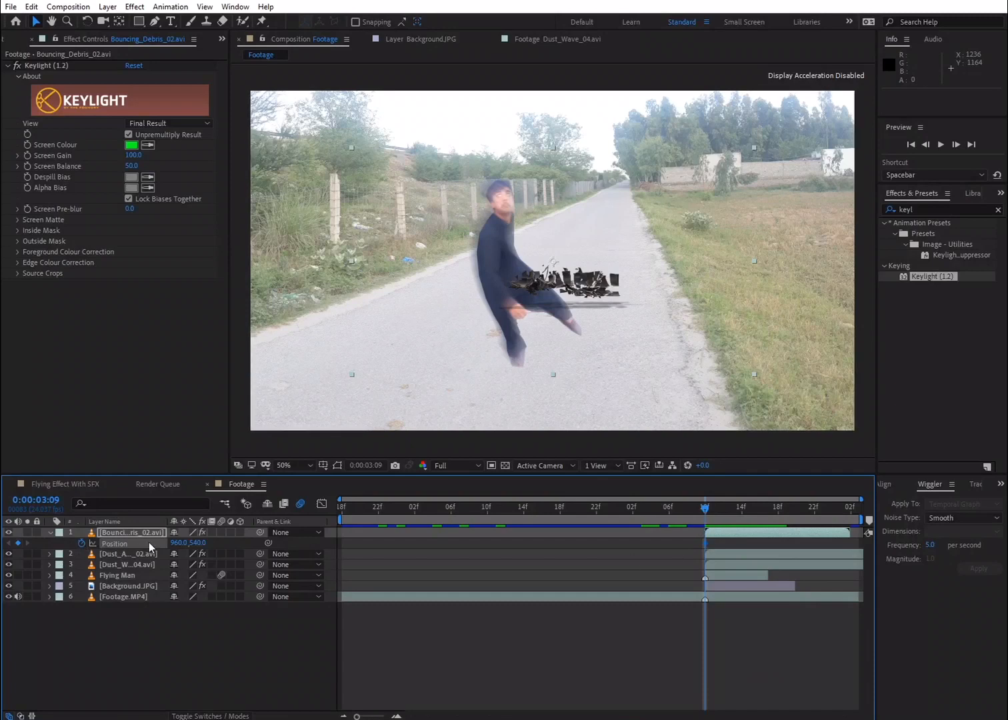
left_click_drag(561, 280, 558, 341)
Step: Keyframe the debris layer's Position to follow the road at about 938, 742 on 0:00:03:10 and about 940, 832 on 0:00:03:11
left_click(956, 150)
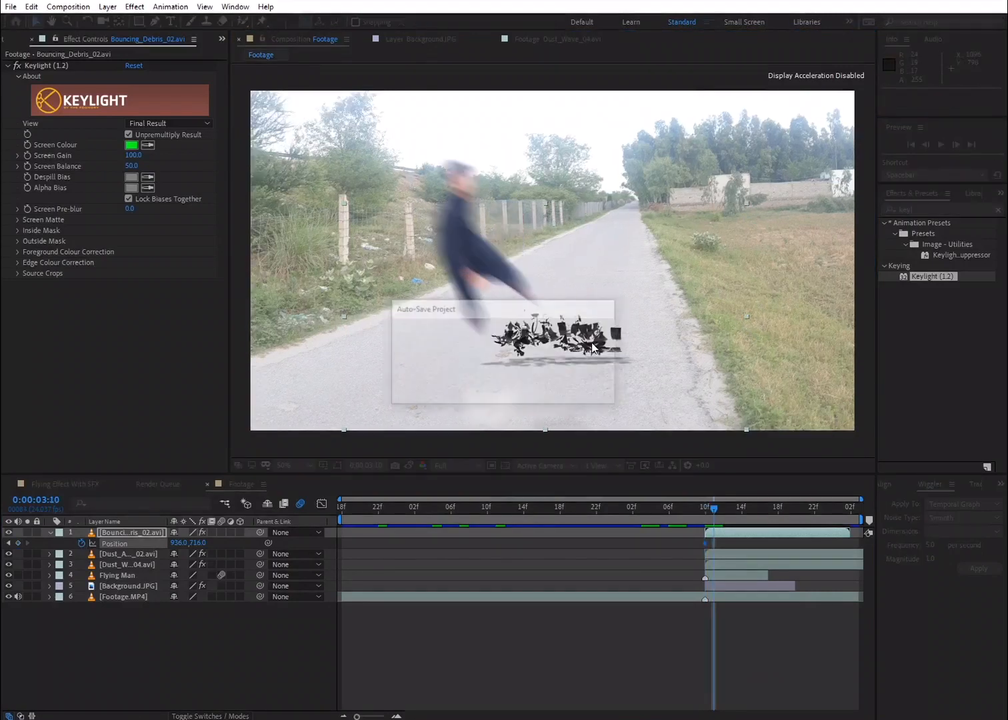
left_click_drag(593, 342, 594, 354)
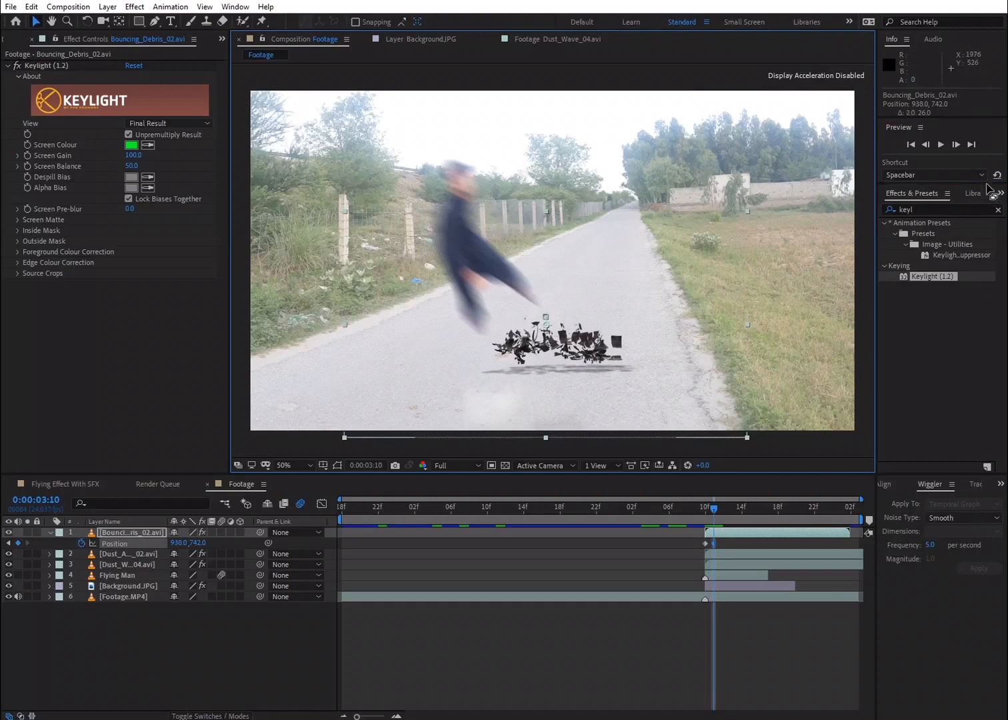
left_click(955, 146)
left_click(955, 146)
left_click_drag(606, 351, 609, 372)
Step: Add debris Position keyframes at about 966, 924 on 0:00:03:12, 1030, 996 on 0:00:03:13 and 1110, 1058 on 0:00:03:14
left_click(956, 143)
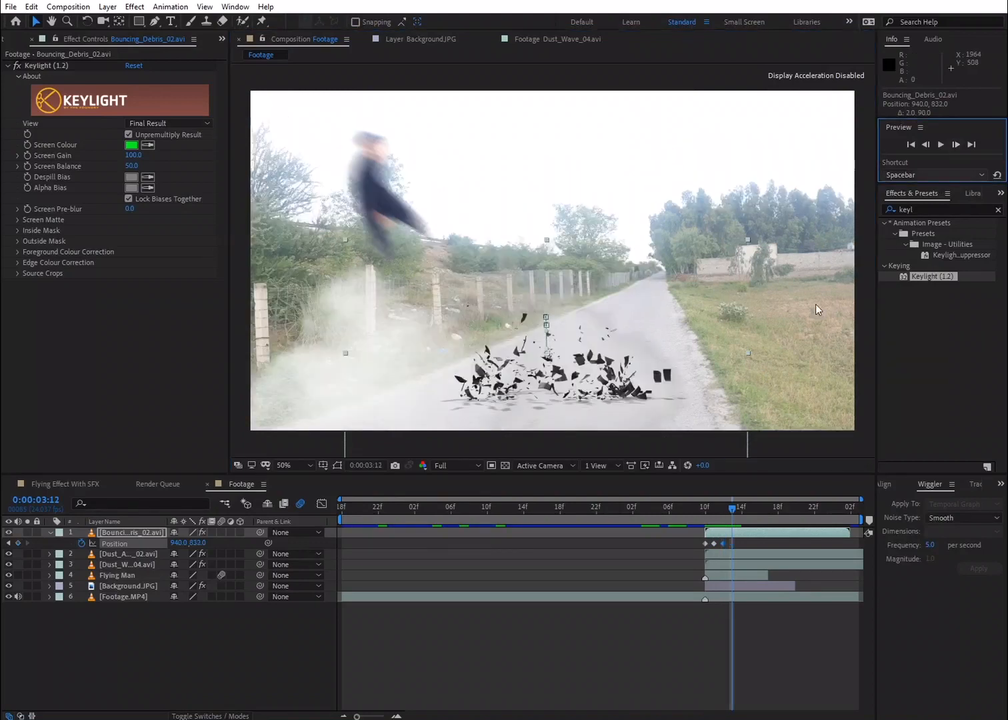
left_click_drag(666, 375, 676, 404)
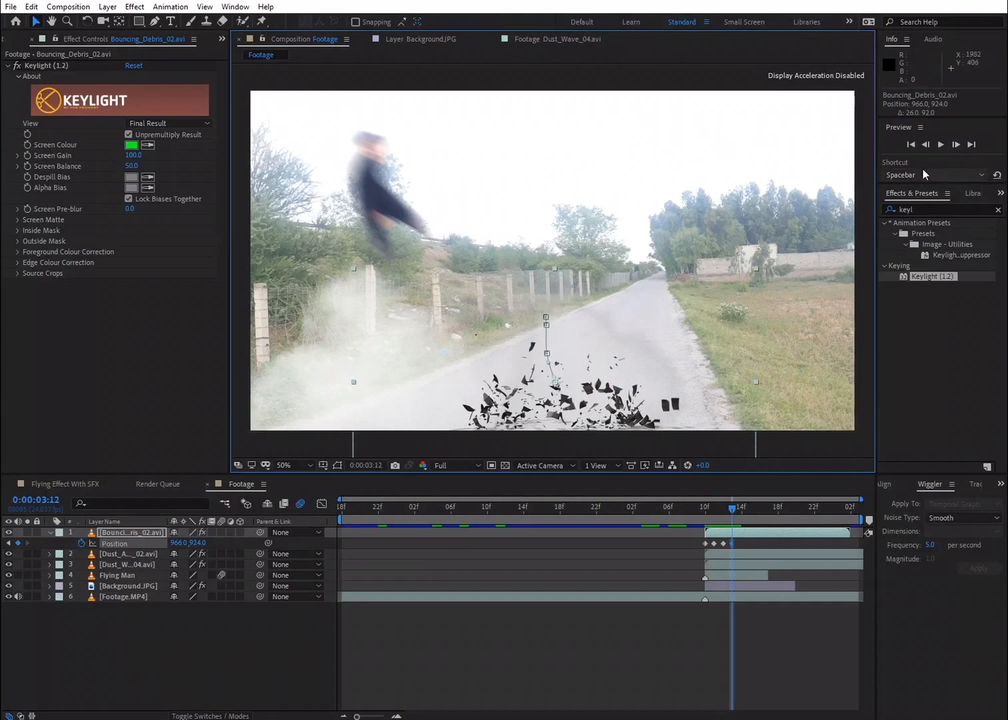
left_click(955, 144)
left_click_drag(622, 414, 646, 436)
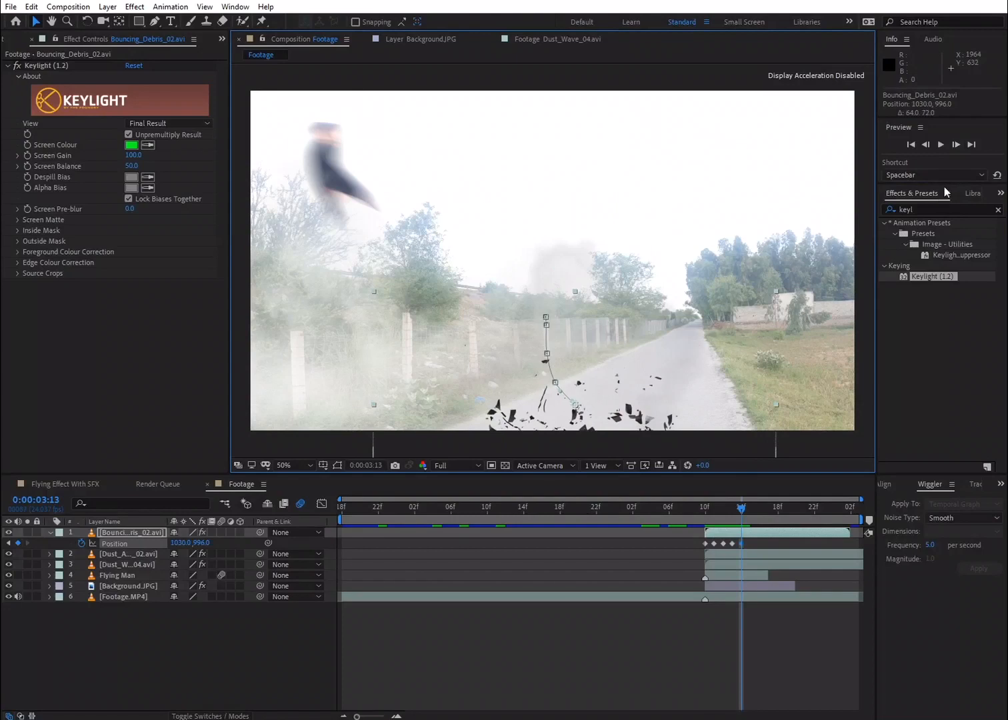
left_click(954, 144)
left_click_drag(668, 392, 692, 408)
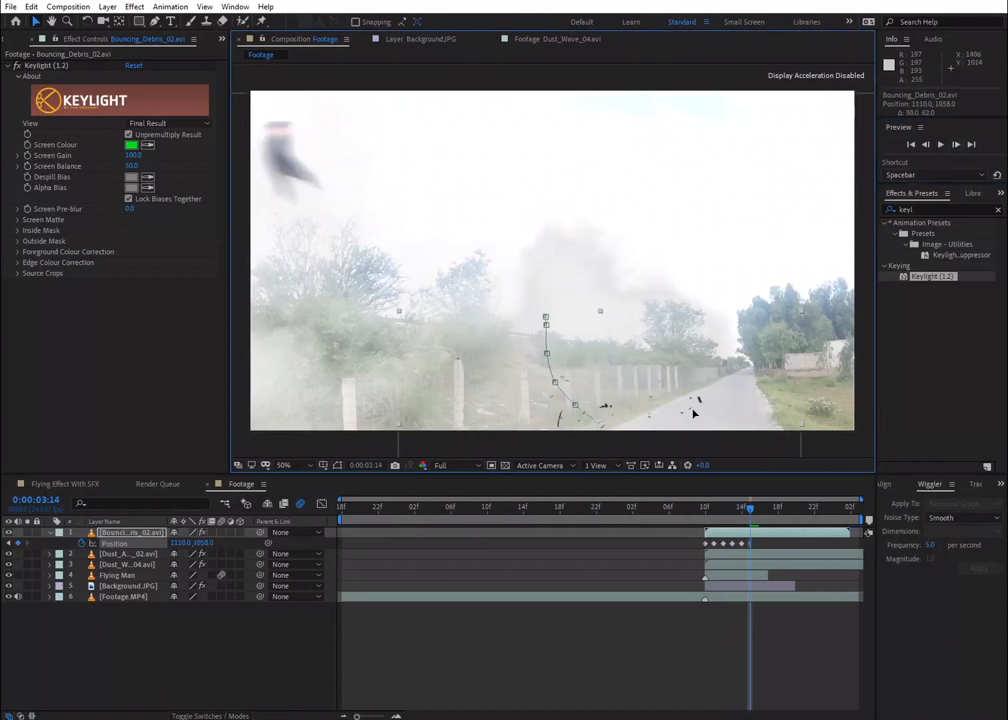
Step: Add debris Position keyframes on the remaining frames up to about 1314, 1388 at 0:00:03:17, and trim the layer's end there
left_click(956, 144)
left_click_drag(711, 395, 741, 478)
left_click(955, 145)
left_click(956, 144)
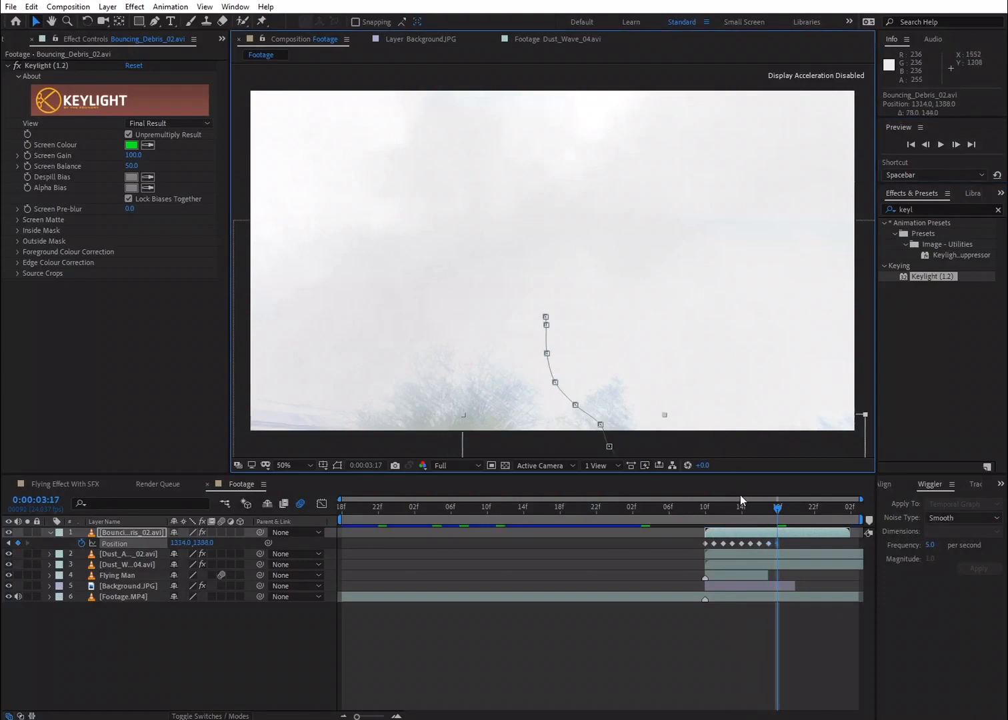
key("alt+]")
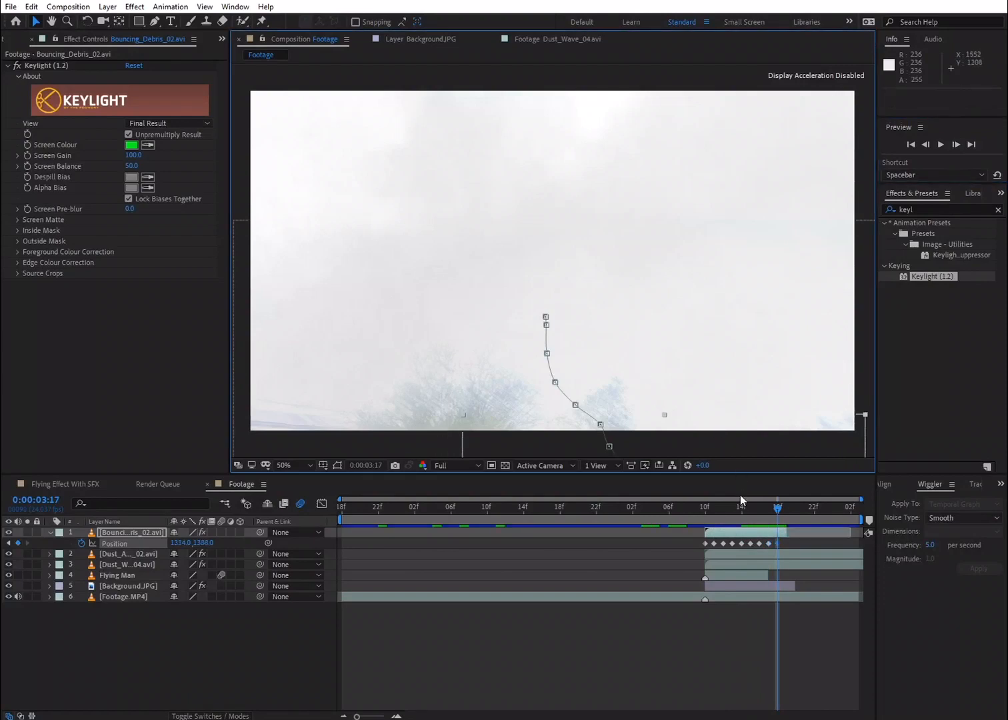
Step: Duplicate the Bouncing_Debris_02.avi layer, scale the copy up and rotate it to -17°
left_click_drag(786, 513, 720, 515)
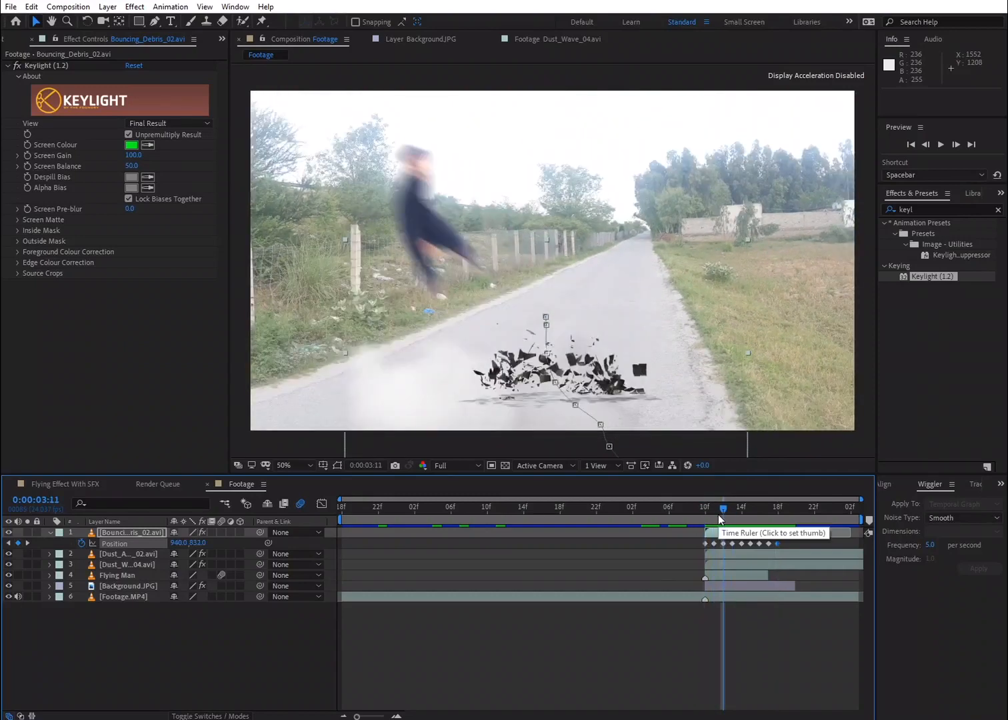
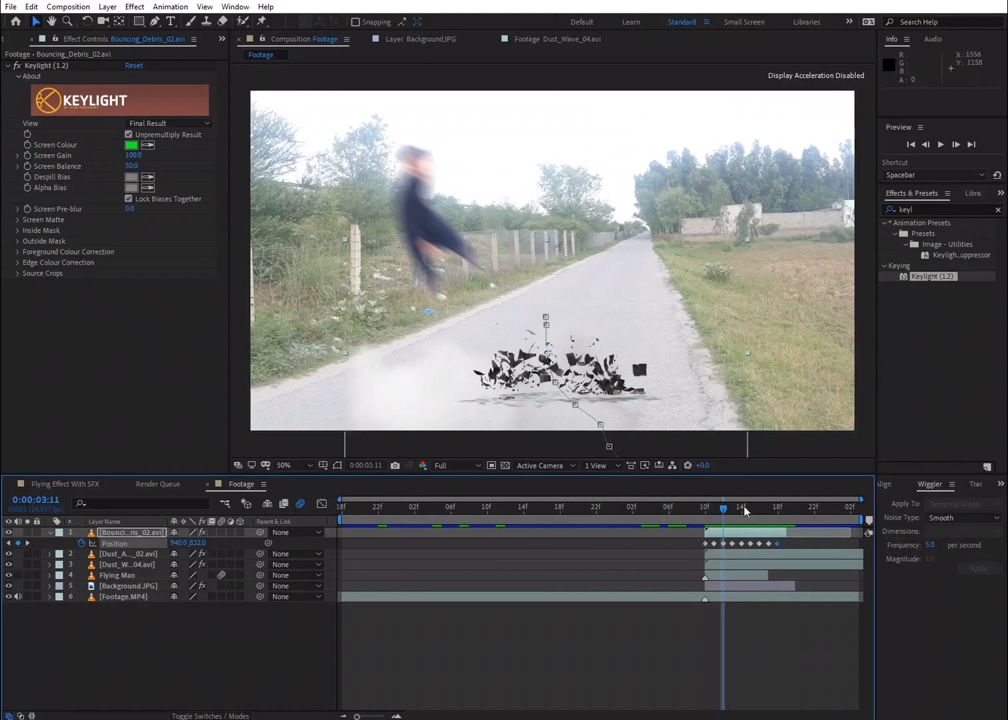
mouse_move(729, 508)
left_mouse_down()
mouse_move(747, 512)
mouse_move(718, 515)
mouse_move(724, 520)
left_mouse_up()
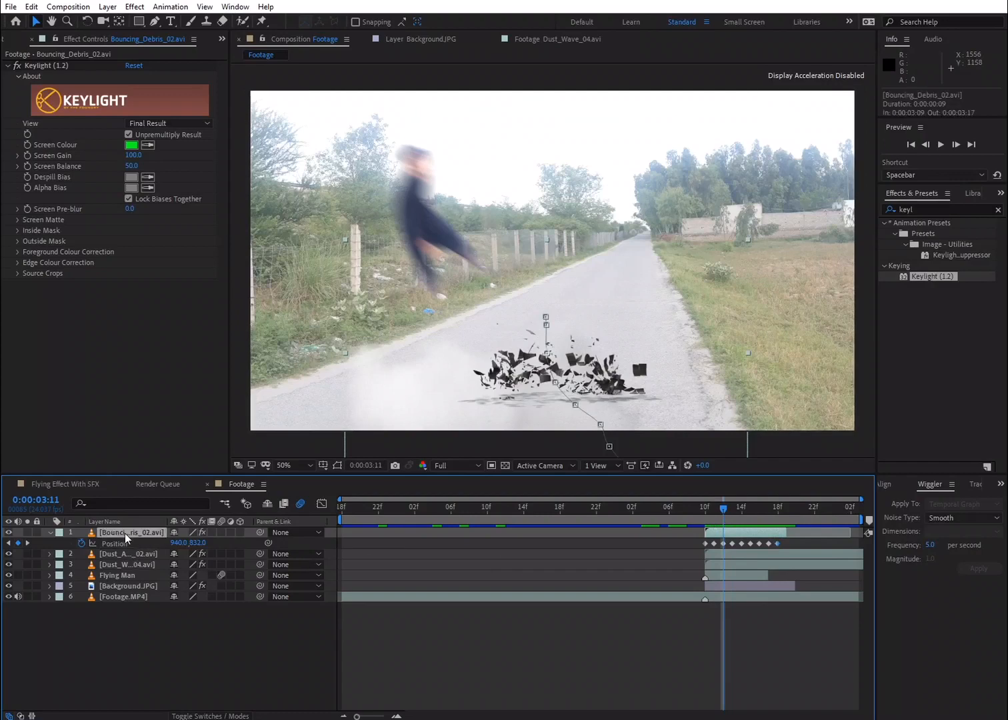
key("ctrl+d")
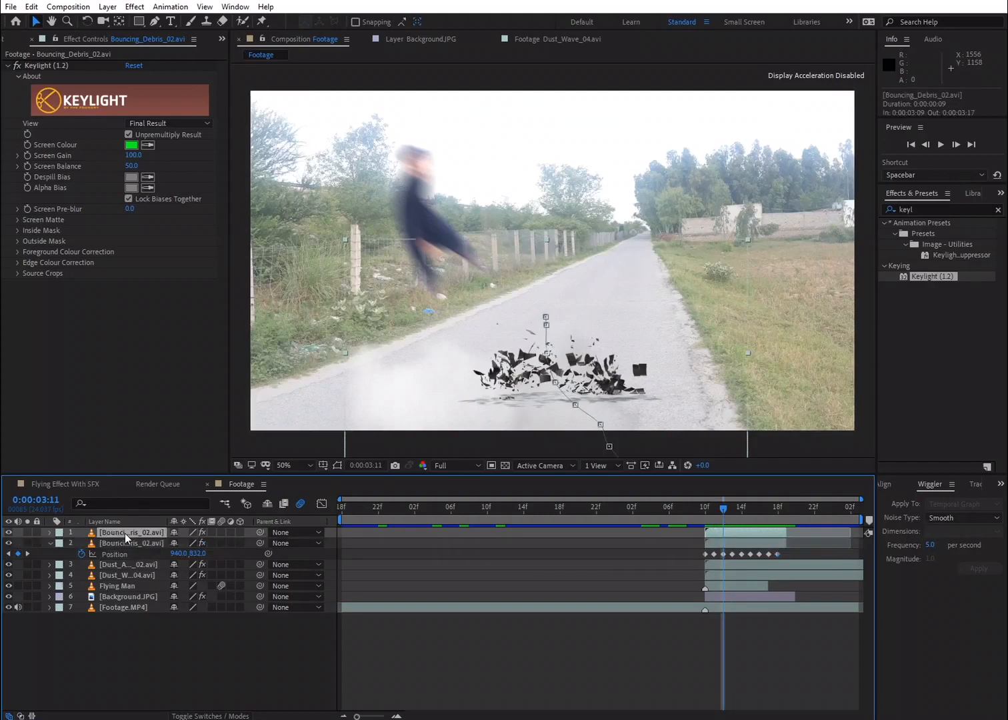
key("s")
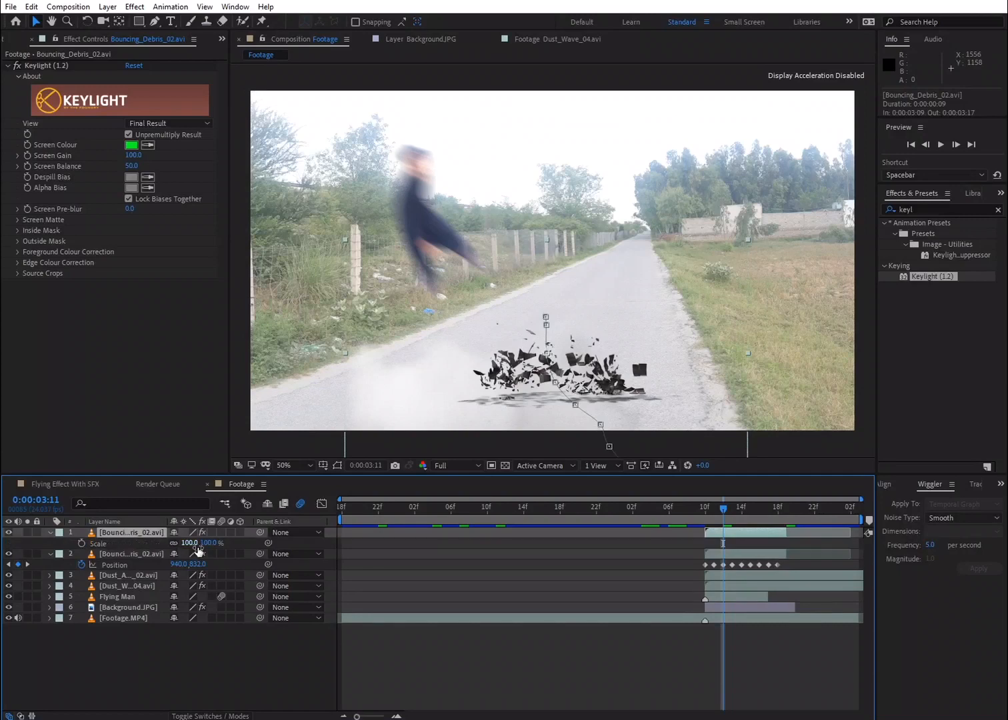
left_click_drag(199, 543, 175, 543)
key("r")
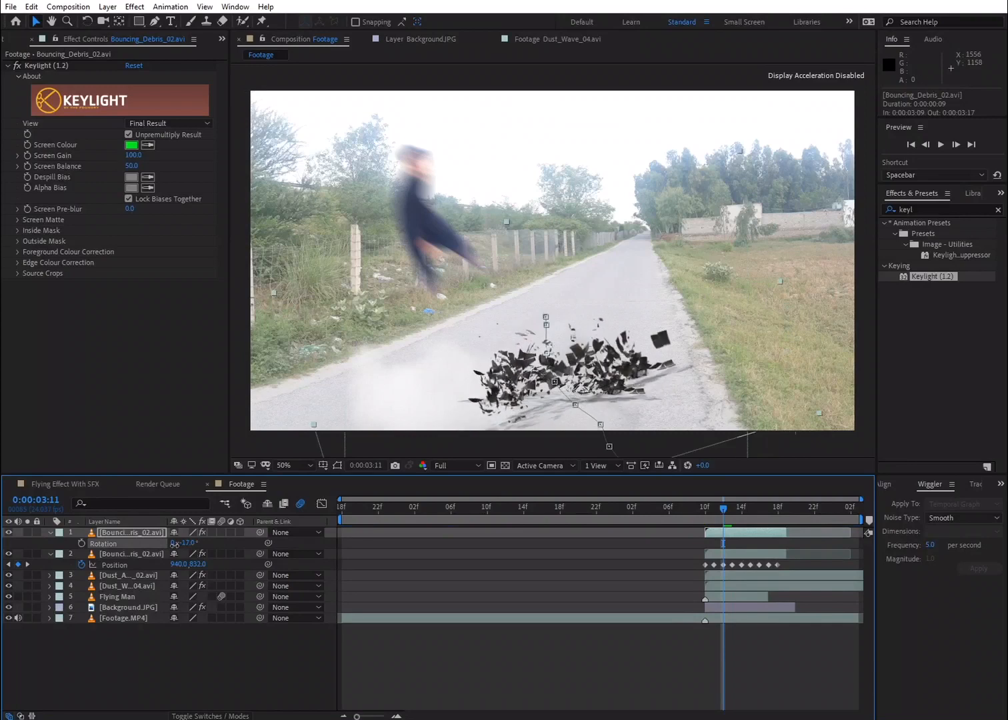
Step: Preview the takeoff, enable motion blur on both Bouncing_Debris_02.avi layers, and check the debris at 0:00:03:10
left_click(524, 578)
key("space")
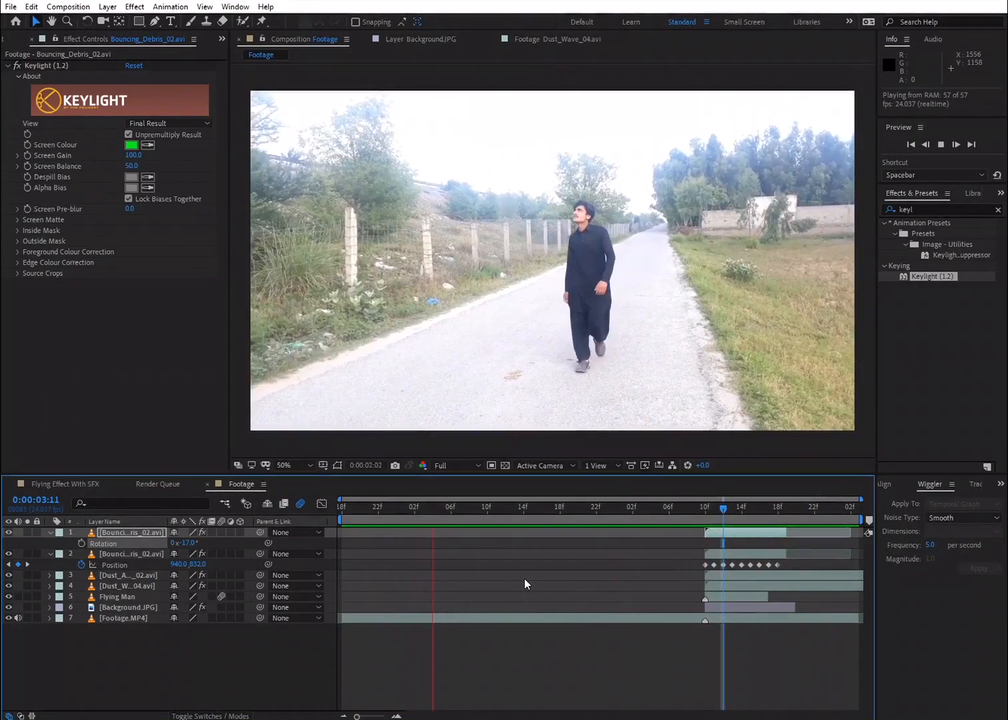
key("space")
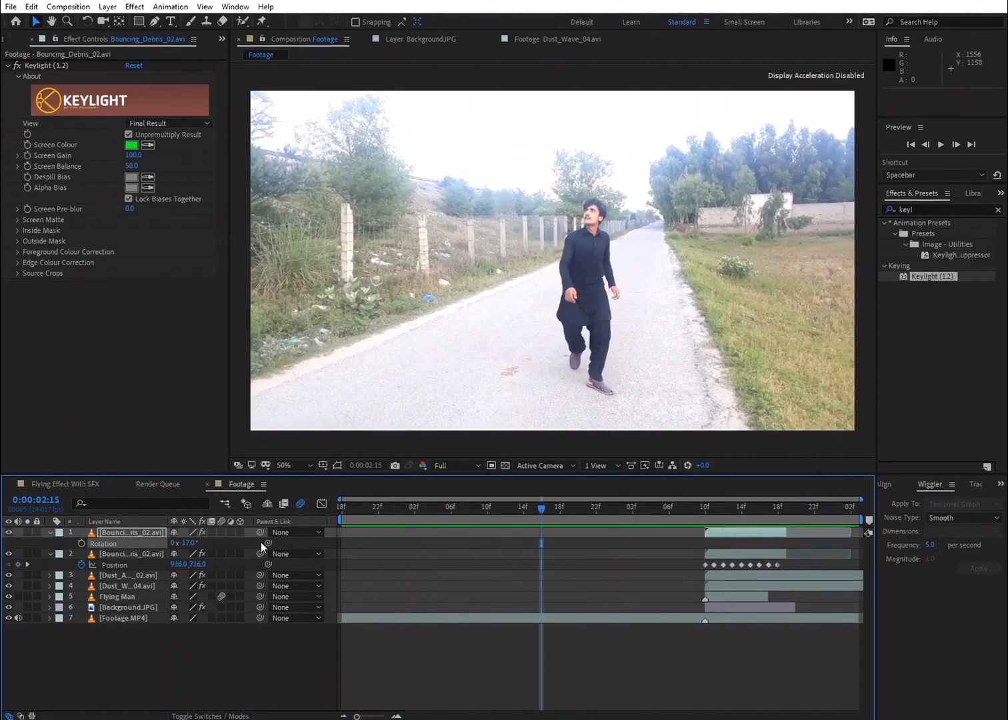
left_click(222, 532)
left_click_drag(655, 515, 718, 529)
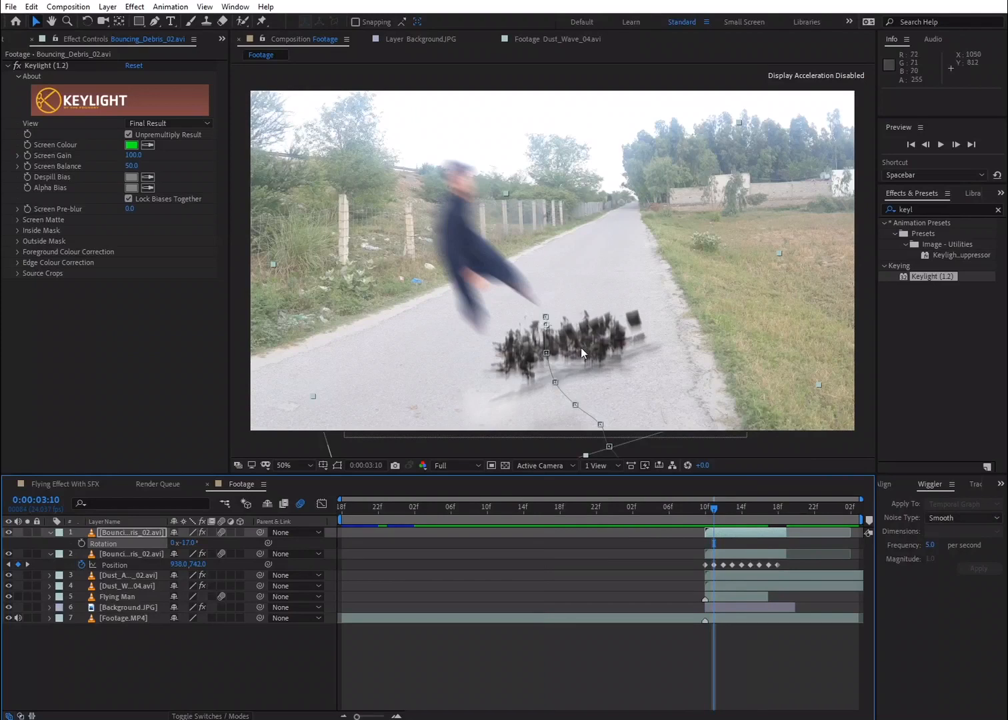
Step: Apply the Levels effect to the rotated debris copy and set its Gamma to about 2.57
left_click(897, 209)
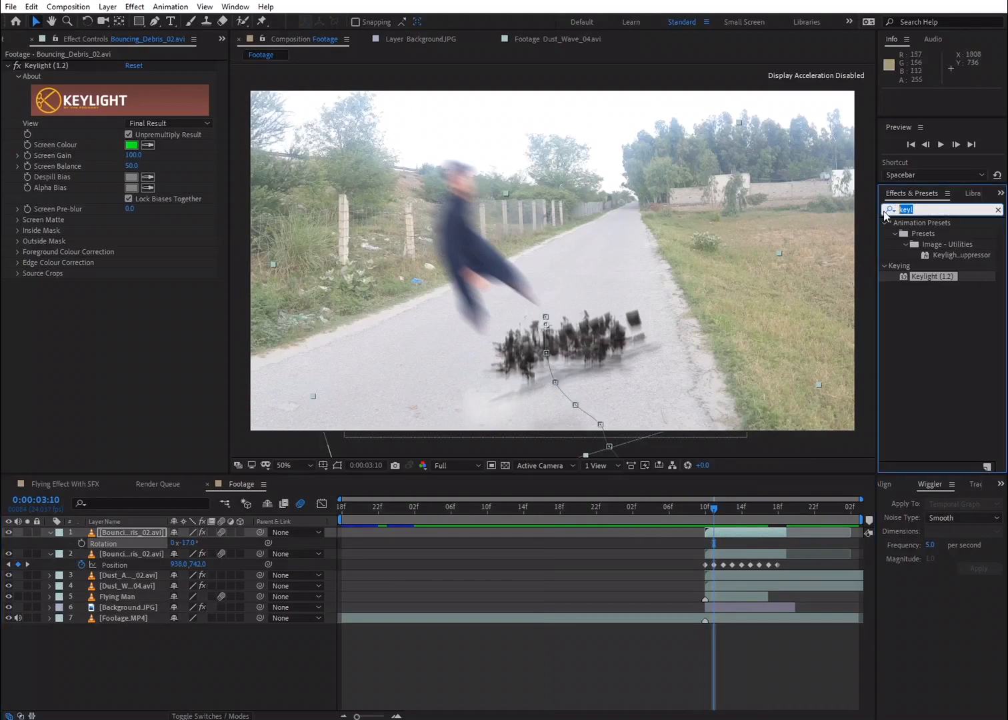
type("leve")
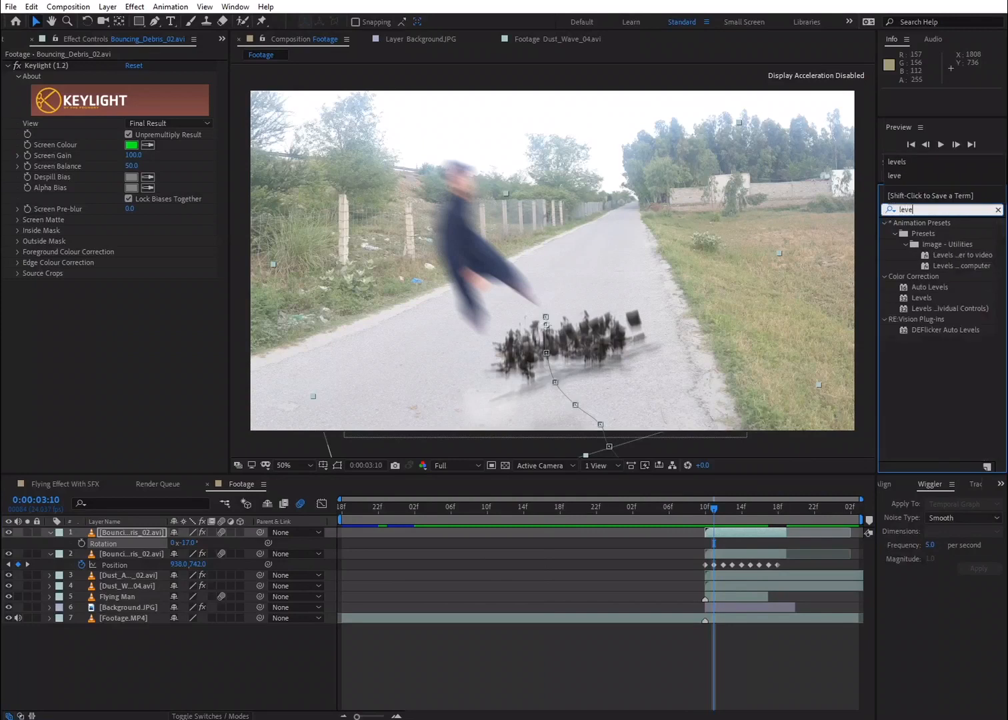
type("l")
left_click_drag(921, 298, 789, 538)
left_click_drag(769, 542, 766, 532)
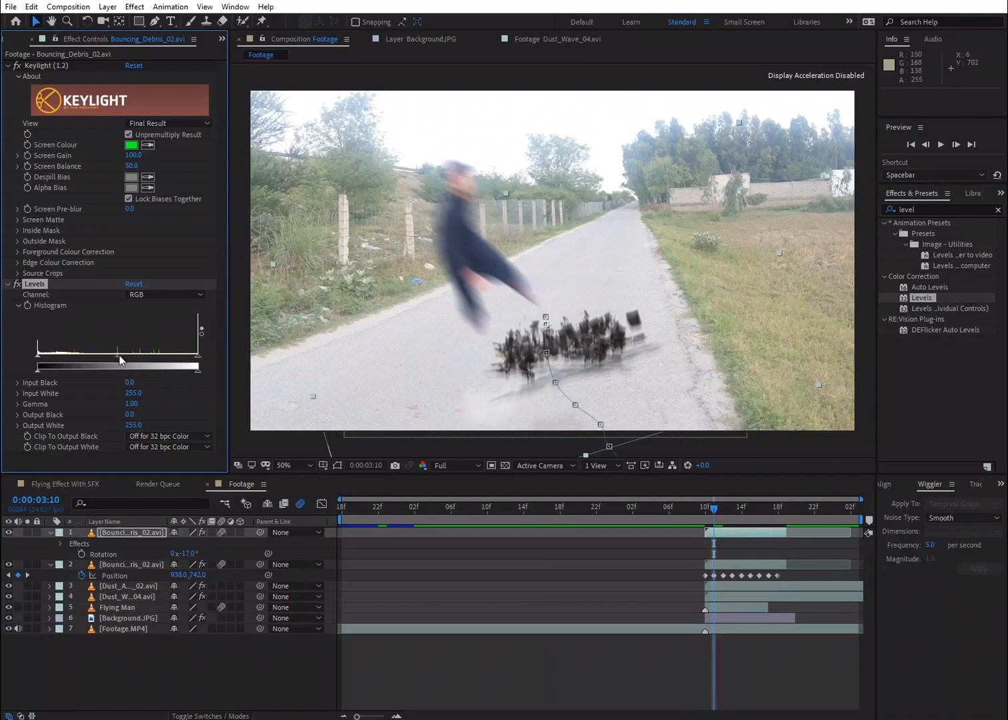
left_click_drag(119, 361, 64, 354)
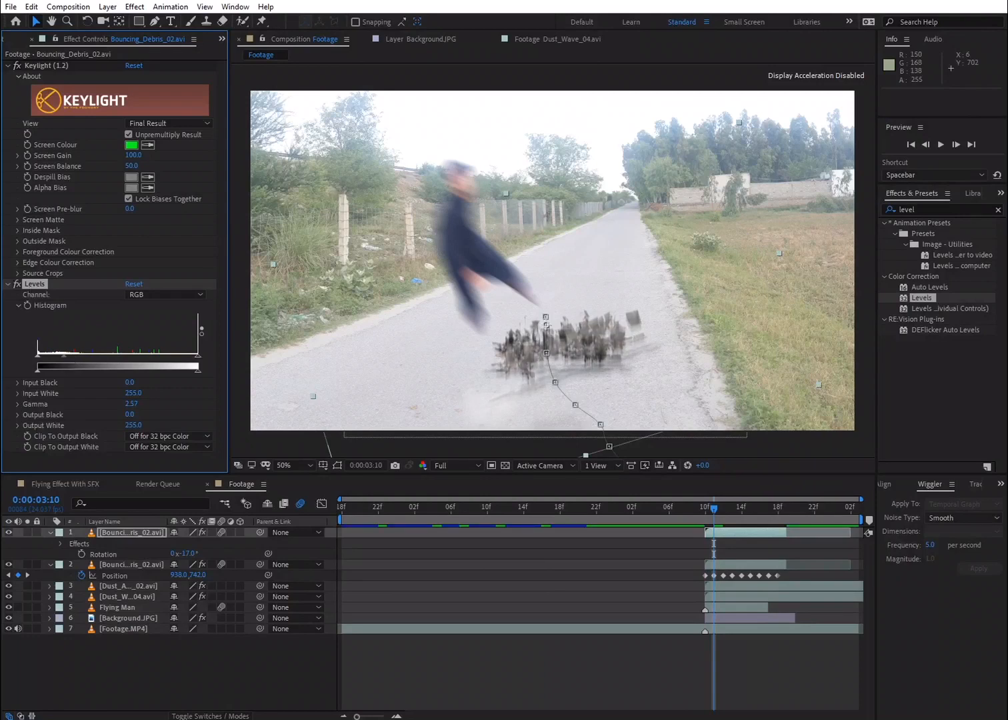
Step: Copy the Levels effect from the rotated debris copy to the original Bouncing_Debris_02.avi layer
left_click(31, 7)
left_click(53, 81)
left_click(112, 567)
left_click(31, 7)
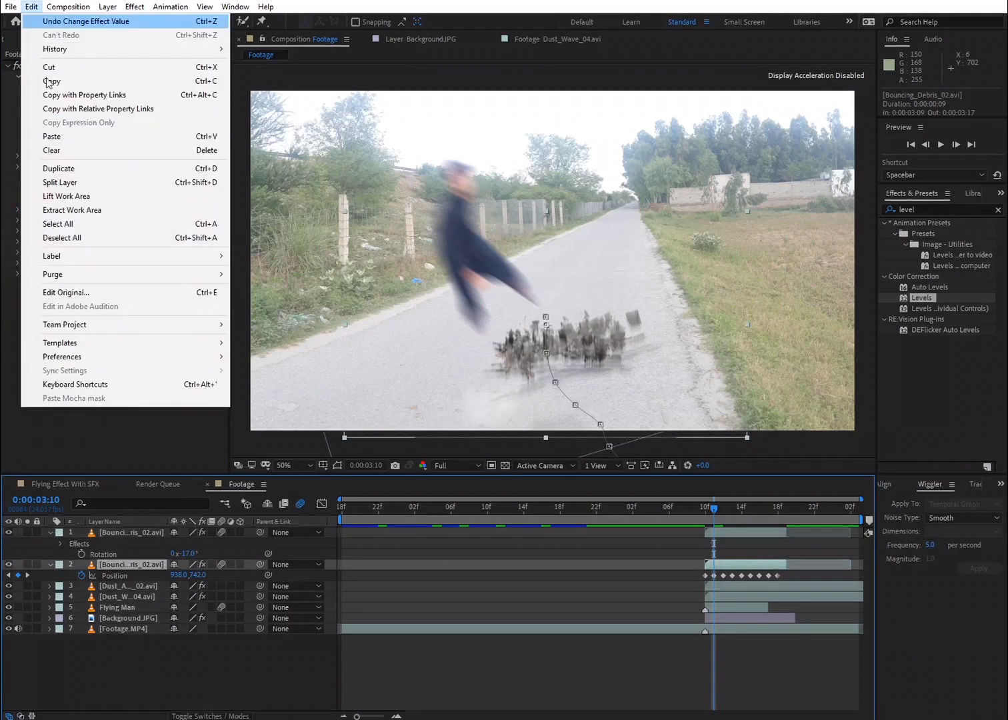
left_click(54, 135)
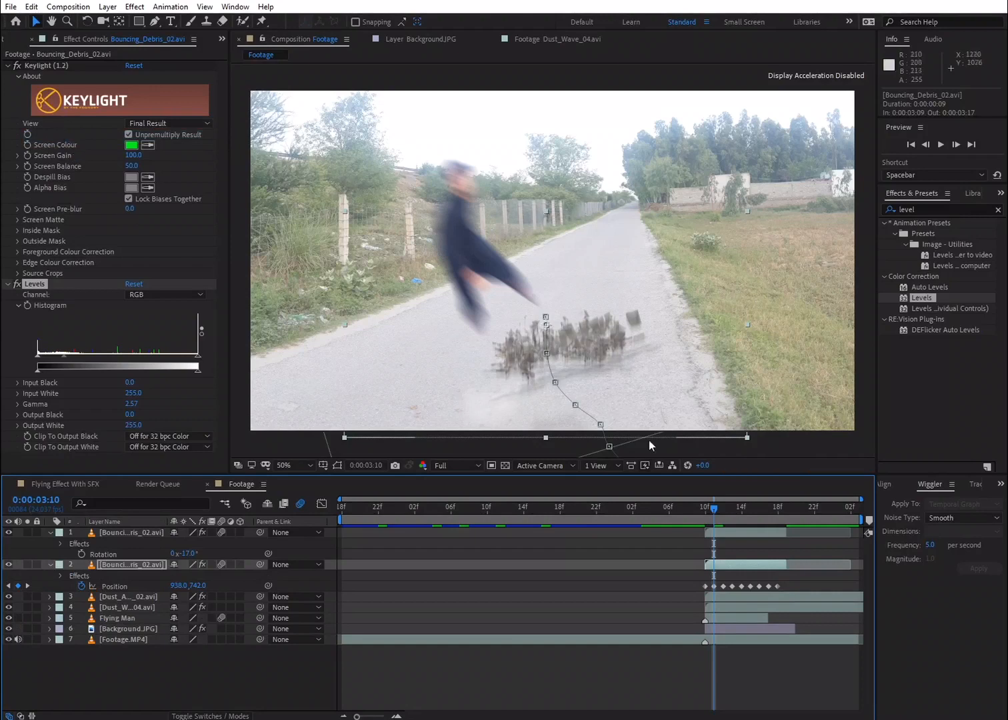
Step: Set the current time to 0:00:03:09 and add Bouncing_Debris_01.avi as the top layer of the Footage composition
mouse_move(706, 509)
left_mouse_down()
mouse_move(698, 511)
mouse_move(779, 524)
mouse_move(705, 528)
left_mouse_up()
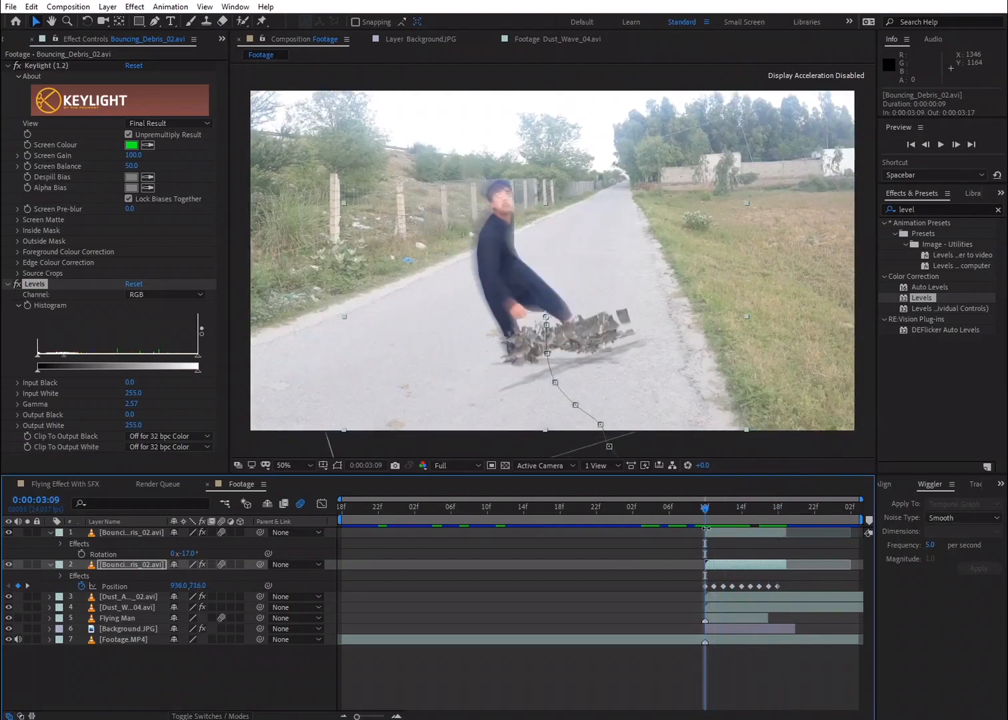
left_click(22, 45)
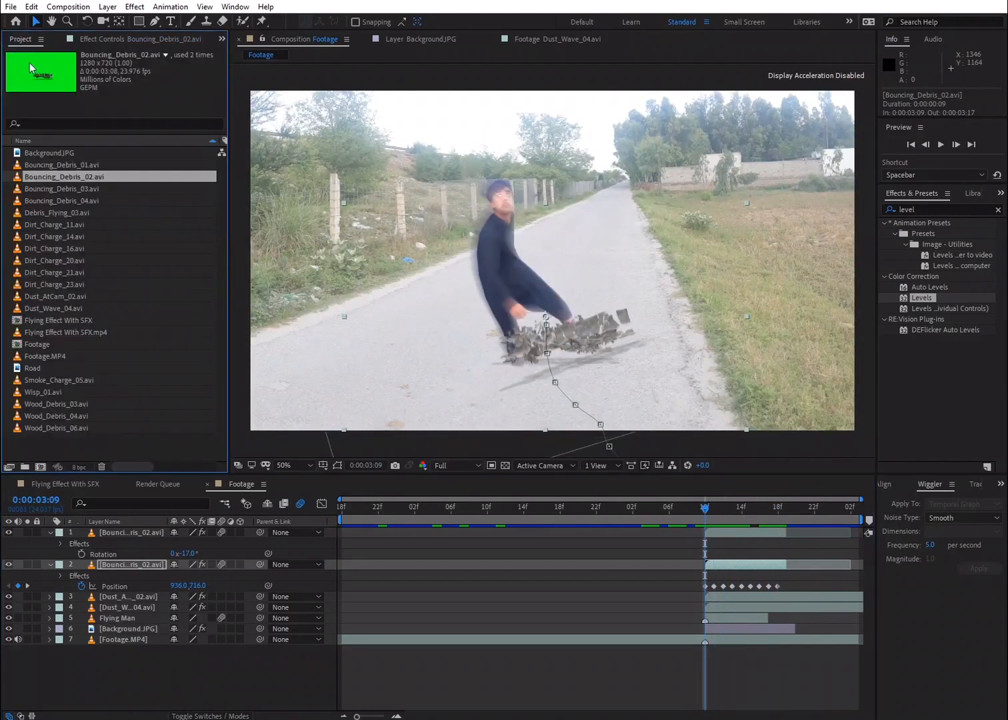
left_click(40, 166)
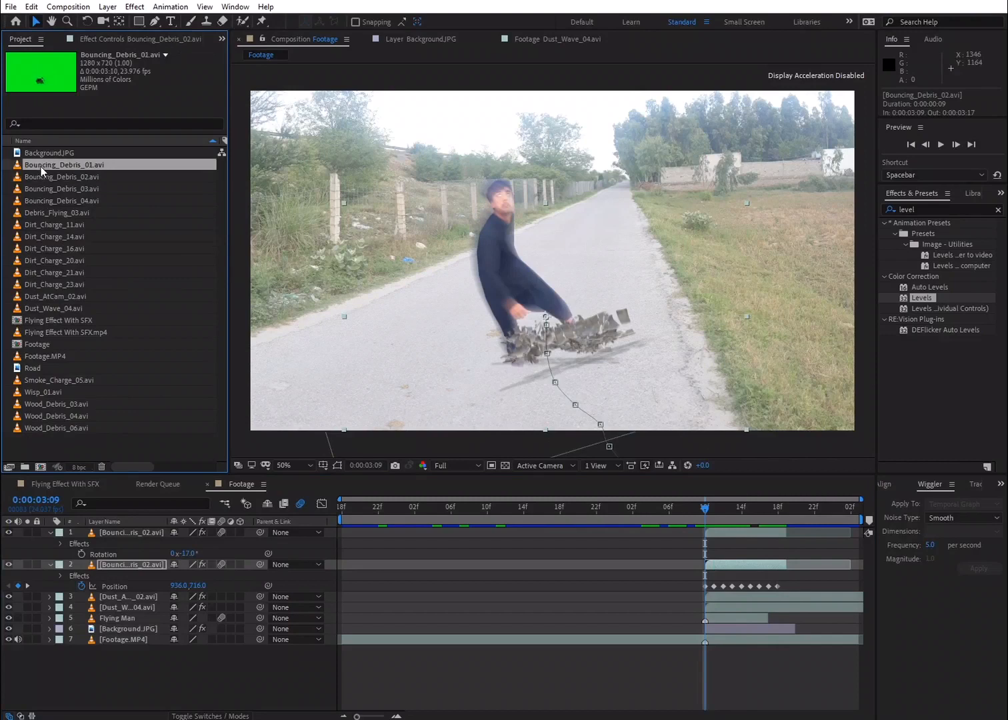
left_click_drag(40, 167, 99, 531)
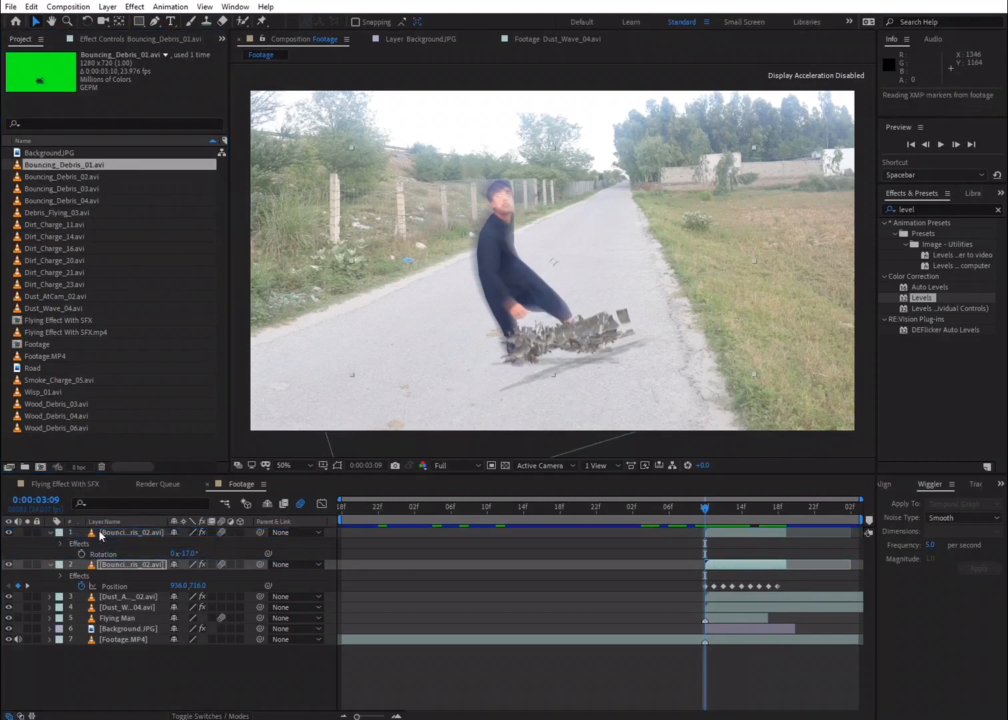
Step: Open the Time Stretch settings for the Bouncing_Debris_01.avi layer
right_click(145, 535)
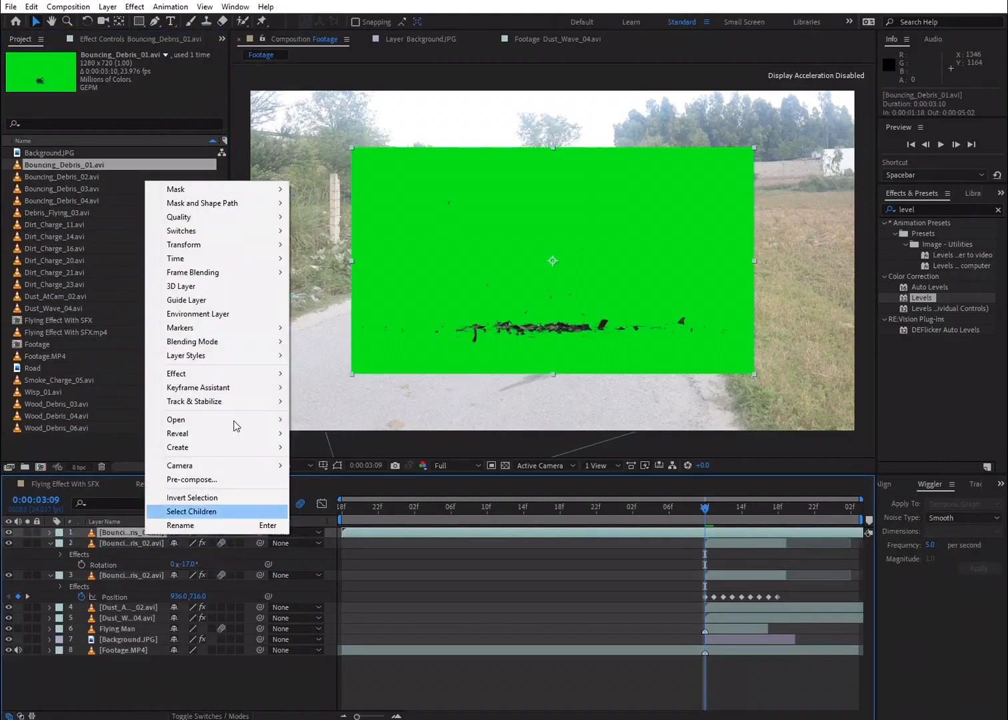
mouse_move(256, 259)
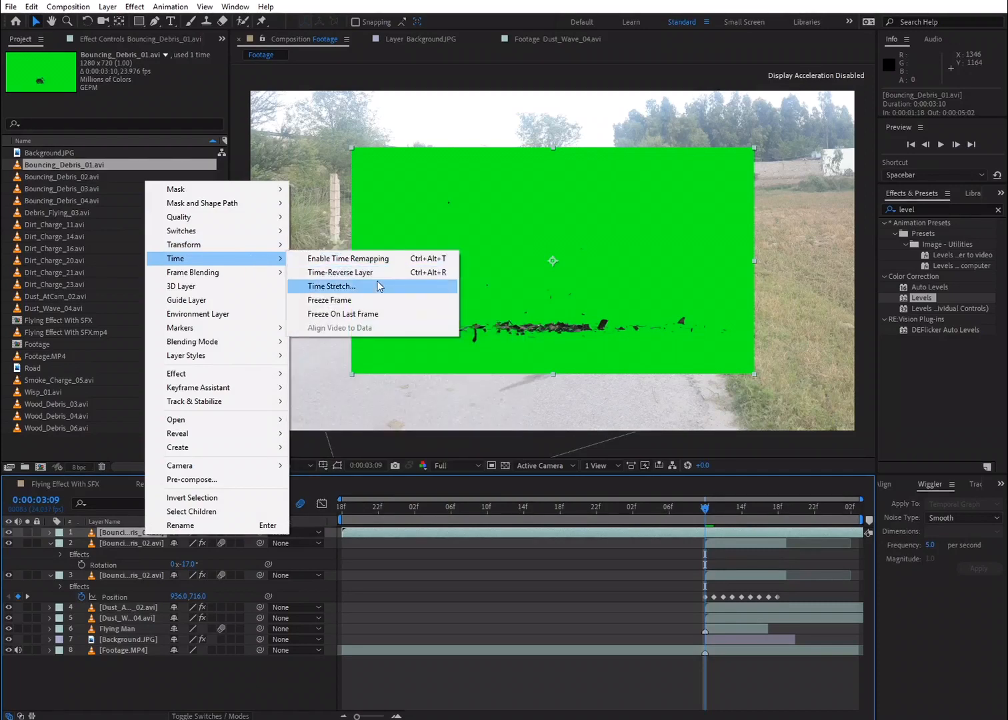
Step: Time-stretch the Bouncing_Debris_01 layer to a factor of 20 and shift it to start at 0:00:03:09
left_click(377, 285)
type("20")
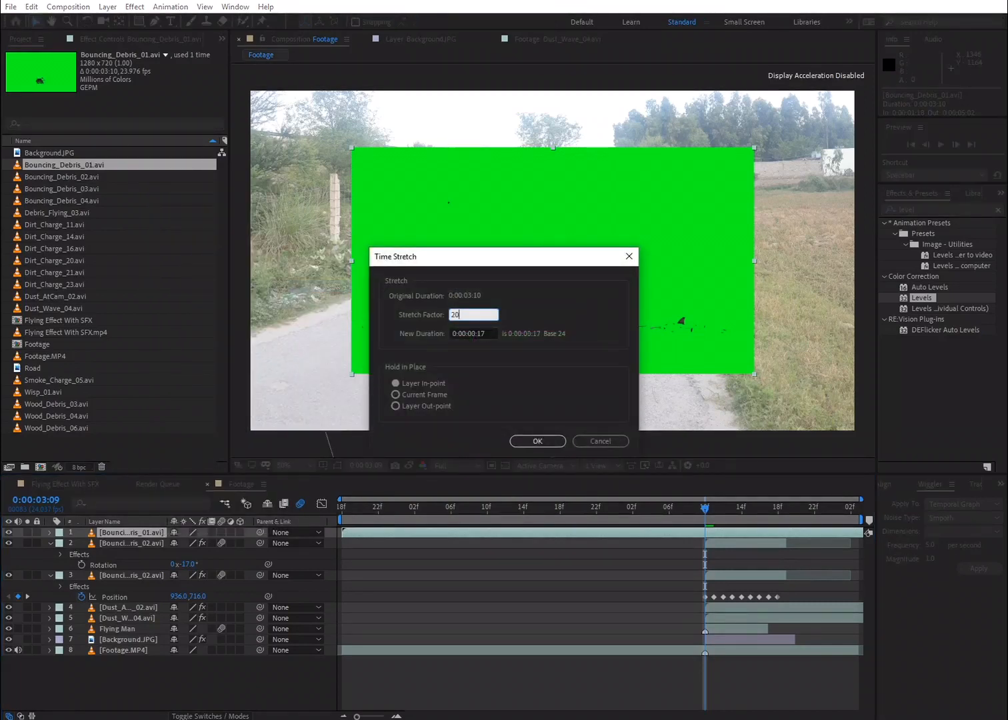
key("Return")
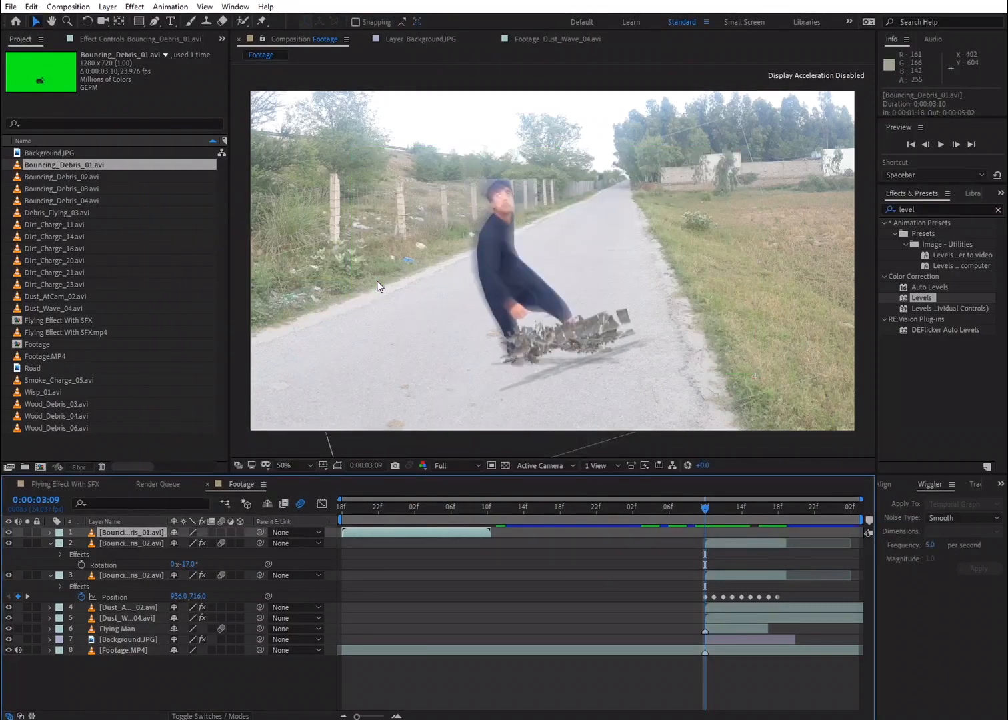
left_click_drag(419, 532, 782, 536)
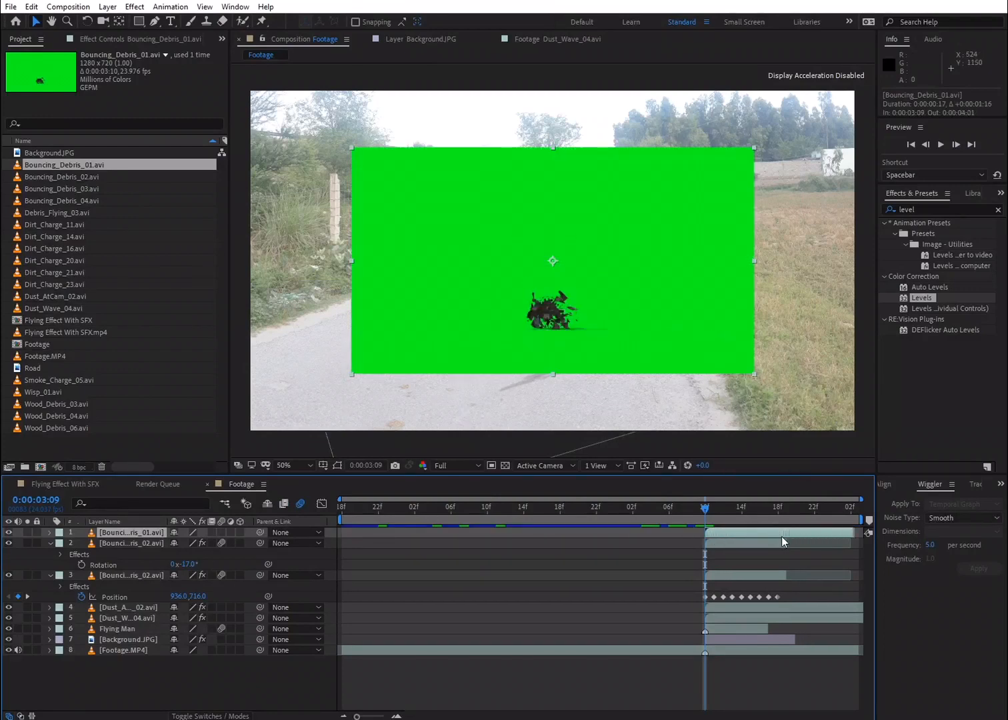
Step: Apply Keylight (1.2) to the Bouncing_Debris_01 layer with its green background as Screen Colour, and paste the copied Levels effect onto it
left_click(905, 209)
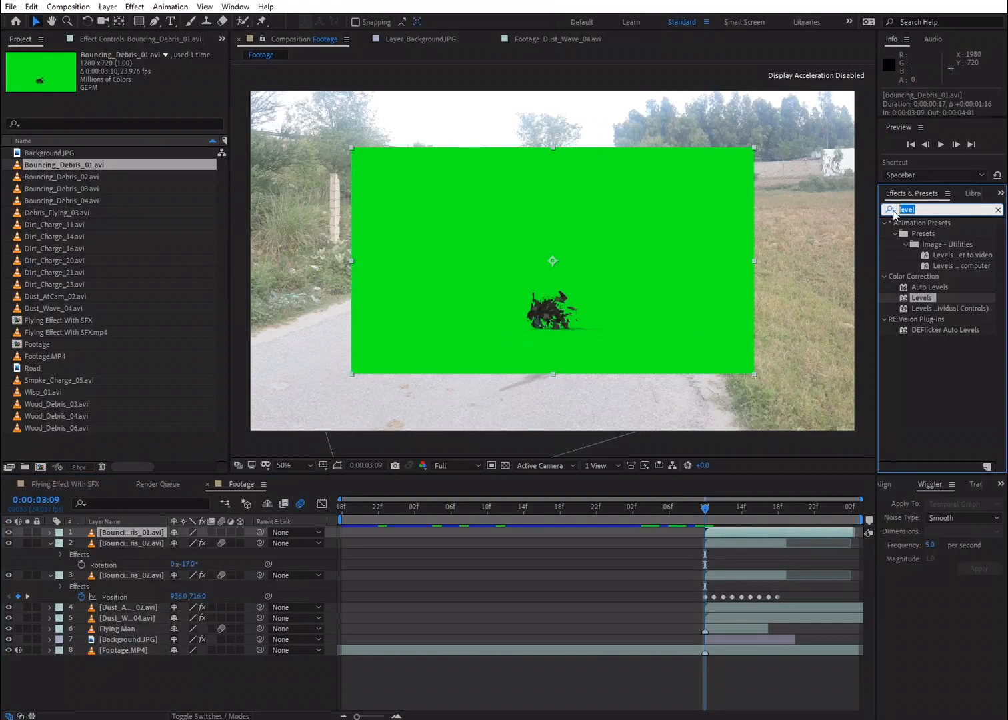
type("keyli")
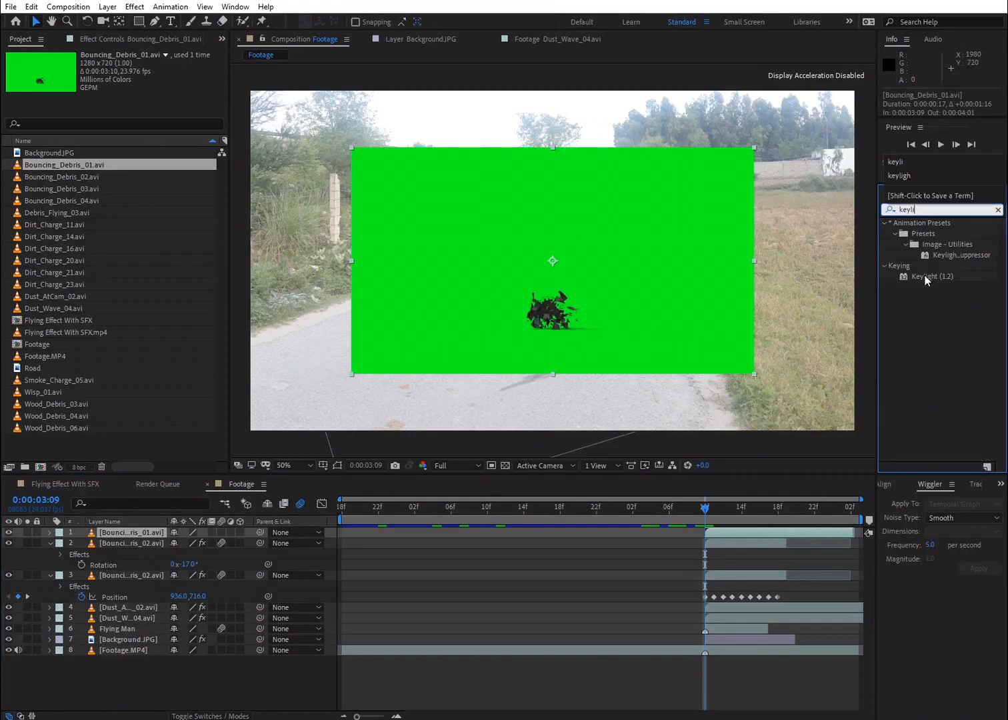
left_click_drag(925, 275, 472, 242)
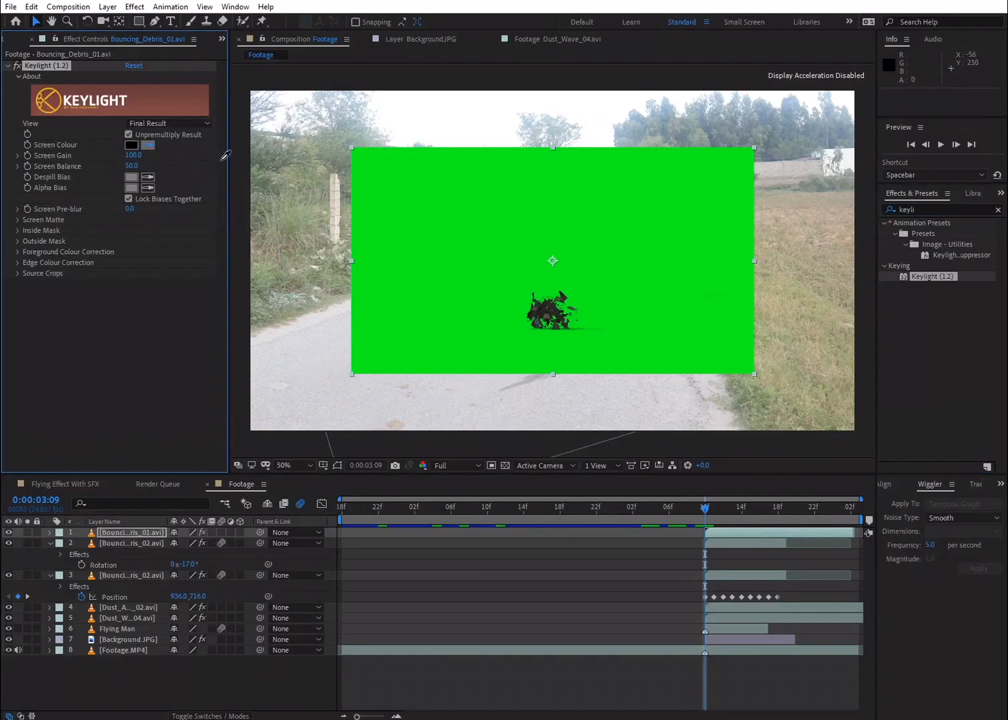
left_click(465, 205)
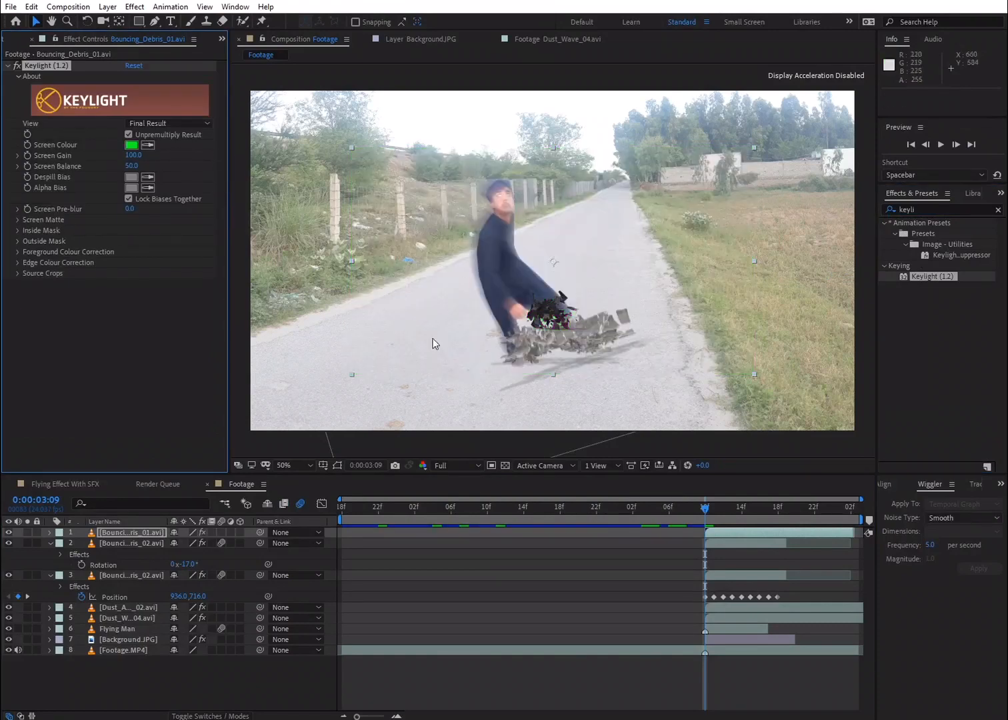
left_click(32, 7)
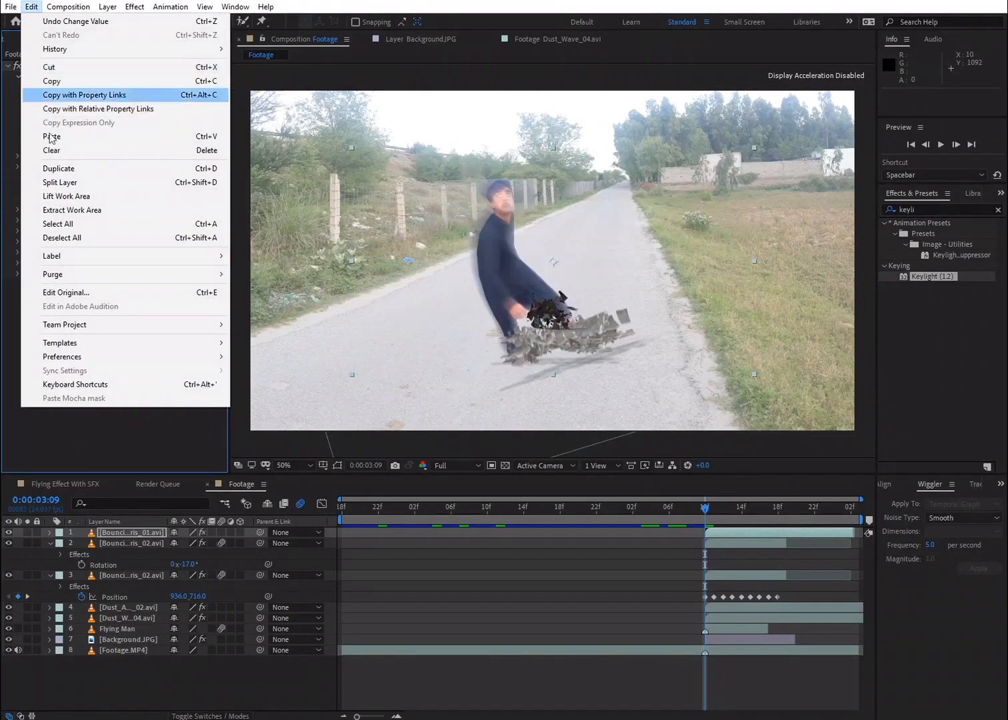
left_click(61, 144)
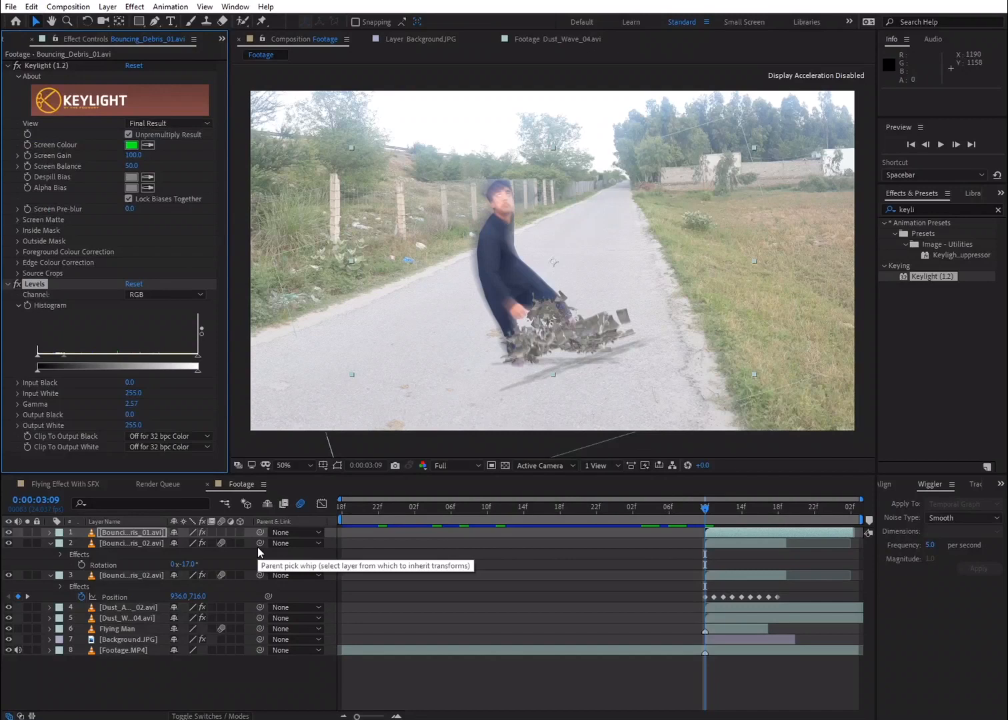
Step: Rotate the Bouncing_Debris_01 layer counterclockwise to match the tilt of the existing debris and move it over the man's feet
left_click(121, 577)
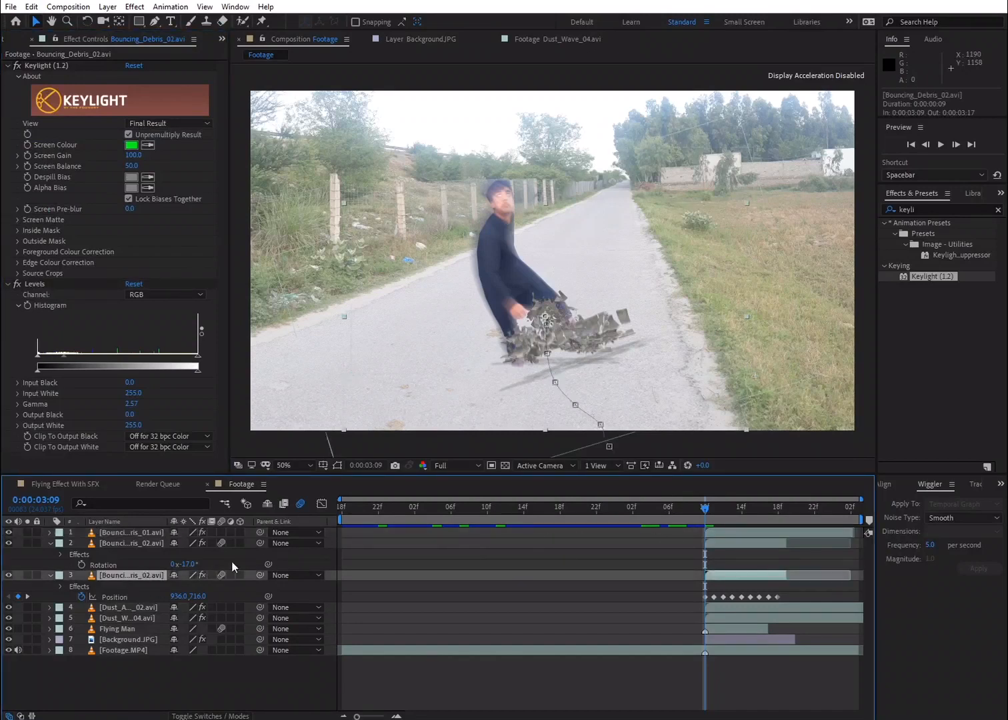
left_click(152, 535)
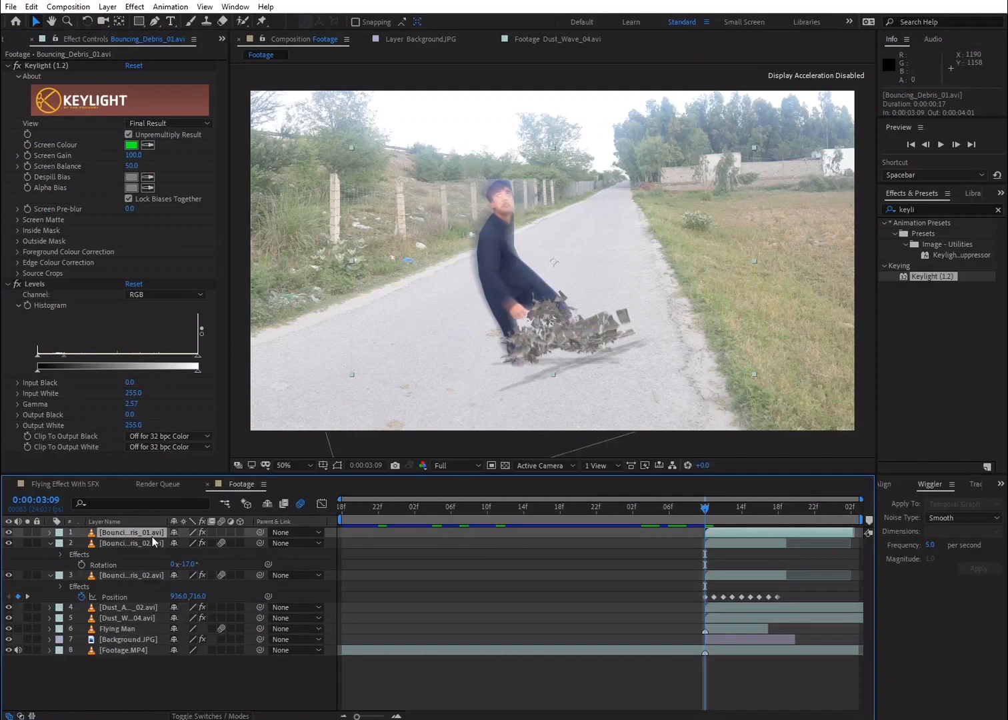
key("r")
left_click_drag(183, 543, 171, 543)
left_click_drag(582, 313, 563, 349)
Step: Parent the Bouncing_Debris_01 layer to the Bouncing_Debris_02 layer directly below it and preview the composition
left_click_drag(261, 531, 148, 556)
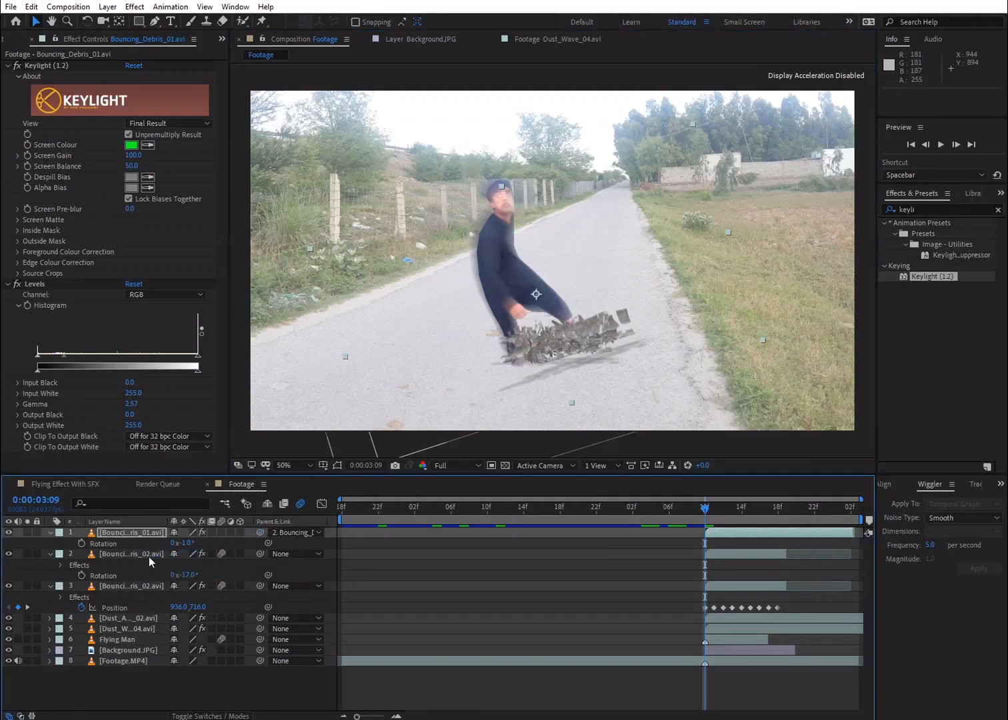
key("space")
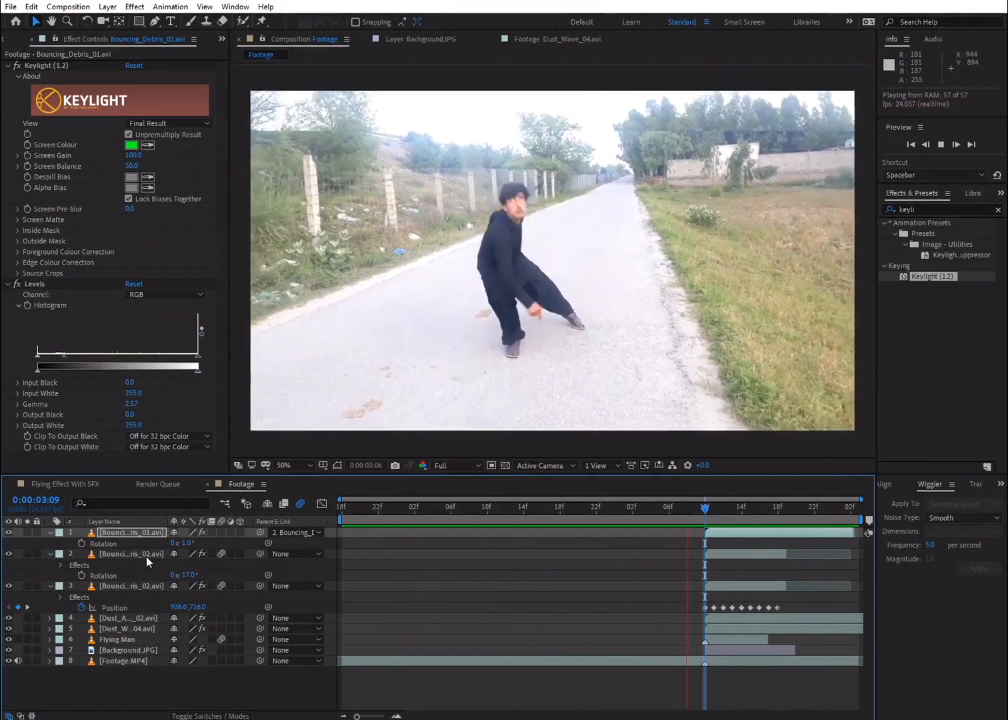
key("space")
Step: At 0:00:03:11, scale the Bouncing_Debris_01 layer to 206.6%, shift it upward over the burst, and preview the result
left_click_drag(660, 513, 724, 525)
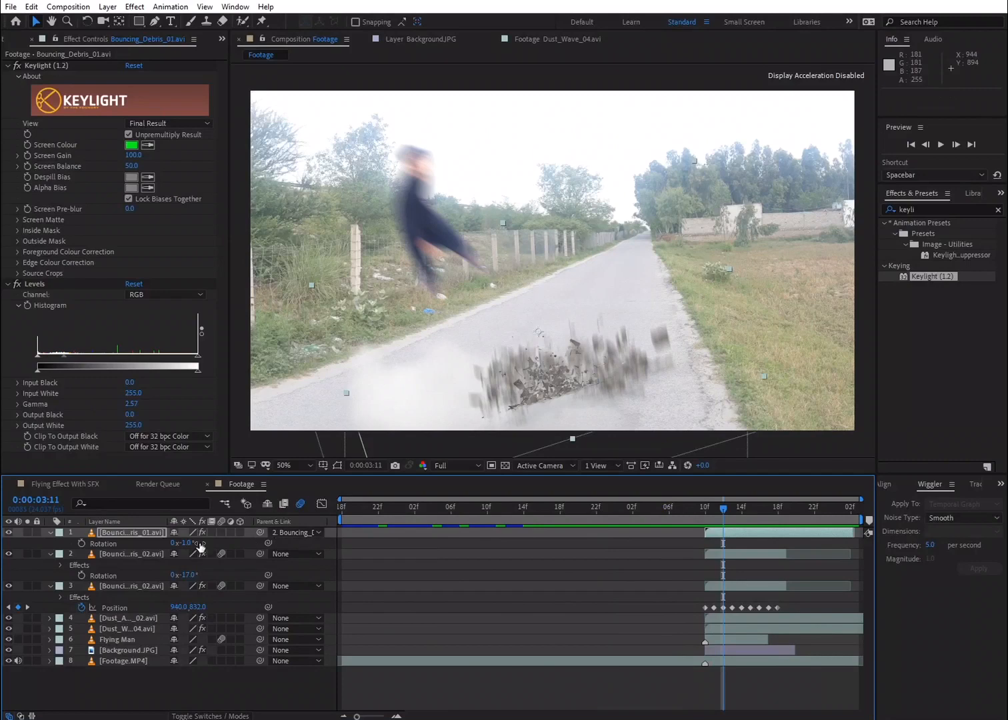
left_click_drag(189, 544, 277, 555)
left_click_drag(542, 372, 535, 273)
key("space")
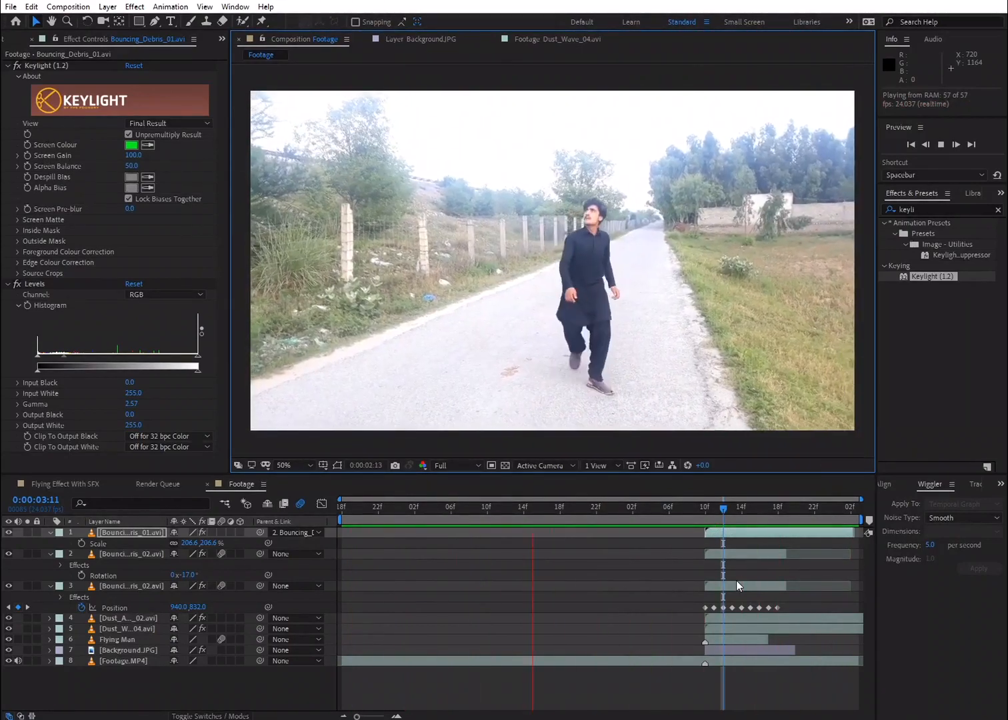
key("space")
Step: Enable motion blur on the Bouncing_Debris_01 layer, preview the blast, and return to 0:00:03:11
left_click(722, 513)
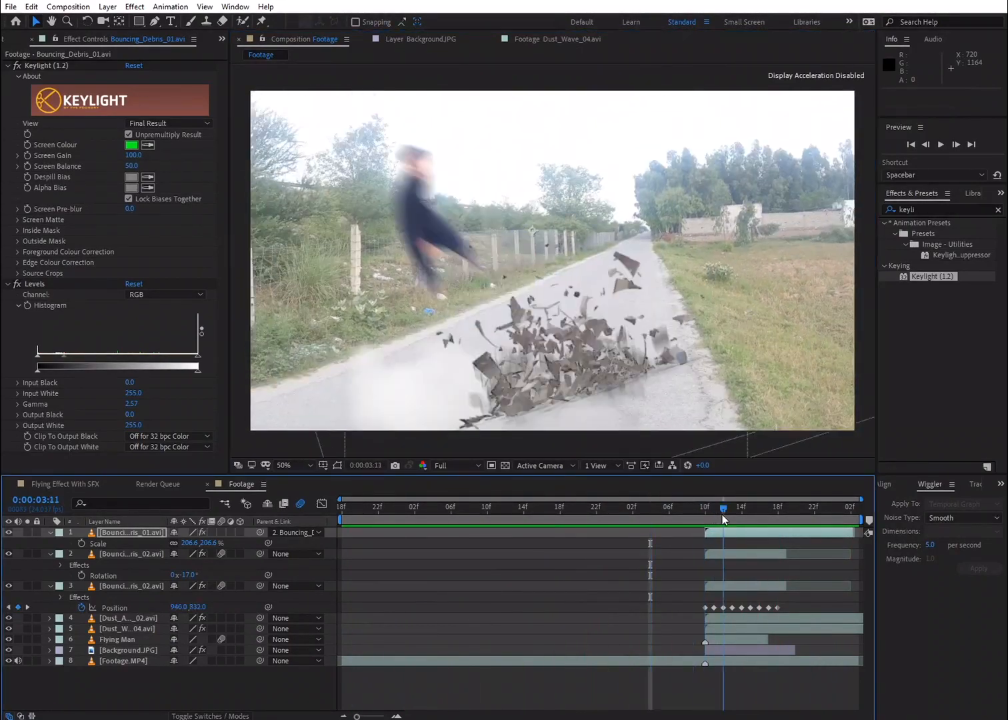
left_click(222, 532)
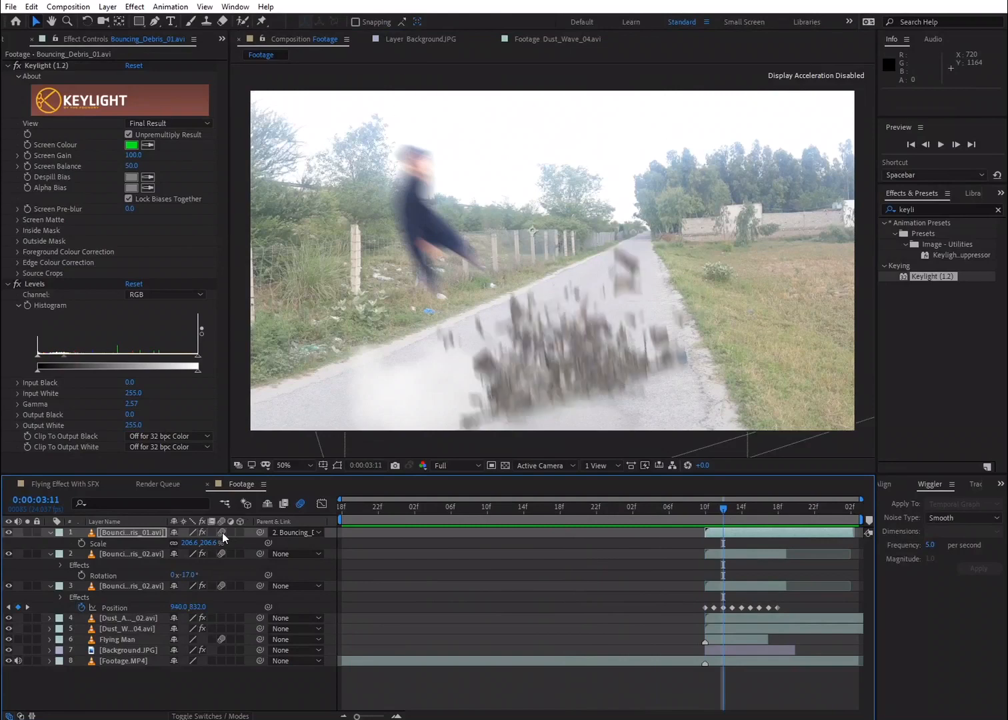
key("space")
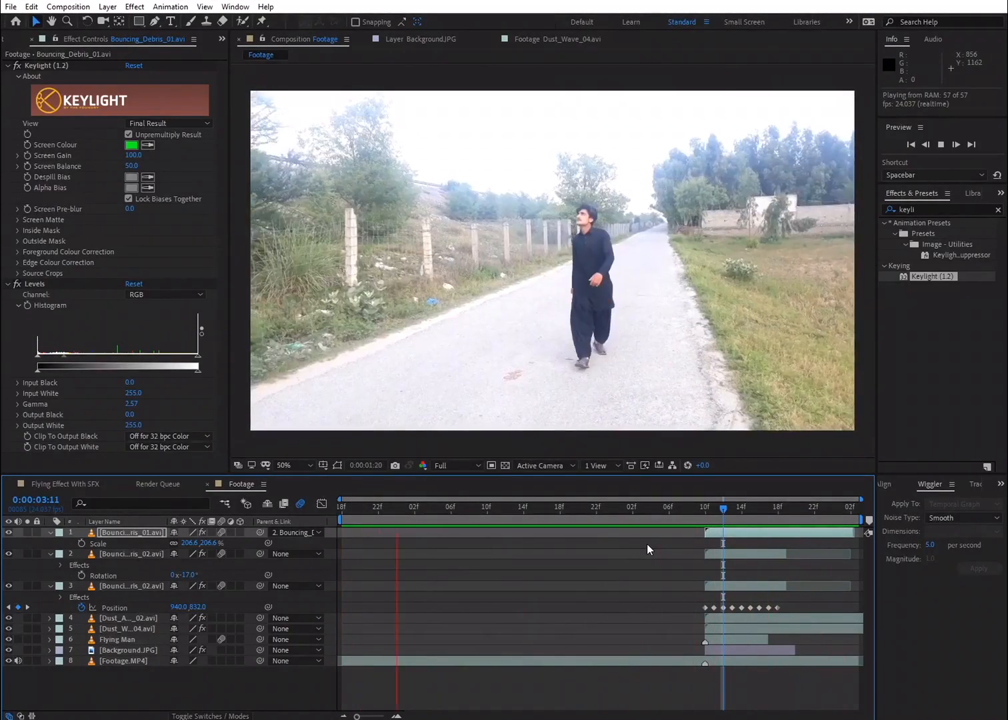
key("space")
left_click_drag(682, 507, 721, 515)
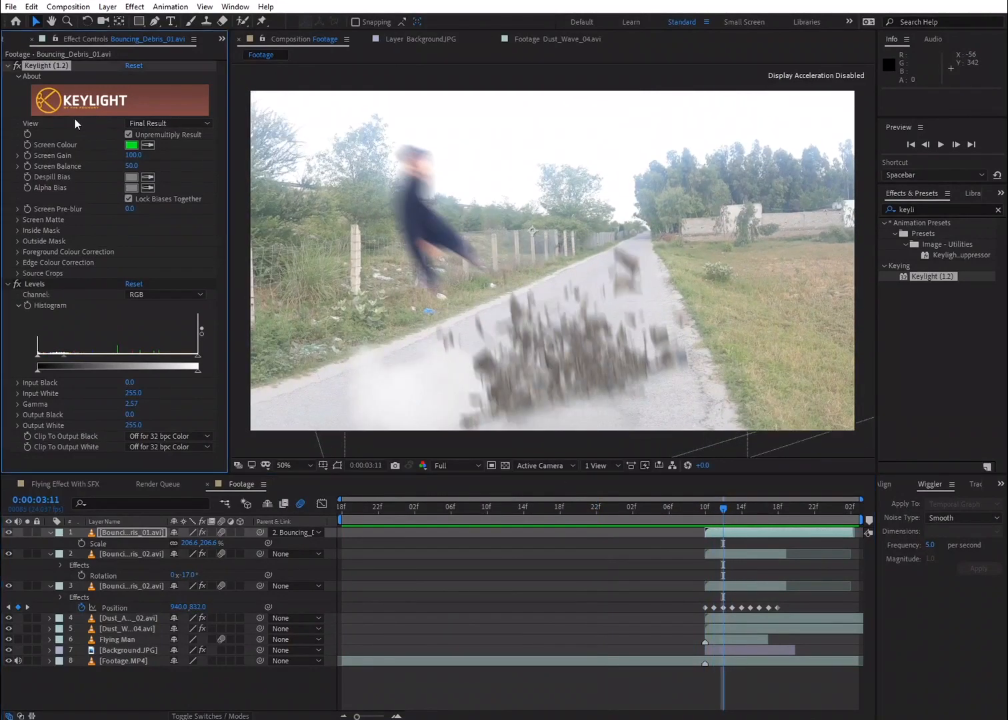
Step: Examine the Dirt_Charge_11, Dirt_Charge_14 and Dirt_Charge_16 clips to choose a dirt burst for the effect
left_click(11, 41)
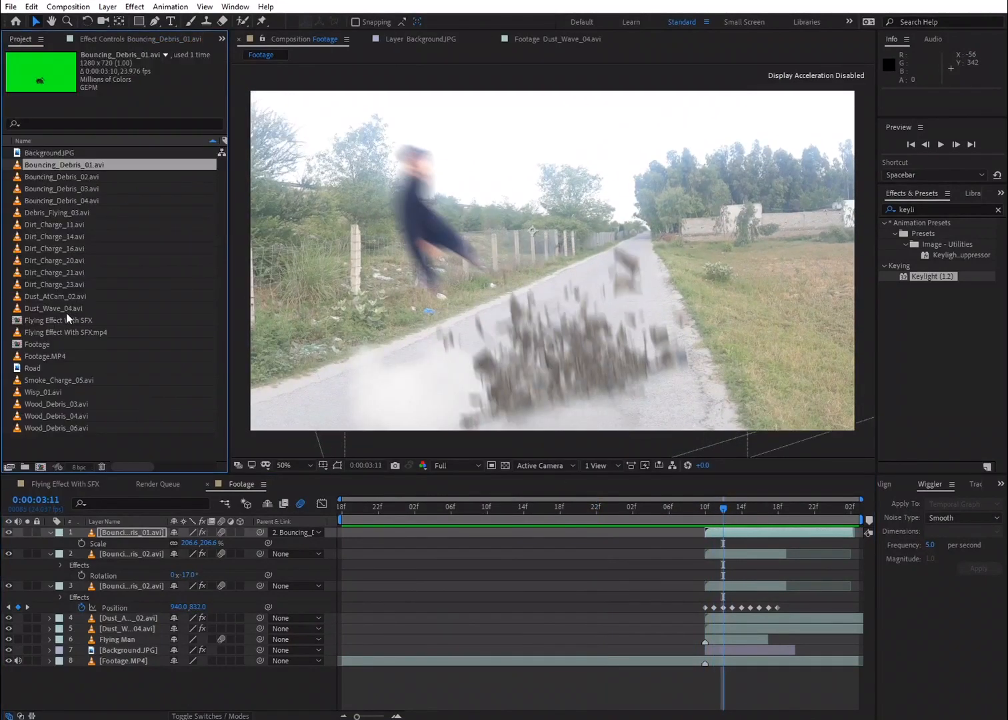
left_click(55, 261)
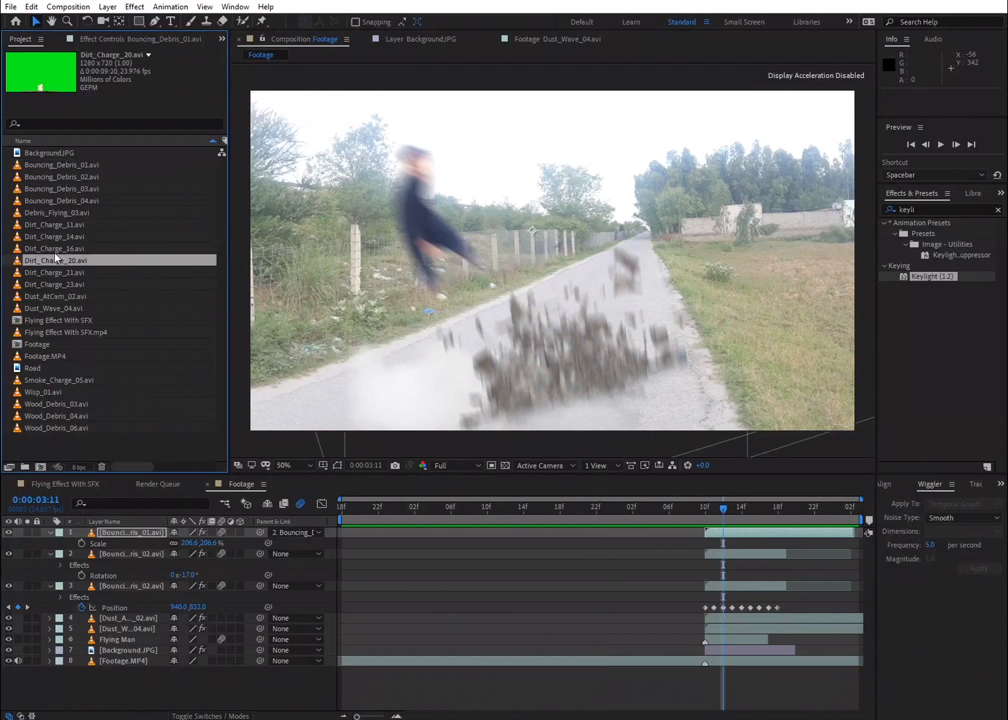
double_click(55, 226)
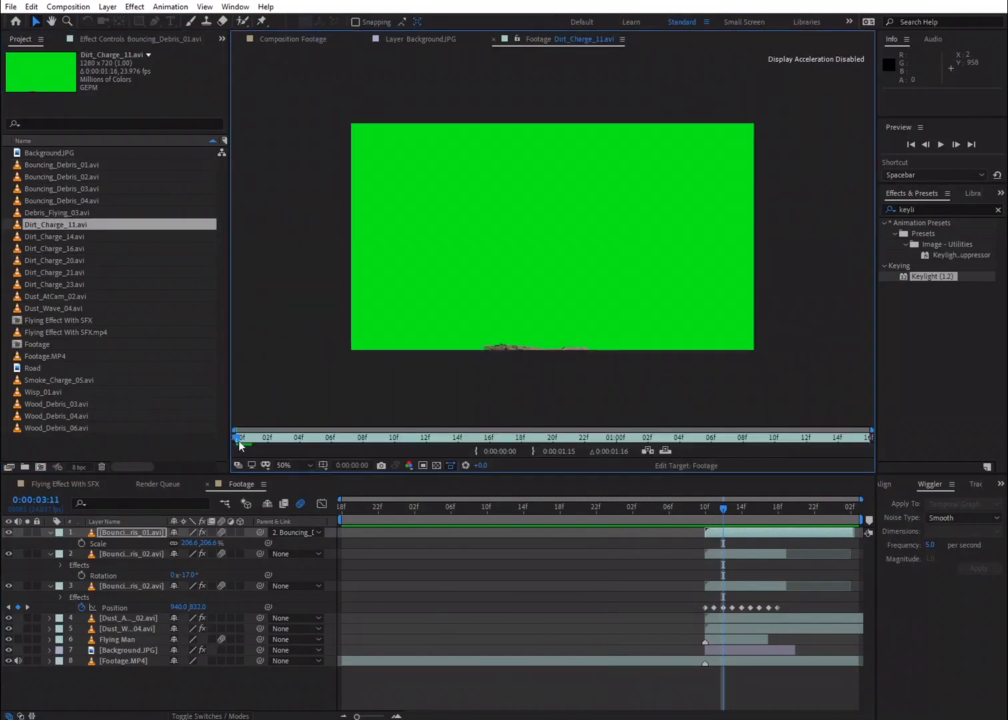
key("space")
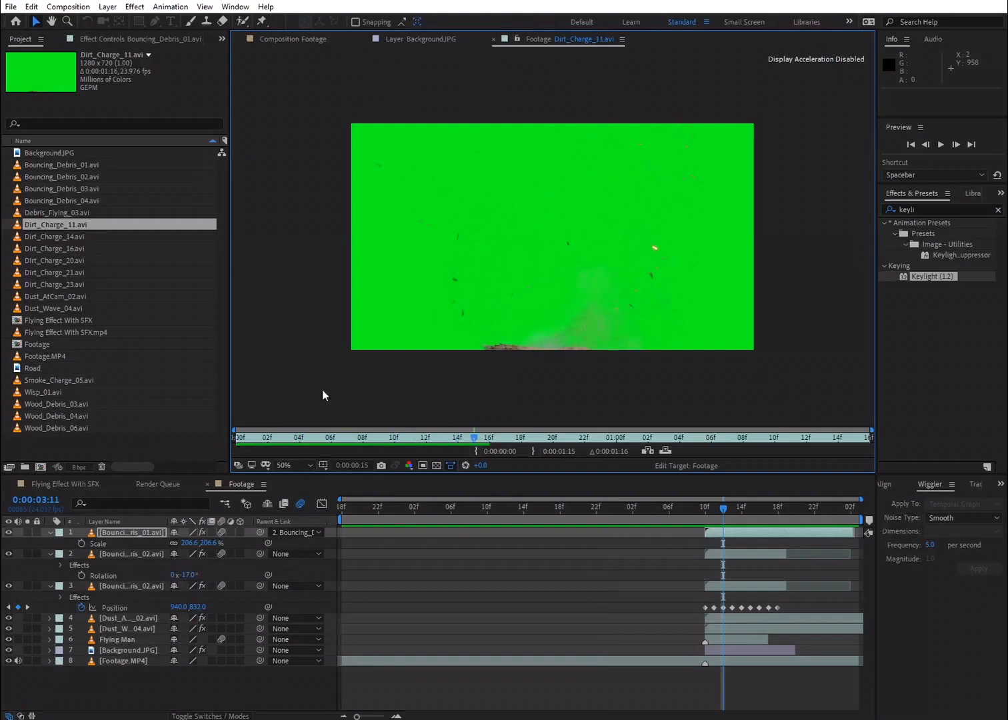
double_click(44, 238)
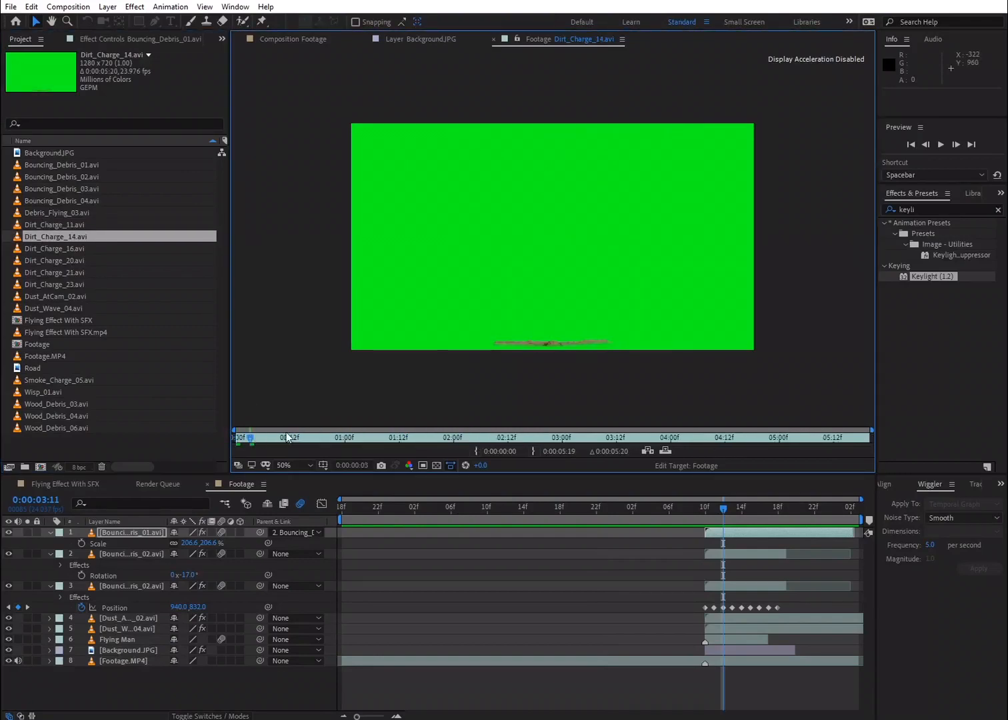
left_click(37, 248)
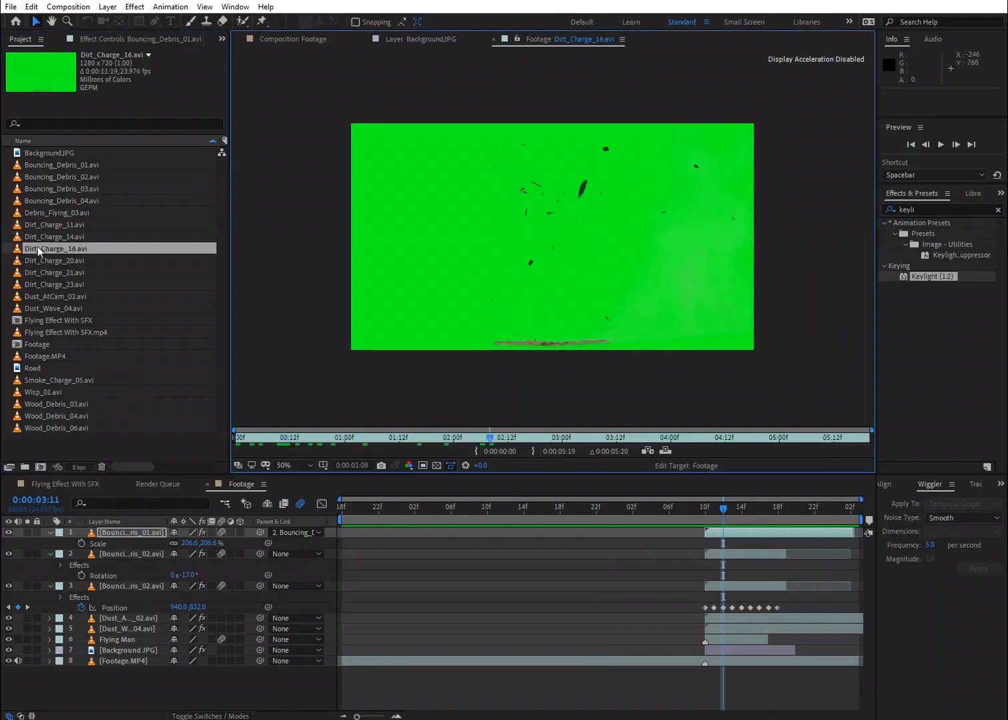
double_click(38, 246)
left_click_drag(259, 436, 324, 433)
Step: Add Dirt_Charge_16.avi as the topmost layer of the Footage composition and time-stretch it to a factor of 20
left_click_drag(62, 247, 120, 532)
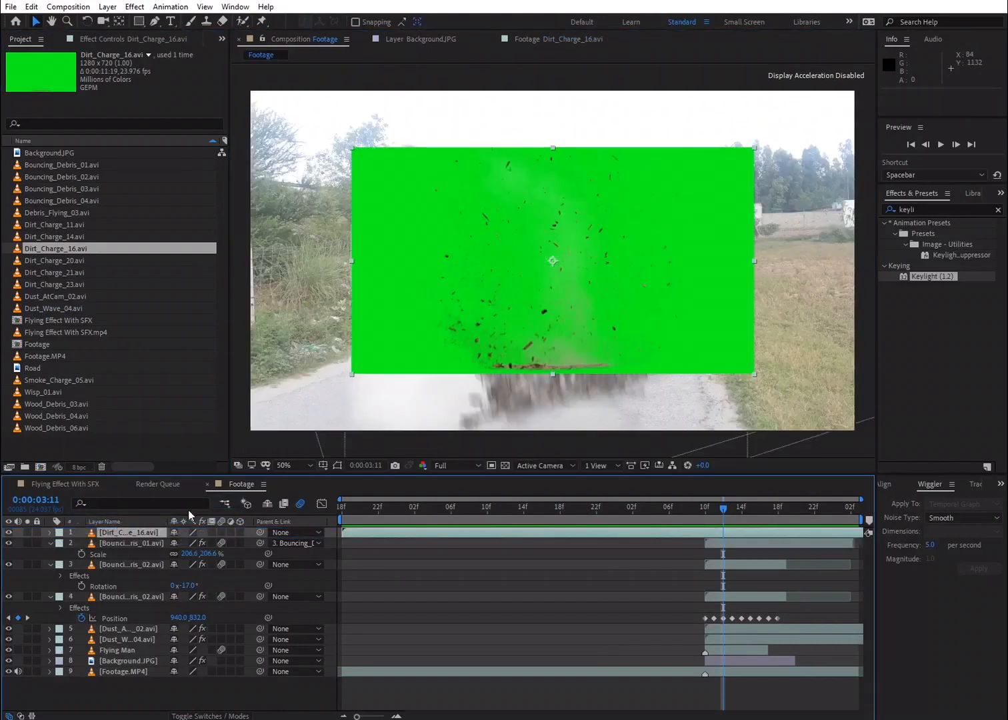
right_click(118, 532)
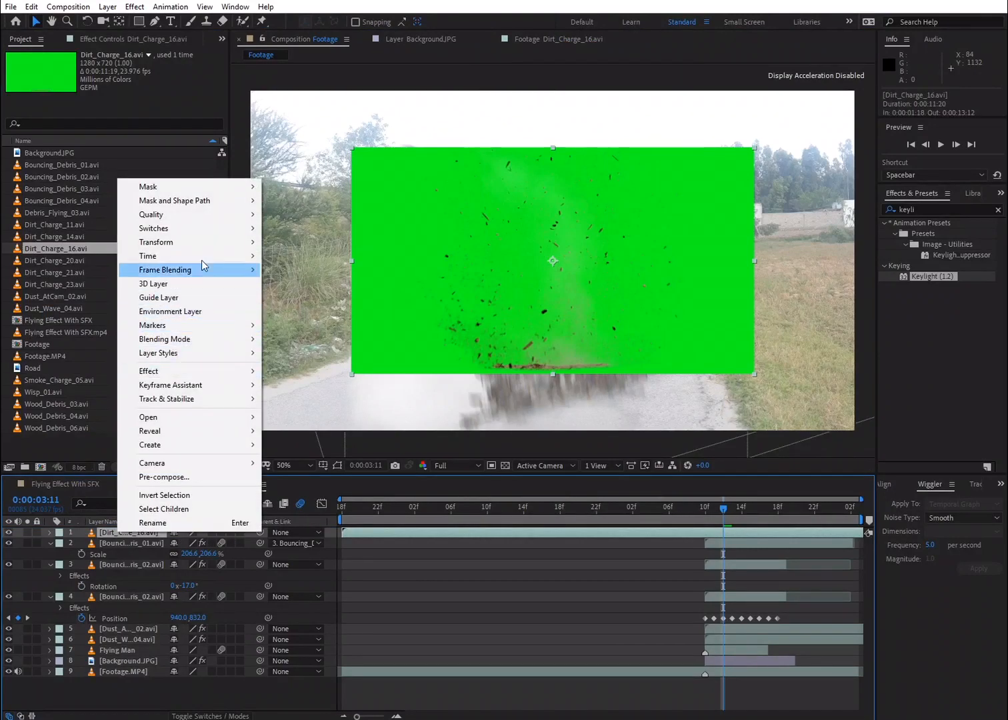
mouse_move(219, 258)
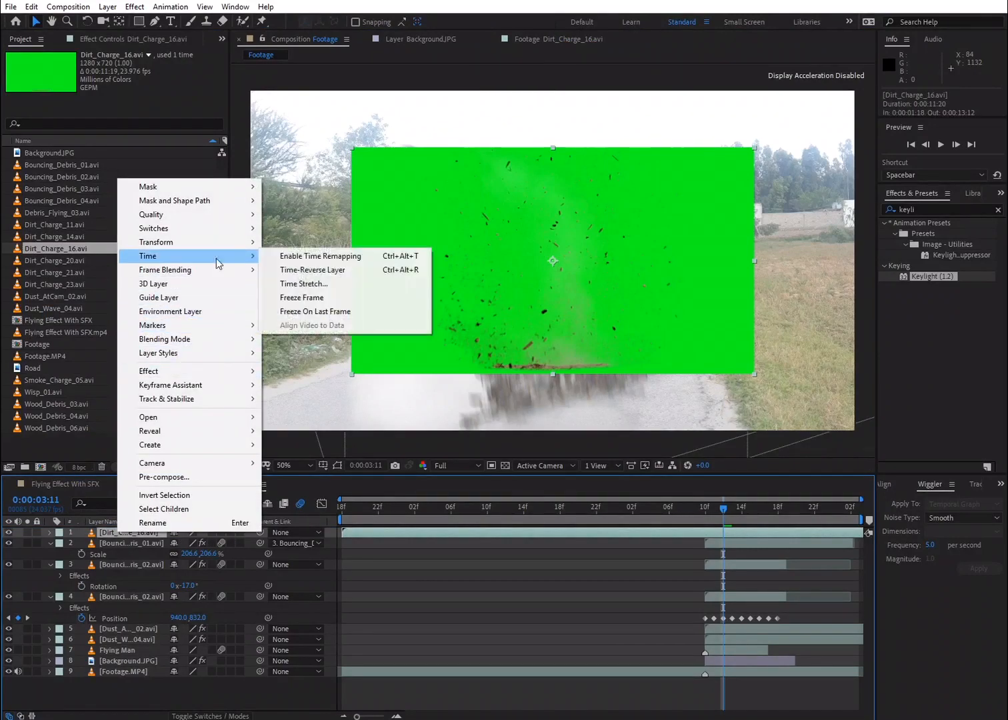
left_click(305, 284)
type("50")
key("Return")
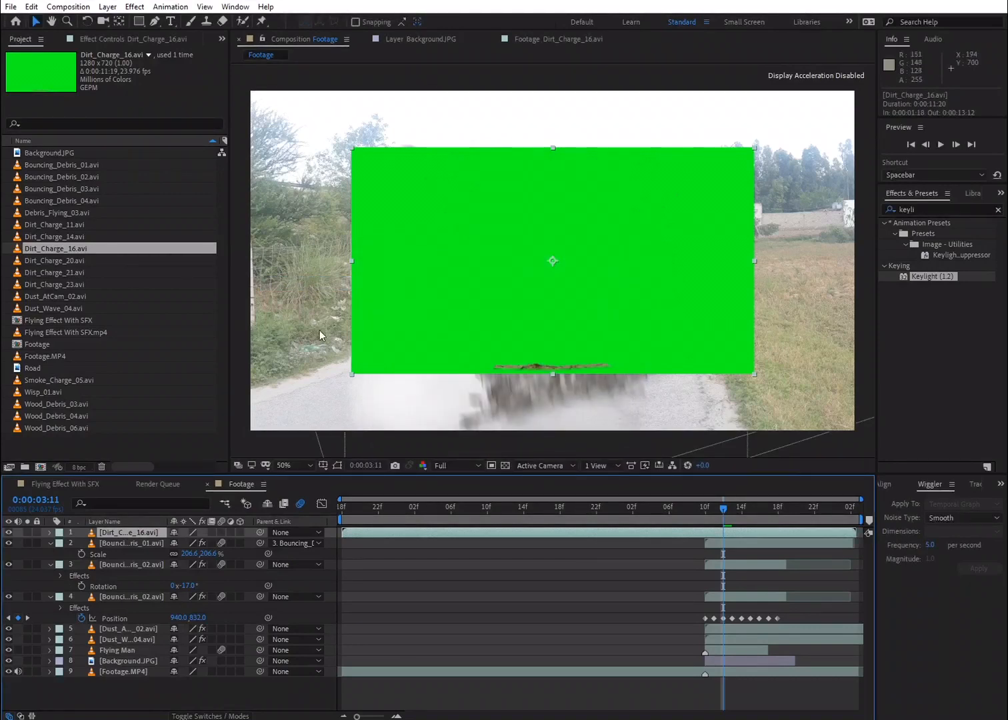
Step: Apply Keylight (1.2) to the Dirt_Charge_16 layer and sample its green background as the Screen Colour
left_click_drag(916, 279, 659, 301)
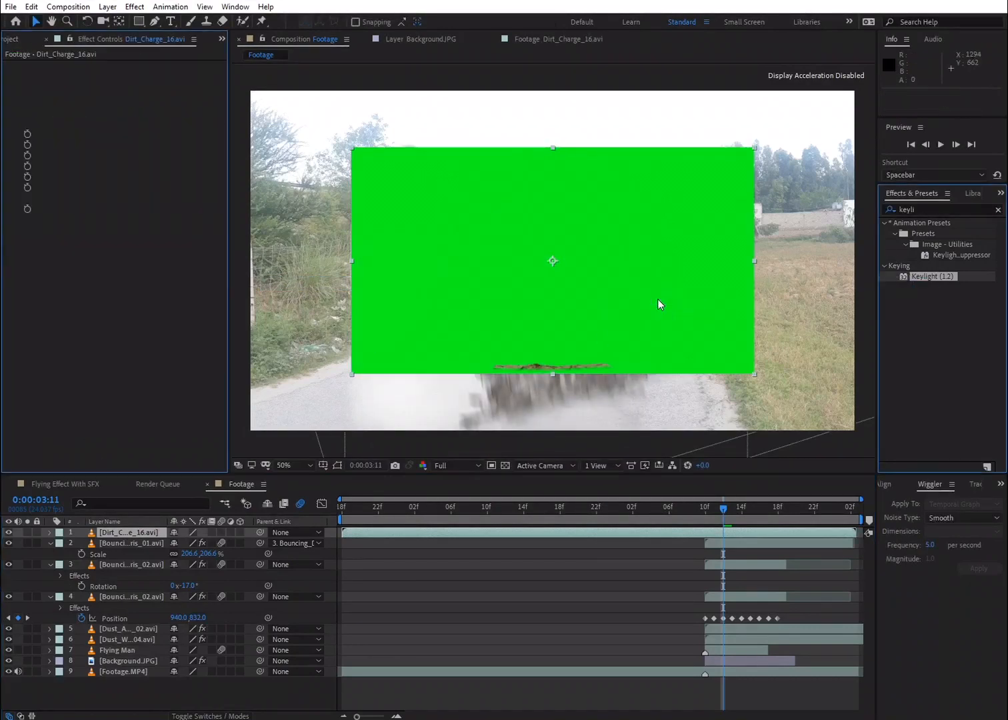
left_click(147, 145)
left_click(443, 219)
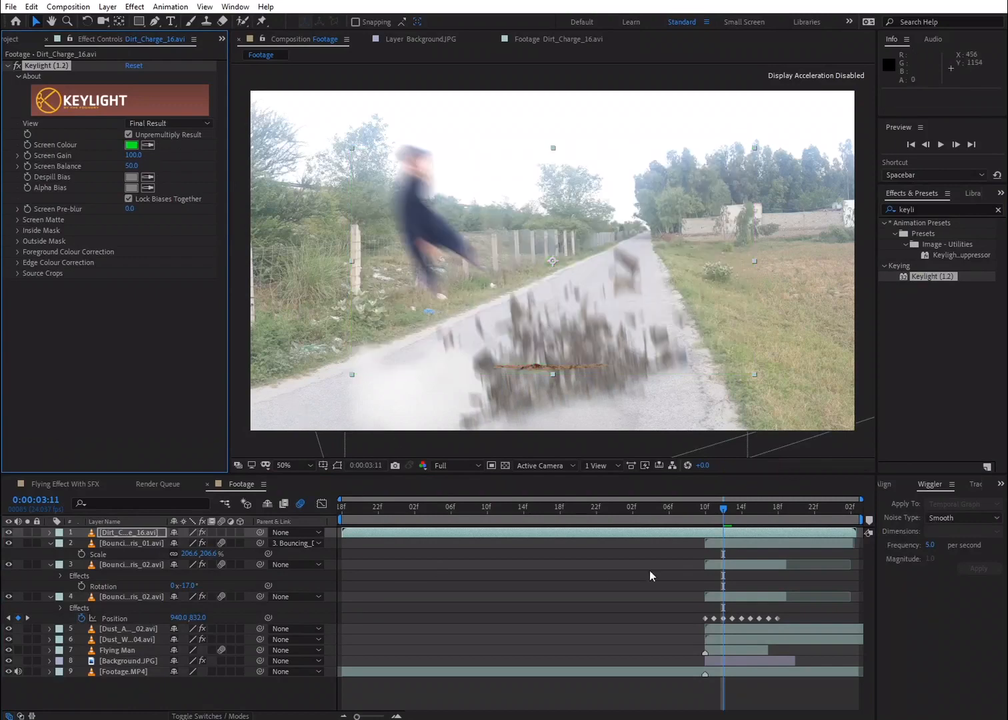
Step: Shift the Dirt_Charge_16 layer to start at 0:00:03:09 and check its burst up to 0:00:03:11
left_click_drag(426, 538, 785, 536)
left_click(706, 512)
left_click_drag(707, 513, 721, 518)
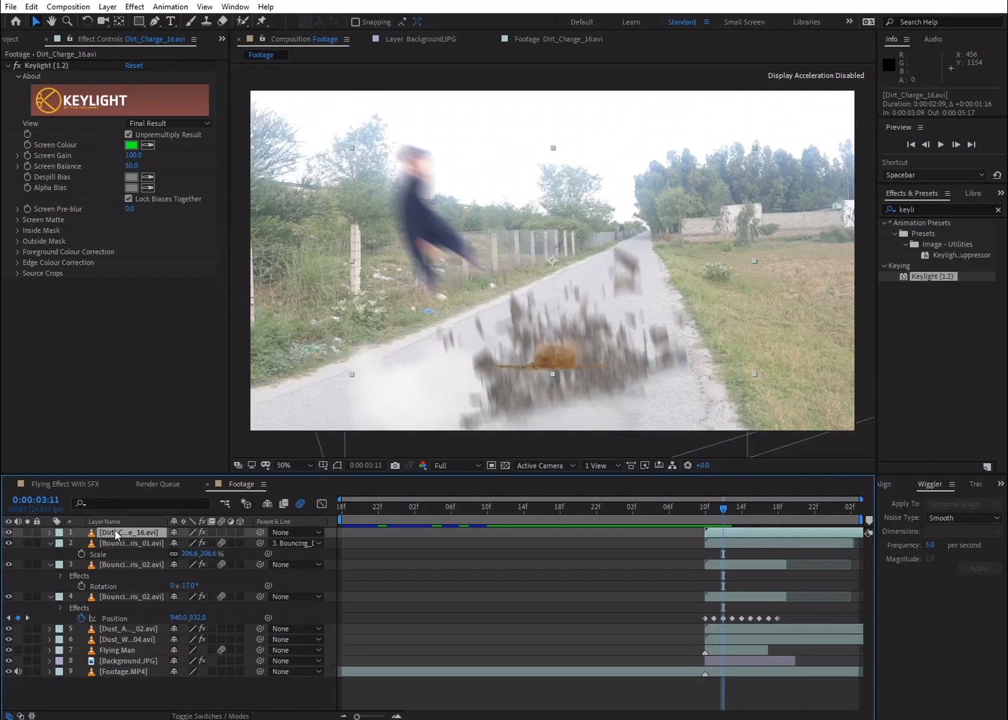
Step: Set the Dirt_Charge_16 layer's time-stretch factor to 10
right_click(117, 534)
mouse_move(218, 253)
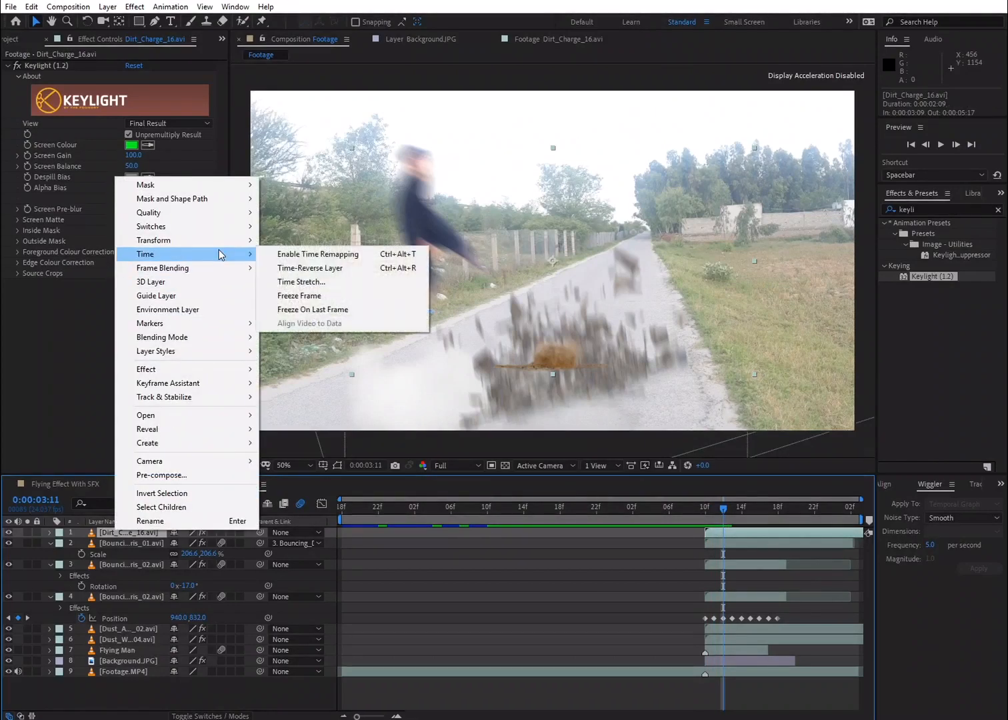
left_click(291, 282)
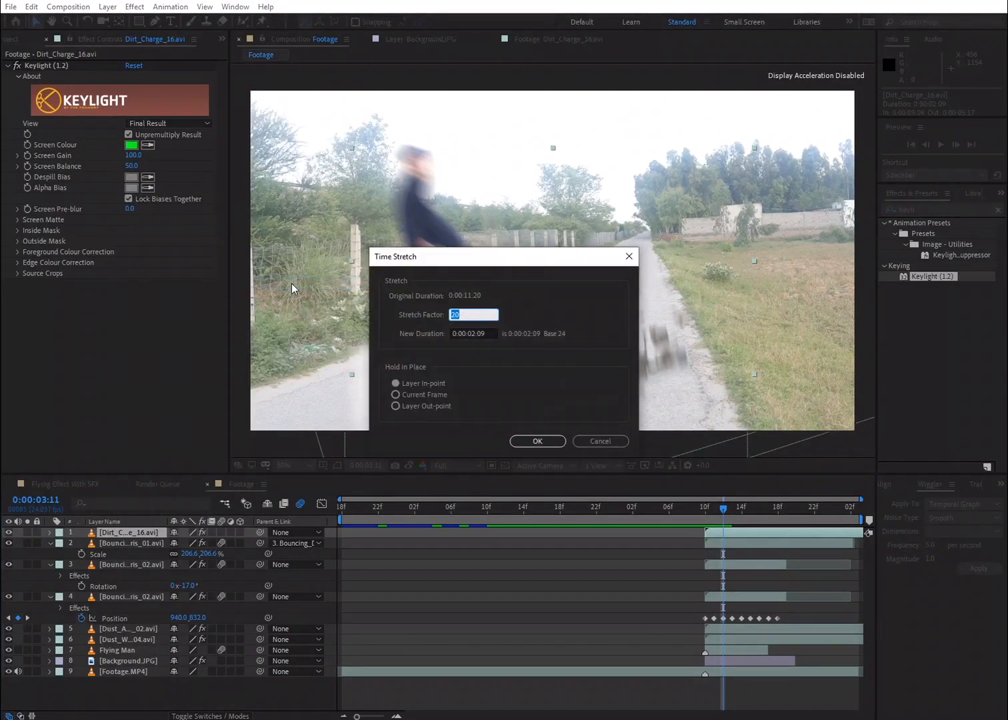
type("10")
key("Return")
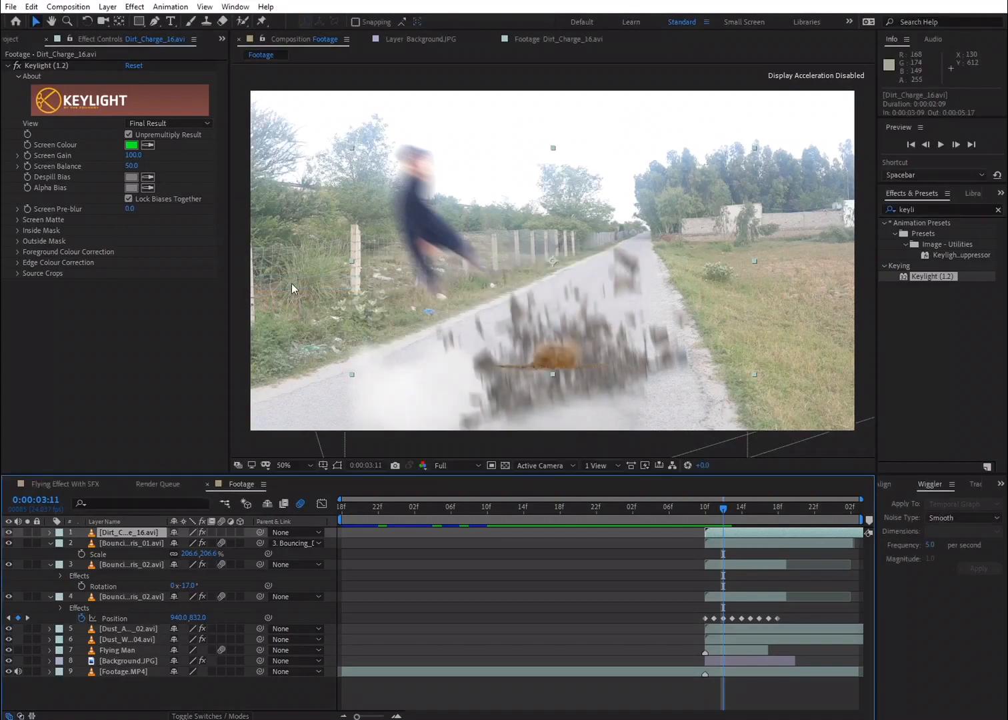
Step: Parent the Dirt_Charge_16 layer to layer 4, Bouncing_Debris_02, at 0:00:03:09 and set its rotation to -17°
left_click_drag(721, 510, 706, 510)
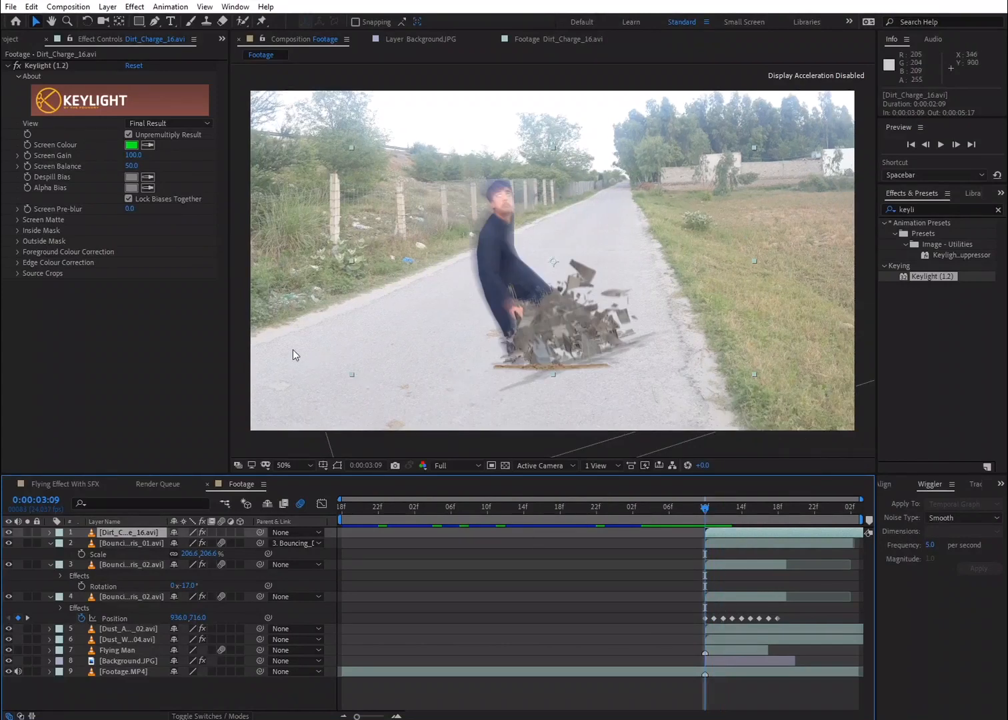
left_click_drag(259, 533, 142, 595)
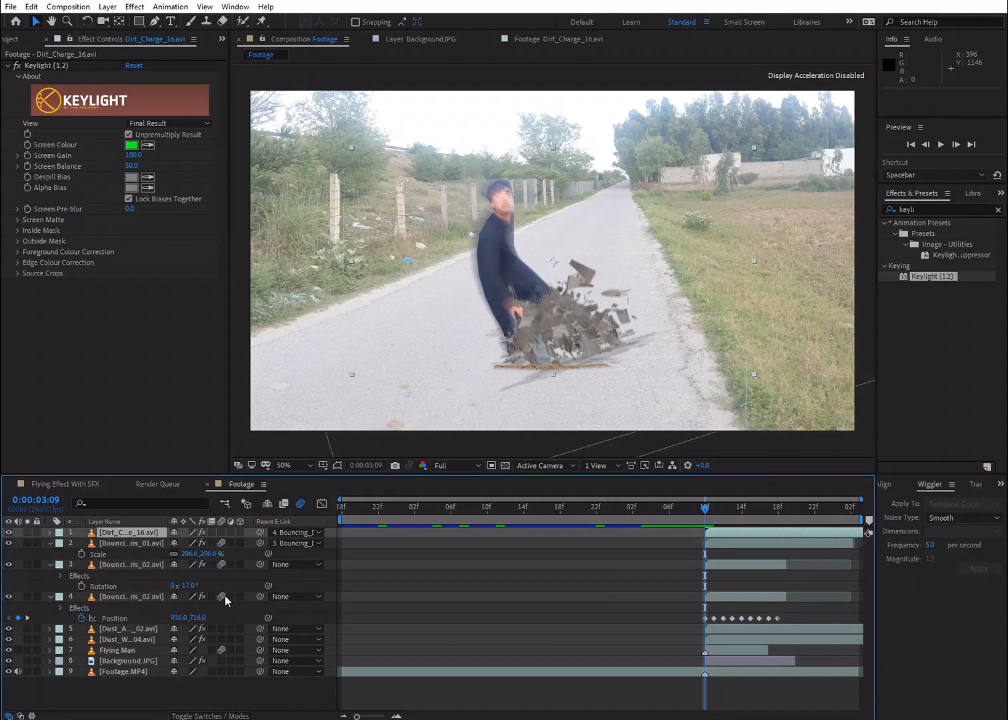
key("r")
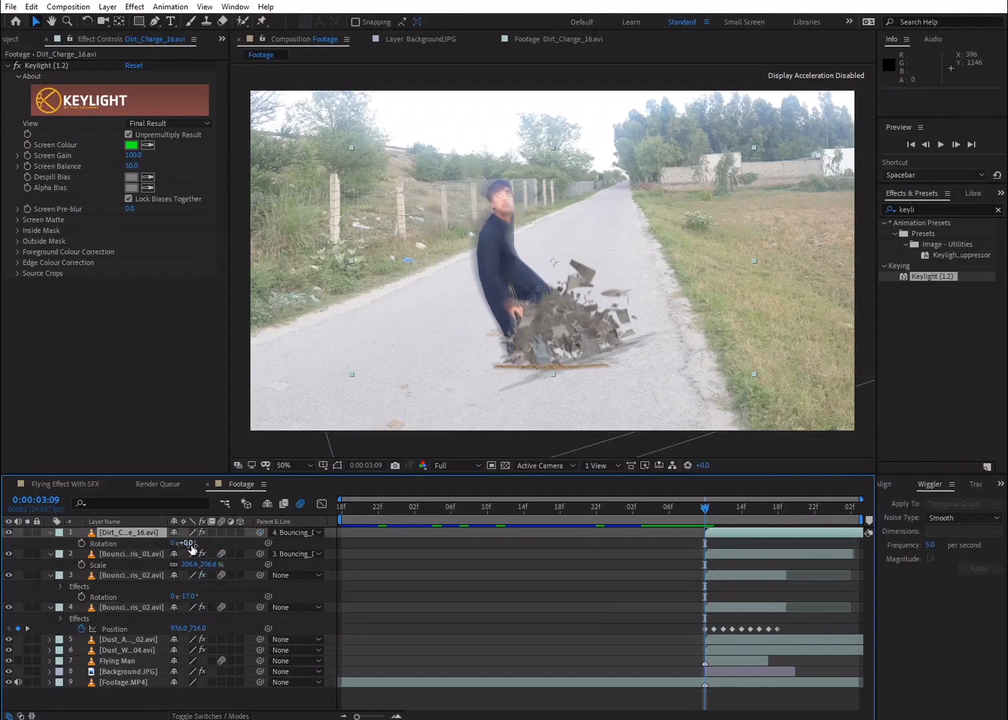
left_click_drag(185, 544, 182, 546)
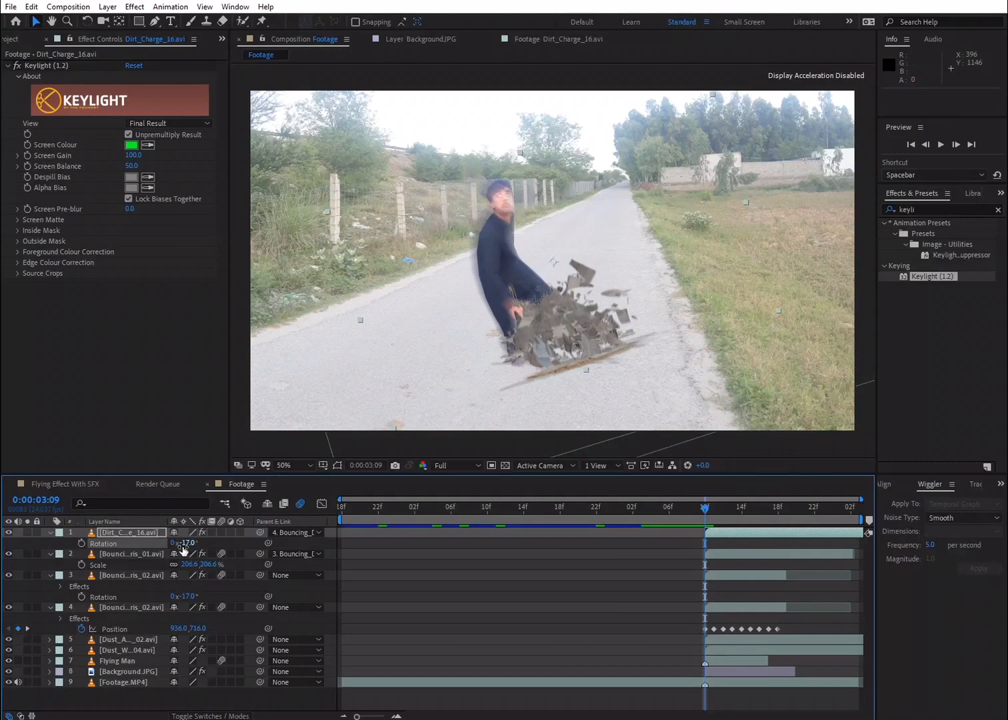
Step: Move the Dirt_Charge_16 layer to about 624, 124 so it sits on the debris, and preview the burst up to 0:00:03:11
left_click_drag(539, 358, 526, 335)
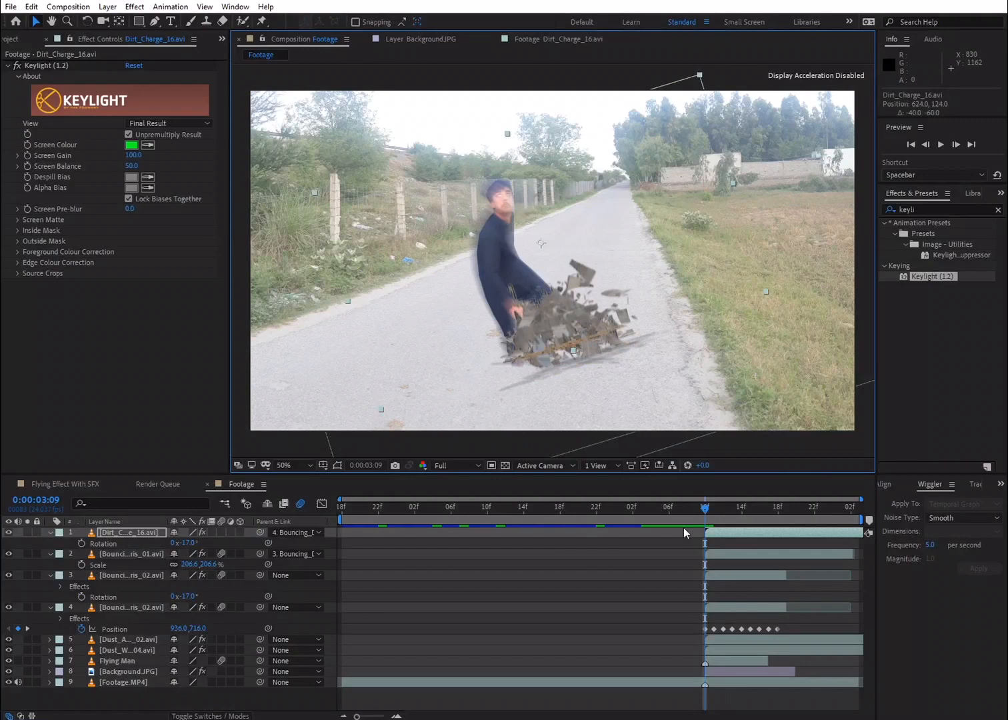
key("space")
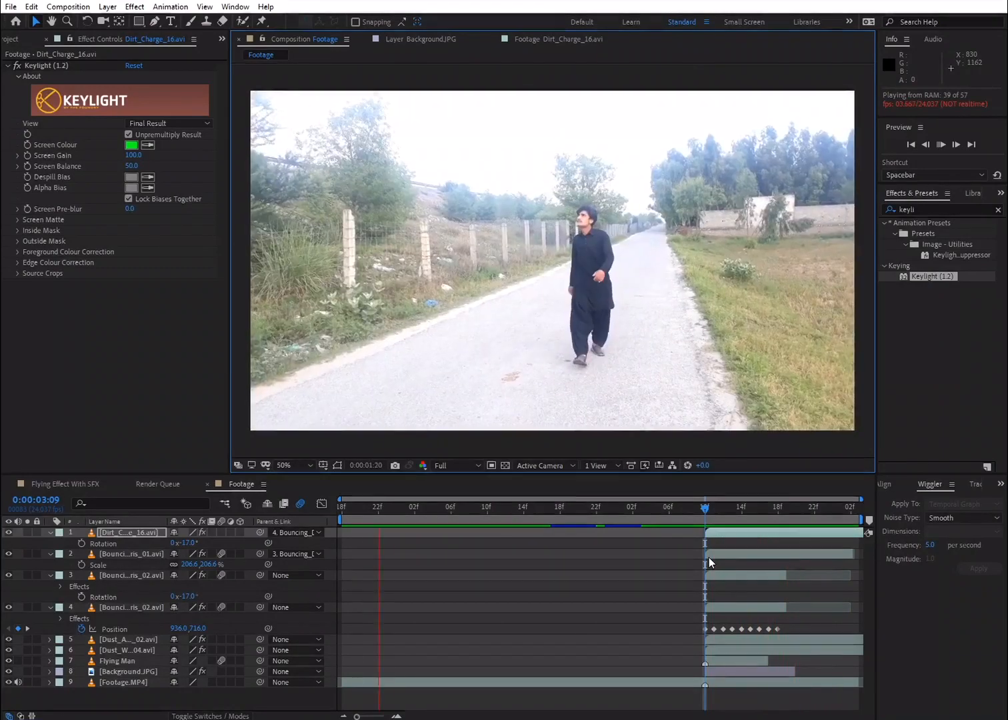
key("space")
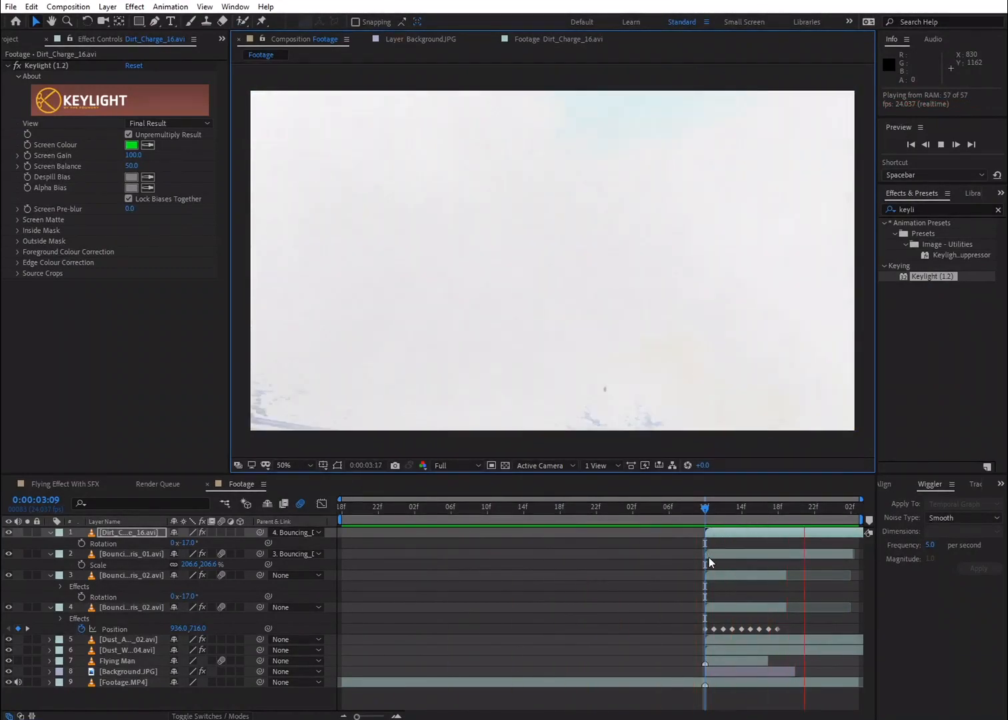
key("Page_Down")
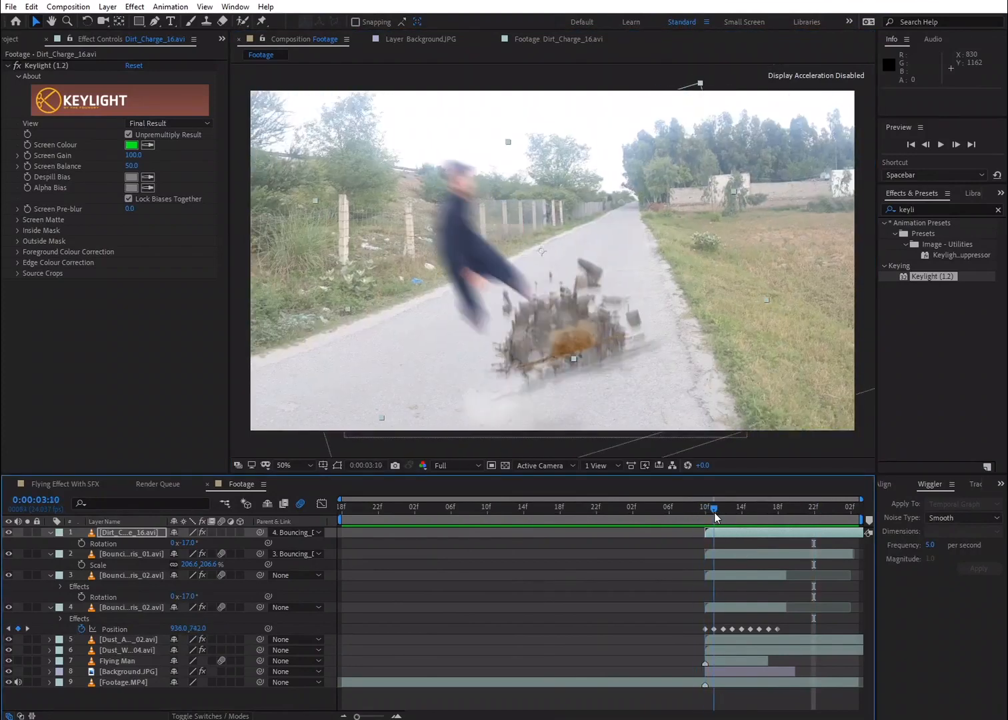
key("Page_Down")
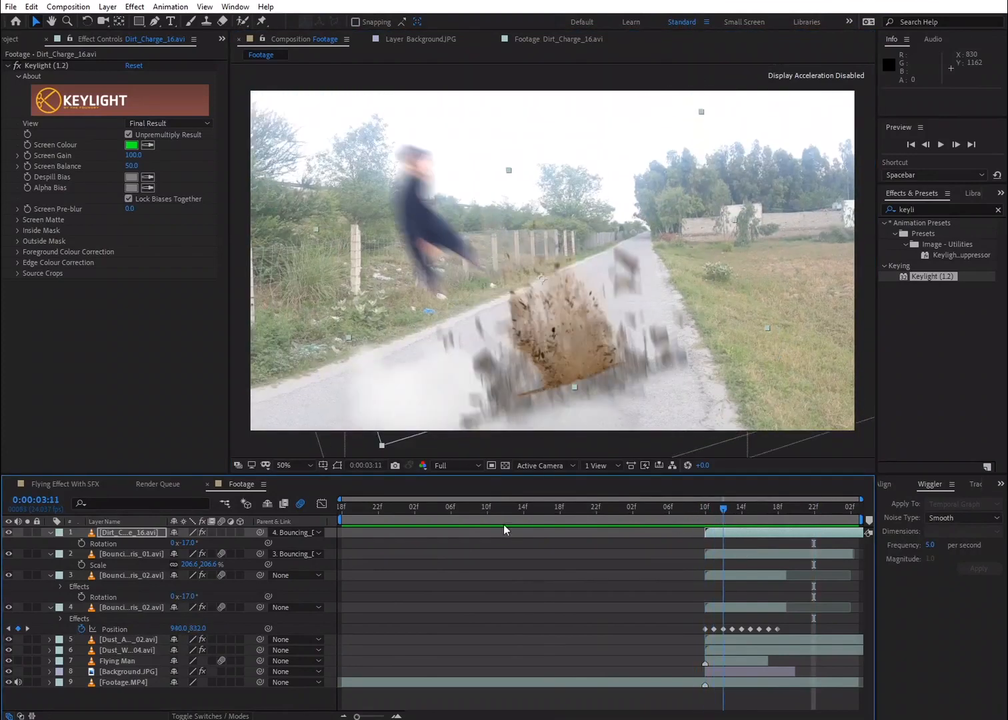
Step: Draw a closed 12-point mask on the Dirt_Charge_16 layer around the flat dirt edges either side of the burst's base
double_click(130, 534)
key("period")
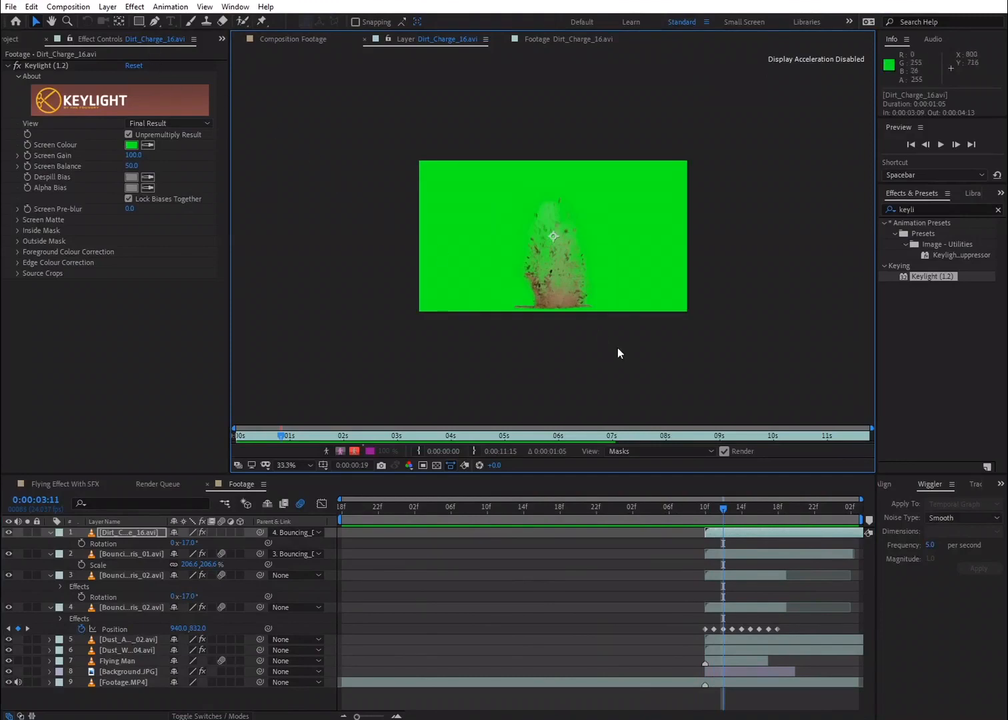
key("slash")
left_click_drag(577, 416, 570, 288)
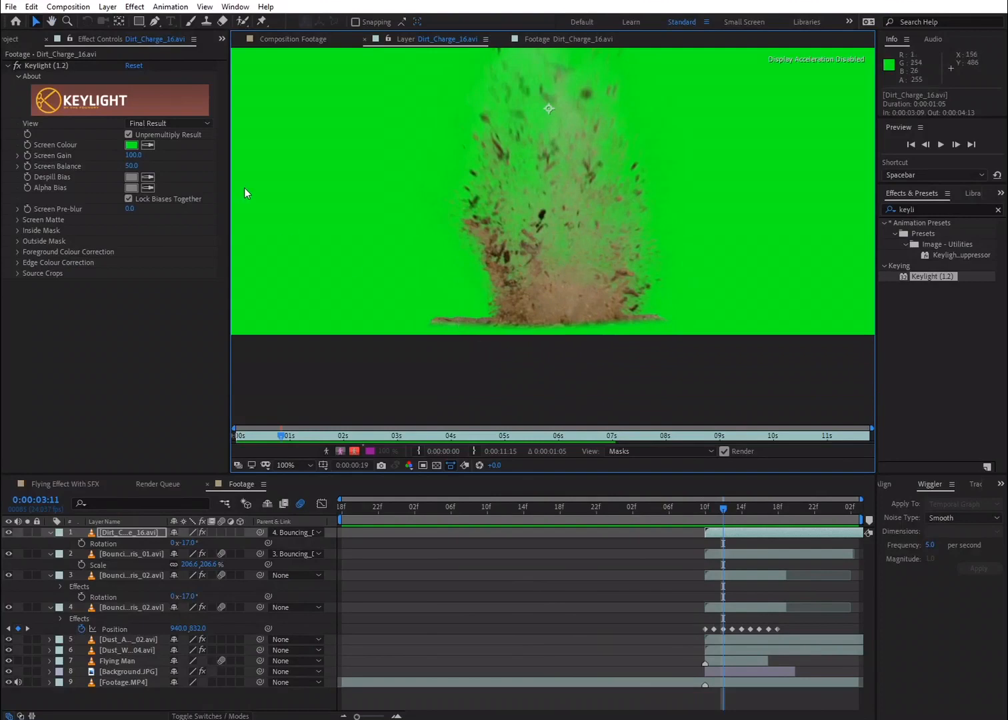
left_click(152, 22)
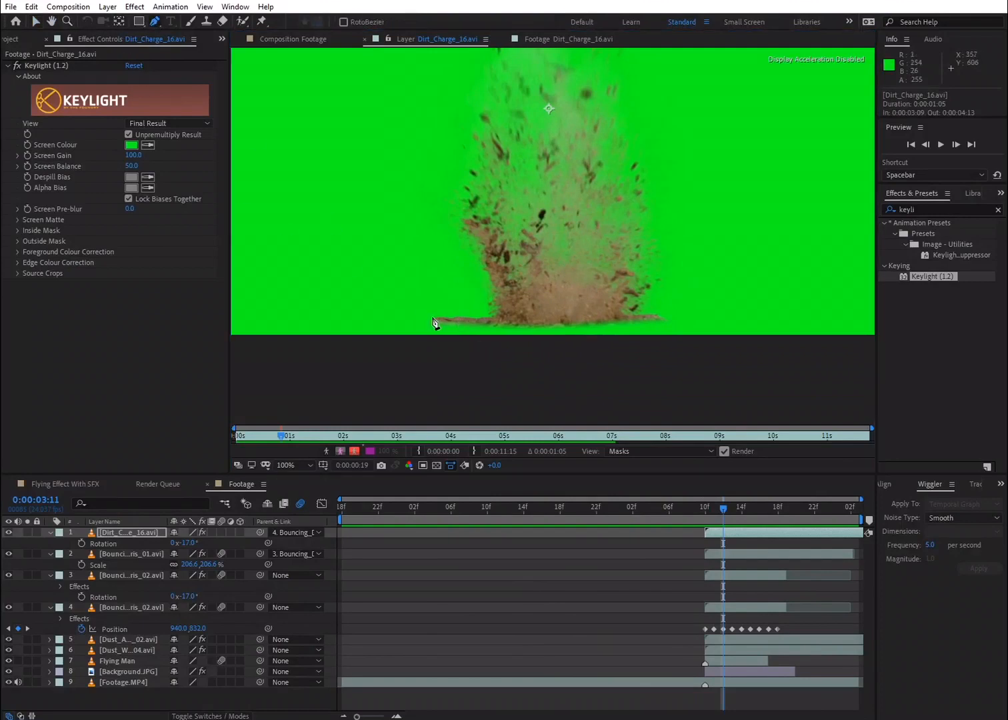
left_click(103, 533)
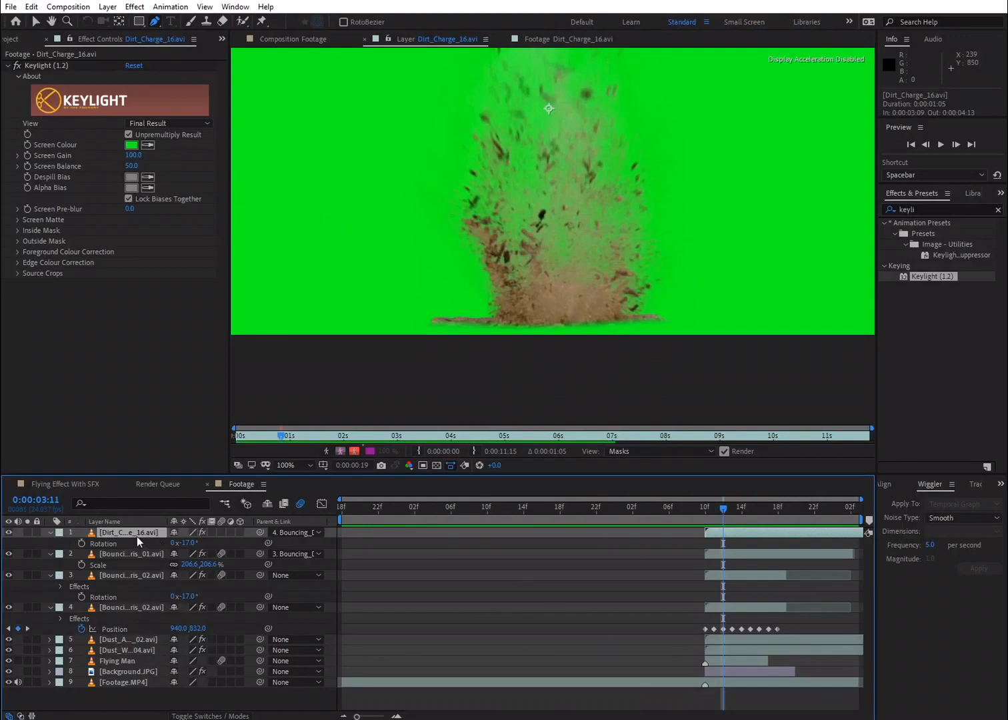
left_click(468, 300)
left_click(491, 322)
left_click(517, 334)
left_click(585, 334)
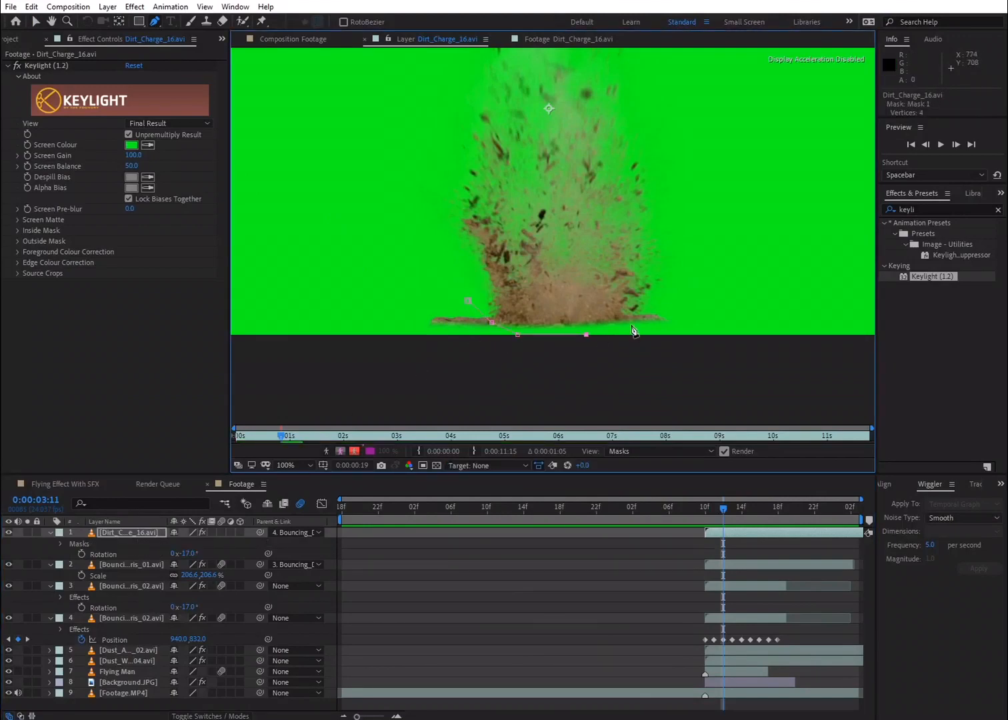
left_click(672, 366)
left_click(447, 379)
left_click(396, 345)
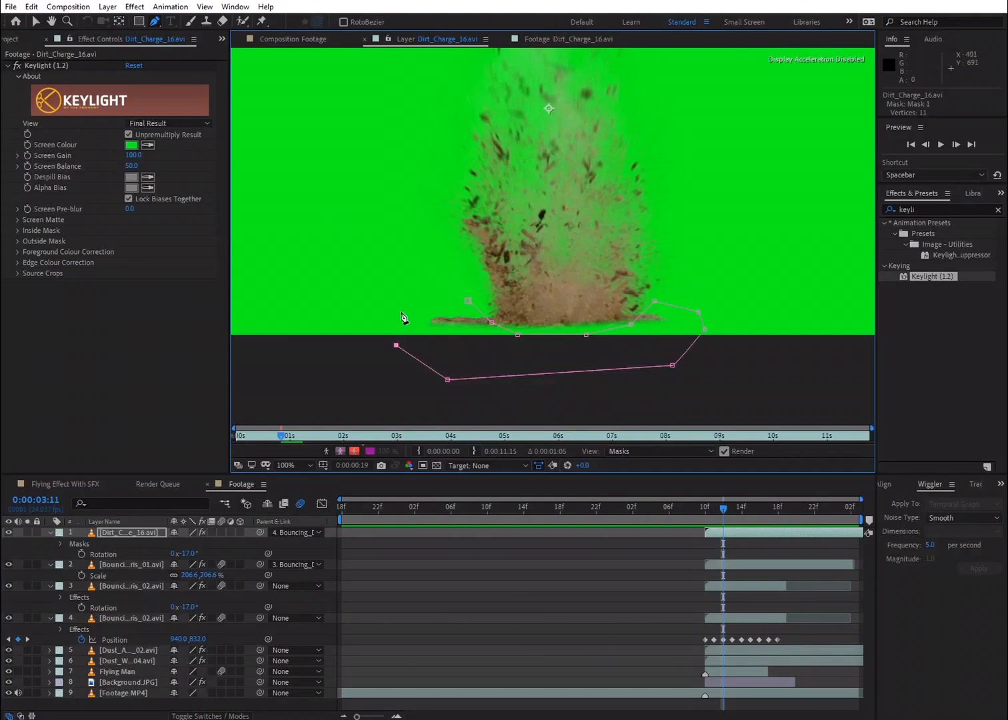
left_click(467, 301)
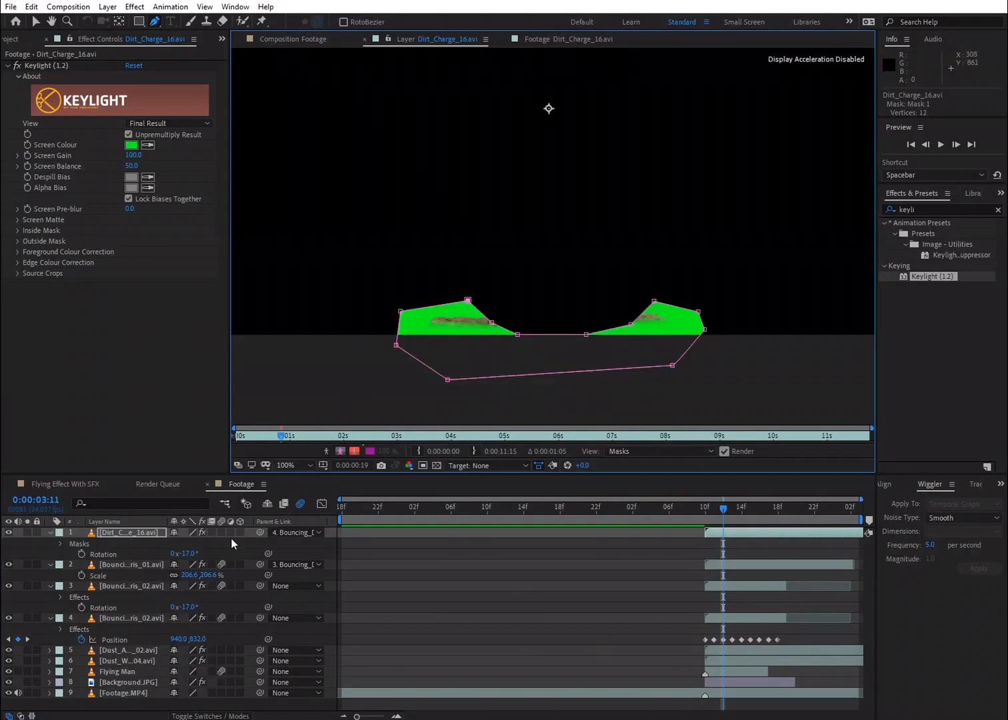
Step: Set Mask 1 to Subtract with a 27-pixel feather and return to the Footage composition view
key("m")
left_click(198, 543)
left_click(205, 584)
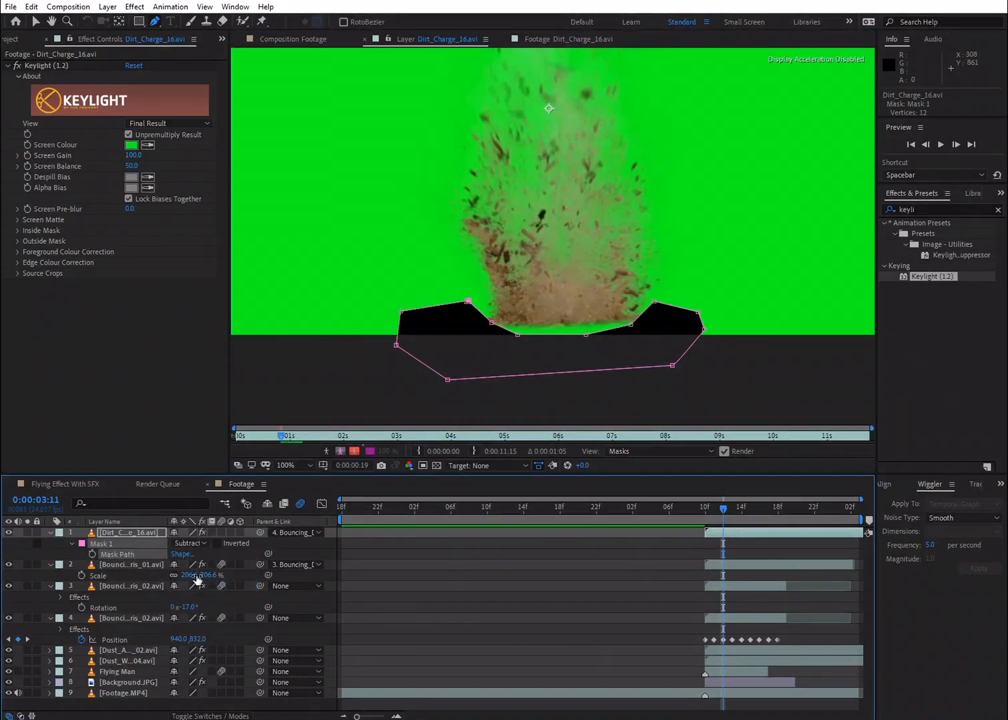
key("f")
left_click_drag(196, 555, 211, 553)
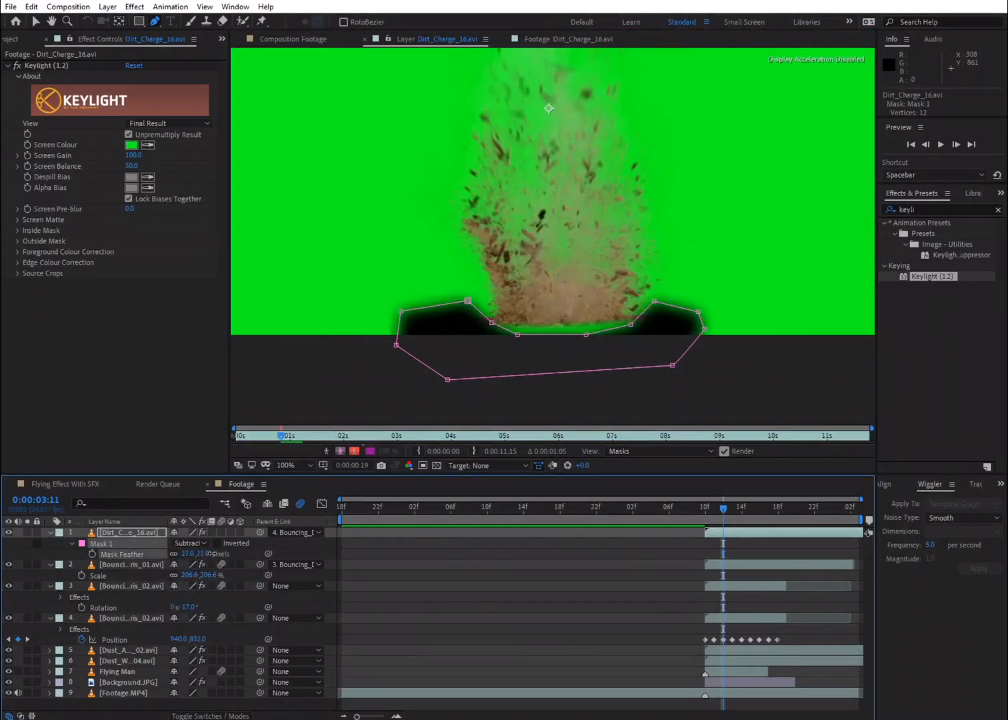
left_click(301, 42)
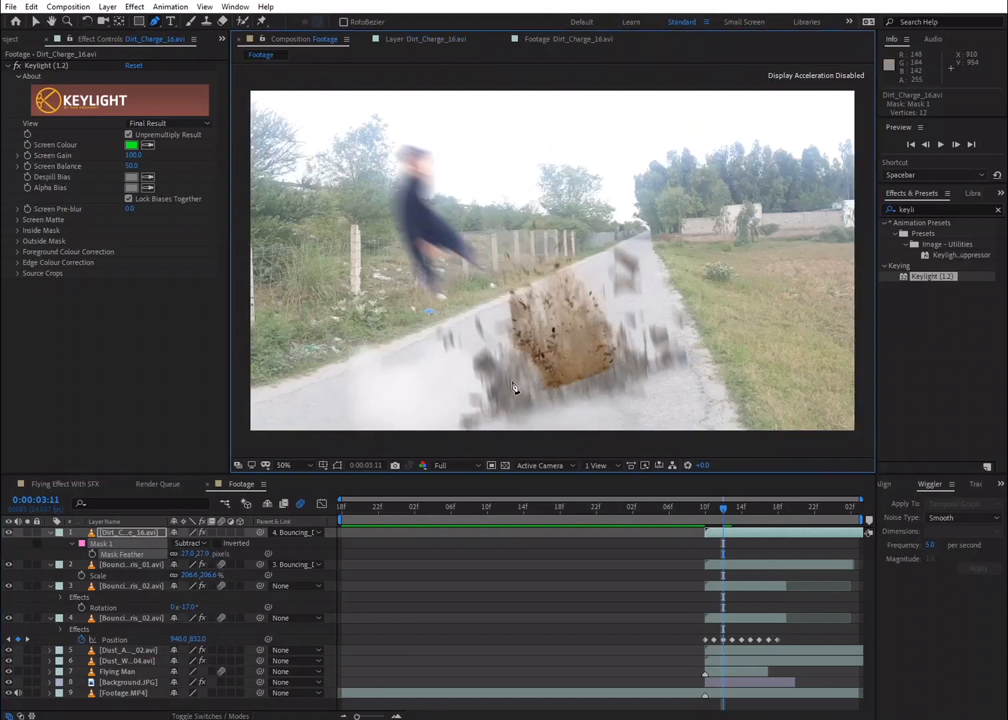
Step: Apply the Tint effect to the Dirt_Charge_16 layer with Amount to Tint at 61%
left_click(146, 521)
left_click(140, 530)
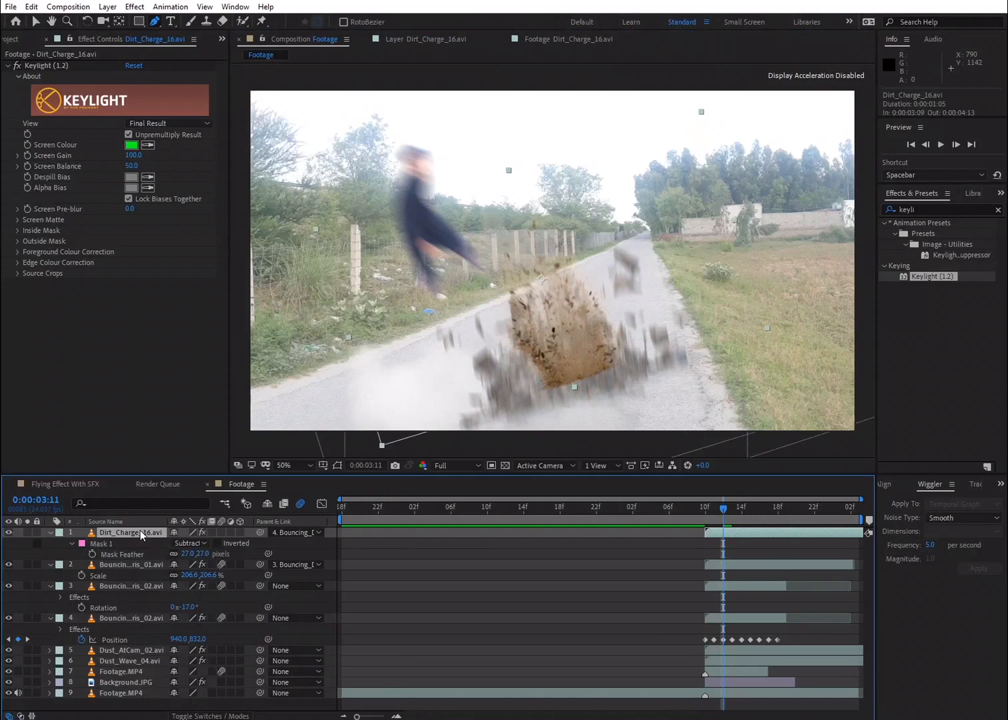
left_click(902, 210)
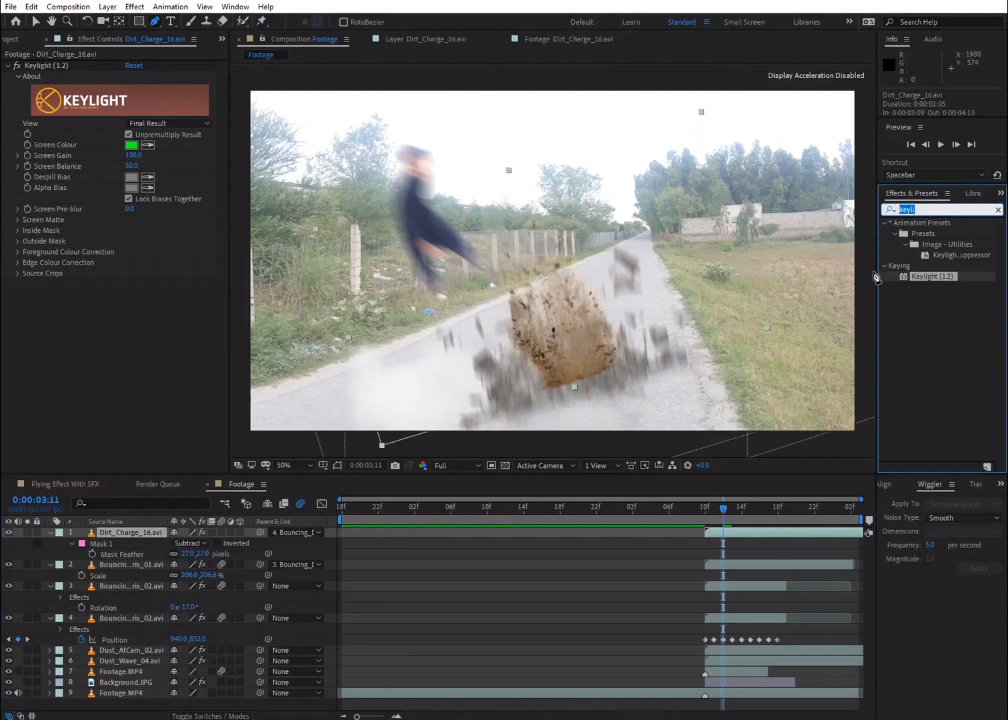
type("tint")
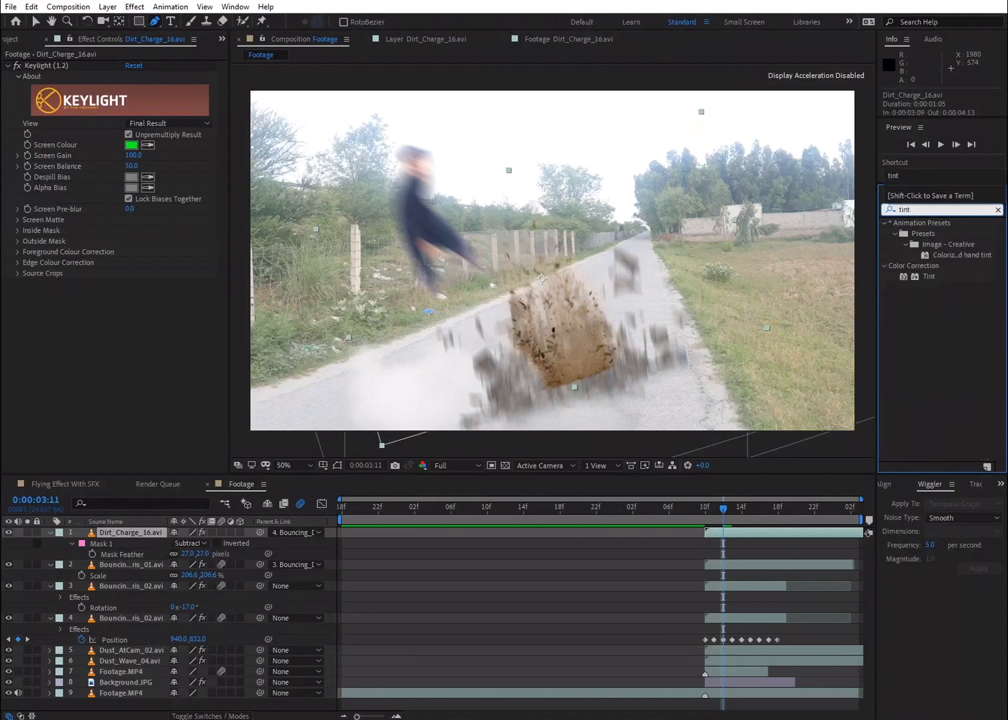
left_click_drag(929, 276, 787, 531)
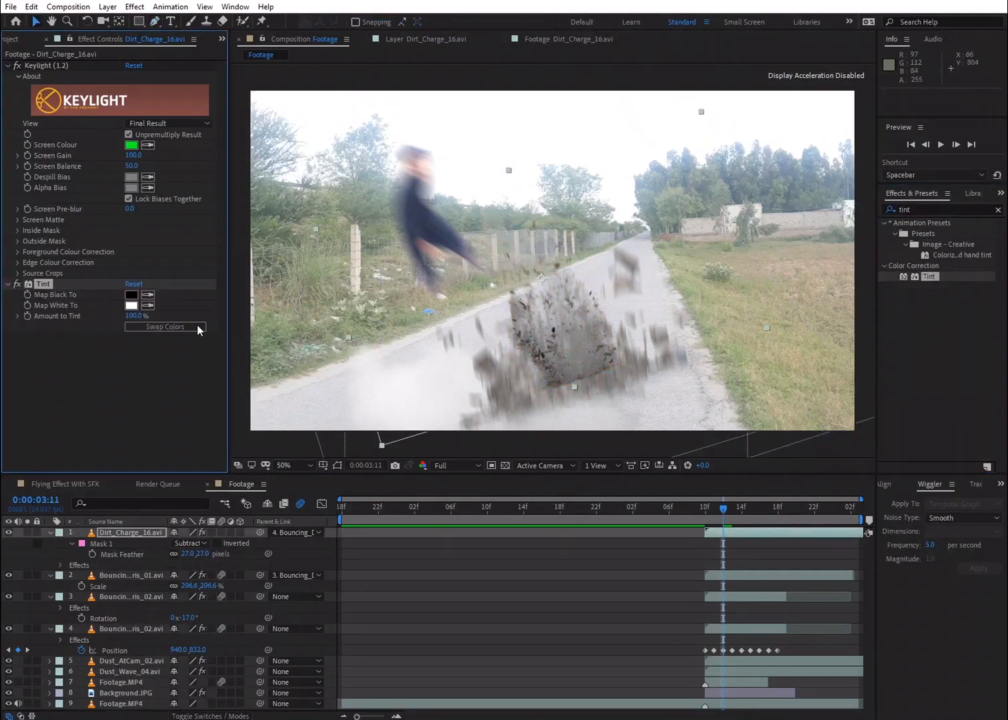
left_click_drag(128, 316, 111, 318)
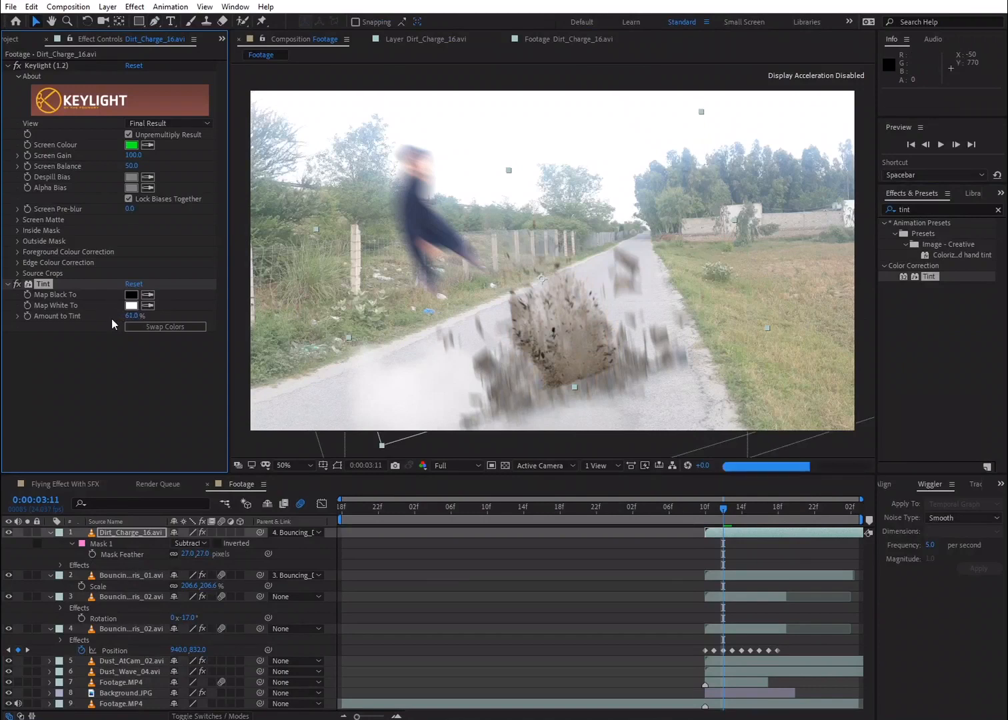
Step: Duplicate the Dirt_Charge_16 layer and place the copy, scaled to 204%, at about 560, -114 over the debris burst
left_click(129, 531)
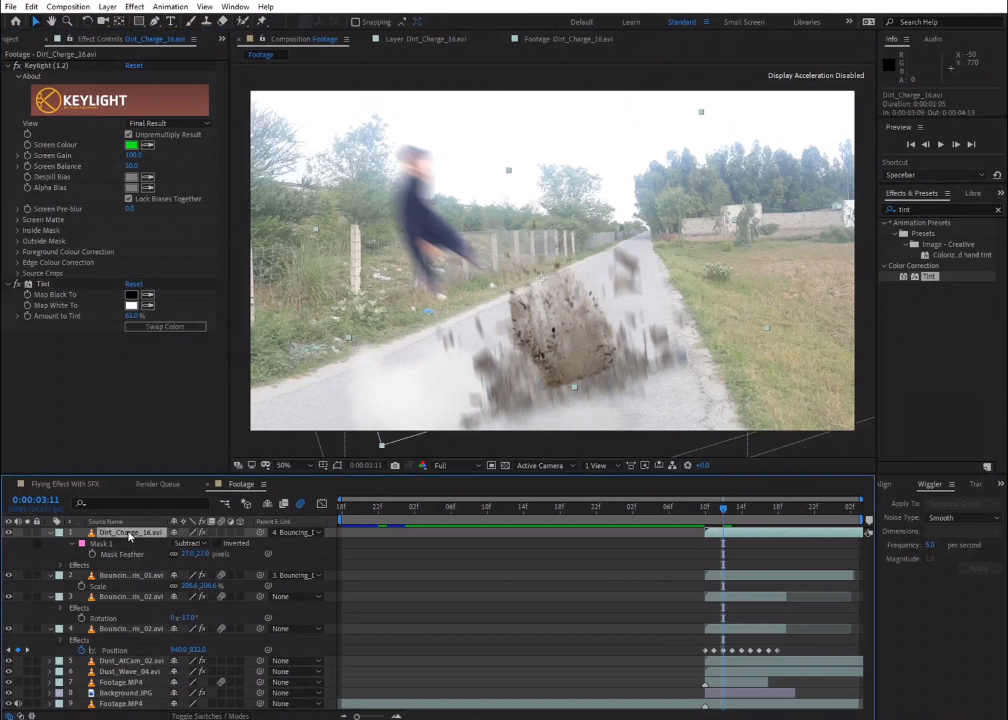
key("ctrl+d")
key("s")
left_click_drag(184, 544, 253, 544)
left_click_drag(548, 389, 527, 321)
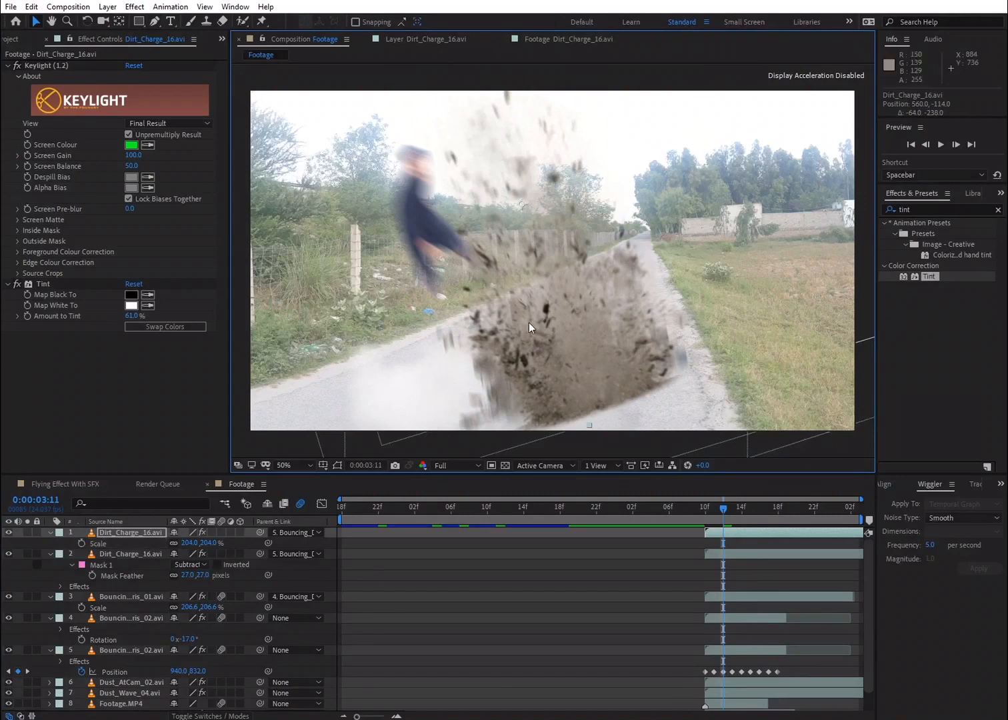
key("space")
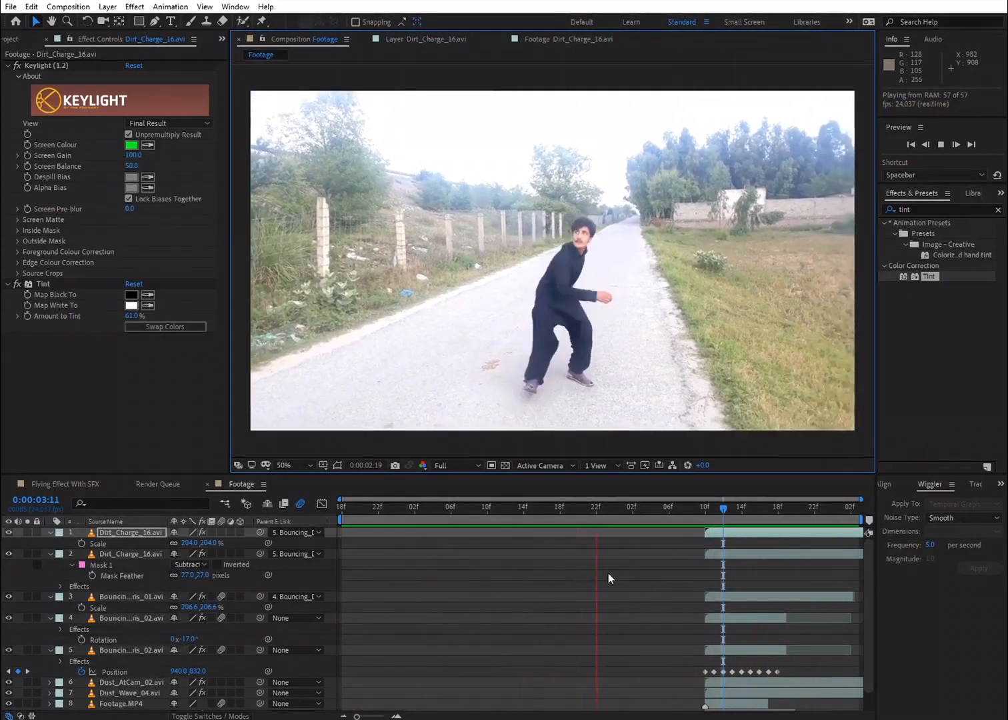
key("space")
Step: Enable frame blending for both Dirt_Charge_16 layers and review the take-off between 0:00:03:07 and 0:00:03:13
left_click_drag(703, 511, 718, 512)
left_click_drag(213, 533, 211, 555)
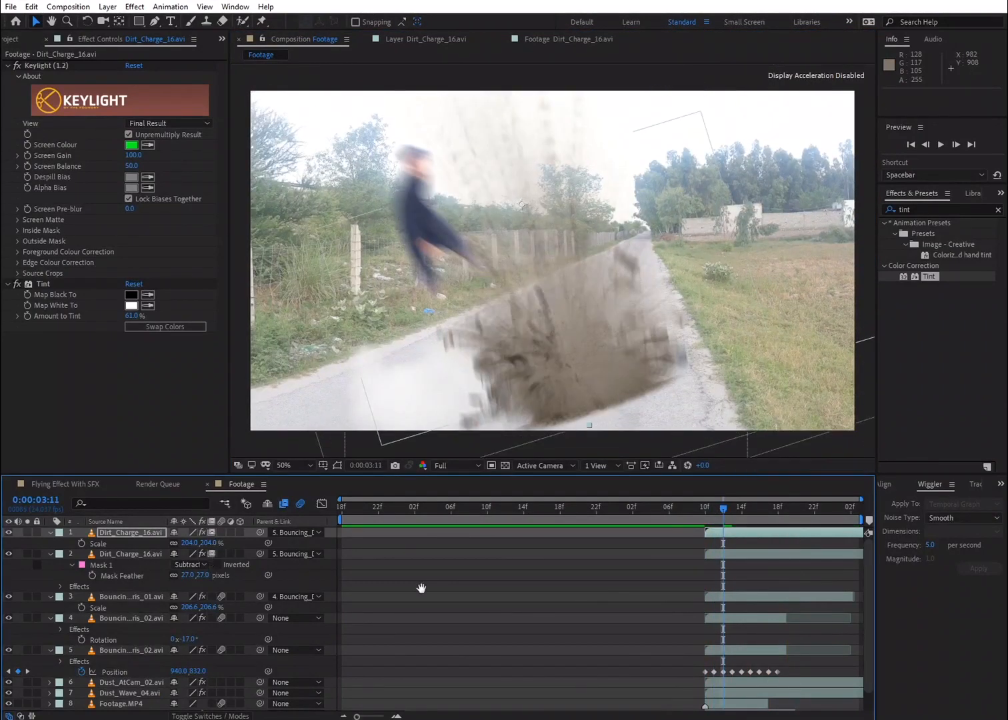
key("space")
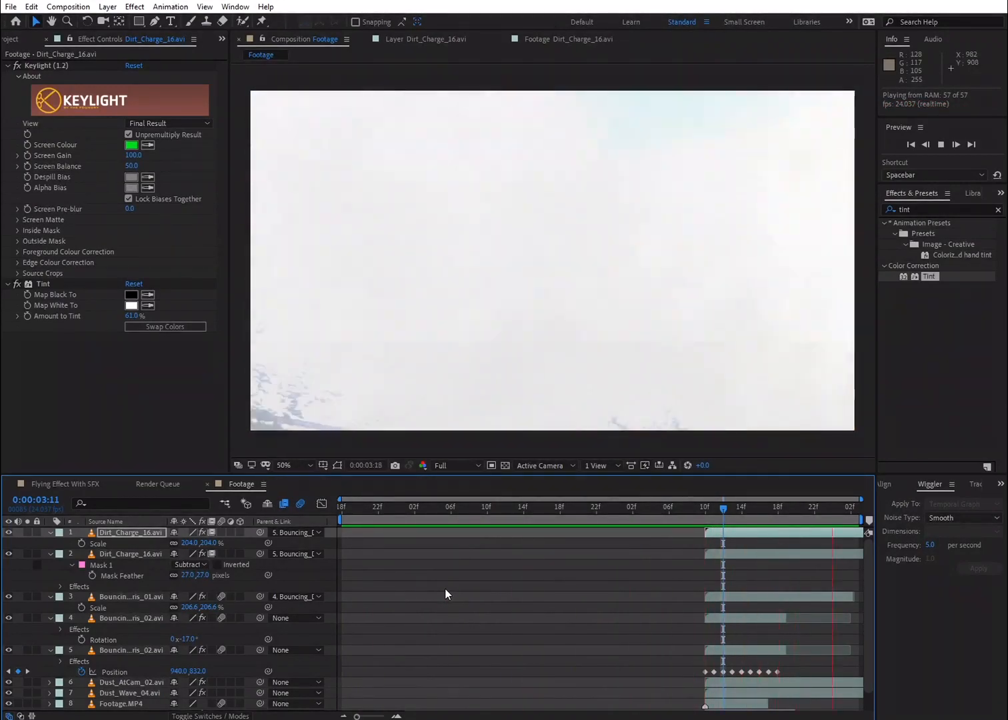
key("space")
left_click_drag(441, 518, 744, 521)
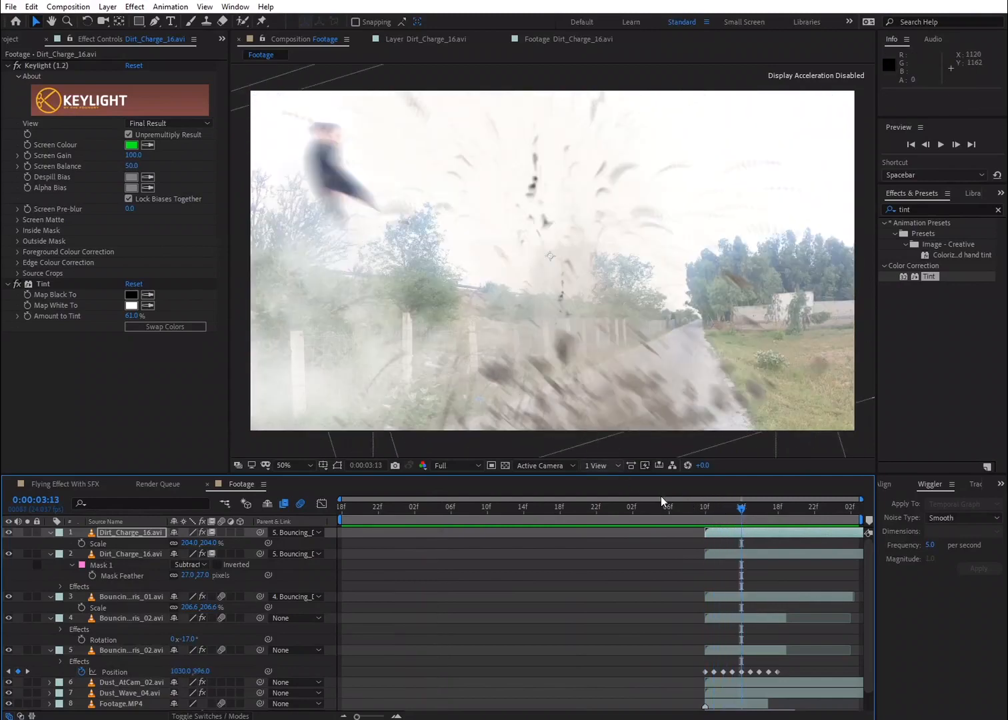
left_click(690, 511)
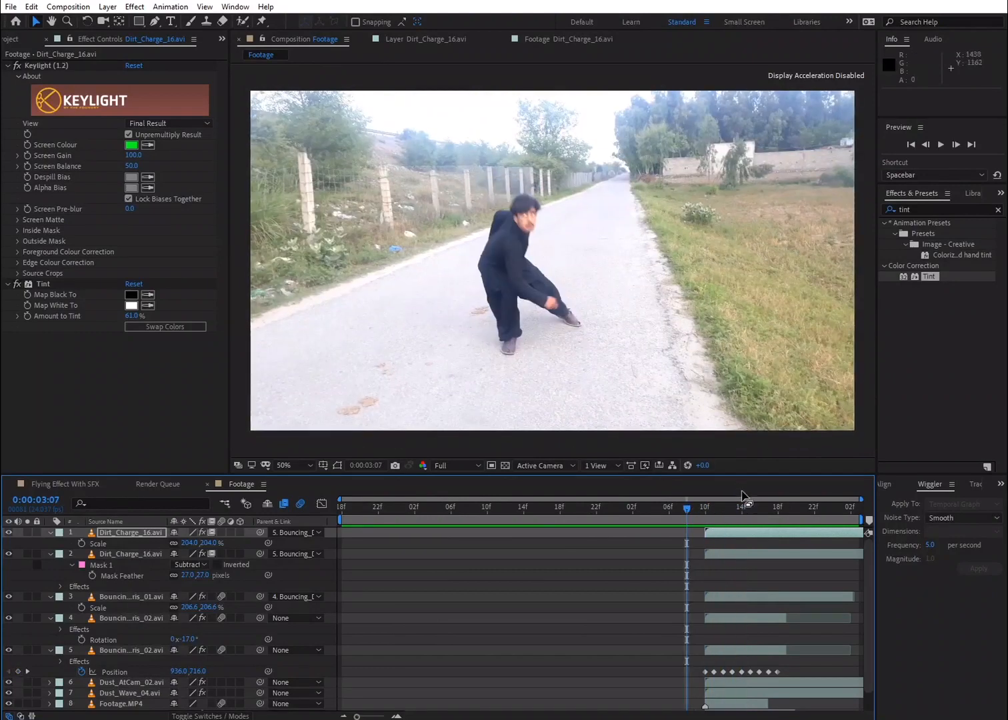
left_click_drag(689, 512, 744, 521)
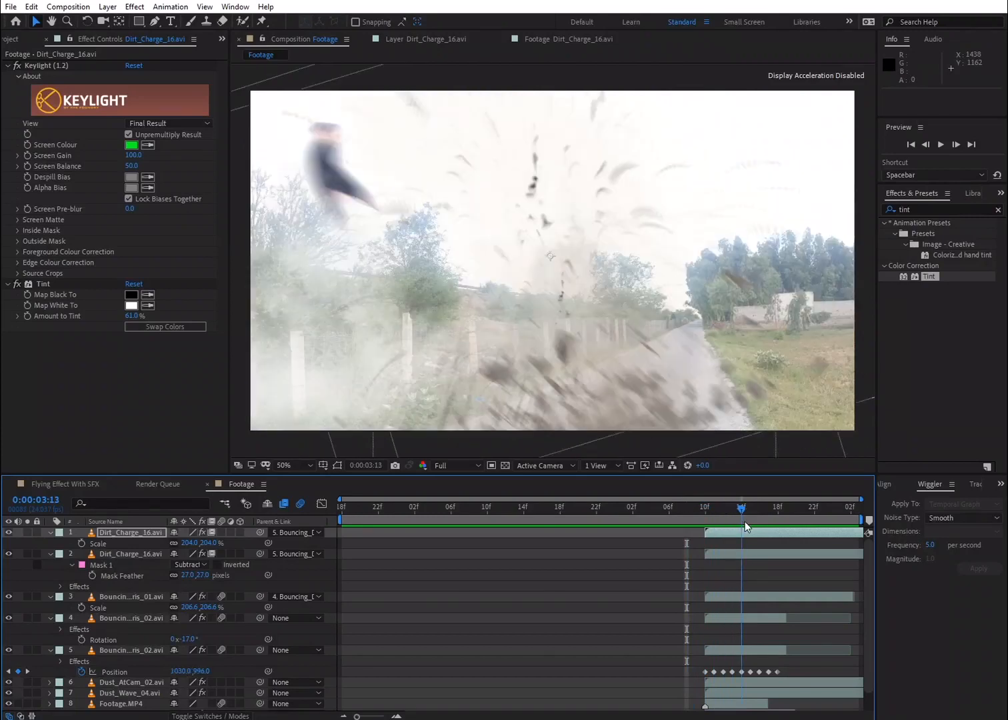
Step: Open the Wisp_01.avi source clip and examine its smoke motion up to 0:00:00:13
left_click(20, 38)
left_click(39, 393)
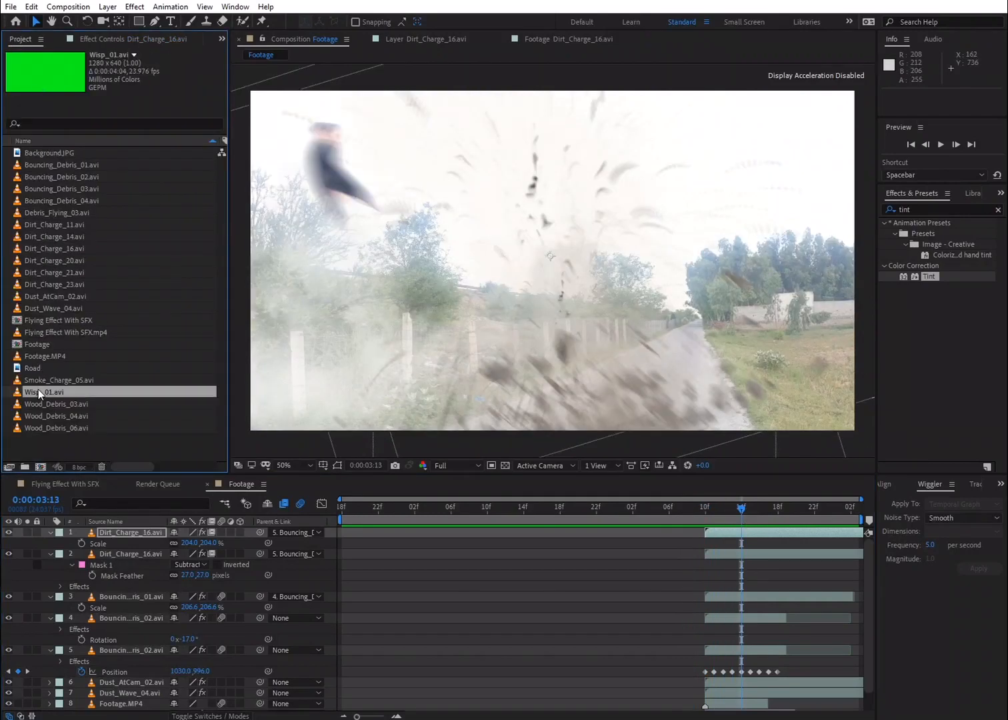
double_click(39, 391)
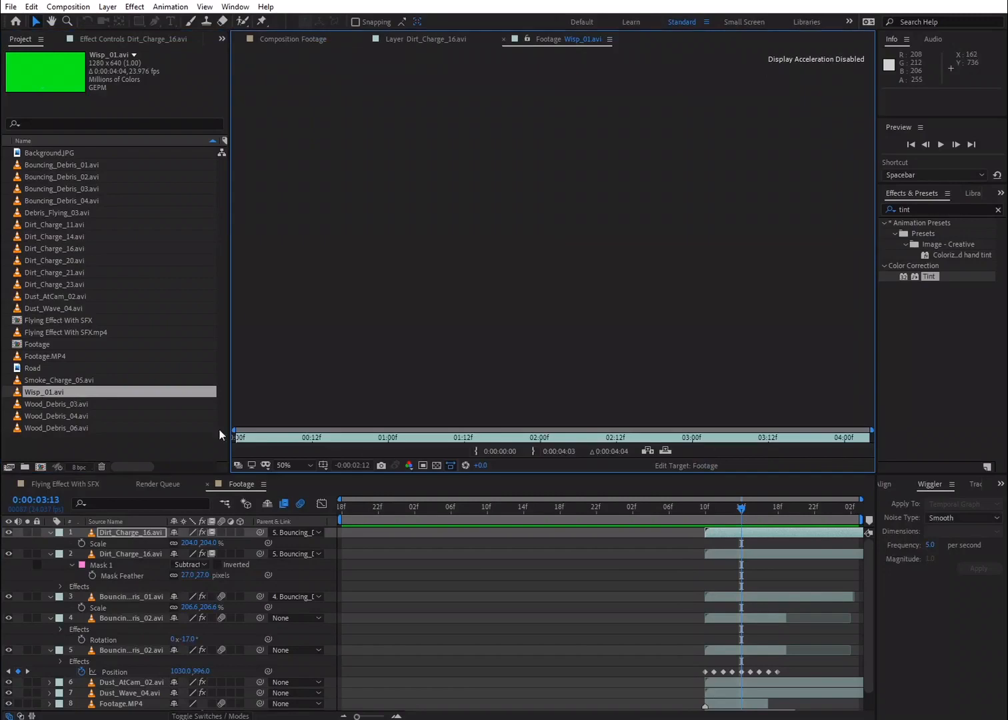
left_click_drag(241, 441, 284, 446)
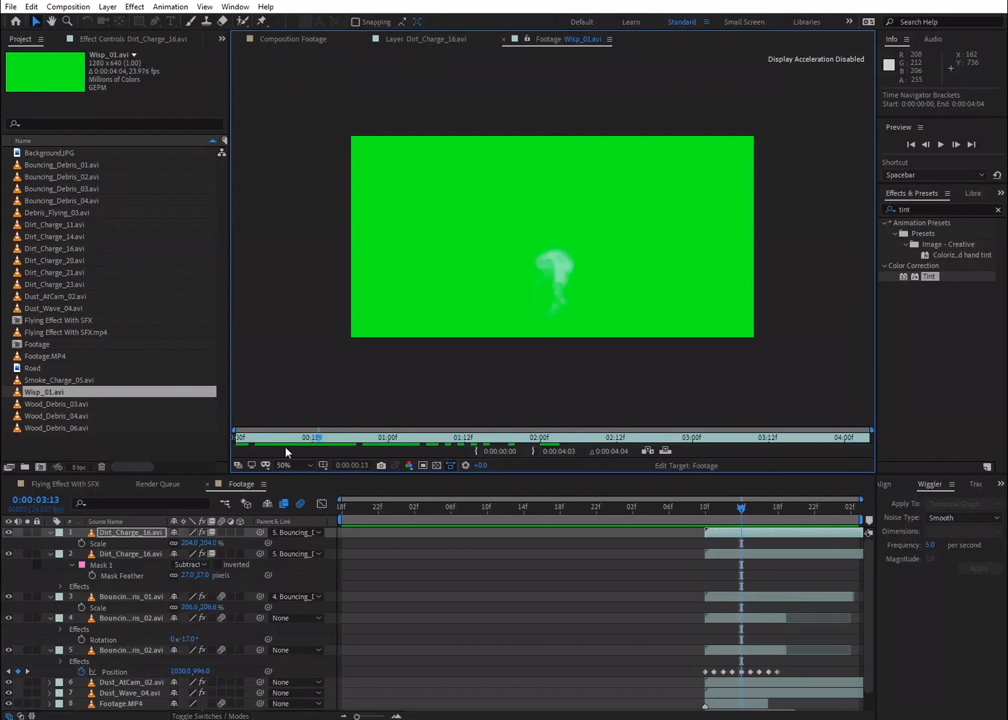
Step: Add Wisp_01.avi as the top layer of the Footage composition and hide the Dirt_Charge_16 and bouncing debris layers beneath it
left_click(34, 390)
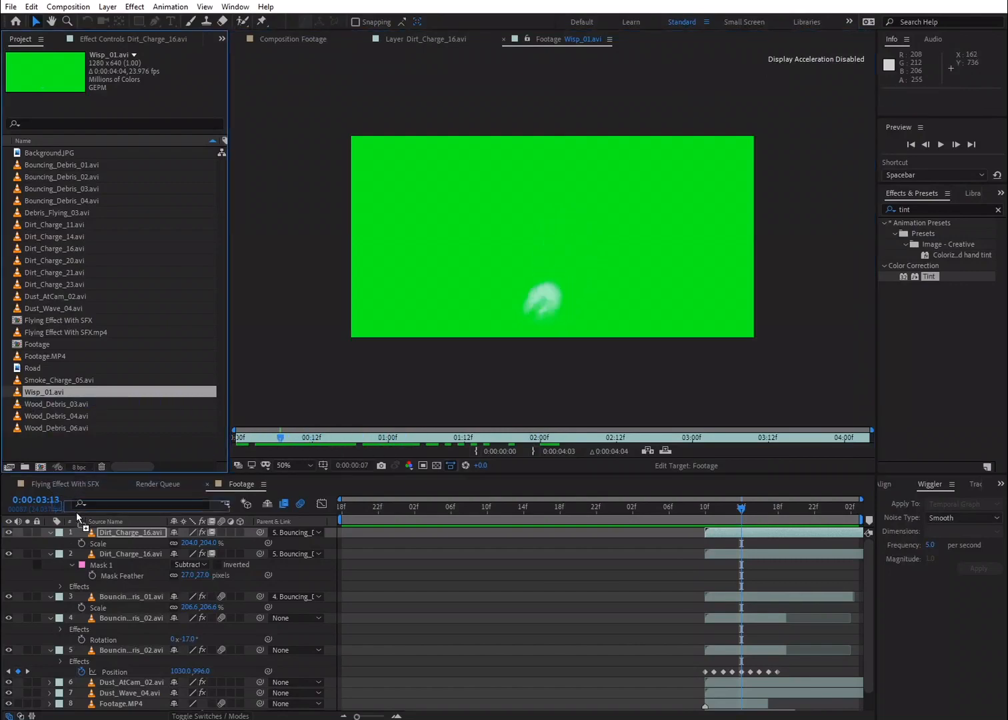
left_click(84, 533)
key("ctrl+slash")
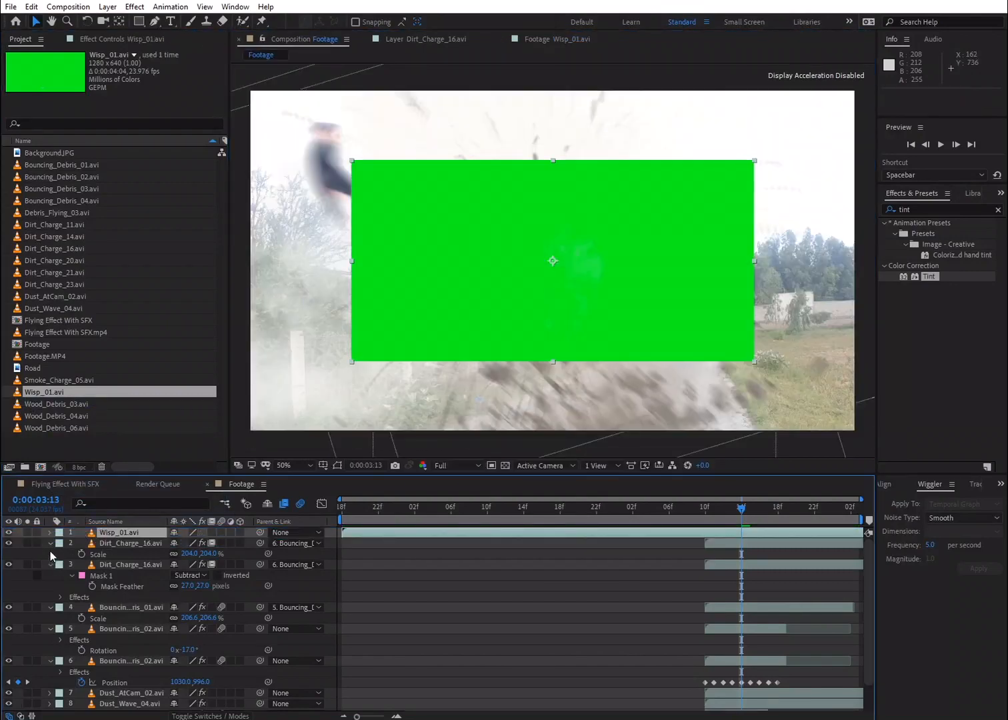
left_click_drag(9, 543, 18, 662)
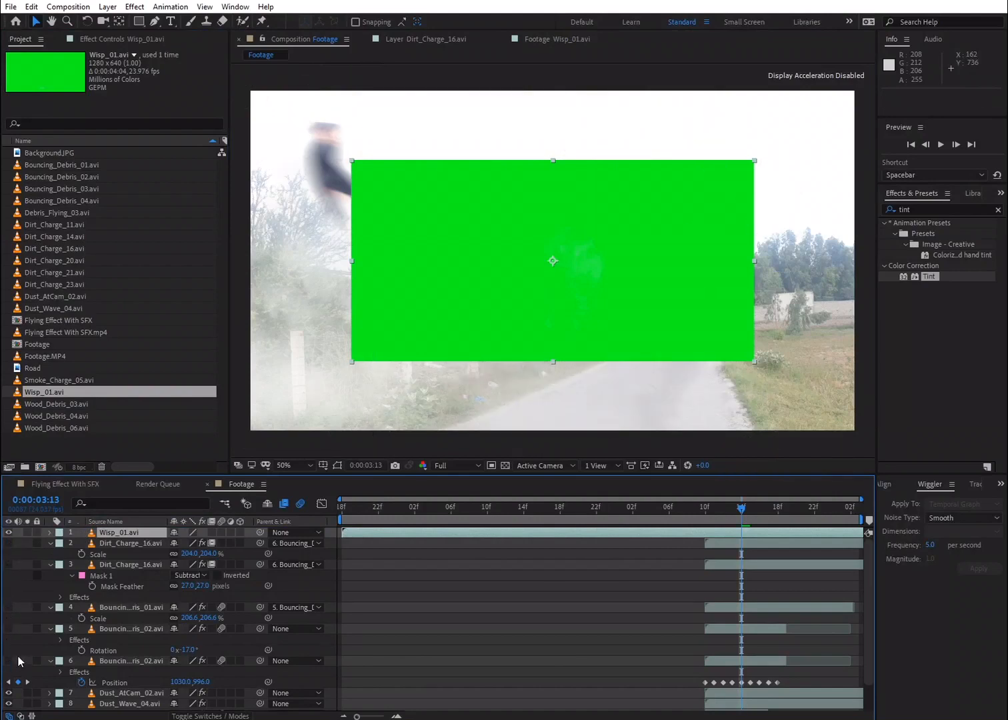
Step: Apply the Keylight (1.2) effect to the Wisp_01.avi layer and sample its green background as the Screen Colour
left_click(904, 210)
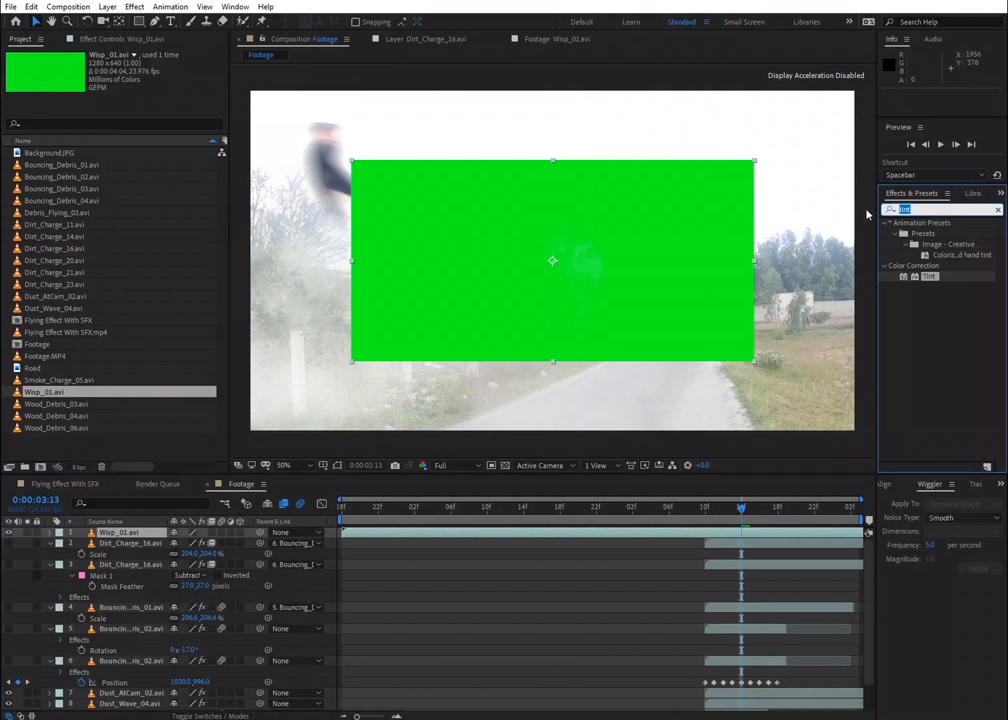
type("kel")
key("BackSpace")
type("yli")
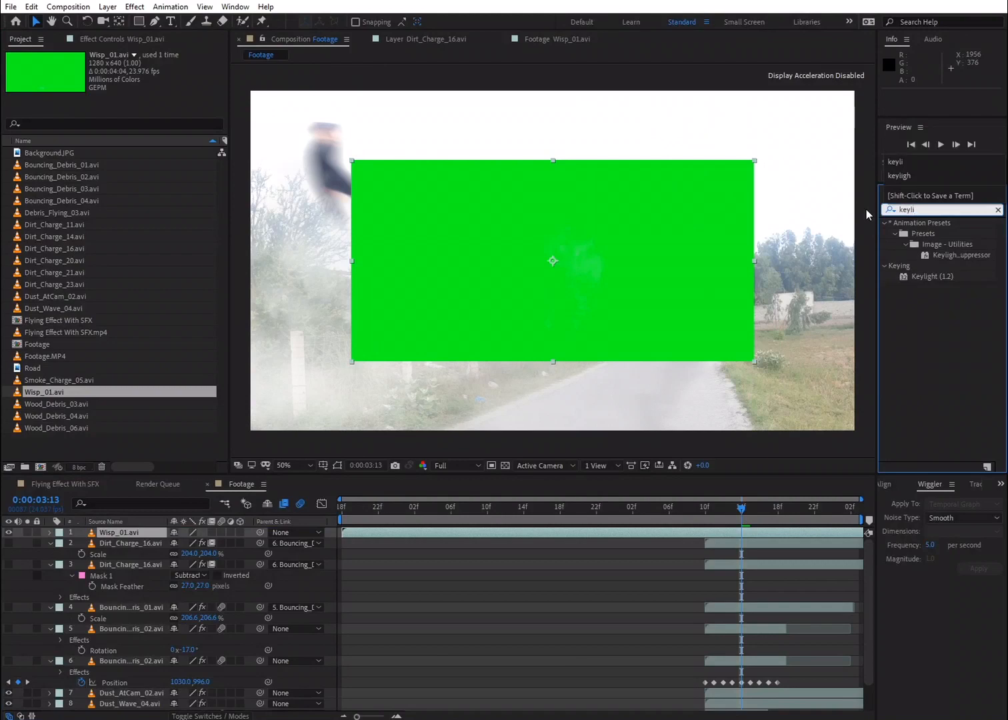
left_click_drag(934, 276, 633, 280)
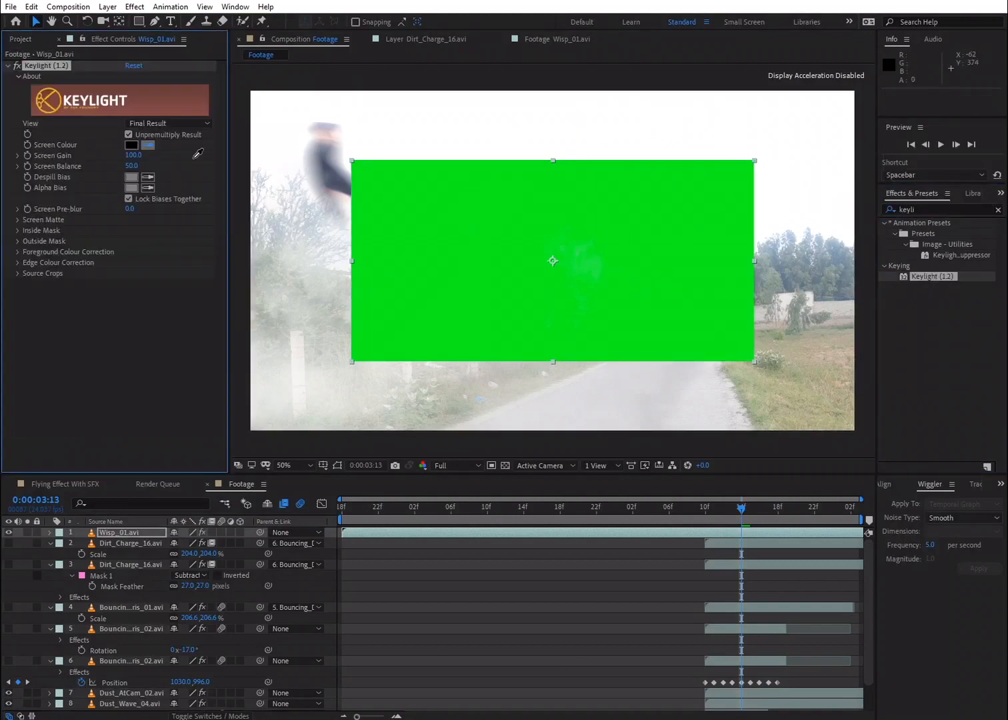
left_click(632, 197)
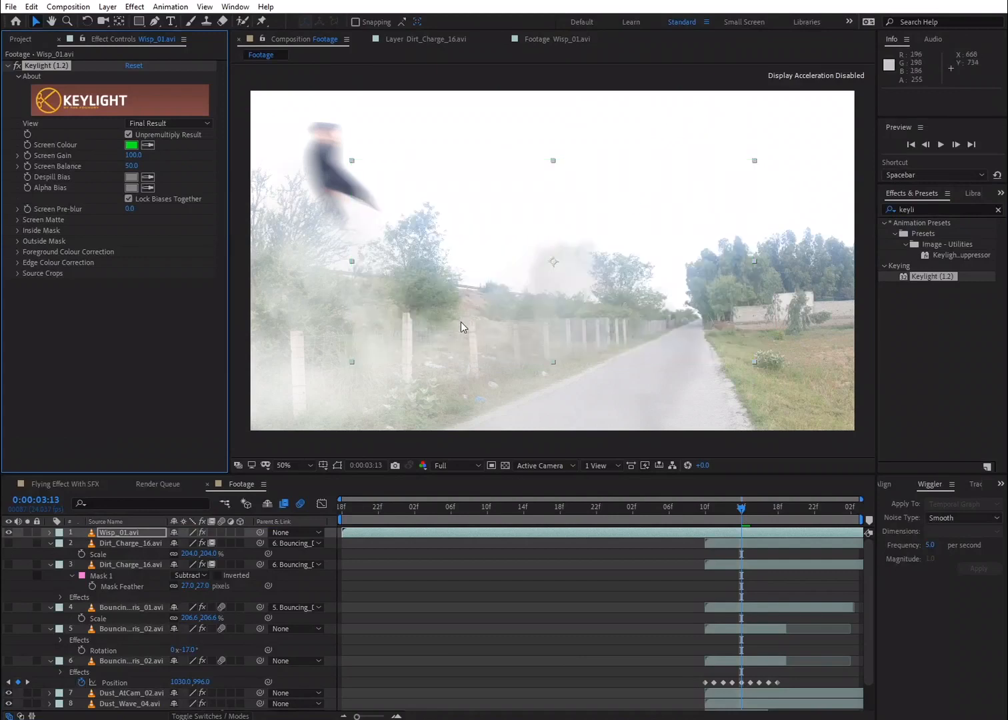
Step: Time-stretch the Wisp_01.avi layer with a stretch factor of 20
left_click(141, 534)
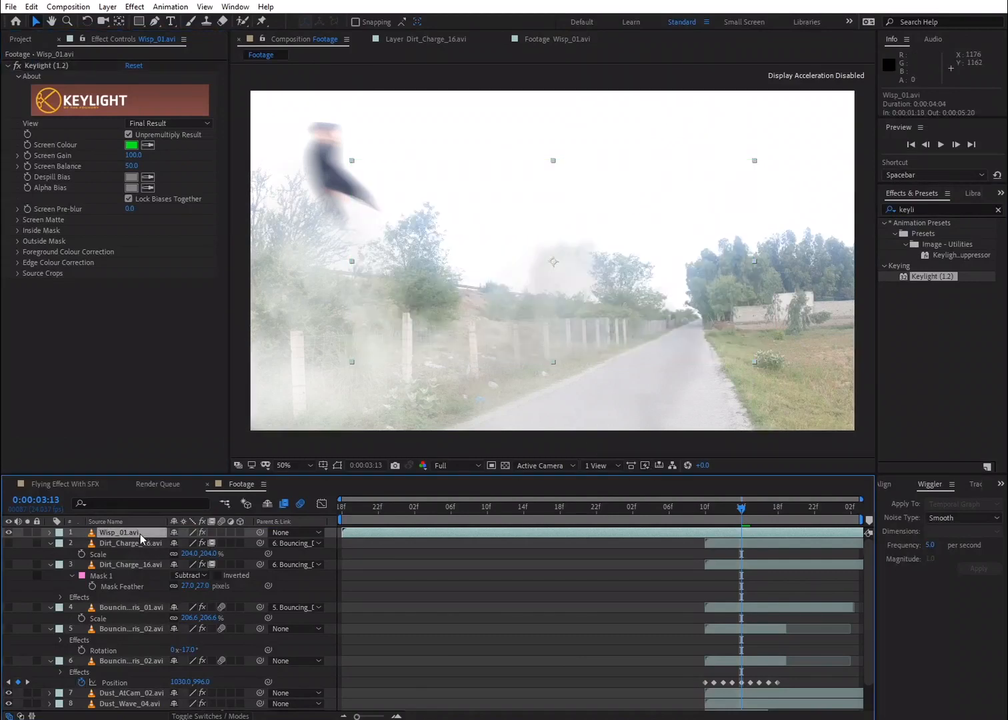
right_click(140, 537)
mouse_move(200, 258)
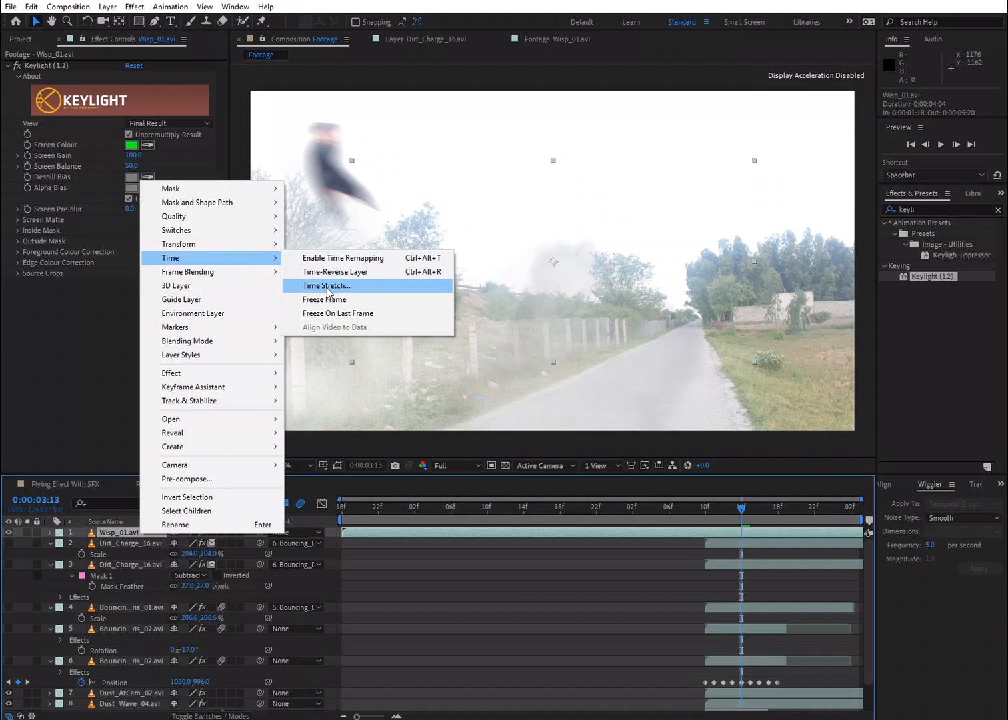
left_click(327, 286)
type("20")
key("Return")
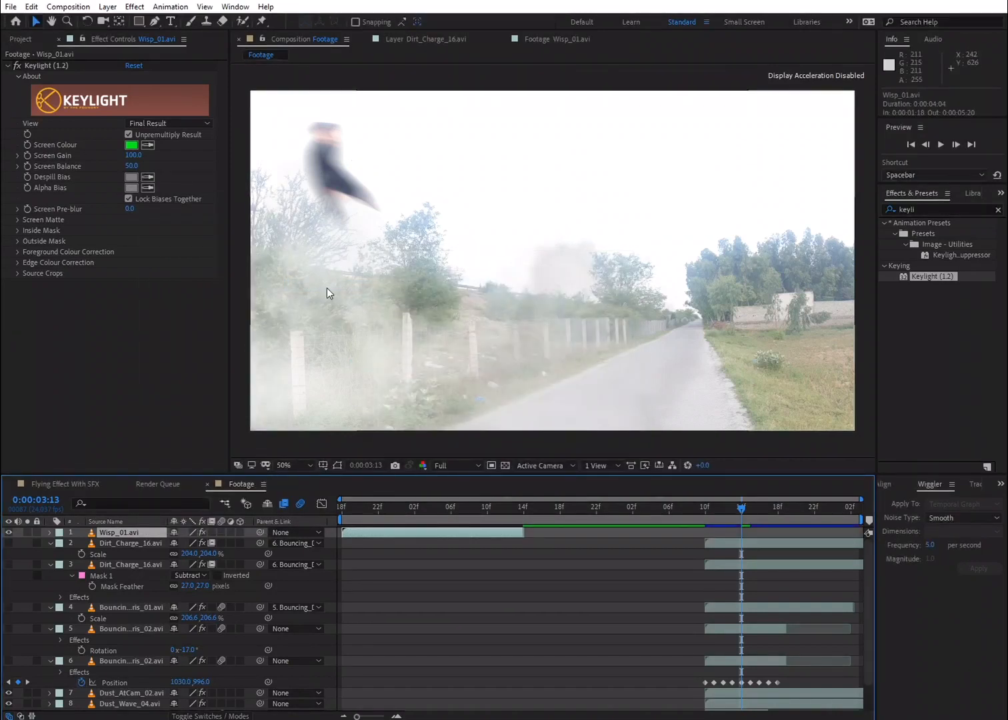
Step: Shift the Wisp_01.avi layer to start at 0:00:03:09 and time-stretch it with a factor of 10
left_click_drag(393, 527, 746, 538)
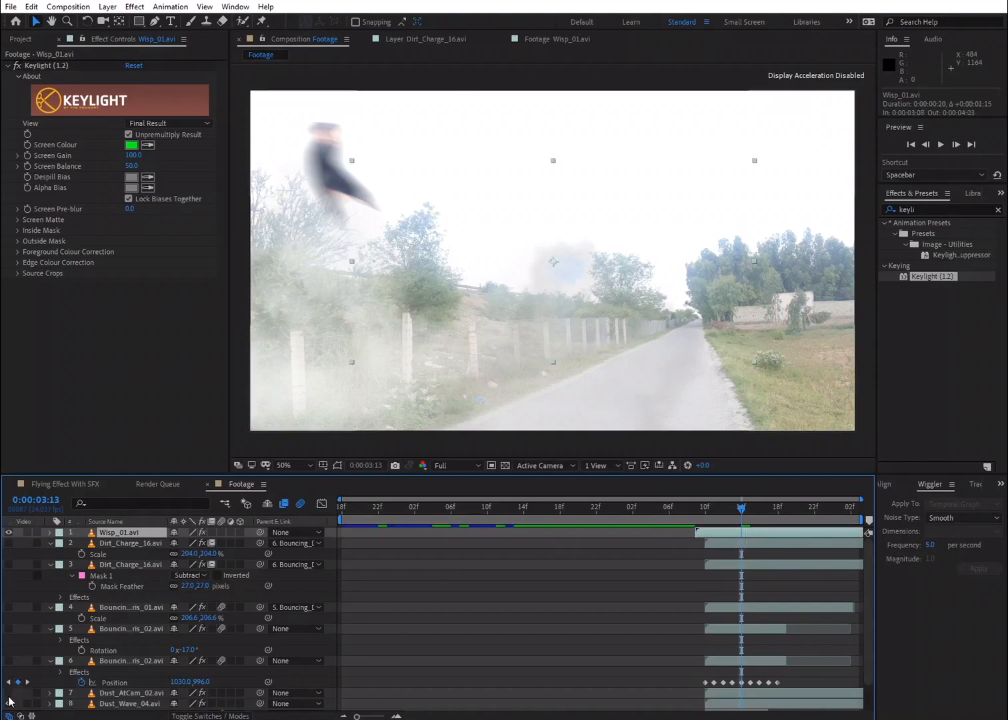
right_click(149, 538)
mouse_move(244, 260)
left_click(333, 288)
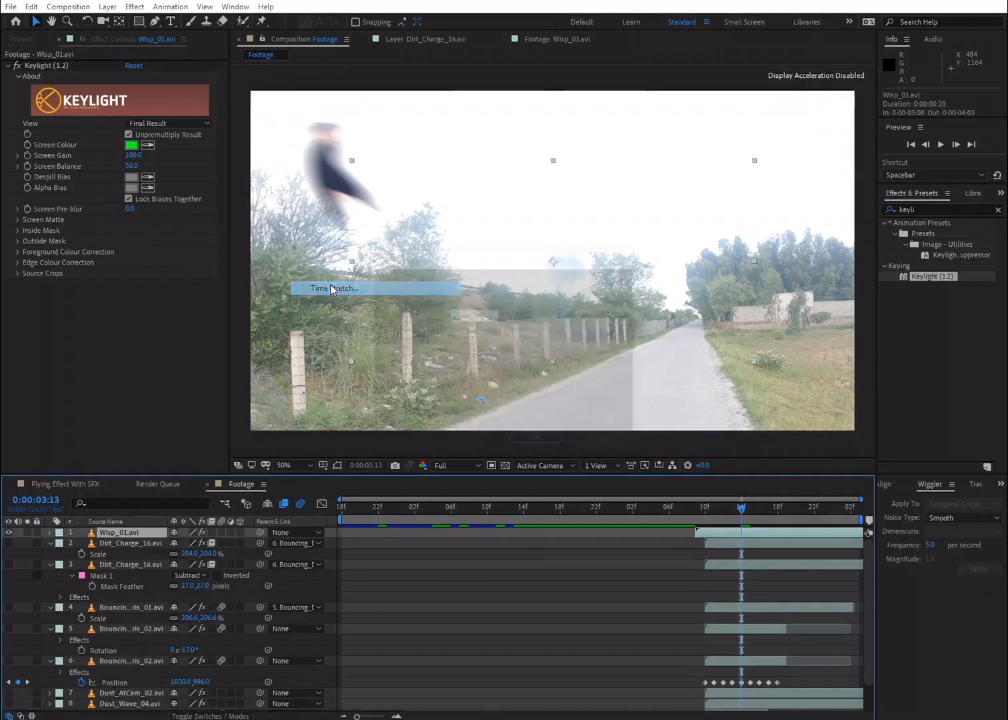
type("10")
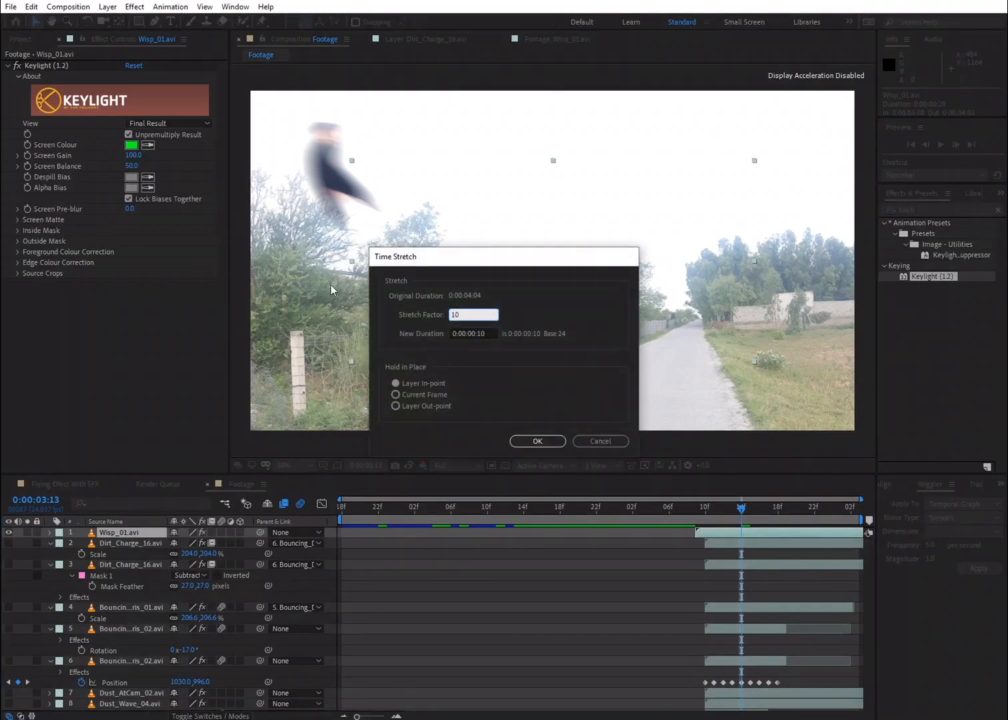
key("Return")
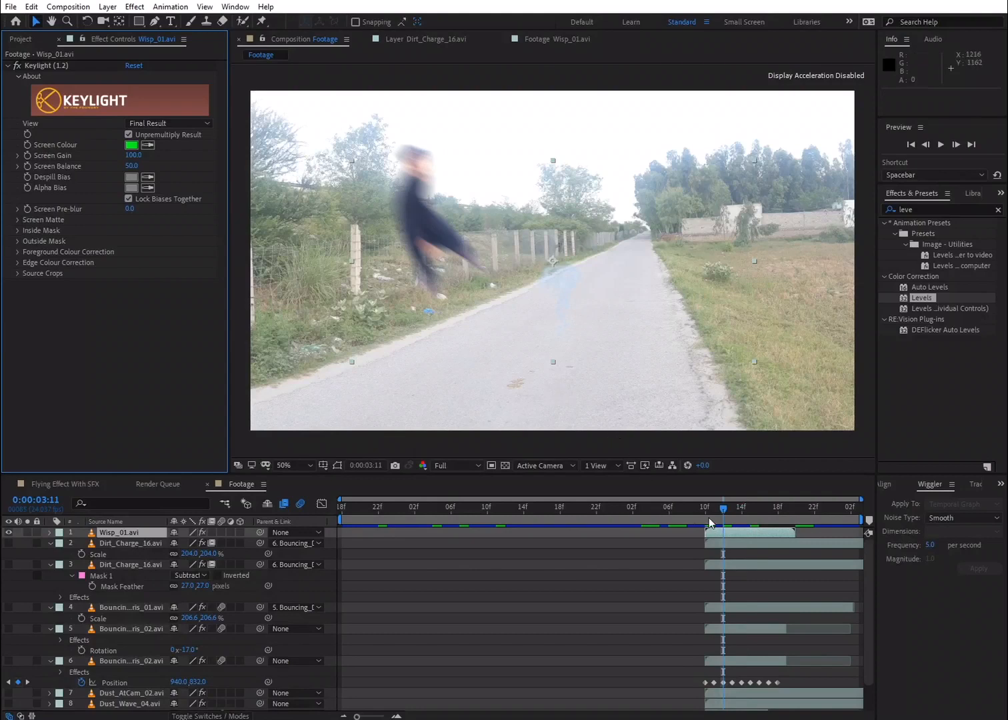
mouse_move(721, 515)
left_mouse_down()
mouse_move(712, 511)
mouse_move(731, 520)
mouse_move(718, 521)
left_mouse_up()
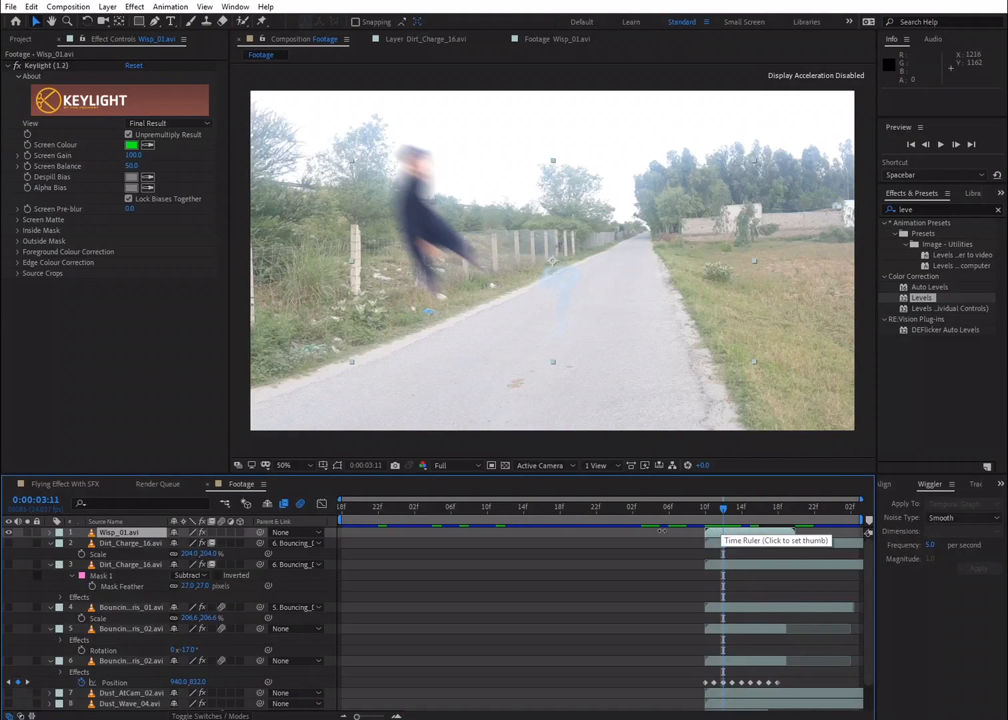
Step: Duplicate the Wisp_01.avi layer until four stacked copies make the smoke denser
left_click(129, 534)
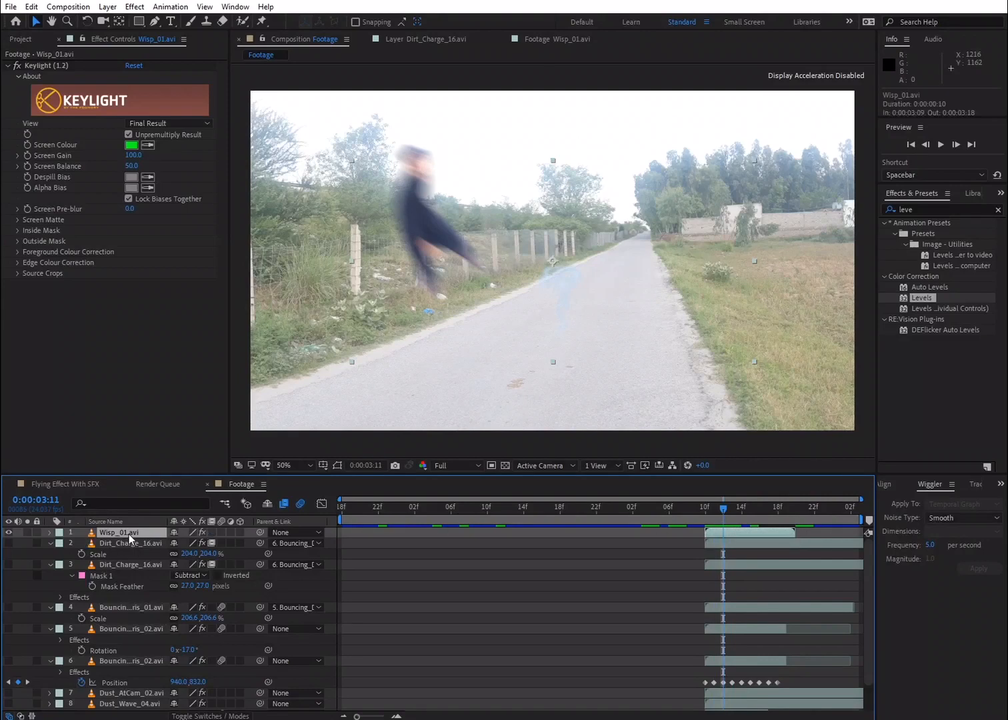
key("ctrl+d")
key("ctrl+f")
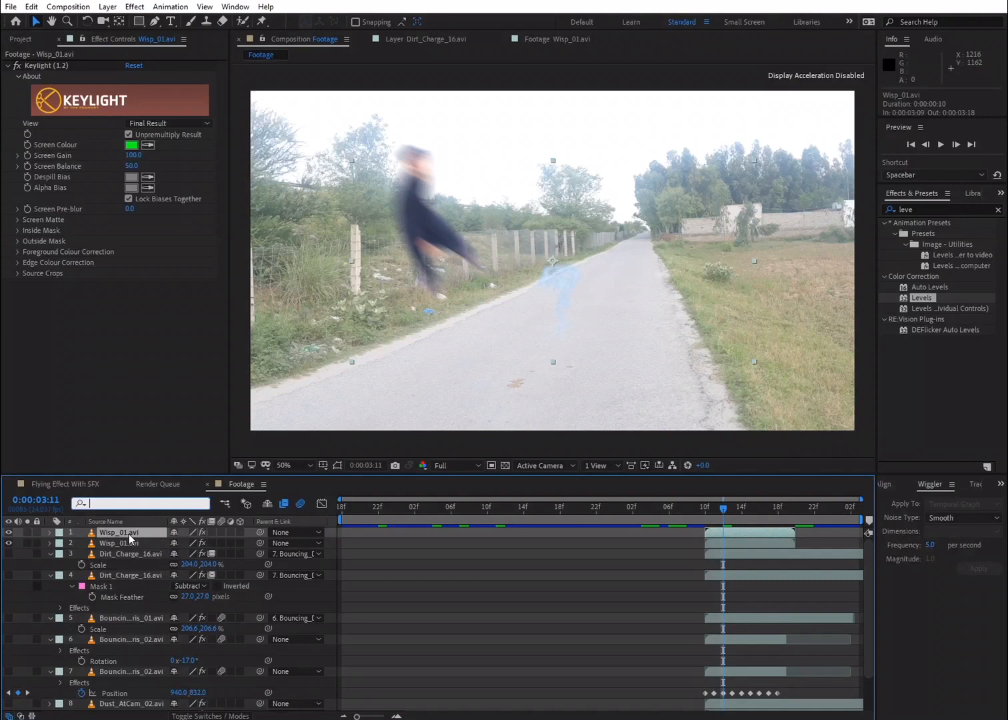
left_click(124, 554)
left_click(127, 535)
key("ctrl+d")
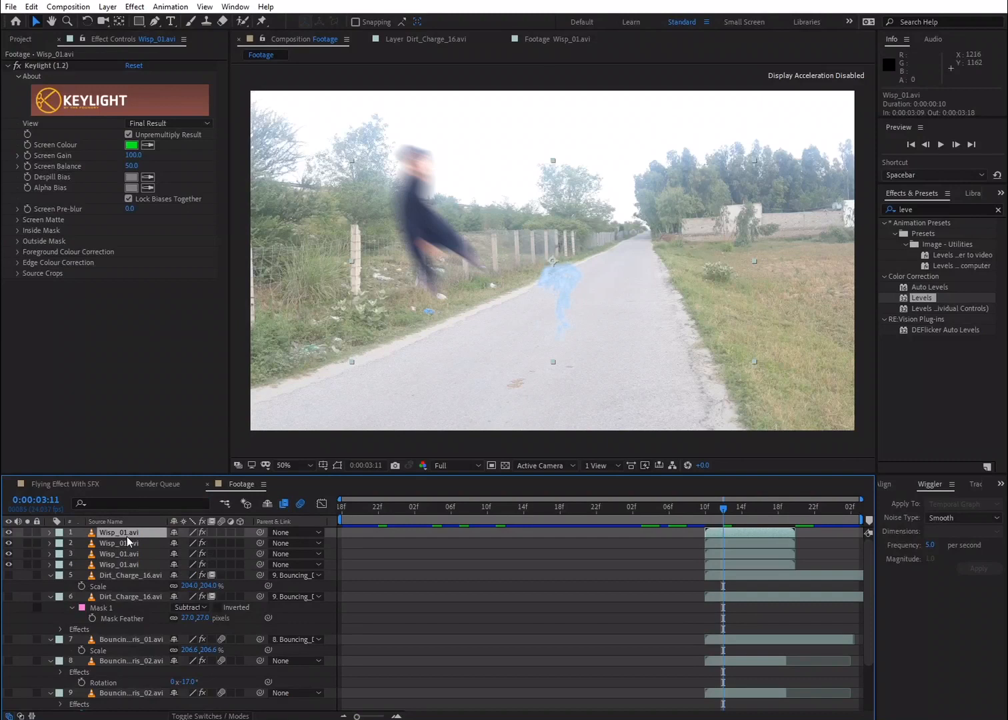
Step: Pre-compose the four Wisp_01.avi layers into a new composition named Wisp, moving all attributes into it
left_click(131, 564, "shift")
right_click(131, 564)
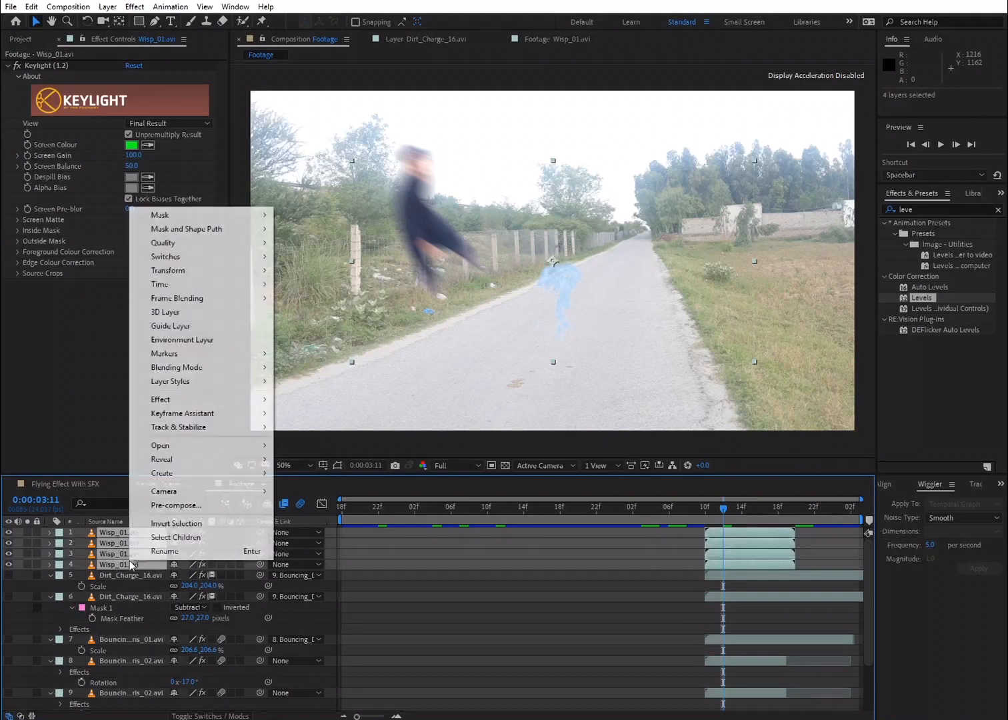
left_click(170, 507)
type("W")
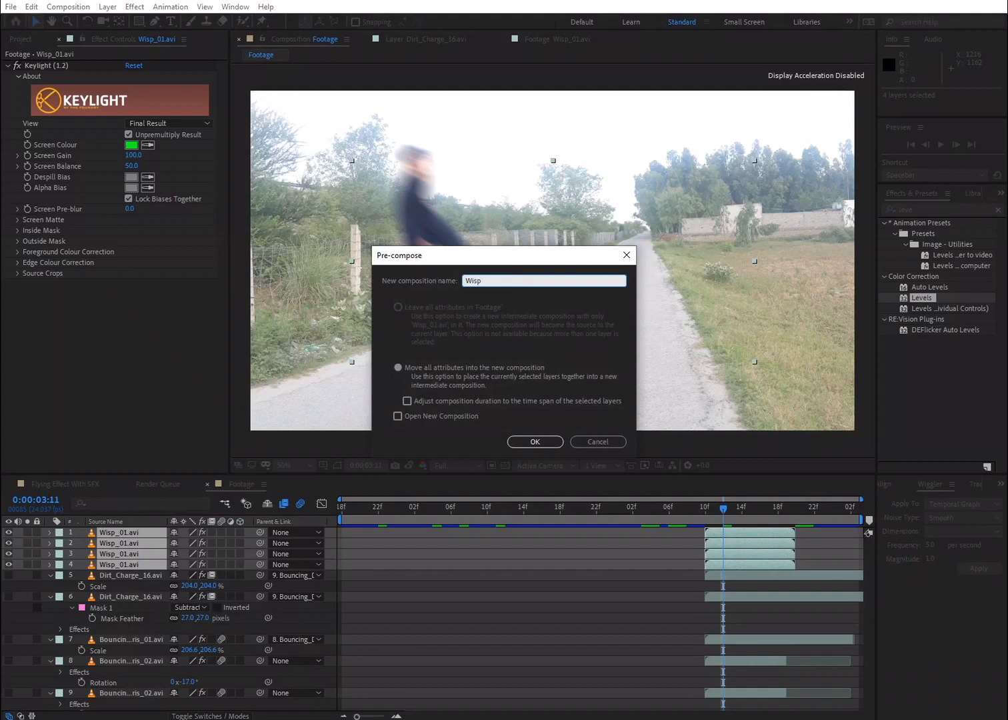
type("isp")
key("Return")
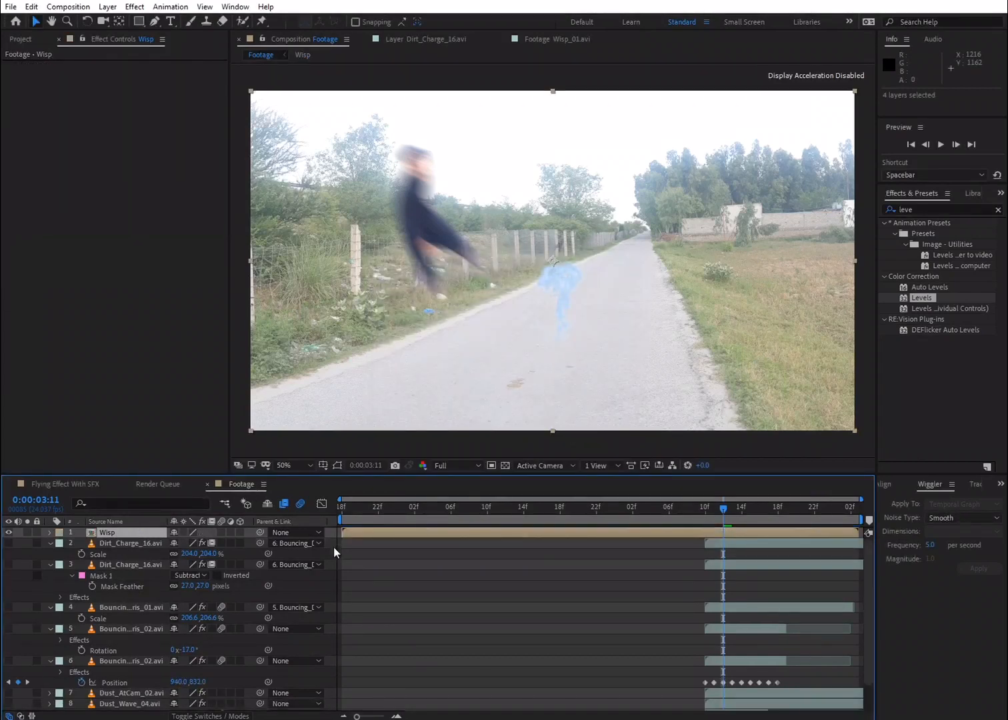
Step: Trim the start of the Wisp layer to 0:00:03:09 and set a Position keyframe at 960, 540 there
left_click_drag(344, 534, 711, 518)
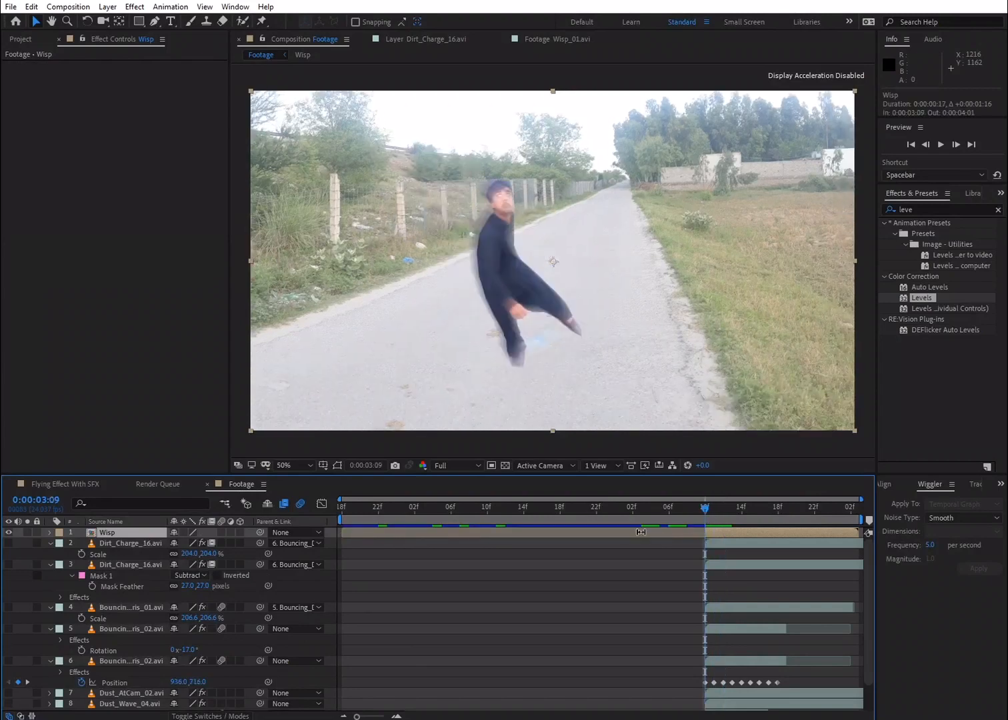
key("p")
left_click(82, 543)
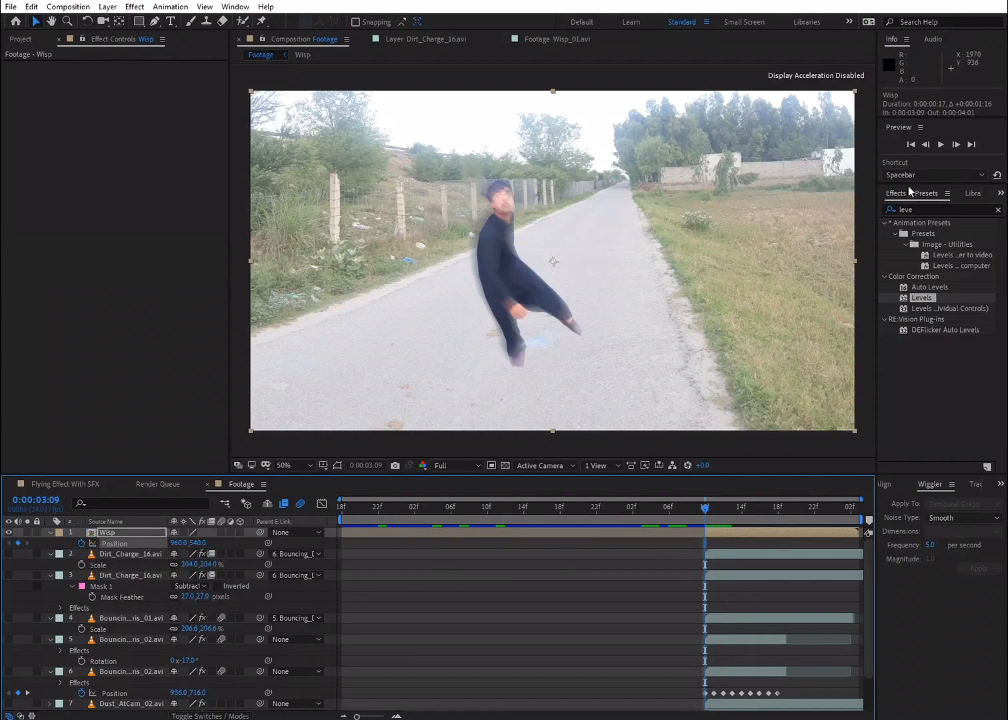
Step: Keyframe the Wisp layer's Position behind the flying man: 814, 540 at 0:00:03:10, 672, 508 at 0:00:03:11 and 512, 474 at 0:00:03:12
left_click(954, 145)
left_click_drag(555, 319, 511, 322)
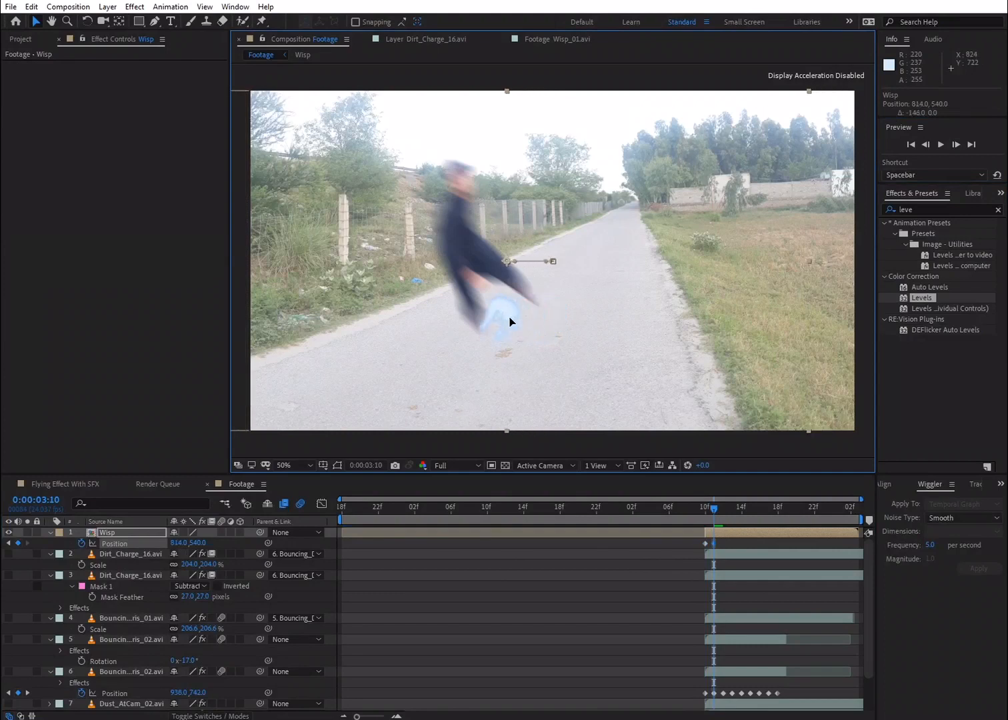
left_click(956, 145)
left_click_drag(527, 303, 473, 292)
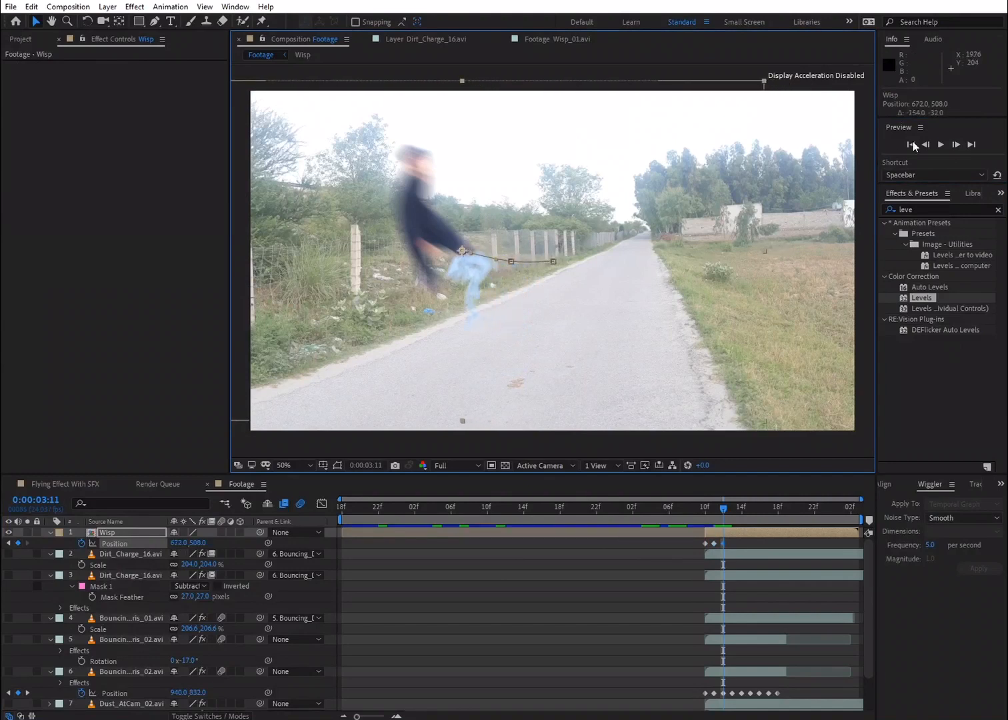
left_click(962, 145)
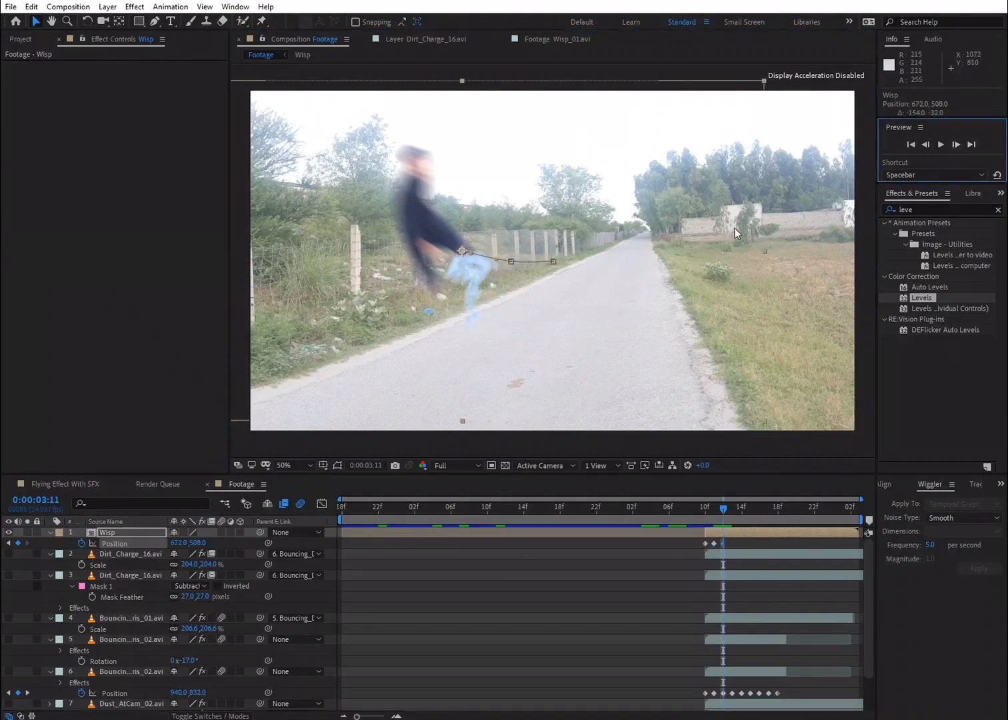
left_click(956, 144)
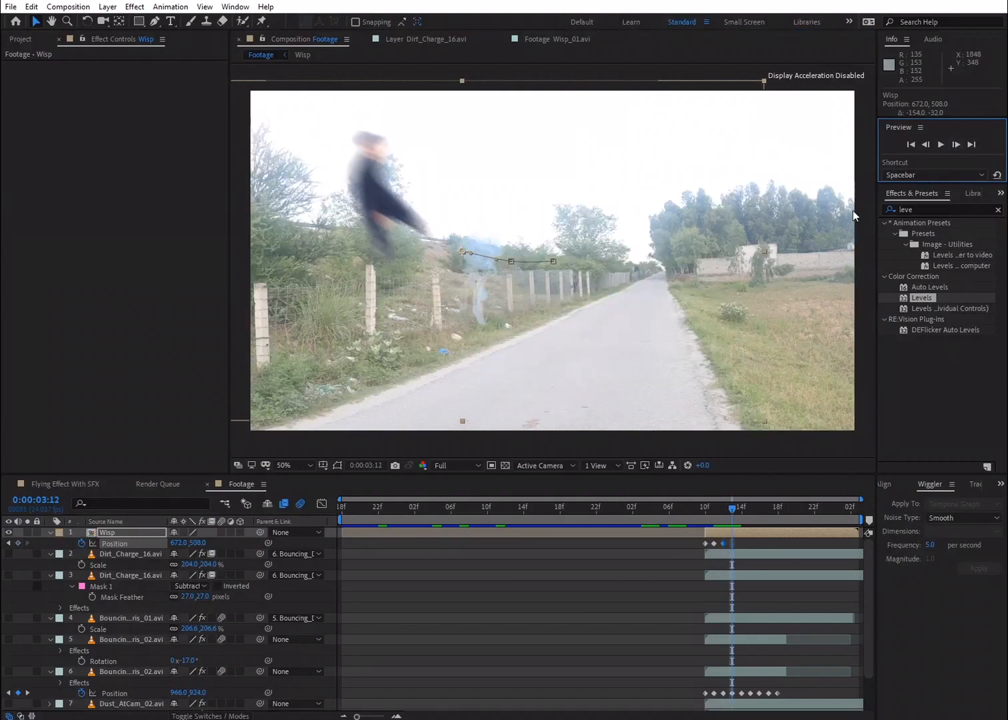
left_click_drag(504, 291, 438, 282)
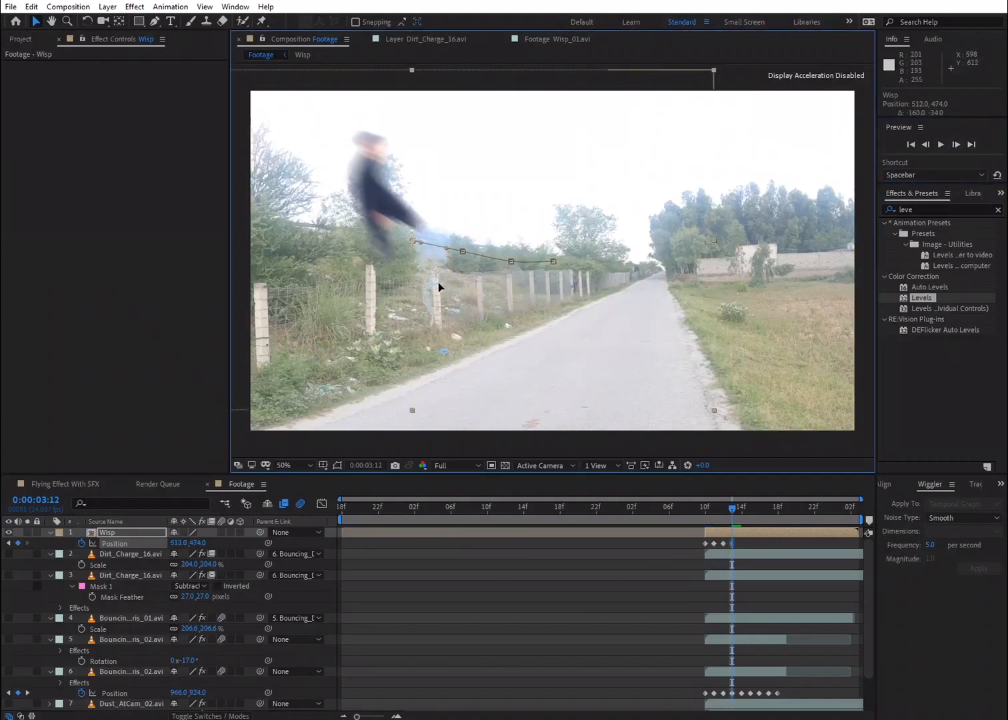
Step: Continue the Wisp layer's Position keyframes with 418, 452 at 0:00:03:13, 326, 412 at 0:00:03:14 and 254, 376 at 0:00:03:15
left_click(953, 146)
left_click_drag(467, 286, 439, 278)
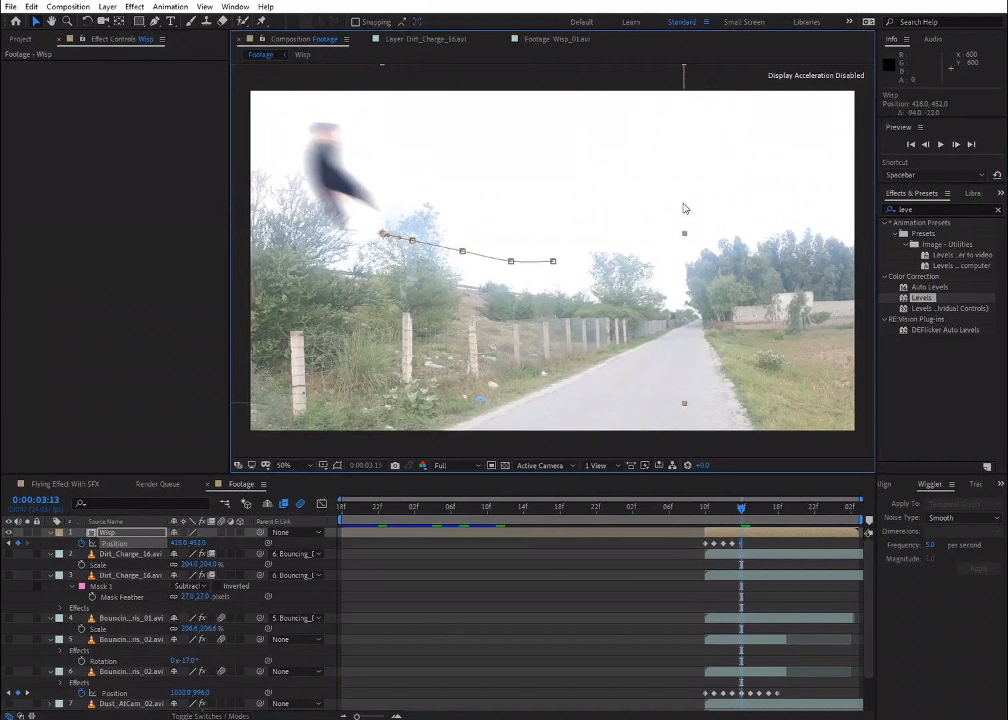
left_click(954, 144)
left_click_drag(423, 281, 392, 268)
left_click(953, 145)
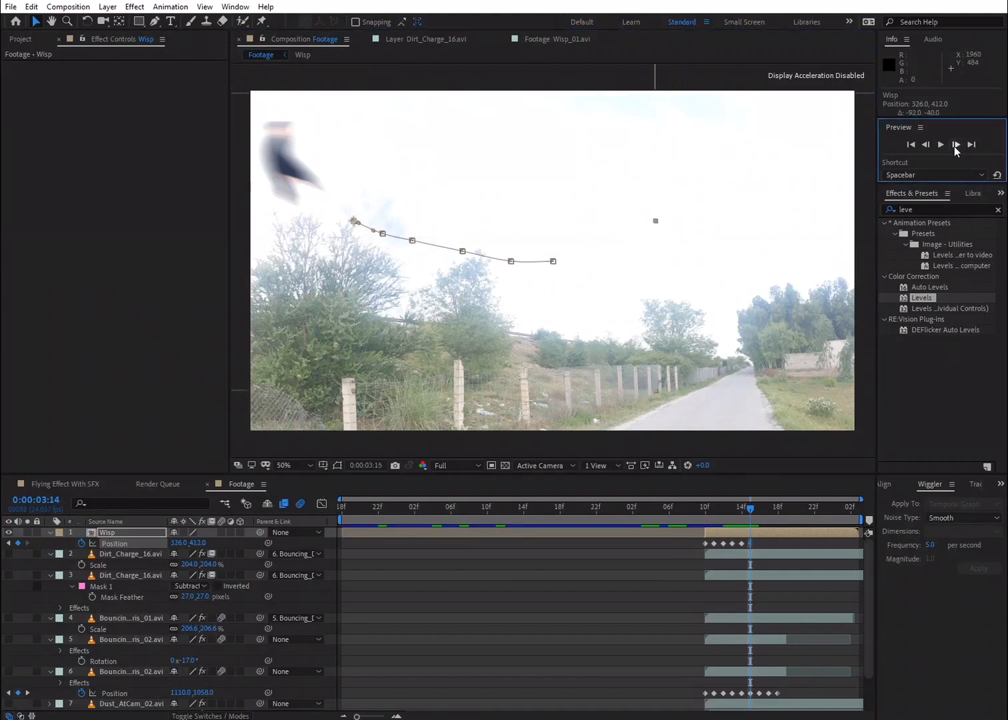
left_click_drag(404, 282, 390, 275)
Step: Add Wisp Position keyframes for each frame from 0:00:03:16 at 168, 332 through 0:00:03:18 at 56, 266
left_click(956, 145)
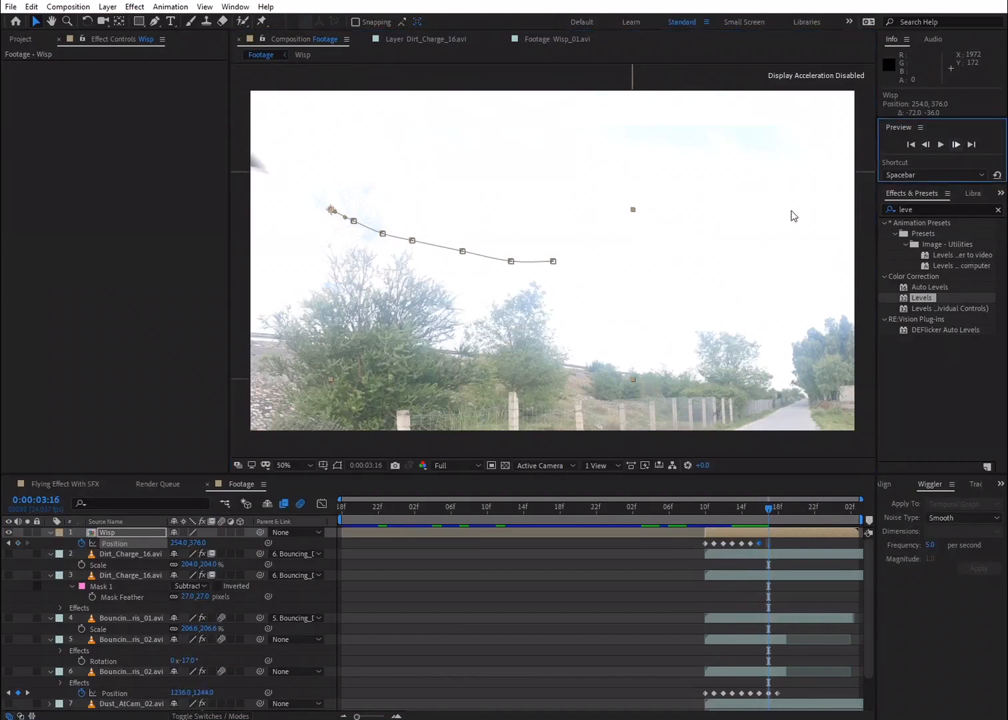
left_click_drag(383, 279, 355, 269)
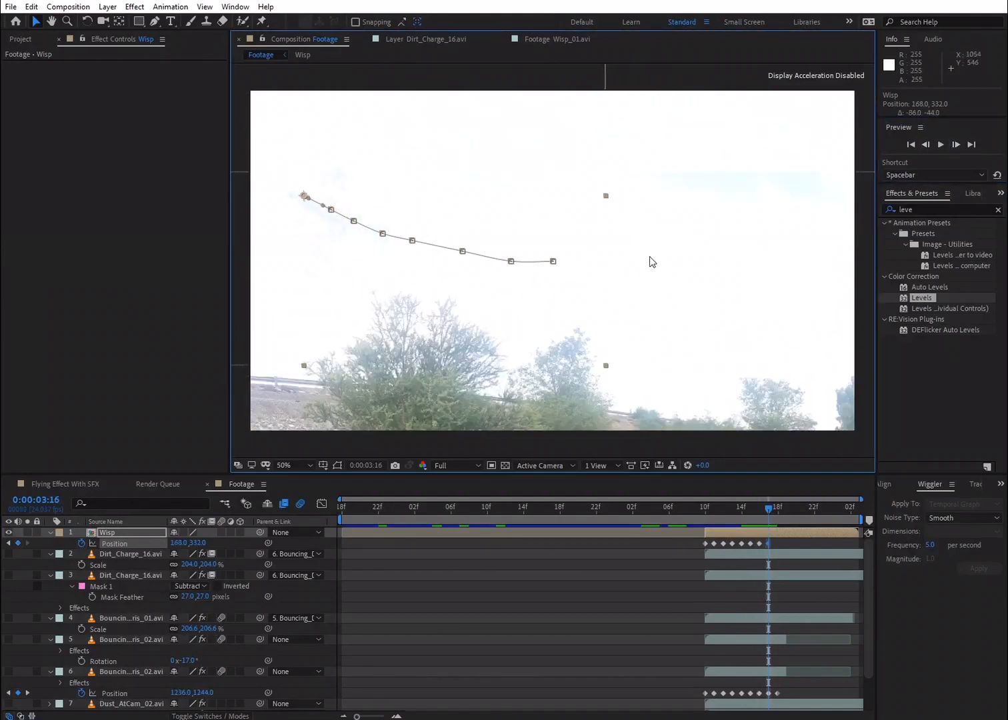
left_click(954, 144)
left_click_drag(340, 284, 322, 270)
left_click(955, 145)
left_click_drag(362, 276, 352, 270)
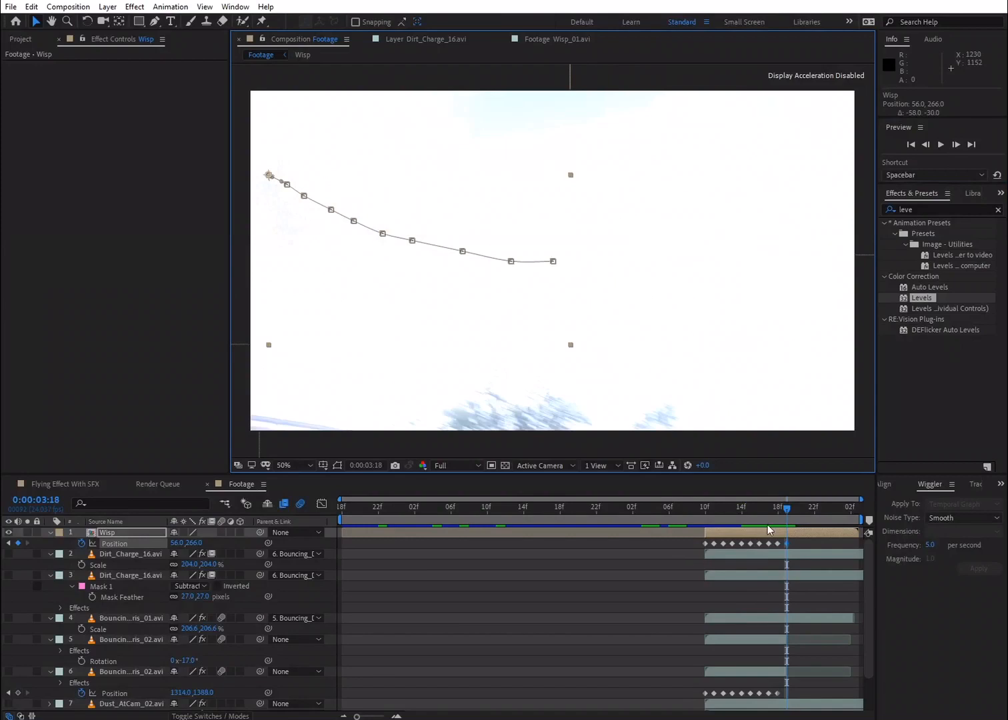
Step: Fade the Wisp layer's Opacity from 100% at 0:00:03:16 to 0% at 0:00:03:18 and trim the layer's end there
left_click(133, 534)
key("t")
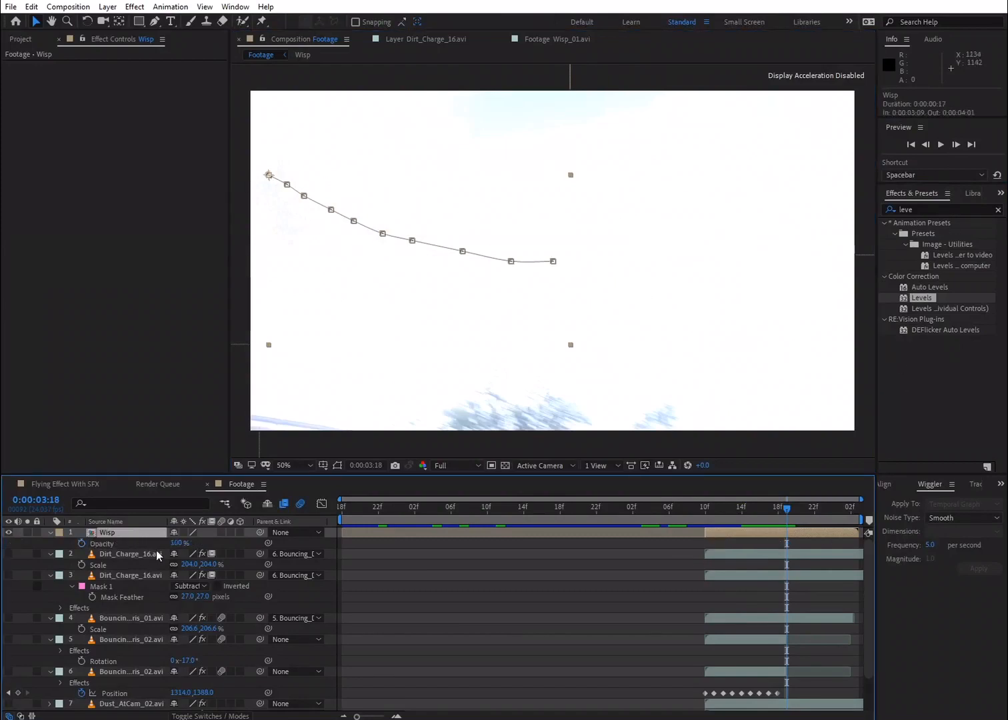
left_click(81, 544)
left_click_drag(787, 545, 768, 545)
left_click_drag(176, 546, 17, 549)
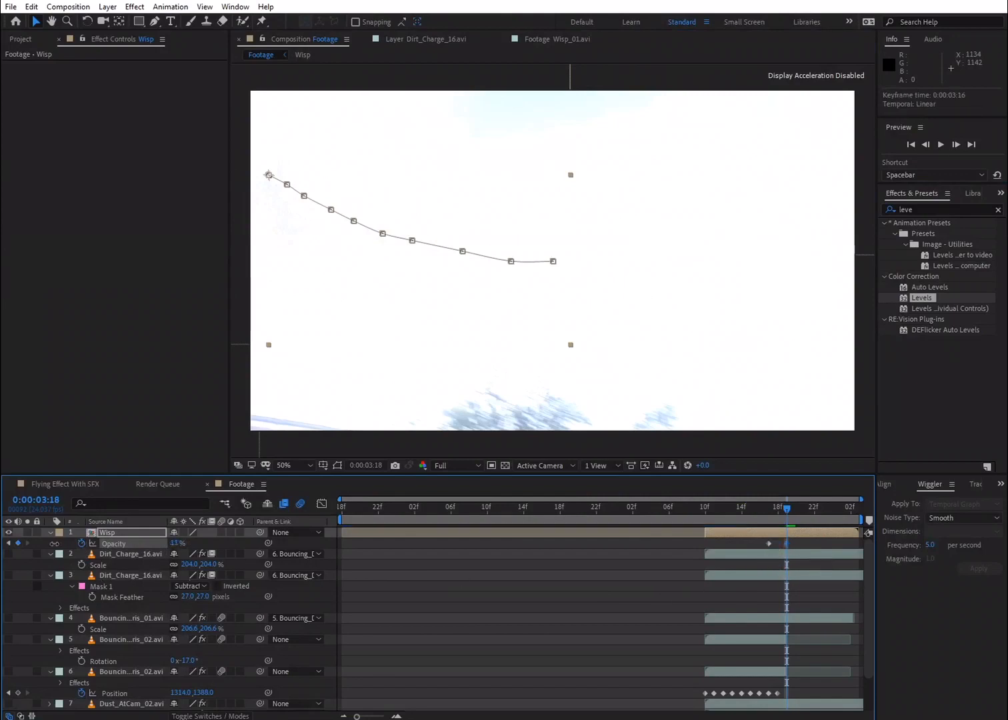
left_click(145, 534)
key("alt+bracketright")
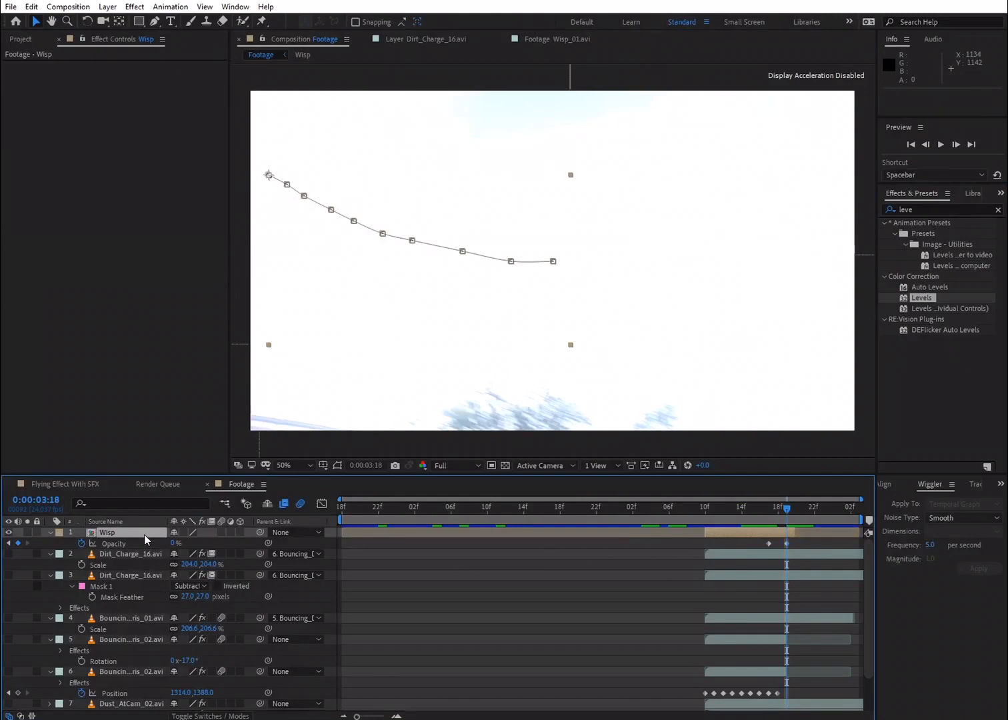
Step: Set the Wisp layer's Rotation to -29° at 0:00:03:10 and check its angle over the next few frames
left_click(714, 510)
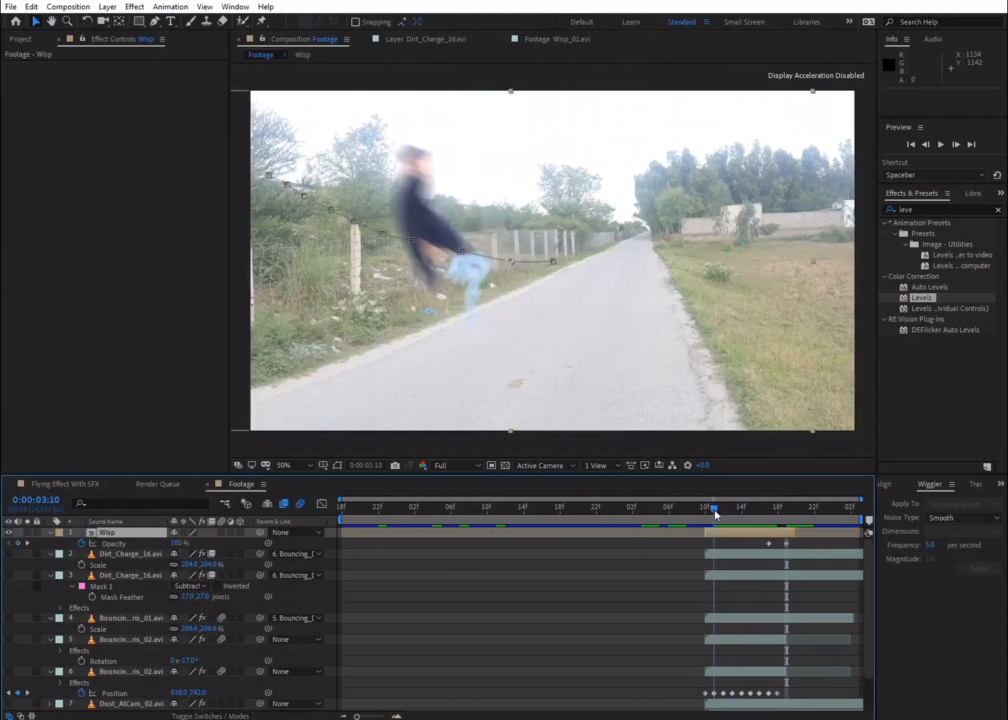
left_click(132, 532)
key("r")
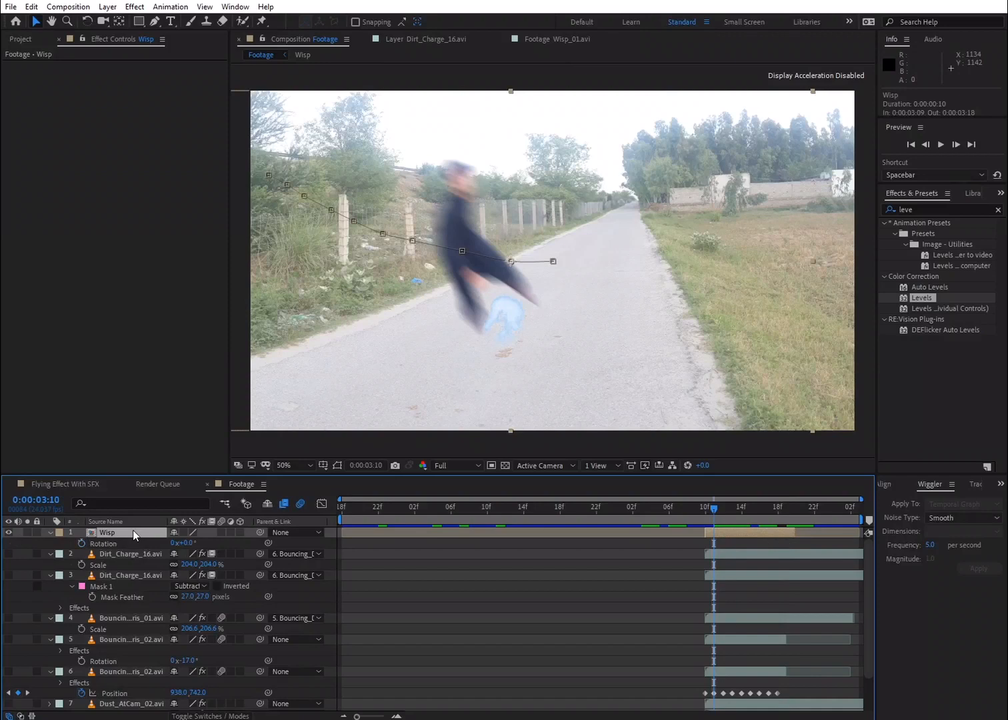
mouse_move(186, 542)
left_mouse_down()
mouse_move(199, 542)
mouse_move(168, 542)
left_mouse_up()
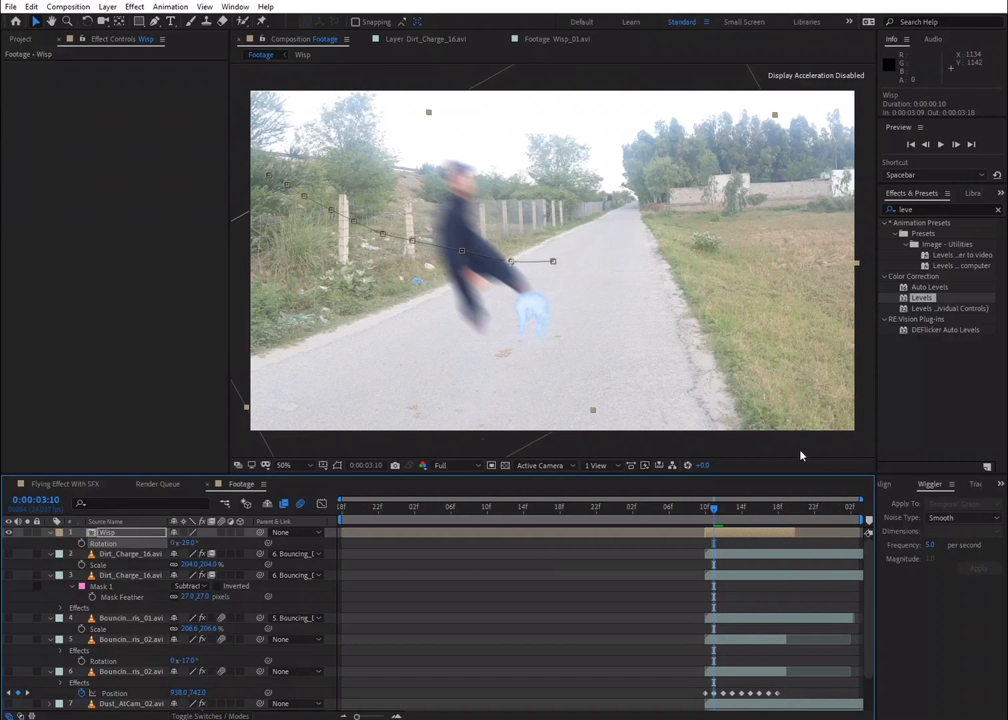
left_click(956, 145)
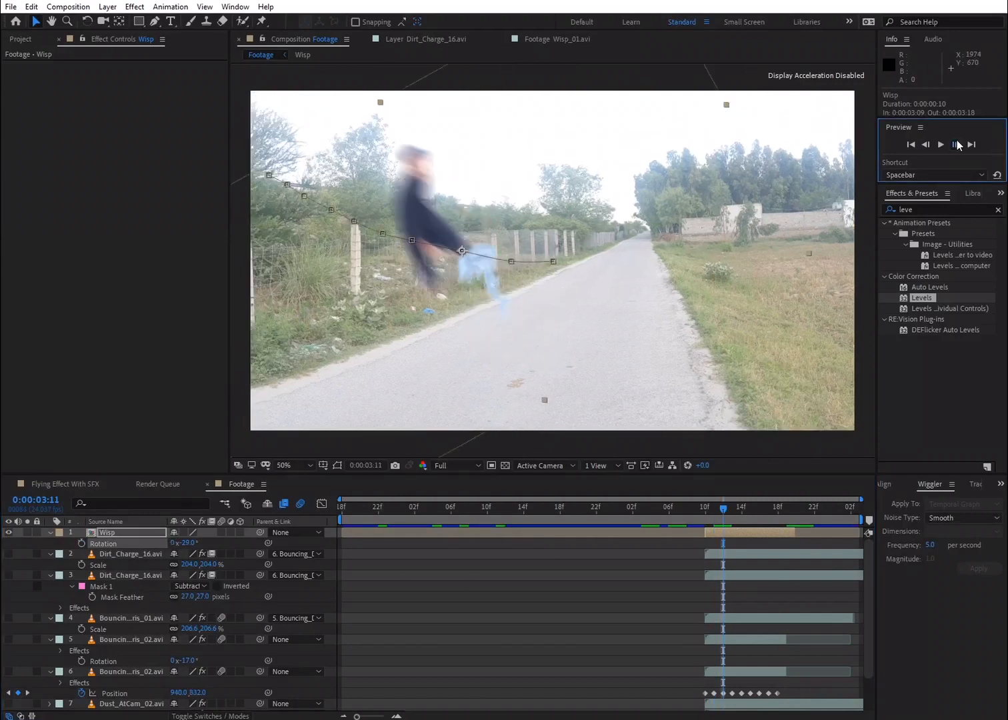
left_click(956, 144)
left_click(956, 145)
left_click(955, 145)
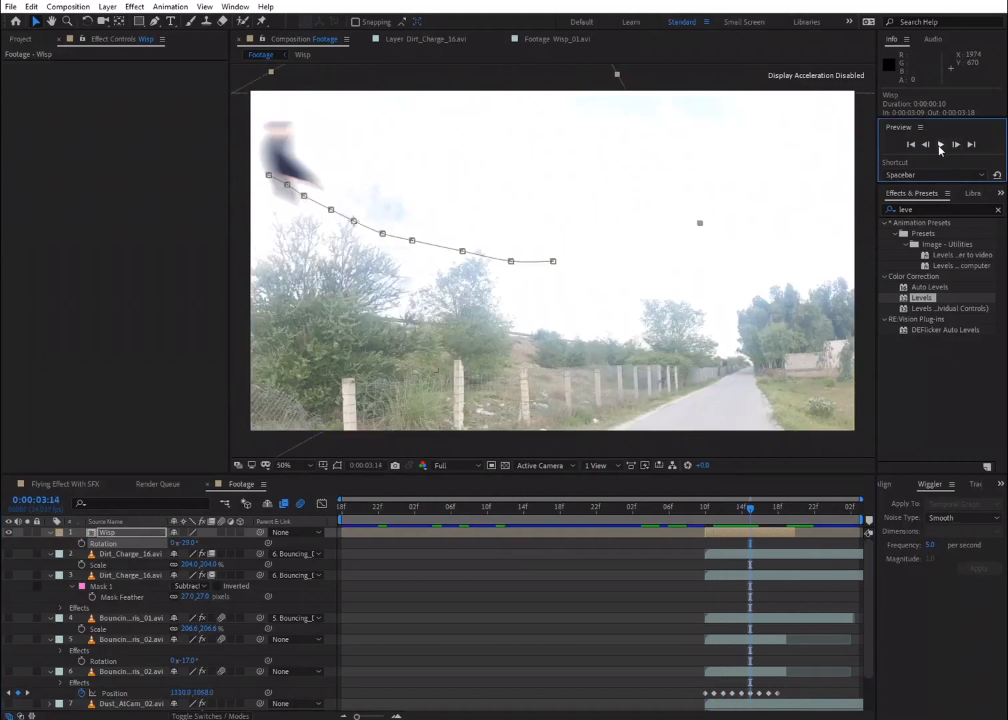
left_click(926, 145)
left_click(926, 146)
left_click(927, 145)
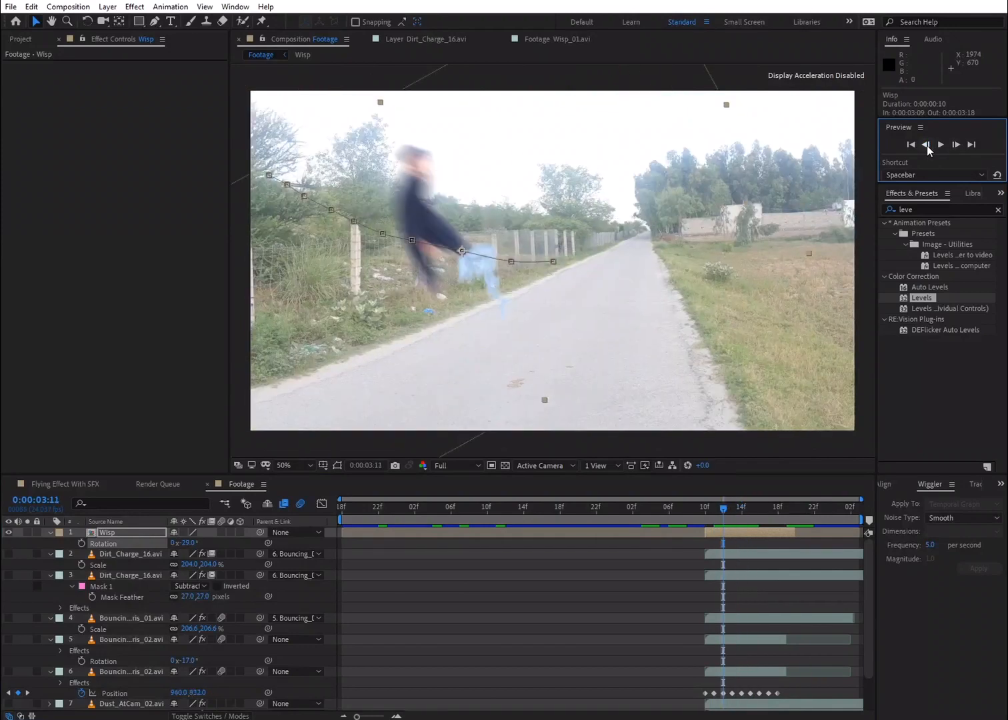
Step: Enable motion blur on the Wisp layer and check the blurred trail through 0:00:03:13
left_click(222, 532)
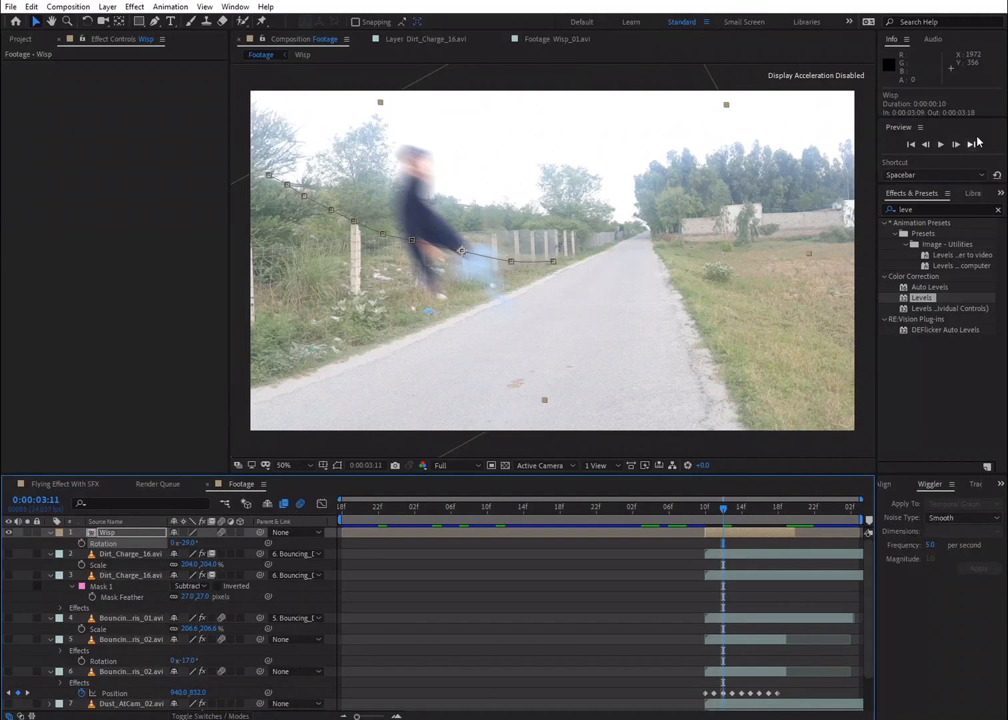
left_click(956, 144)
left_click(956, 145)
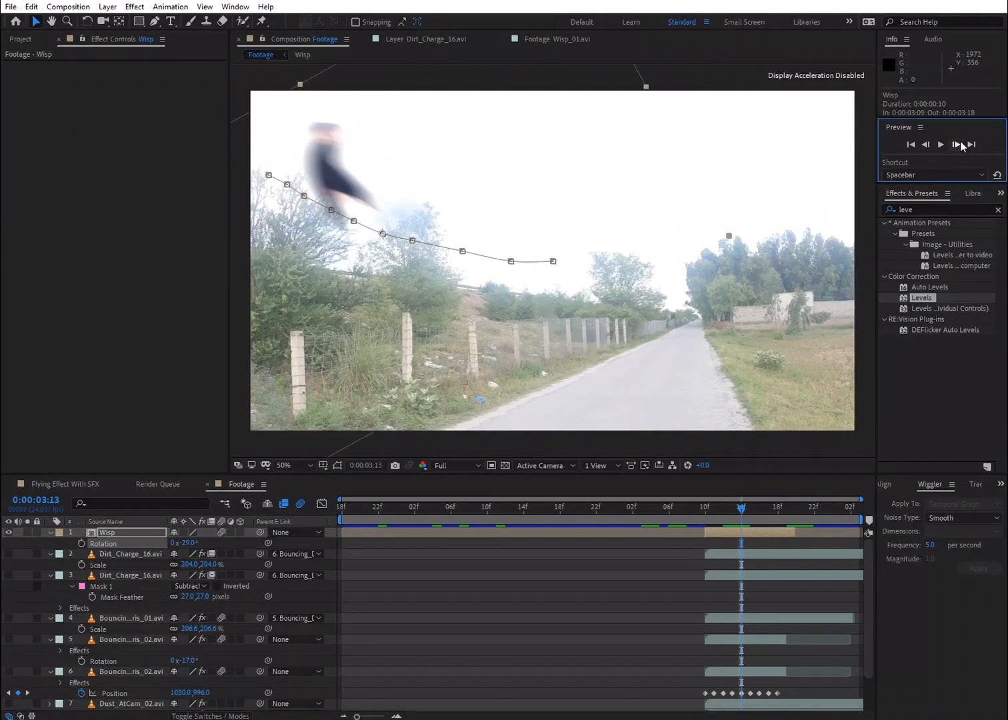
left_click(926, 144)
left_click(926, 144)
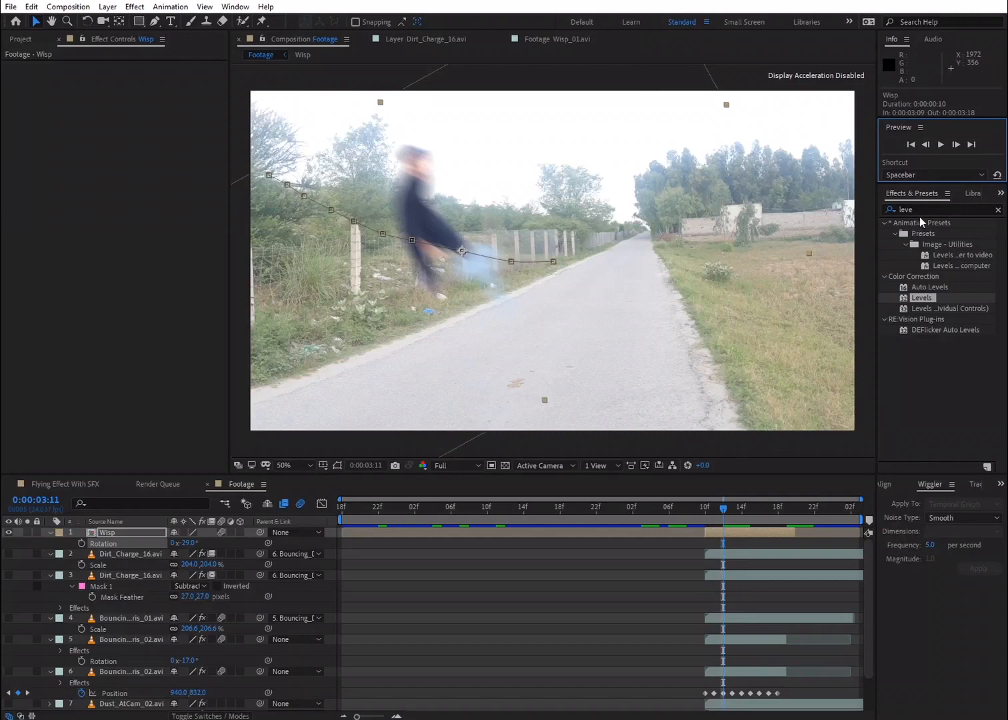
Step: Apply the Tint effect to the Wisp layer with Amount to Tint at 64%
left_click(905, 210)
type("tint")
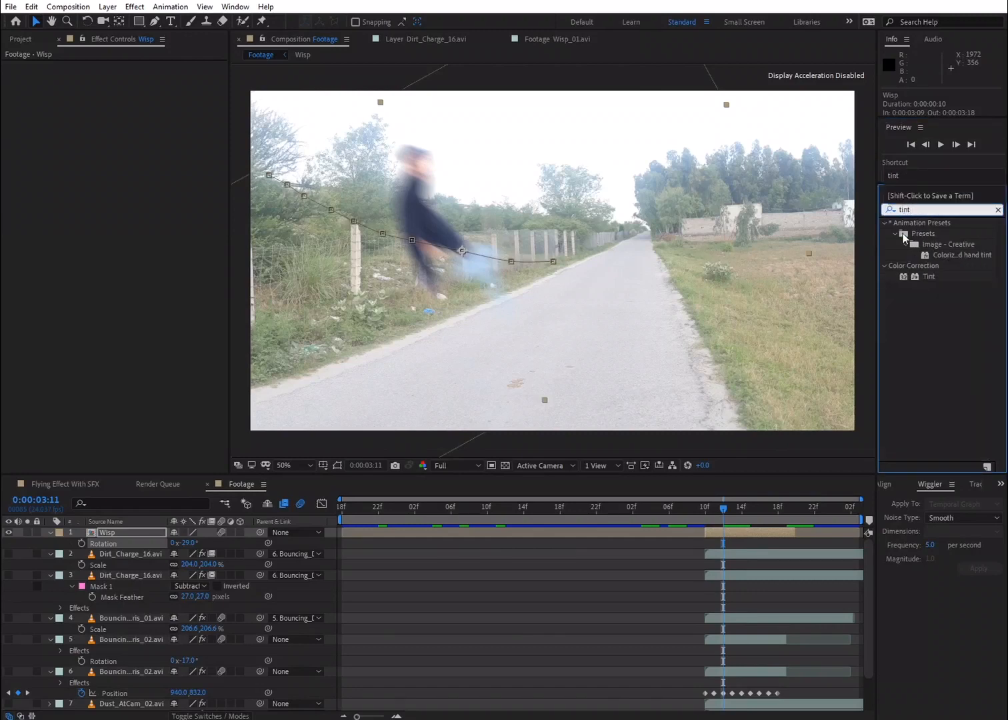
left_click_drag(928, 276, 759, 532)
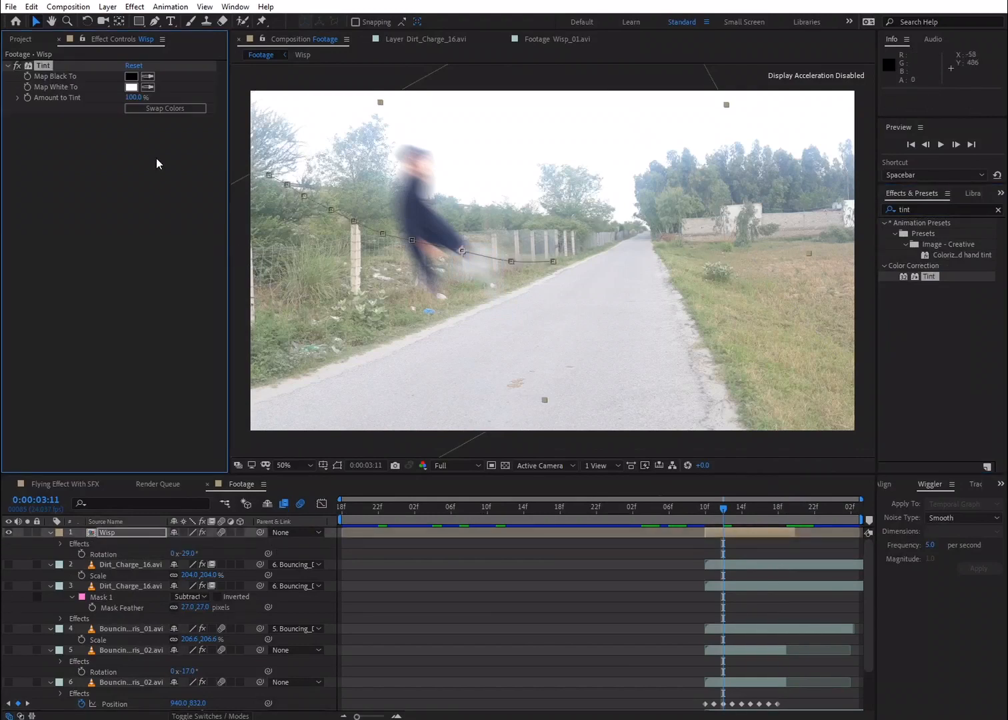
left_click_drag(115, 99, 103, 100)
Step: Make the hidden Dirt_Charge_16, bouncing debris, Dust_AtCam_02 and Dust_Wave_04 layers visible again
left_click_drag(8, 565, 9, 585)
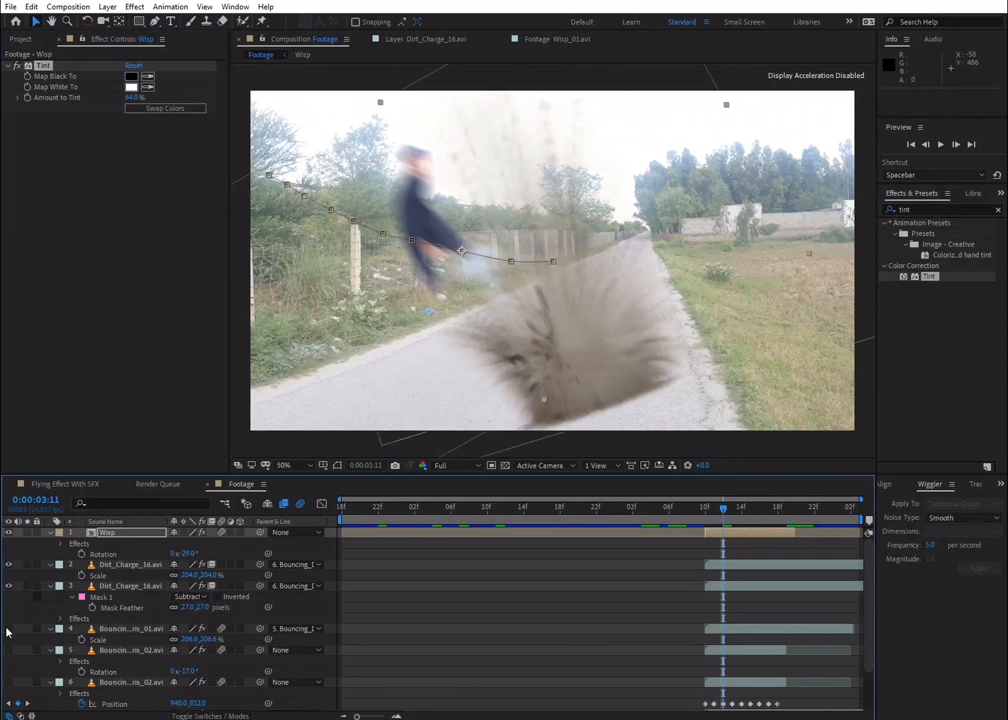
left_click(9, 650)
scroll(75, 632, "down", 1)
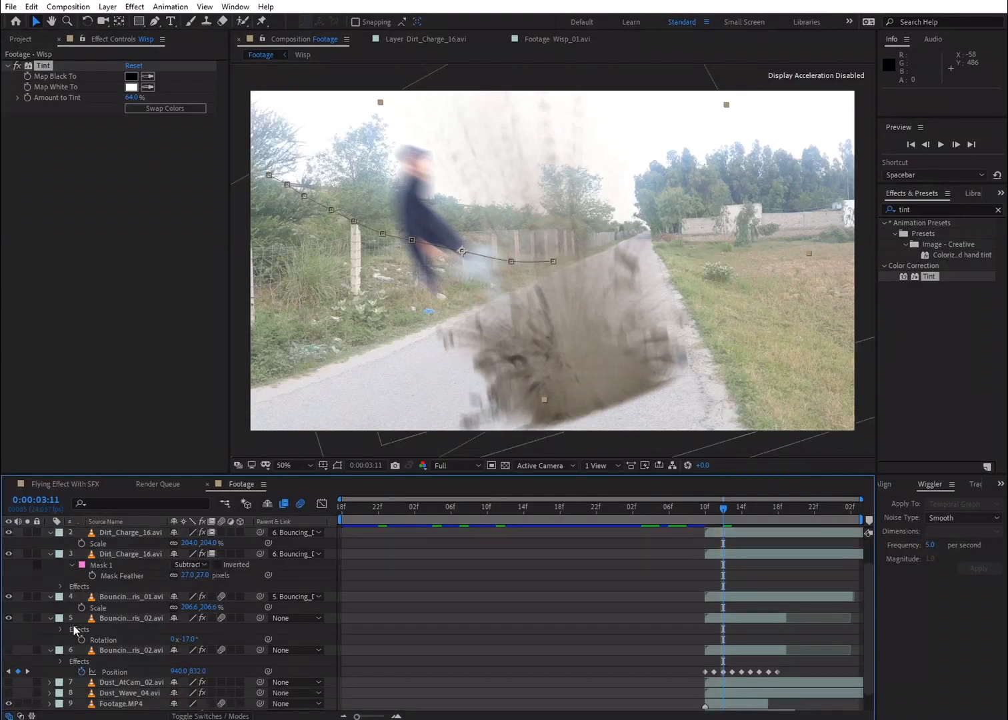
left_click(8, 650)
left_click_drag(8, 682, 9, 693)
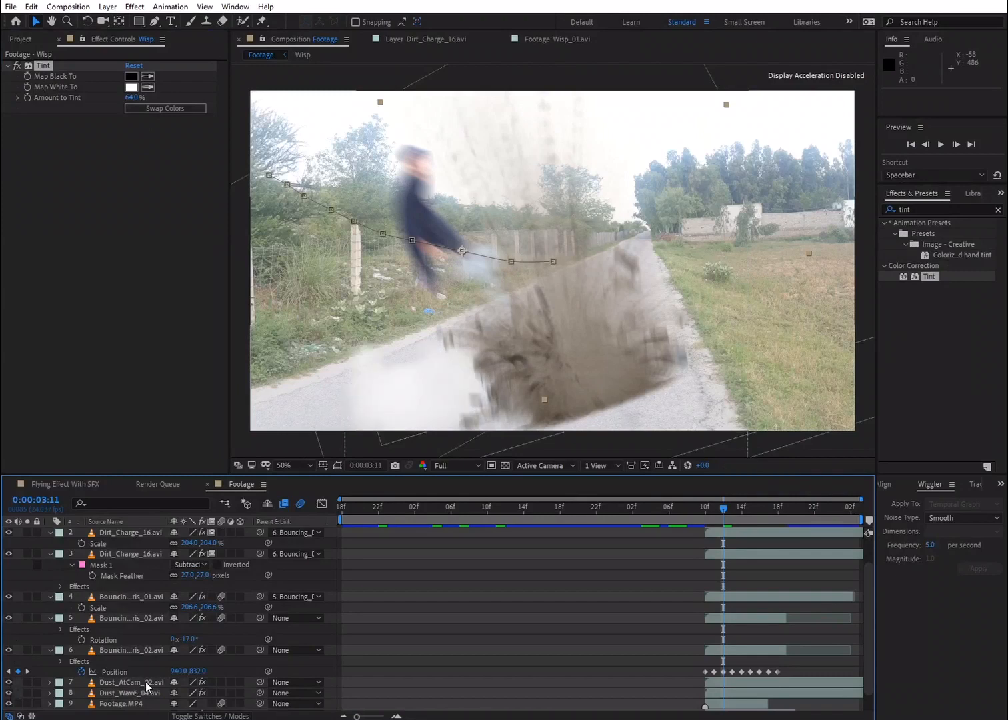
scroll(146, 679, "down", 1)
scroll(132, 648, "up", 3)
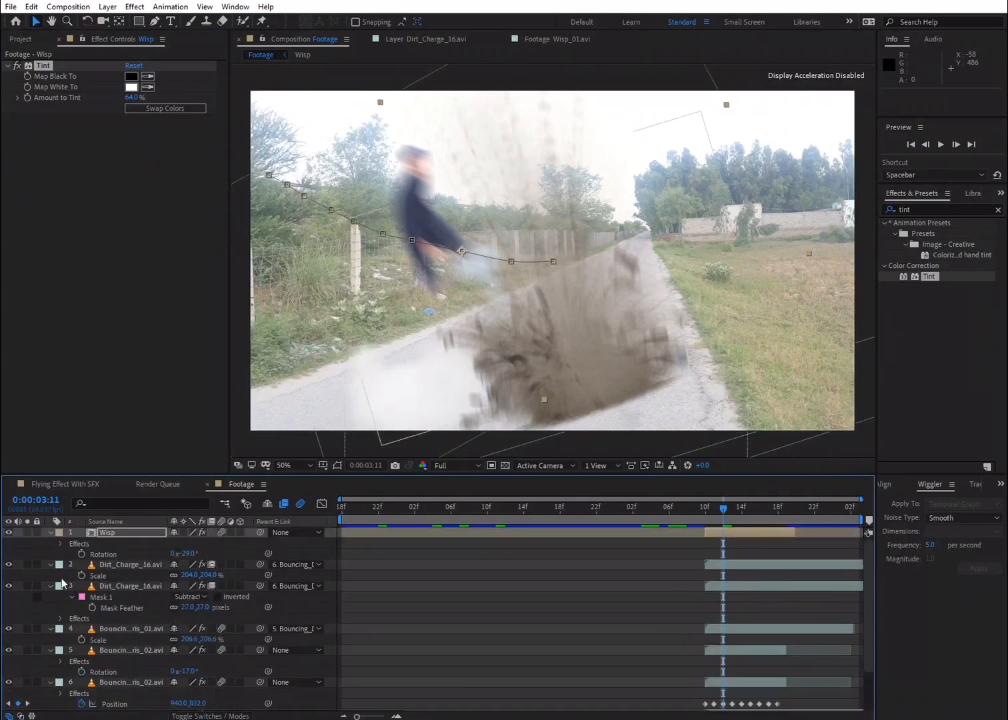
Step: Collapse the expanded properties of the Wisp, dirt charge and bouncing debris layers in the timeline
left_click(51, 533)
left_click(50, 543)
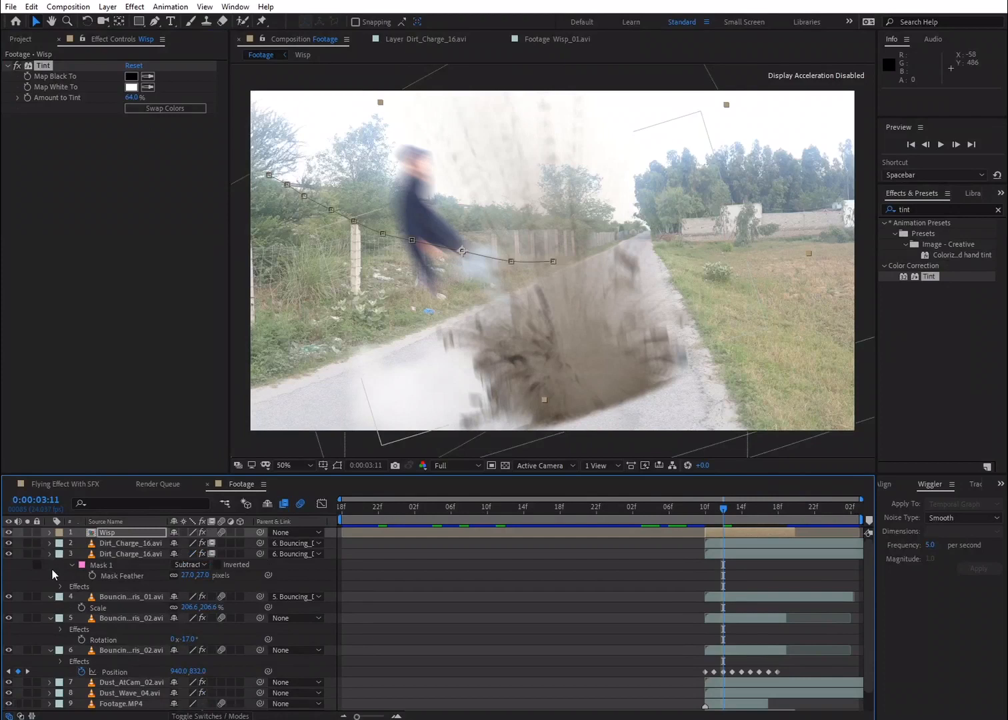
left_click(50, 554)
left_click(52, 564)
left_click(47, 586)
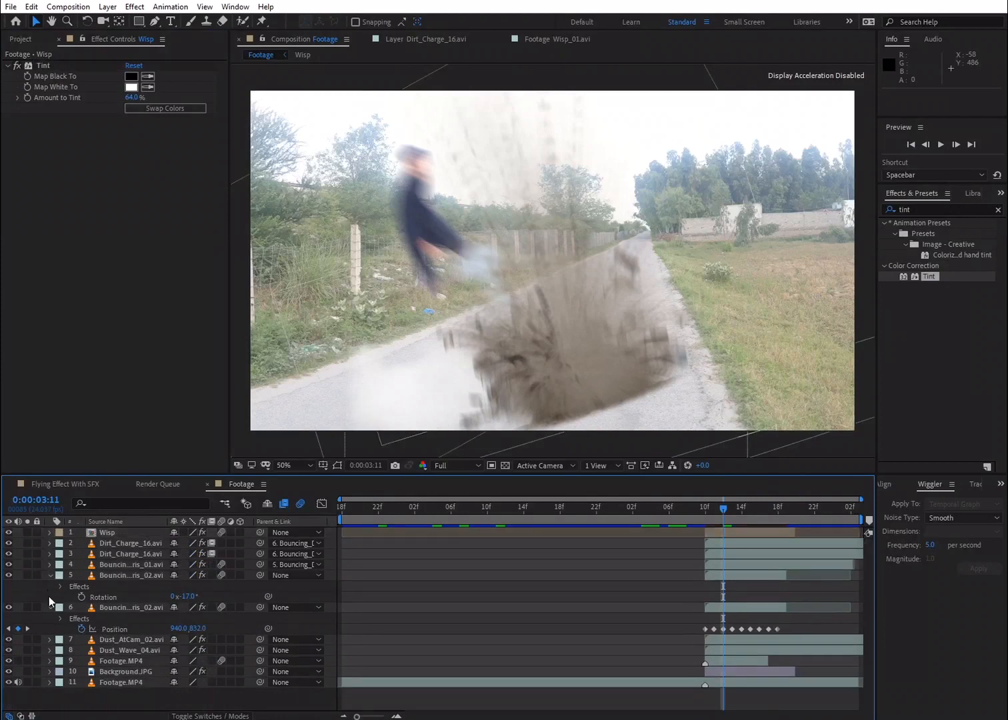
left_click(49, 574)
left_click(50, 586)
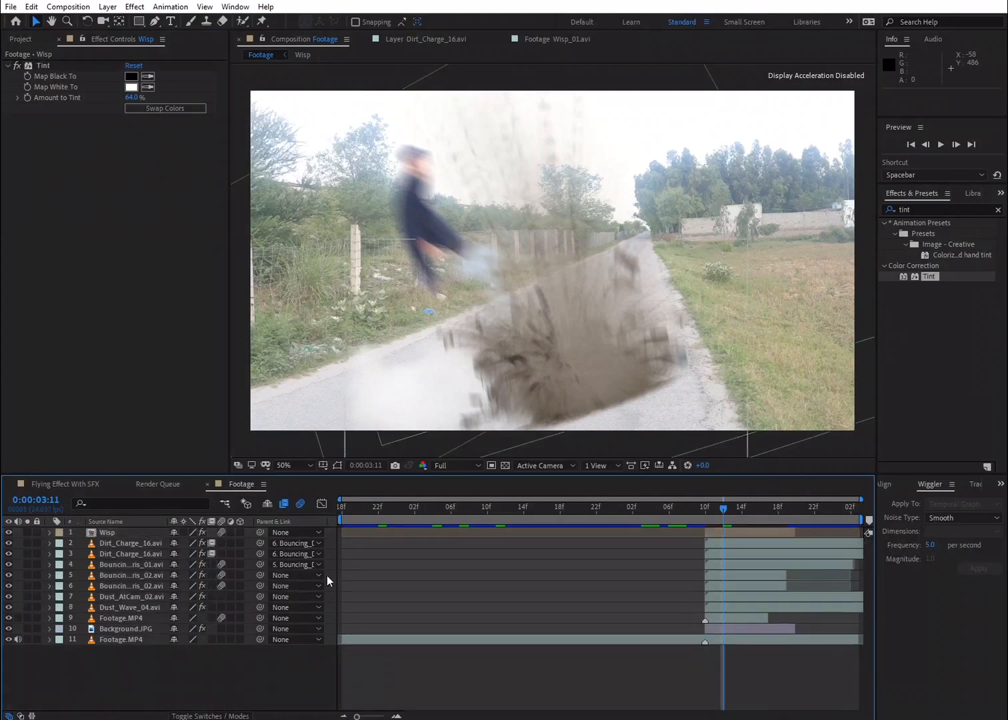
Step: Preview the full take-off effect from 0:00:01:21
left_click(379, 513)
key("space")
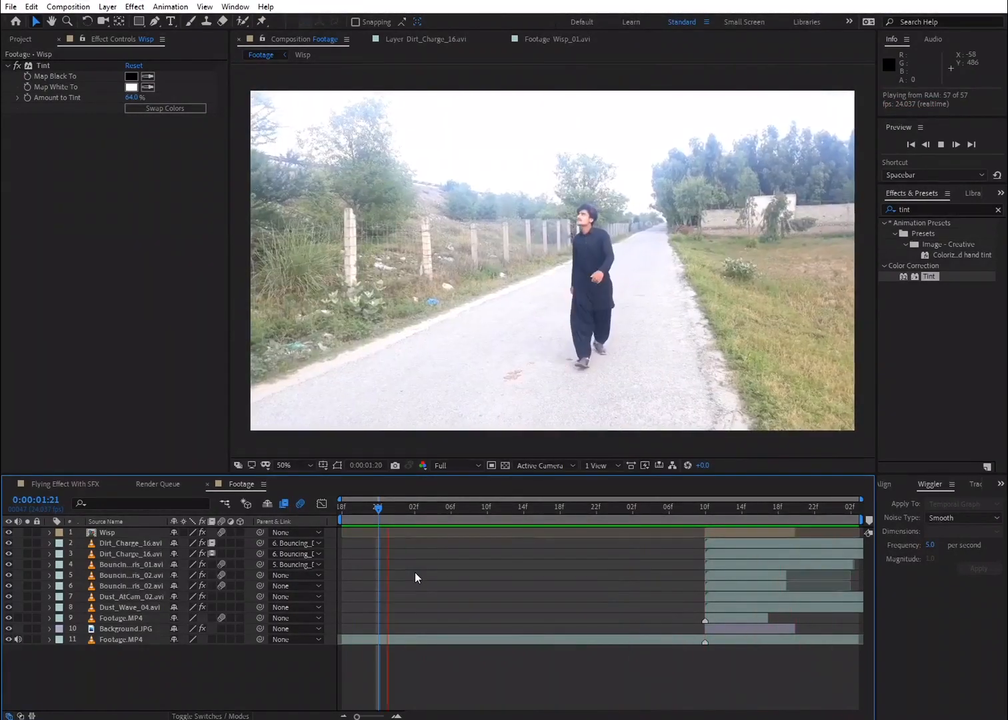
key("space")
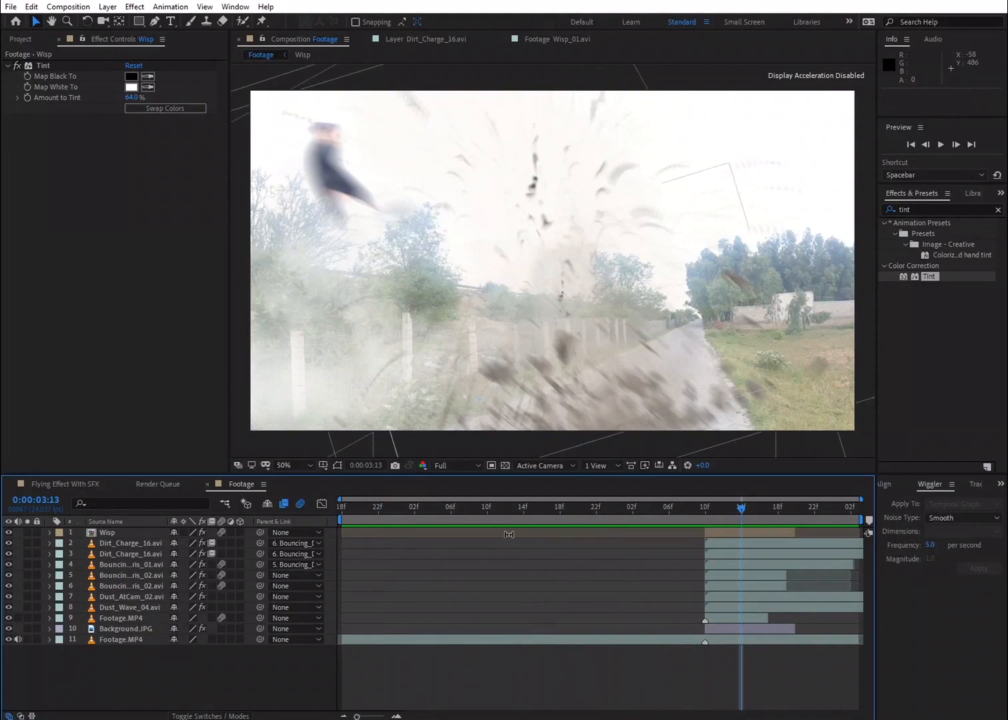
Step: Keyframe Opacity on both Dirt_Charge_16 and all three bouncing debris layers from 0% at 0:00:03:09 to 100% at 0:00:03:10
left_click_drag(731, 507, 707, 513)
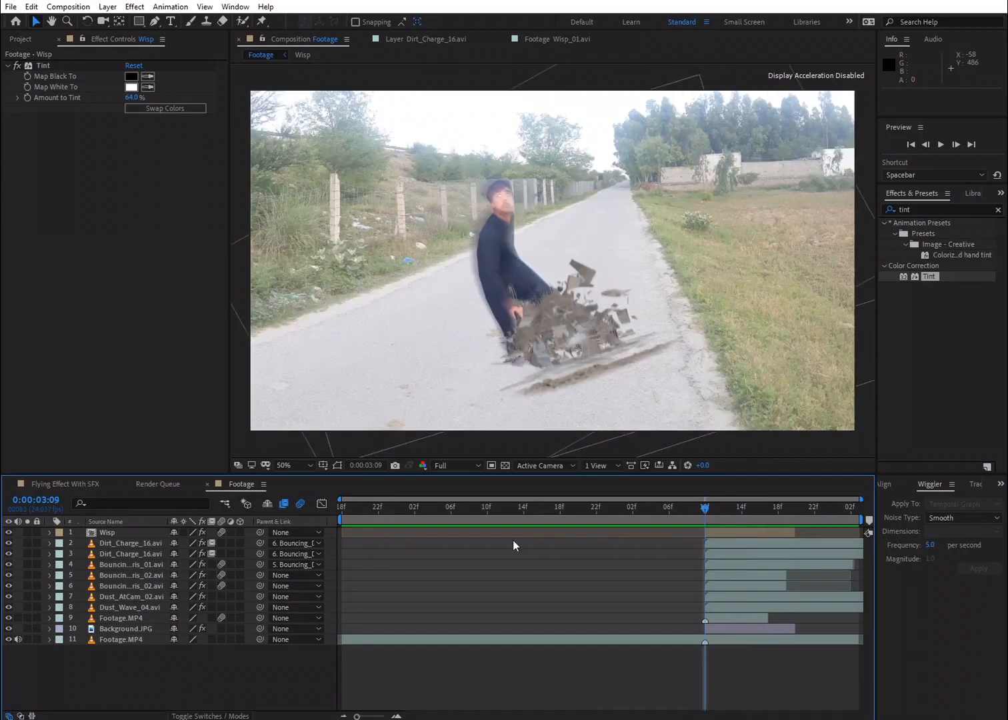
left_click(123, 543)
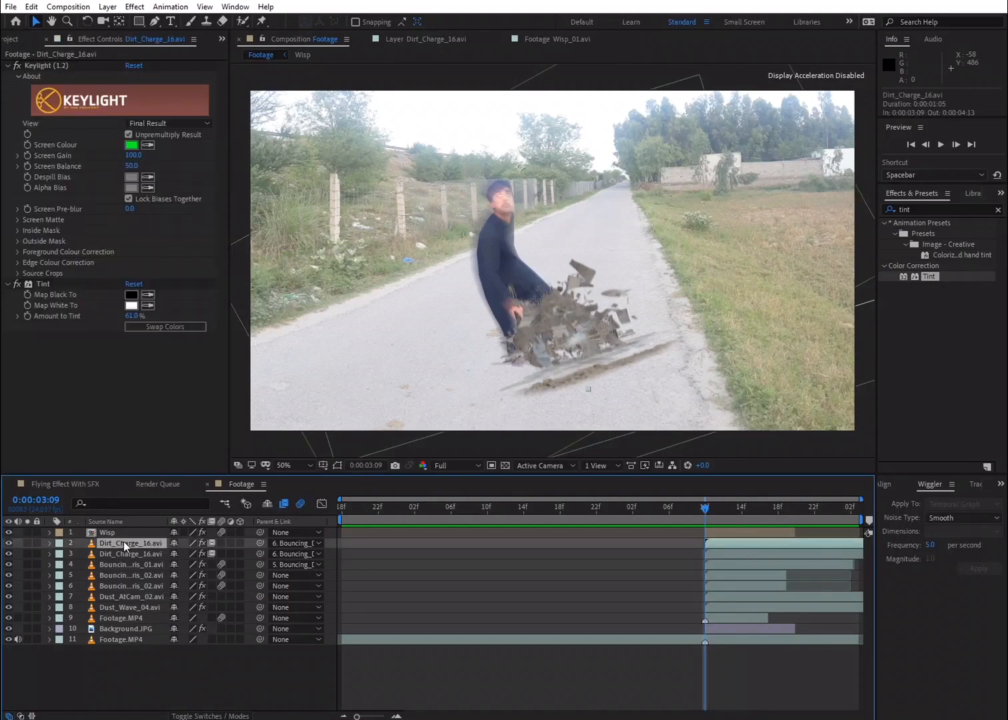
left_click(122, 589, "shift")
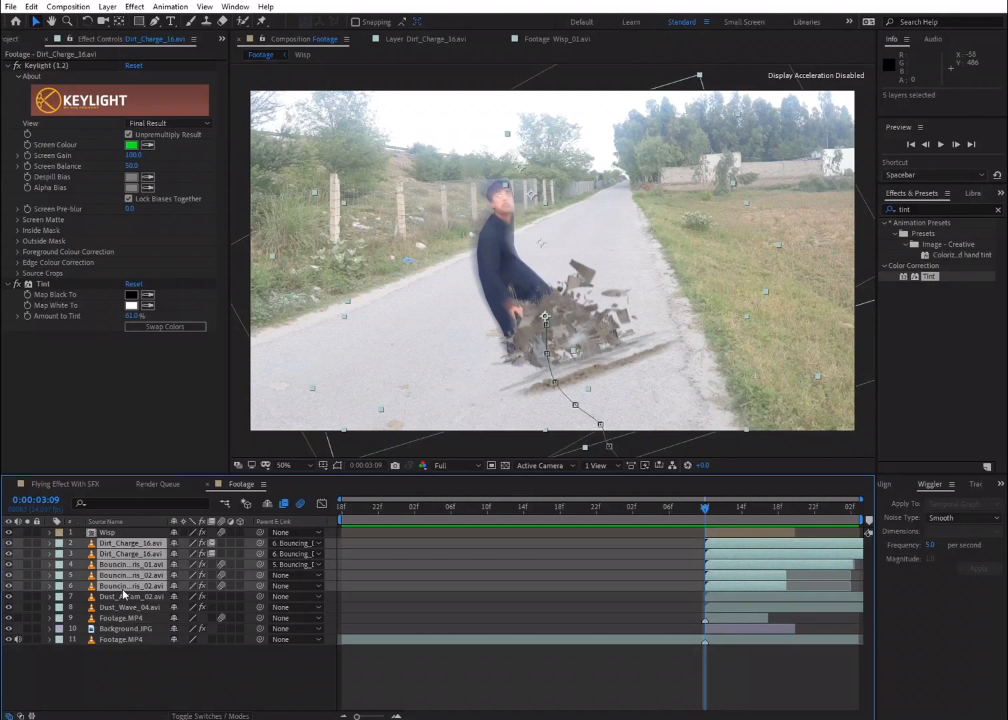
key("t")
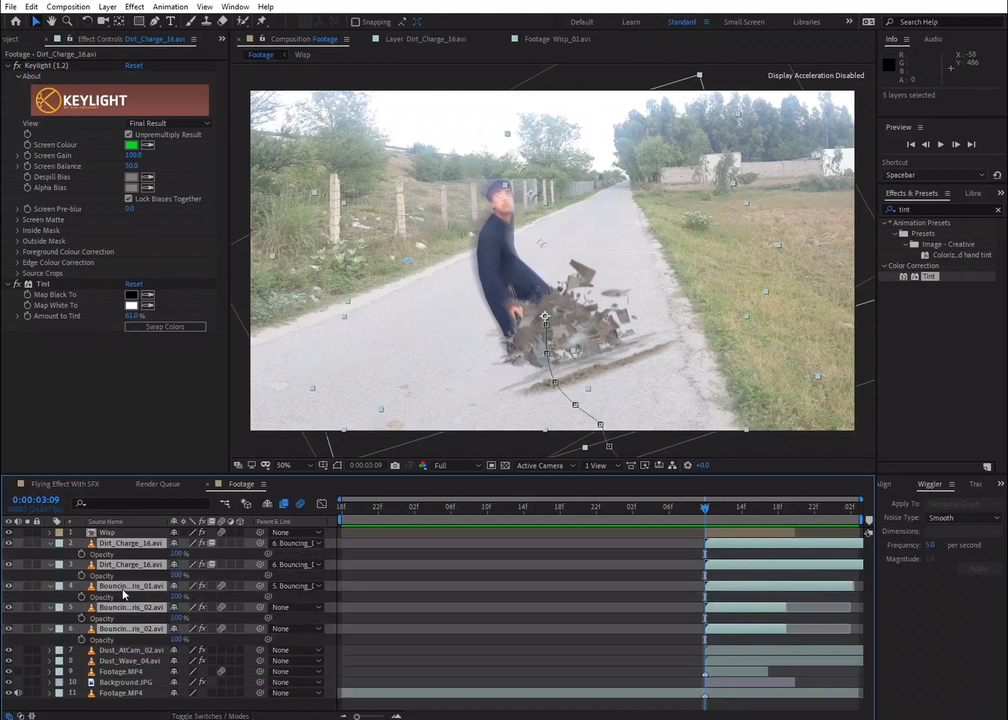
left_click(81, 554)
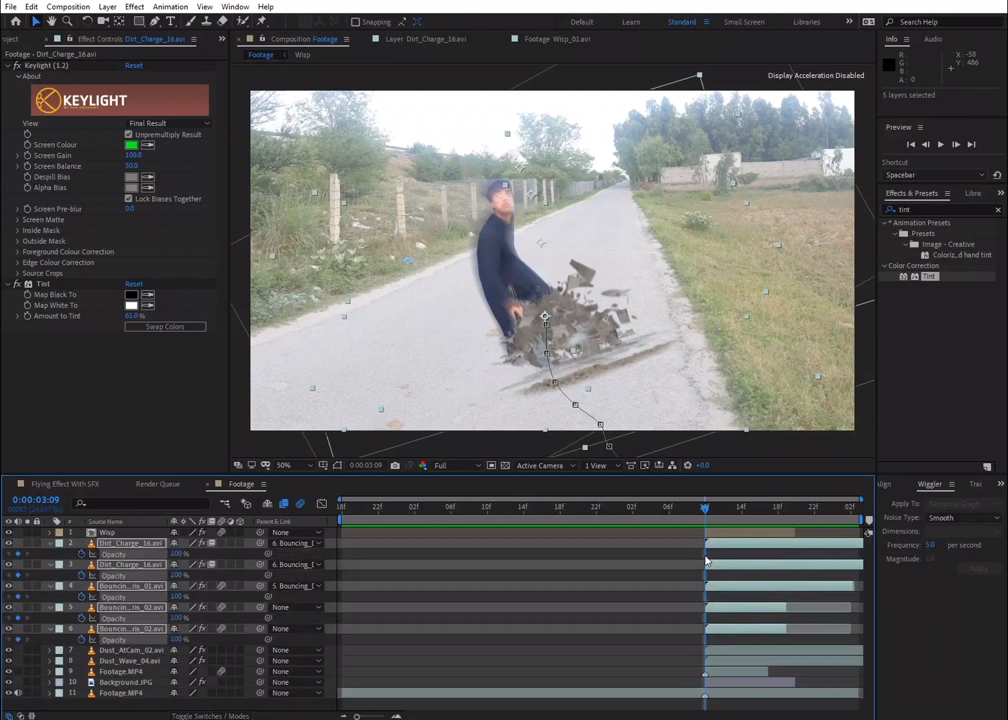
left_click_drag(706, 560, 713, 560)
left_click_drag(175, 554, 40, 547)
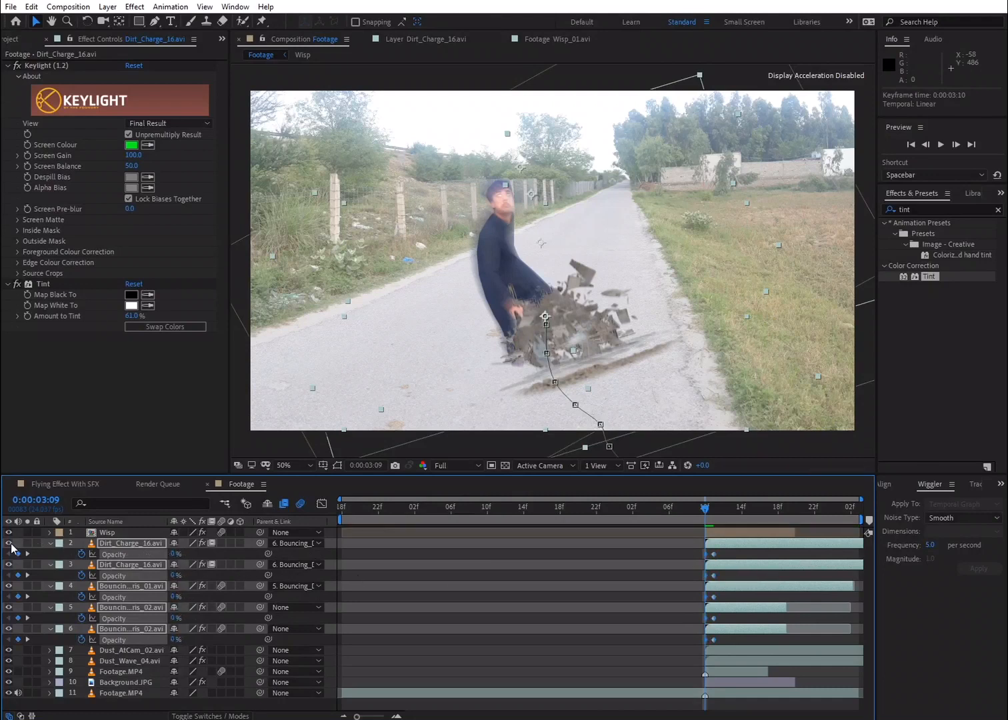
Step: Set the Opacity keyframes at 0:00:03:09 on the five dirt and debris layers to 30% and preview the effect
key("space")
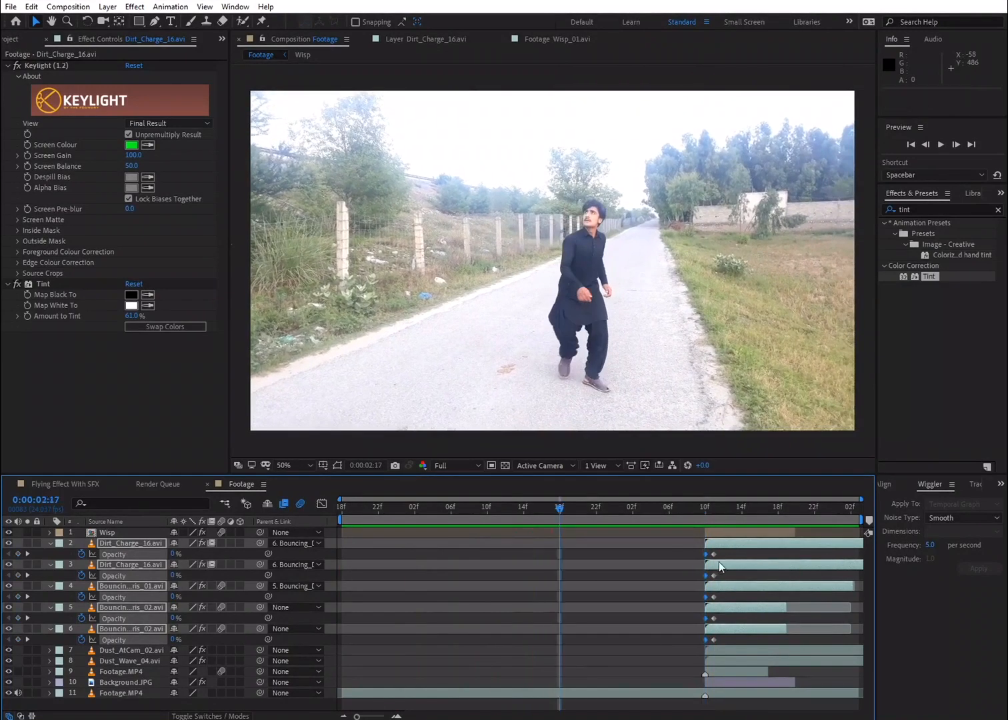
left_click(707, 507)
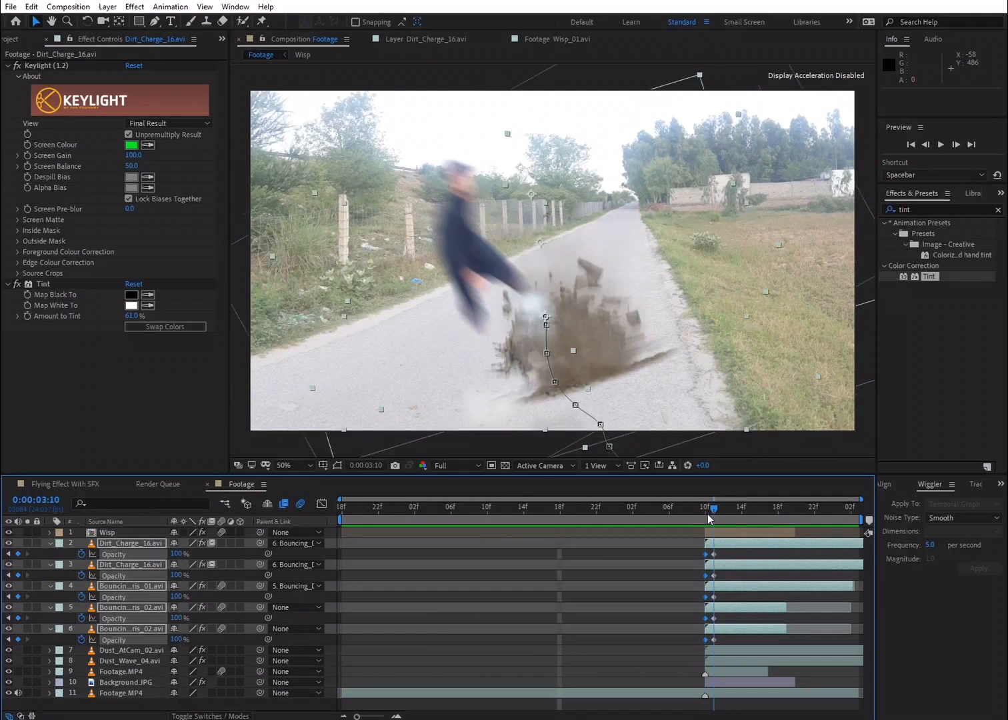
left_click(175, 553)
left_click(143, 543)
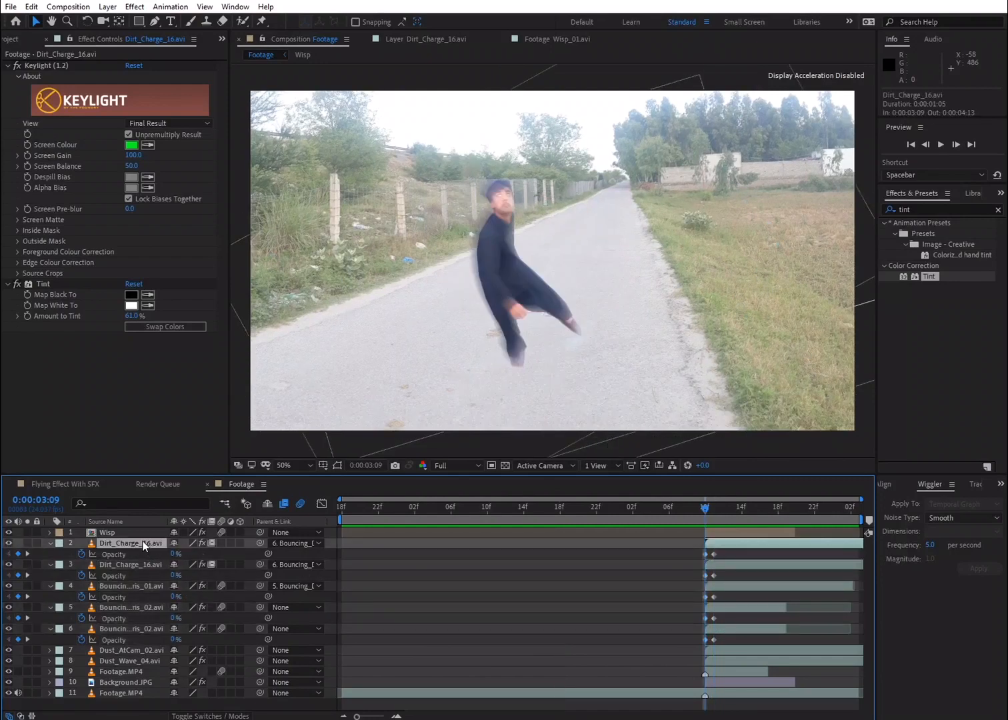
left_click(143, 629, "shift")
left_click(175, 618)
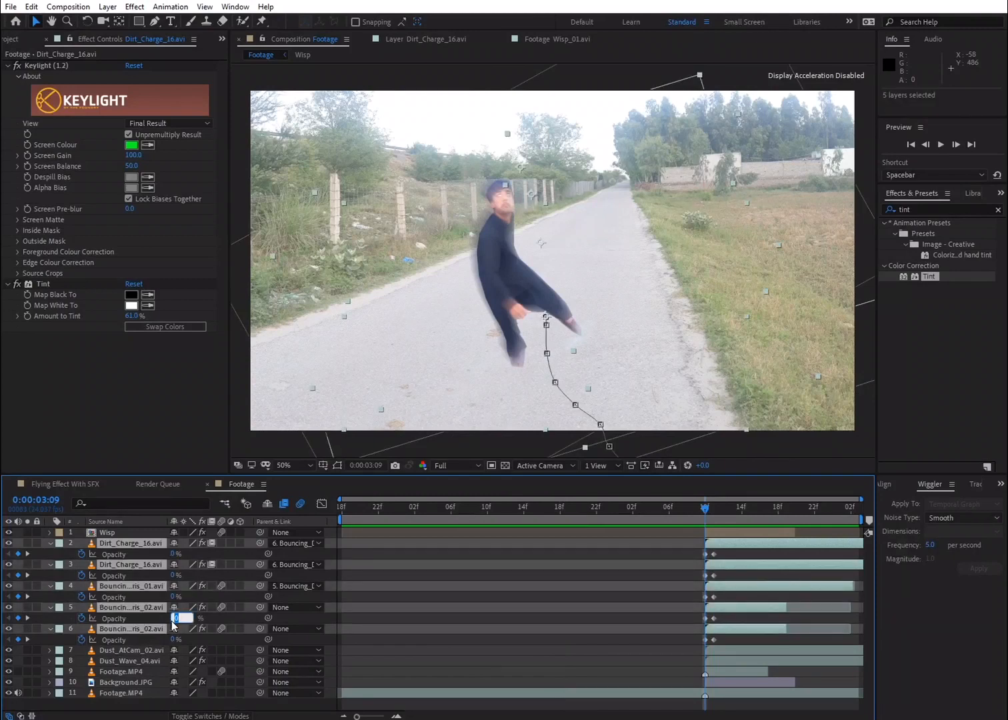
type("30")
key("Return")
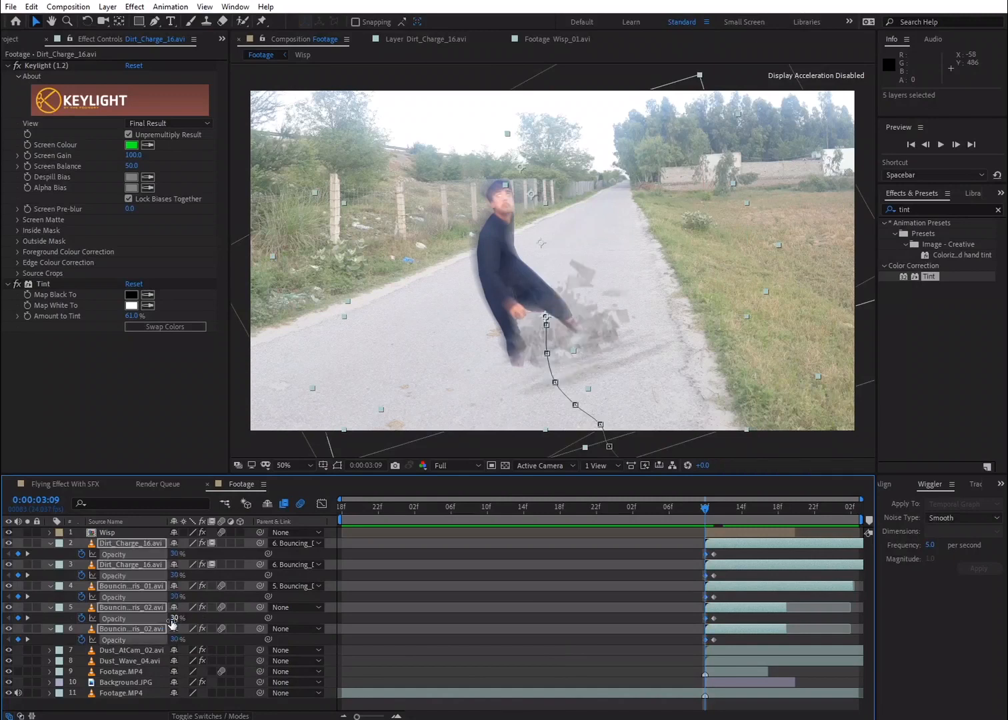
key("space")
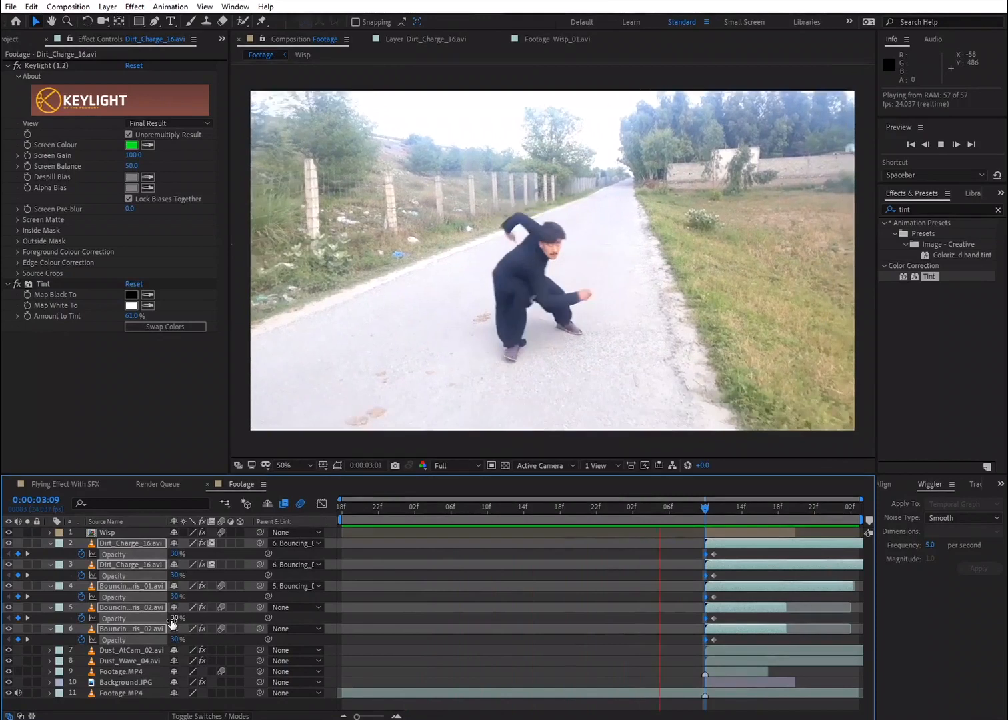
Step: Stop the preview, collapse the dirt and debris layers' properties, and open the Road image from the project footage
key("space")
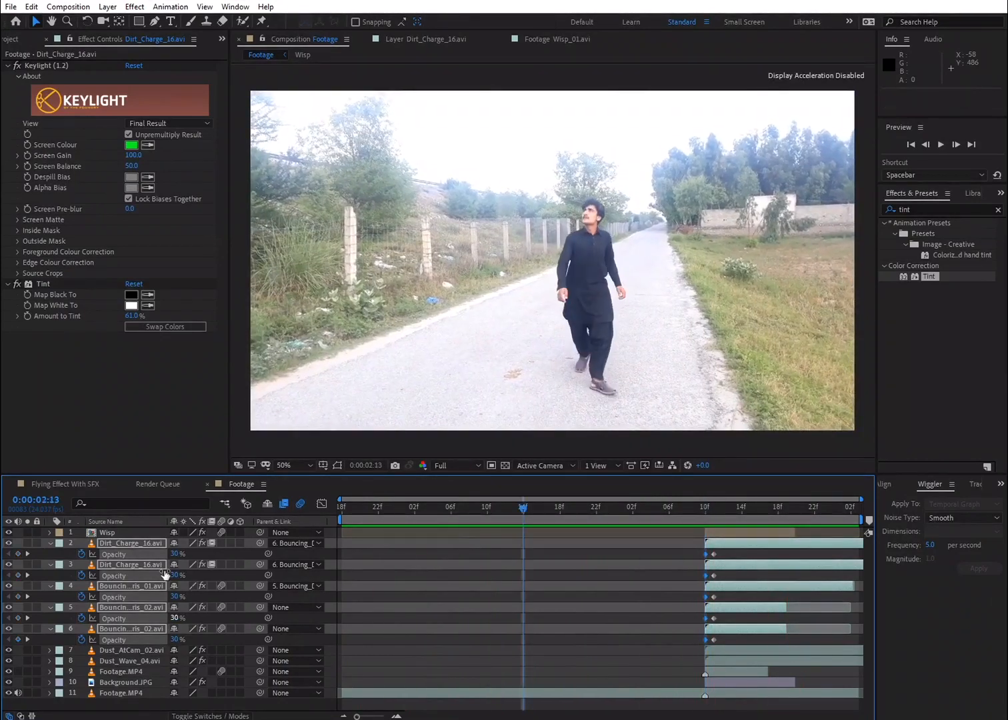
left_click(51, 544)
left_click(11, 39)
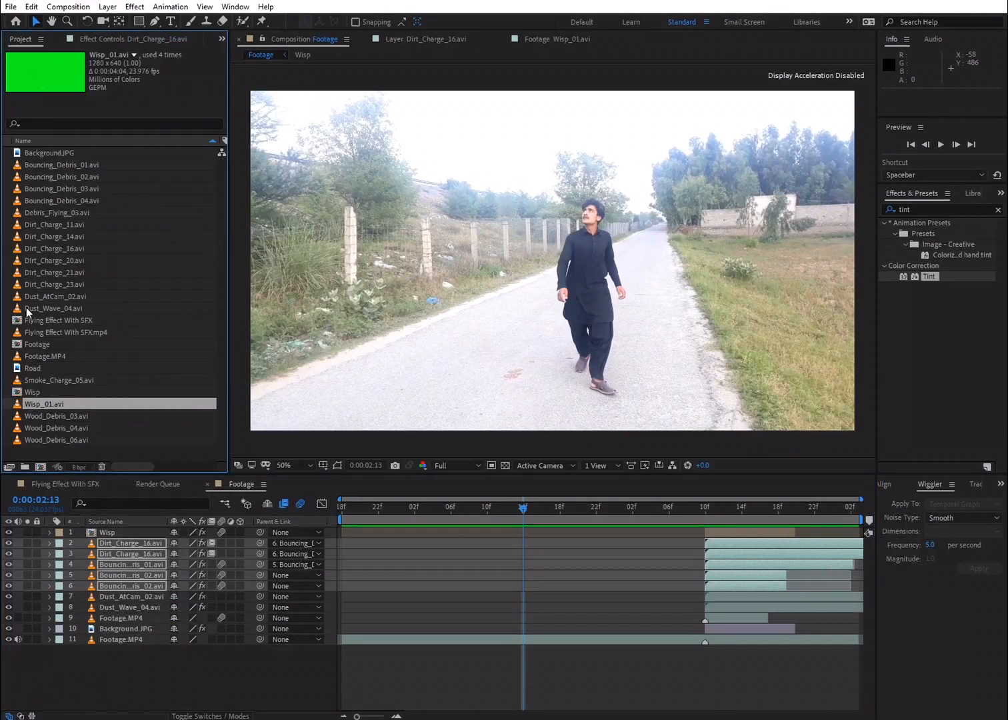
left_click(30, 368)
double_click(33, 370)
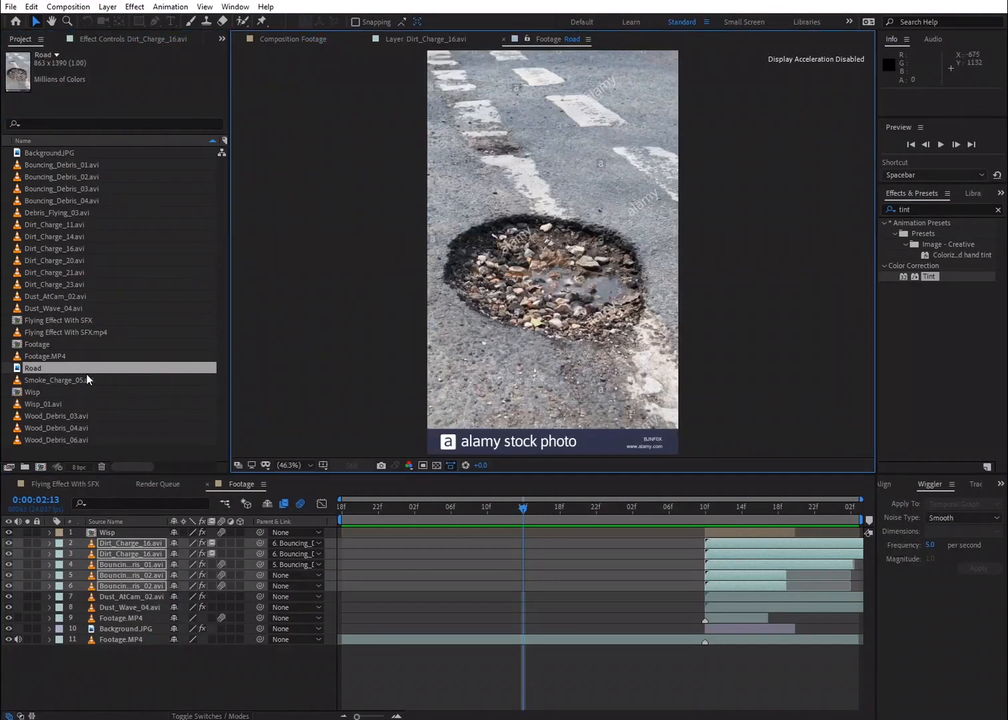
Step: Add the Road image as the top layer of the Footage composition and move its pothole down over the road
left_click_drag(81, 369, 116, 480)
left_click_drag(120, 527, 120, 529)
left_click_drag(528, 328, 545, 377)
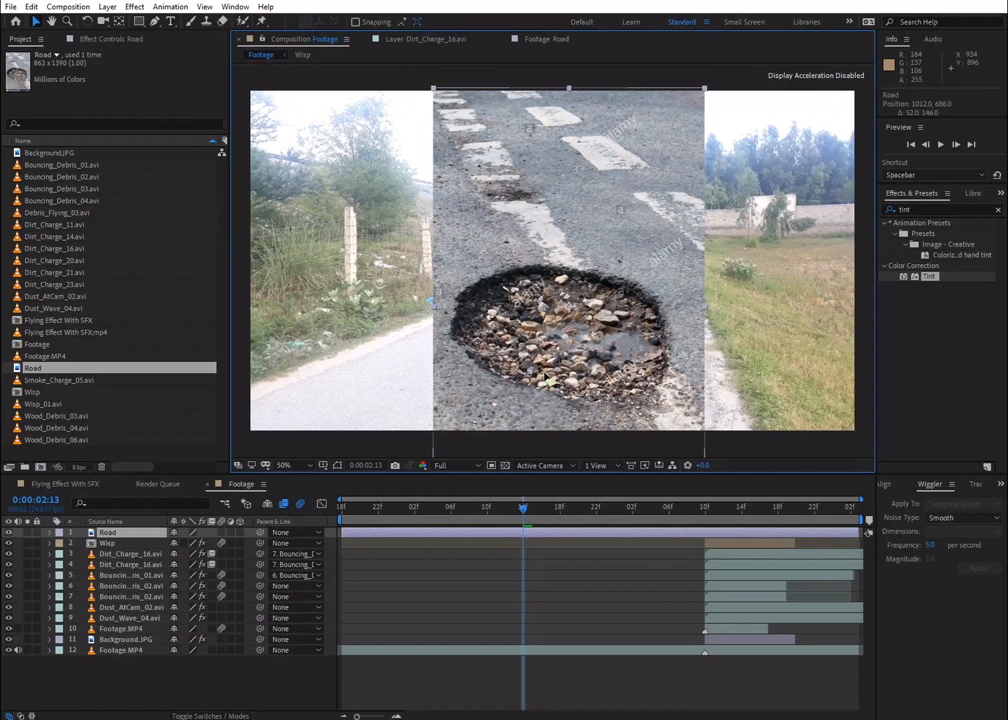
key("Return")
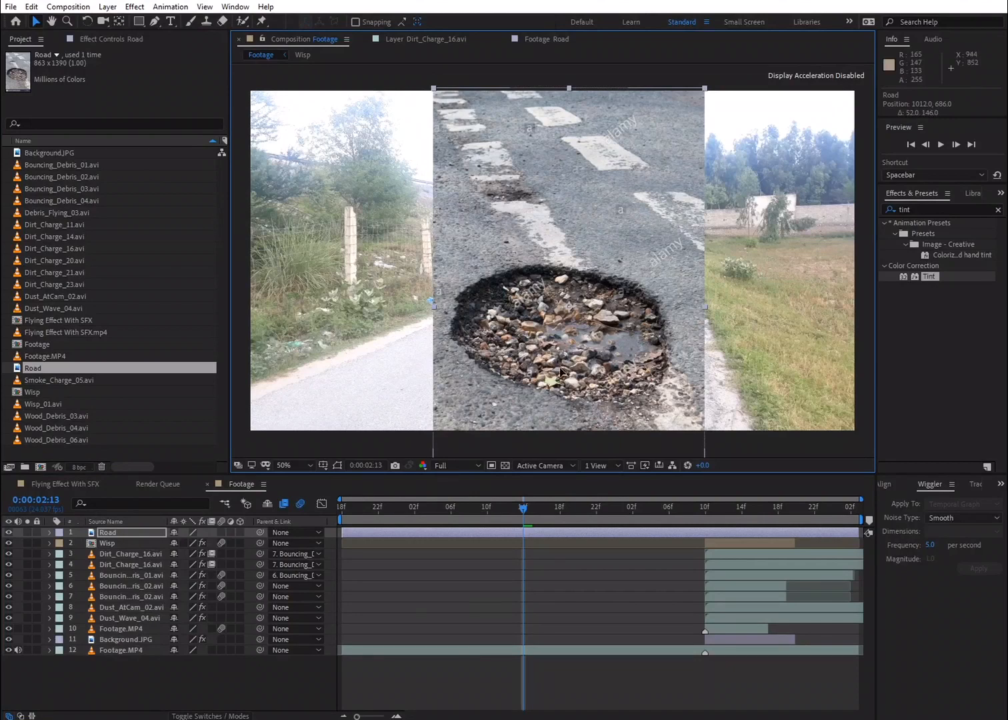
left_click_drag(560, 368, 575, 380)
Step: Draw a closed Pen tool mask on the Road layer around the edge of the pothole
left_click(155, 21)
left_click(658, 298)
left_click(617, 285)
left_click(554, 273)
left_click(522, 277)
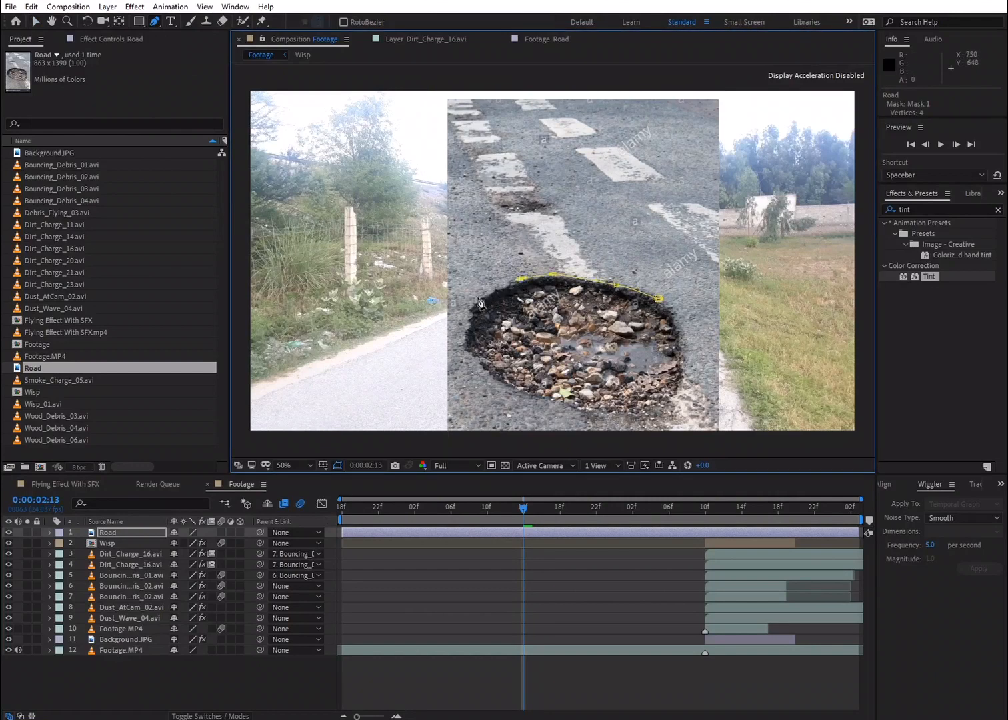
left_click(460, 329)
left_click(470, 359)
left_click(550, 403)
left_click(604, 412)
left_click(686, 384)
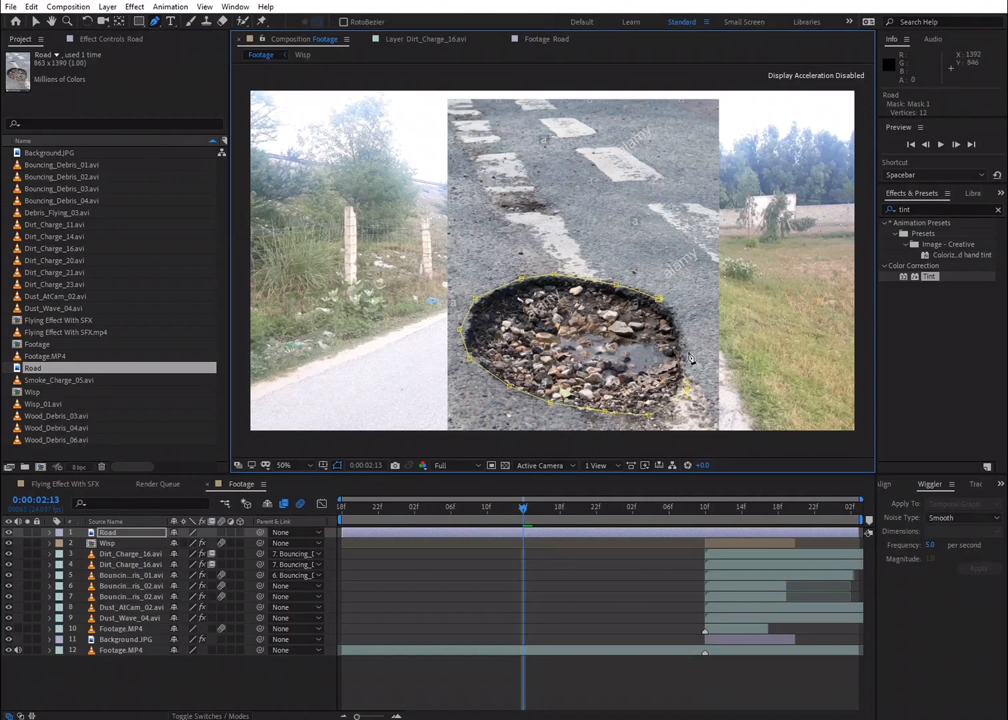
left_click(658, 300)
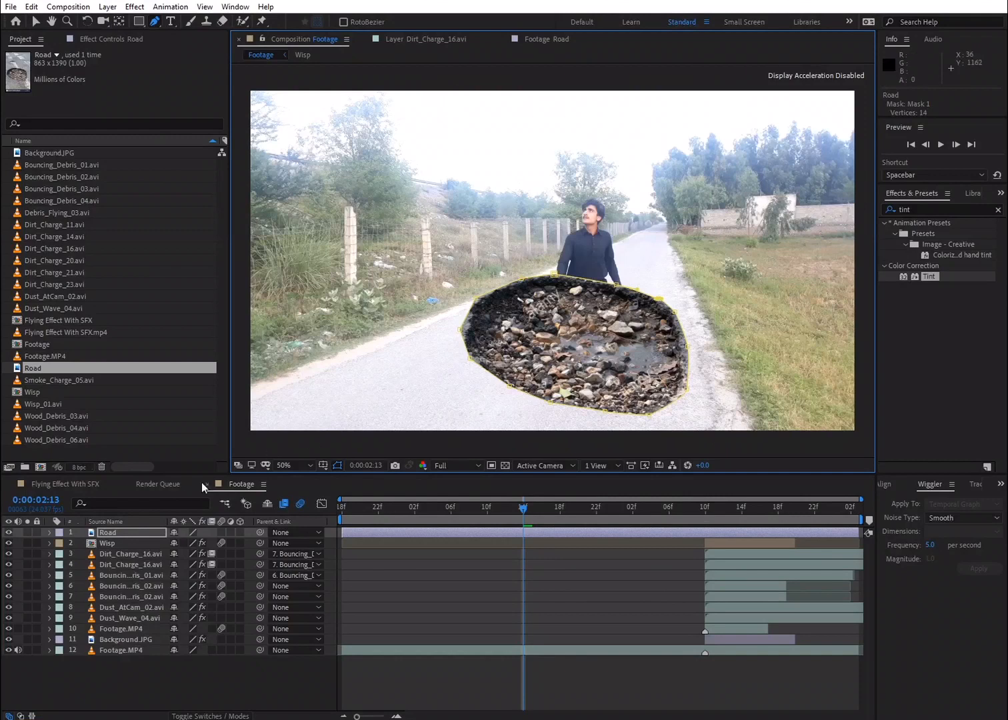
Step: Feather the Road layer's pothole mask by 29 pixels
left_click(116, 531)
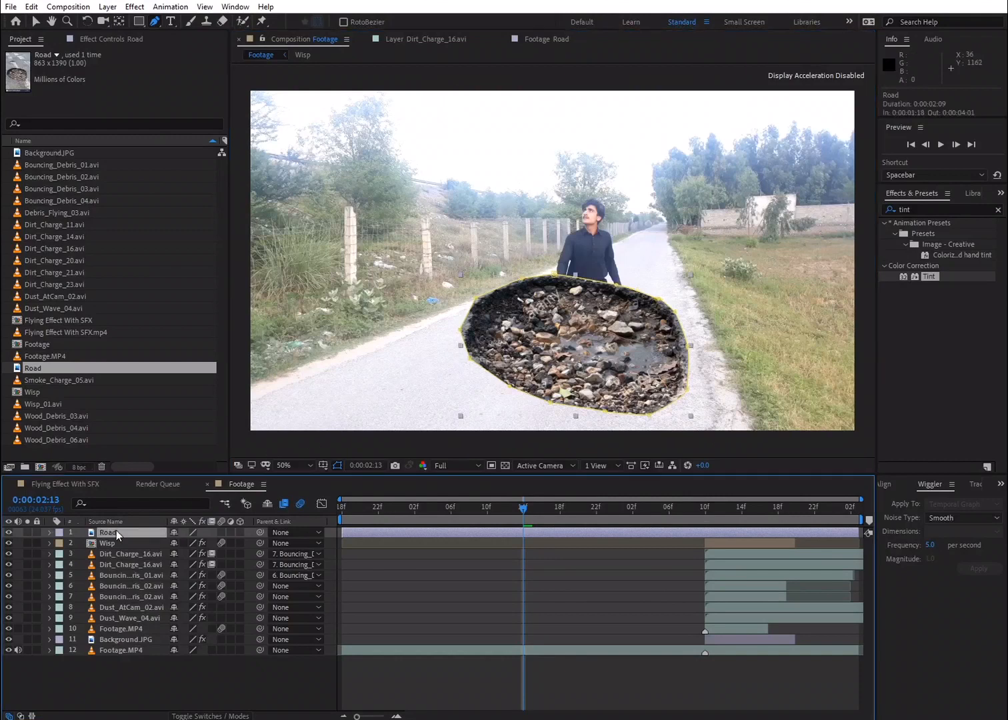
key("f")
left_click_drag(189, 554, 207, 561)
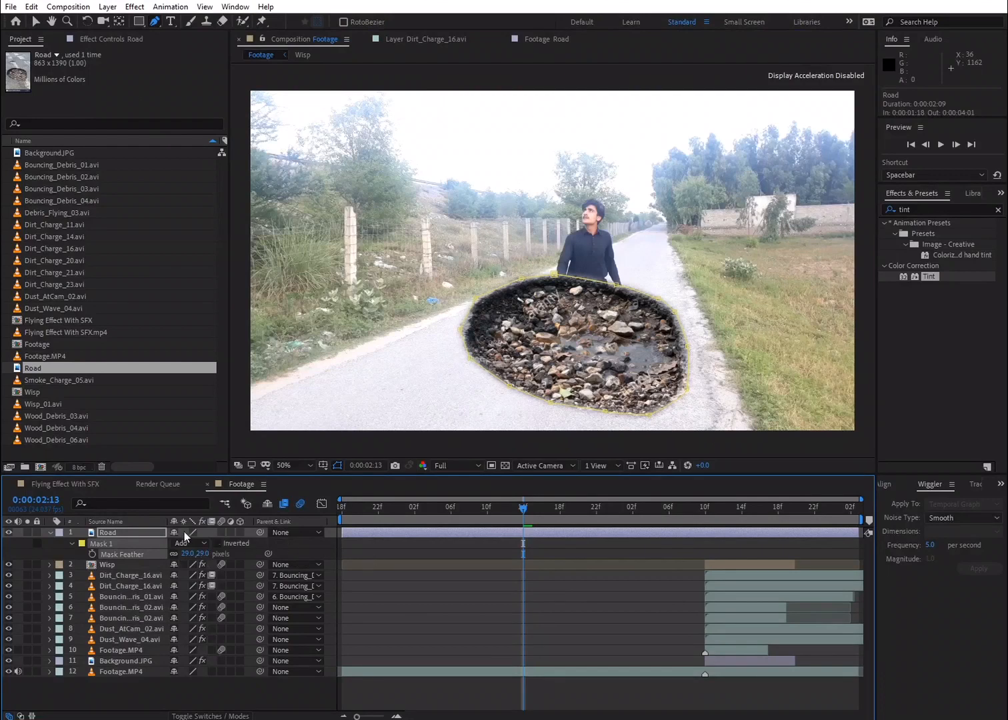
Step: Apply the Levels effect to the Road layer and brighten the pothole with a Gamma of 2.06
left_click(147, 527)
left_click(913, 209)
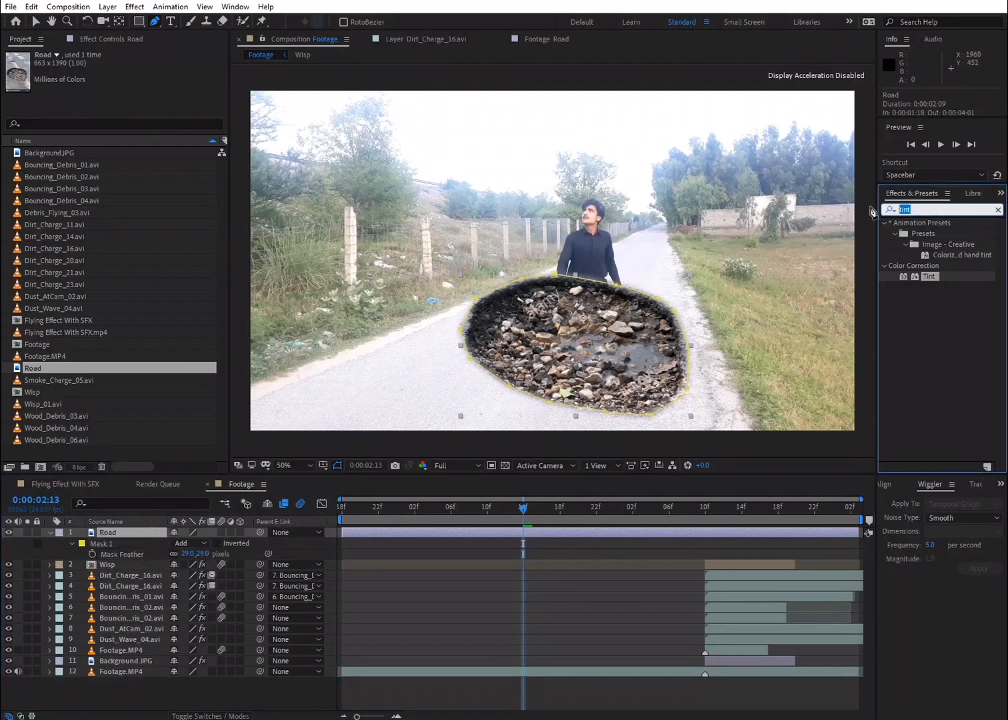
type("level")
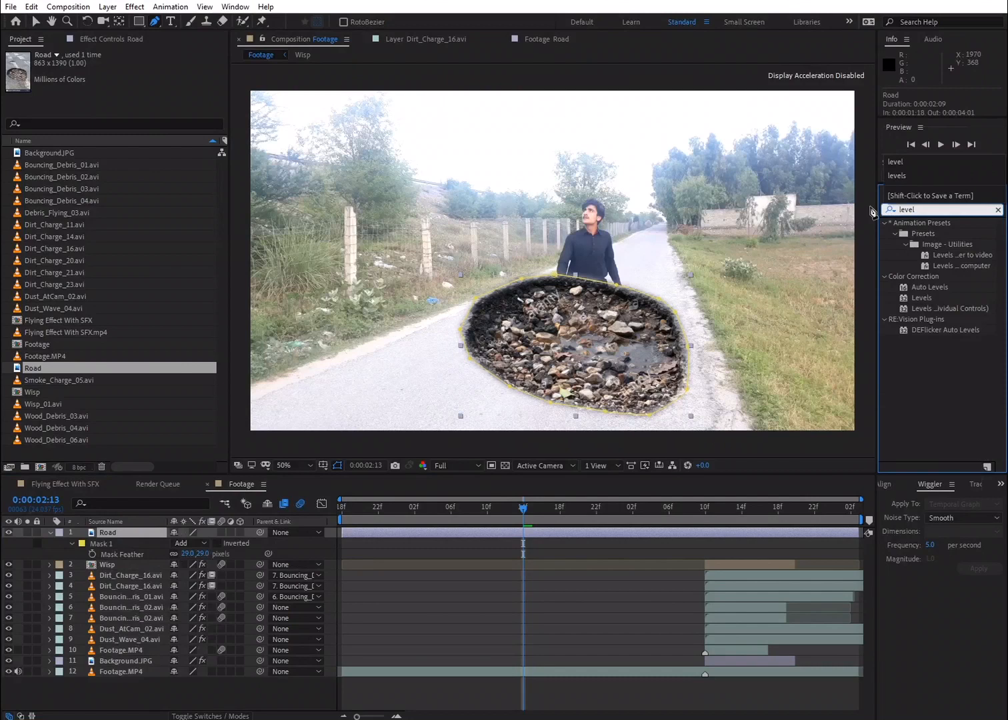
left_click_drag(907, 302, 576, 347)
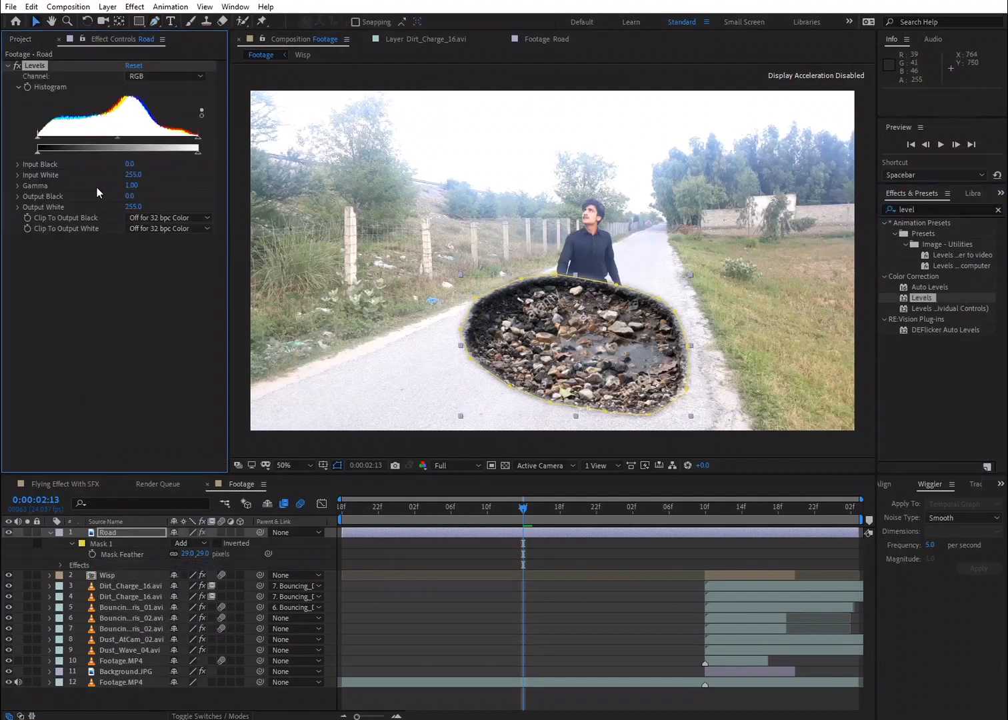
left_click_drag(94, 139, 81, 139)
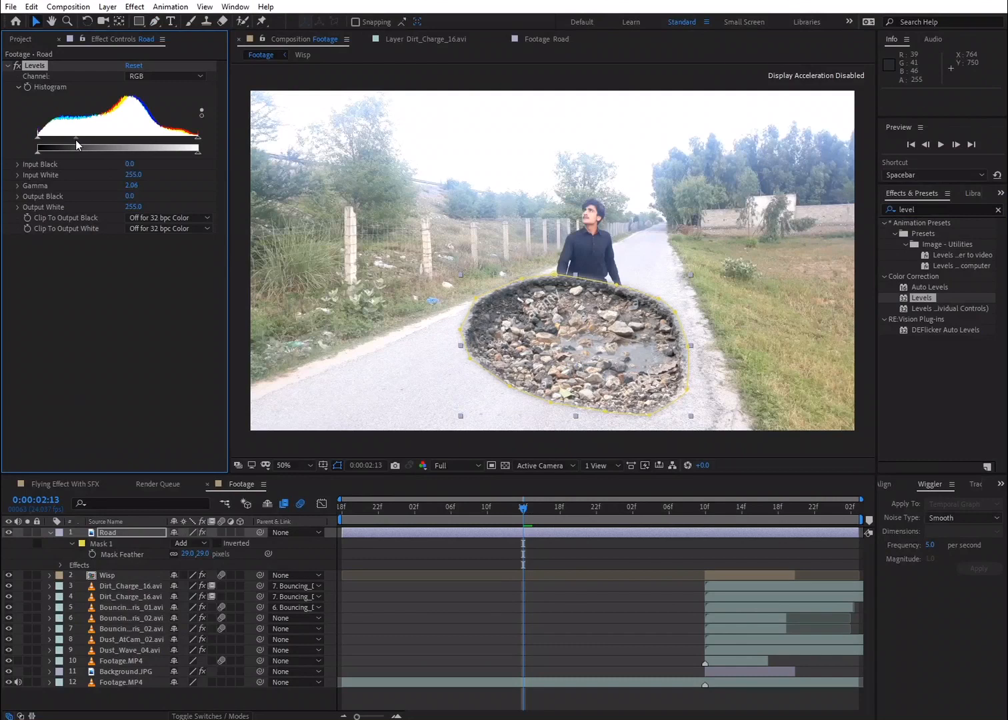
Step: Collapse the Road layer, place it directly beneath the Flying Man layer, and show layer names instead of source names
left_click(48, 533)
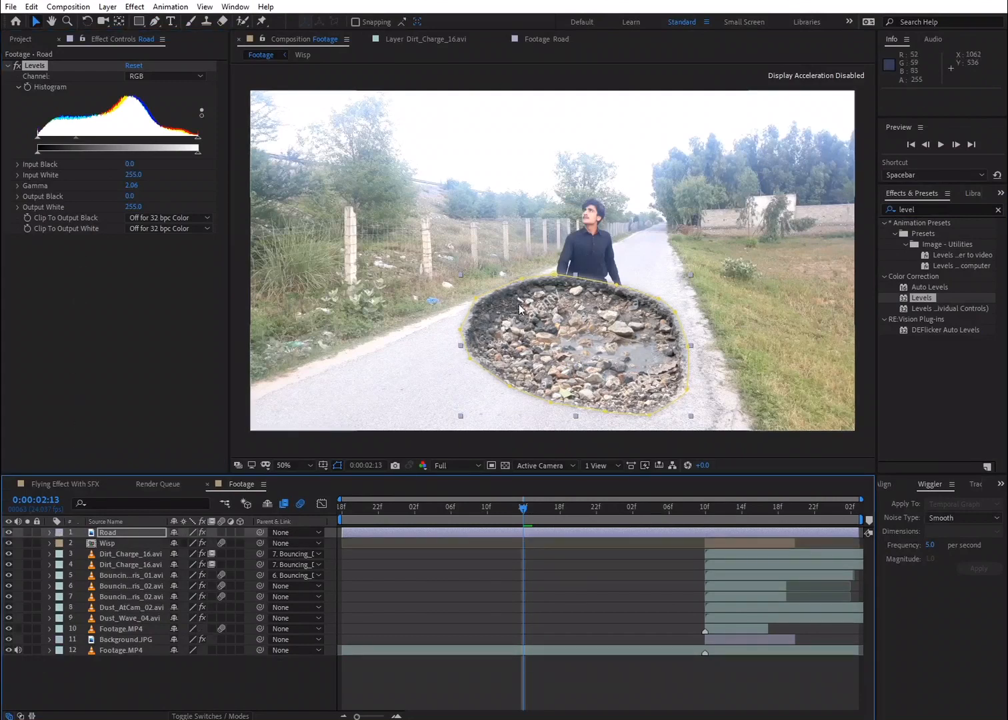
left_click_drag(123, 532, 134, 631)
left_click(109, 522)
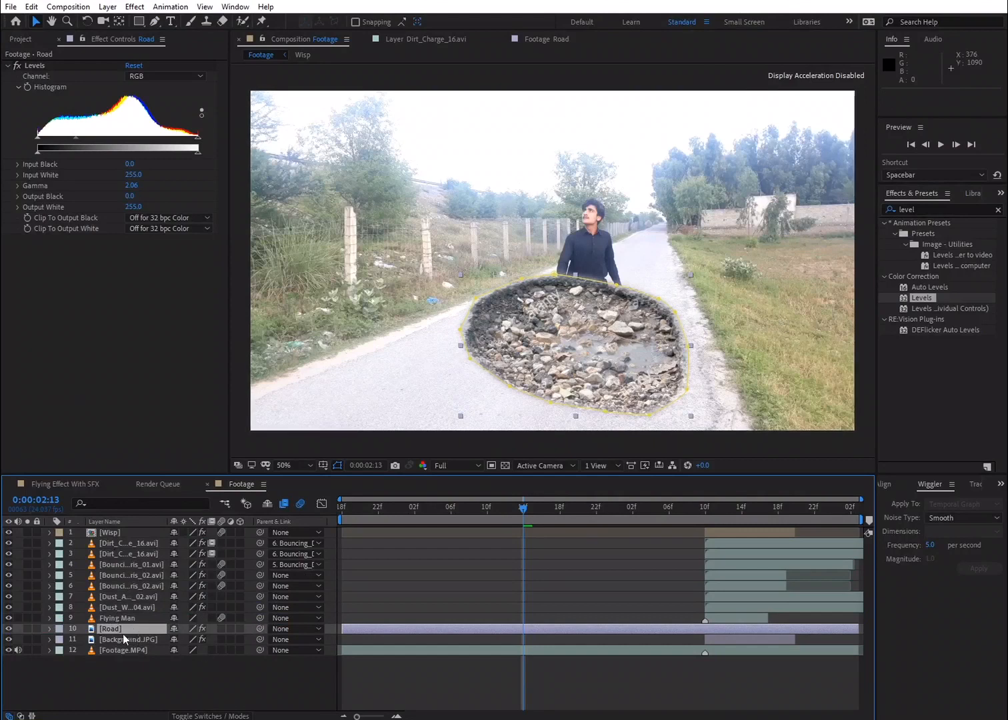
Step: Keyframe the Road layer's Mask Expansion from -133 pixels at 0:00:03:09 to 0 pixels at 0:00:03:11
left_click_drag(645, 520, 708, 515)
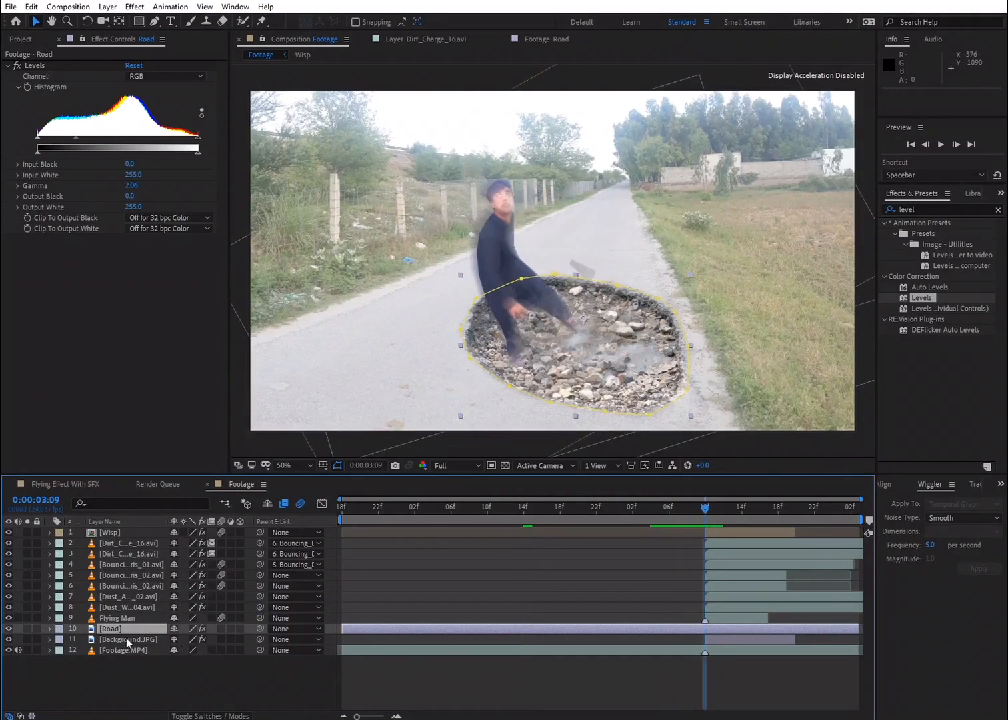
key("m")
left_click(73, 639)
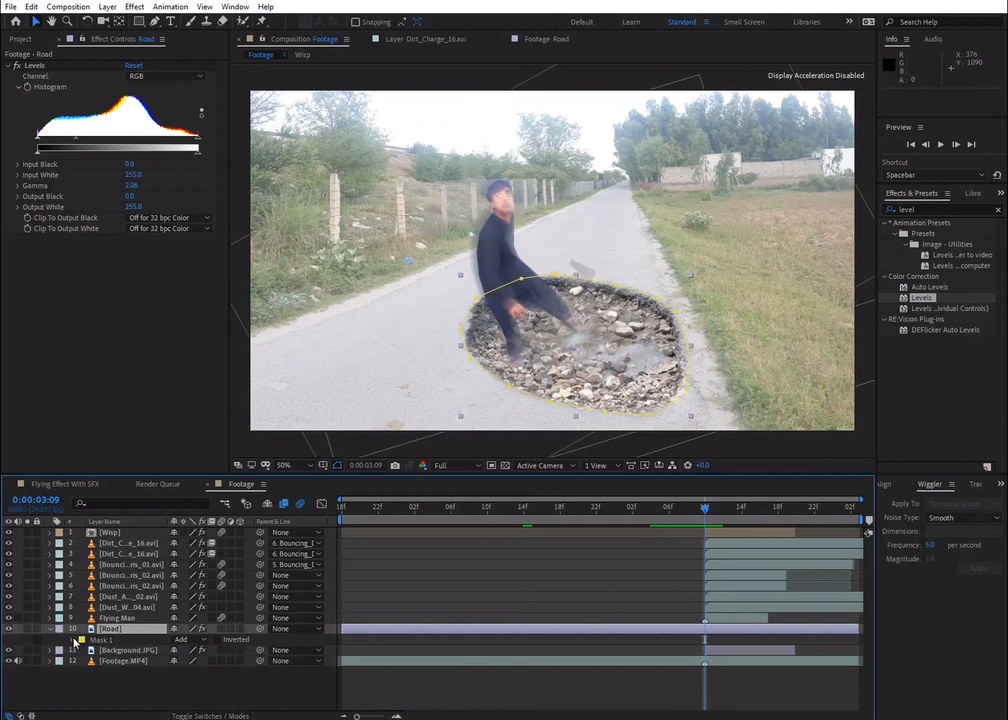
left_click(73, 639)
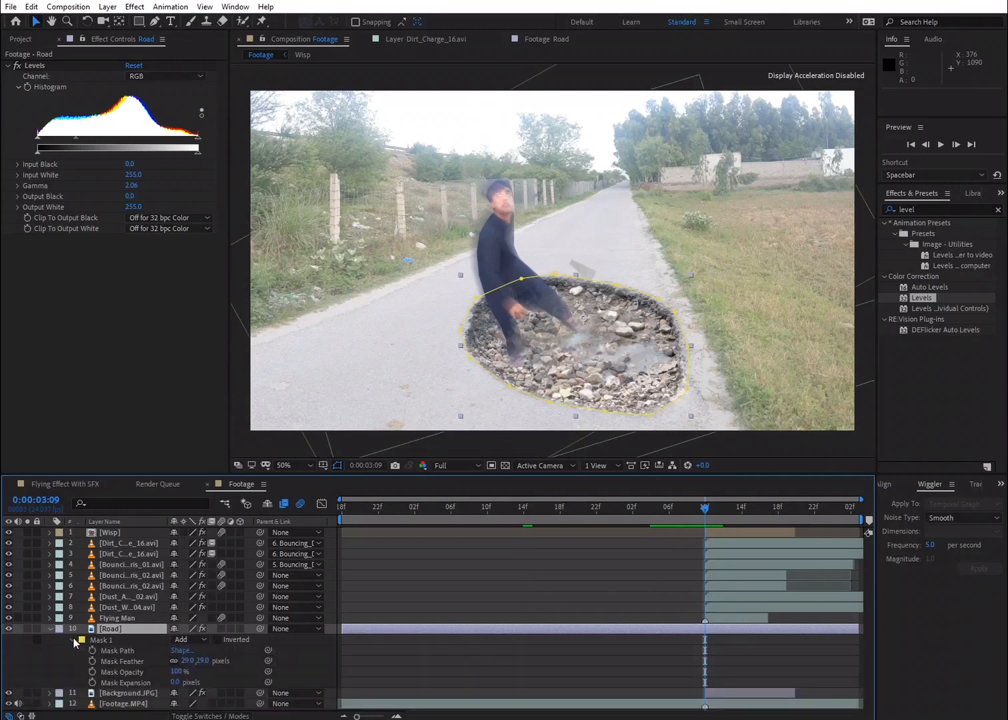
left_click(94, 681)
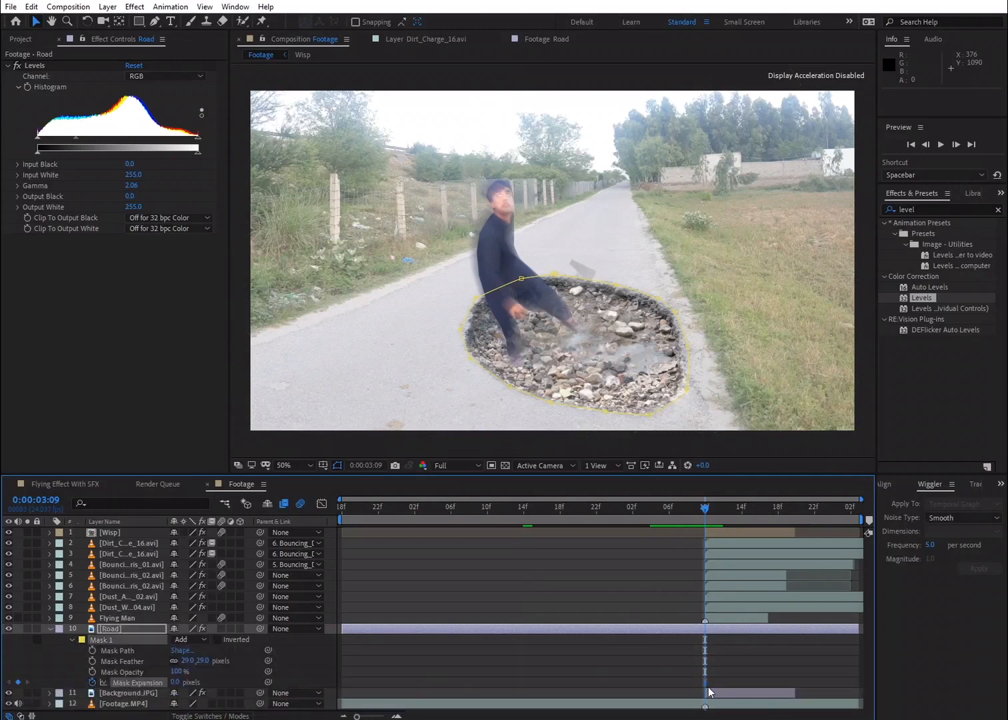
left_click_drag(710, 685, 728, 684)
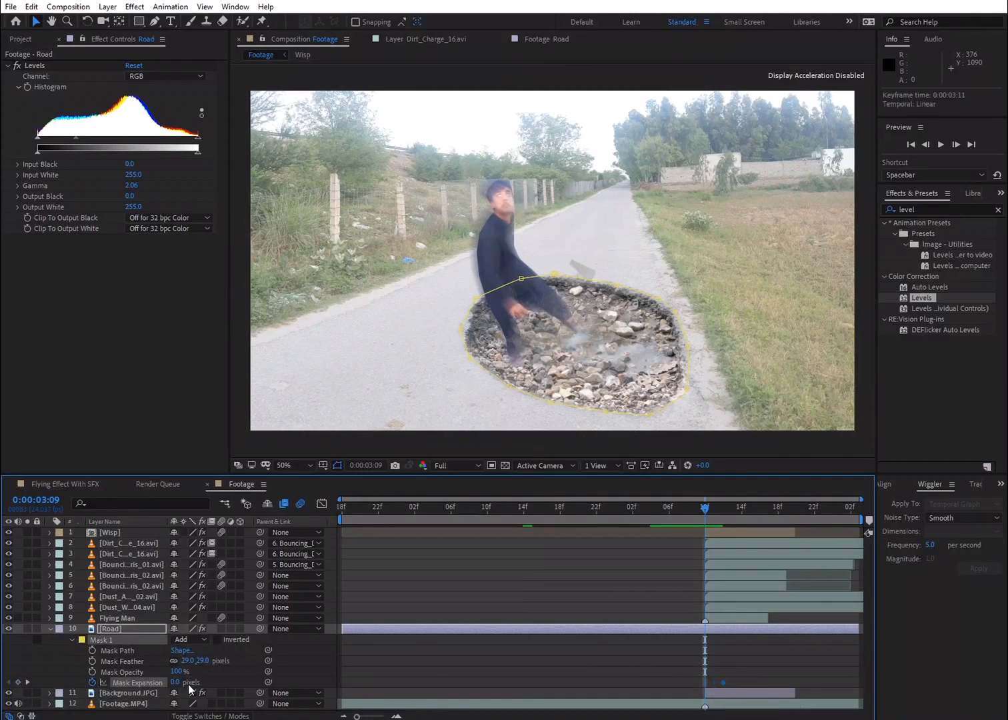
mouse_move(177, 682)
left_mouse_down()
mouse_move(153, 682)
mouse_move(165, 685)
left_mouse_up()
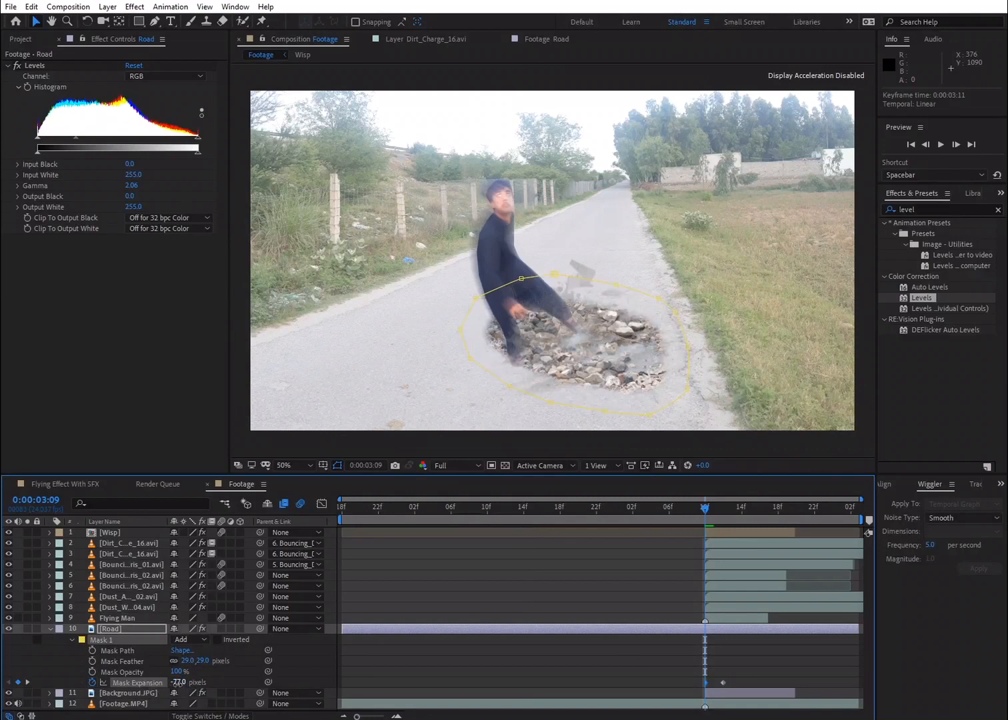
left_click_drag(163, 685, 158, 685)
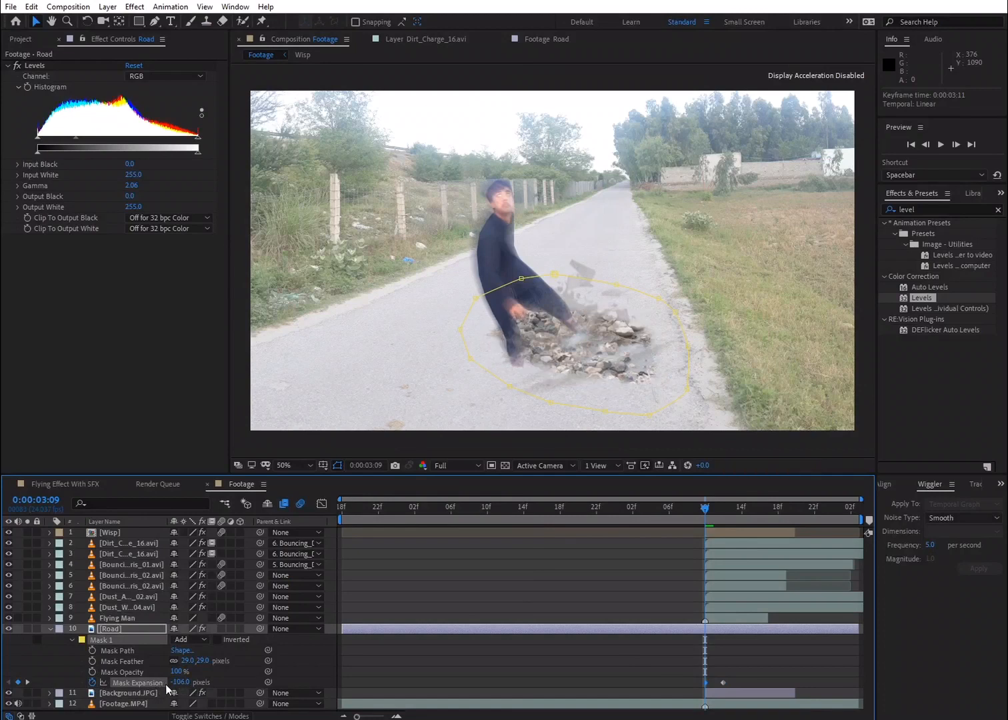
left_click_drag(167, 683, 162, 682)
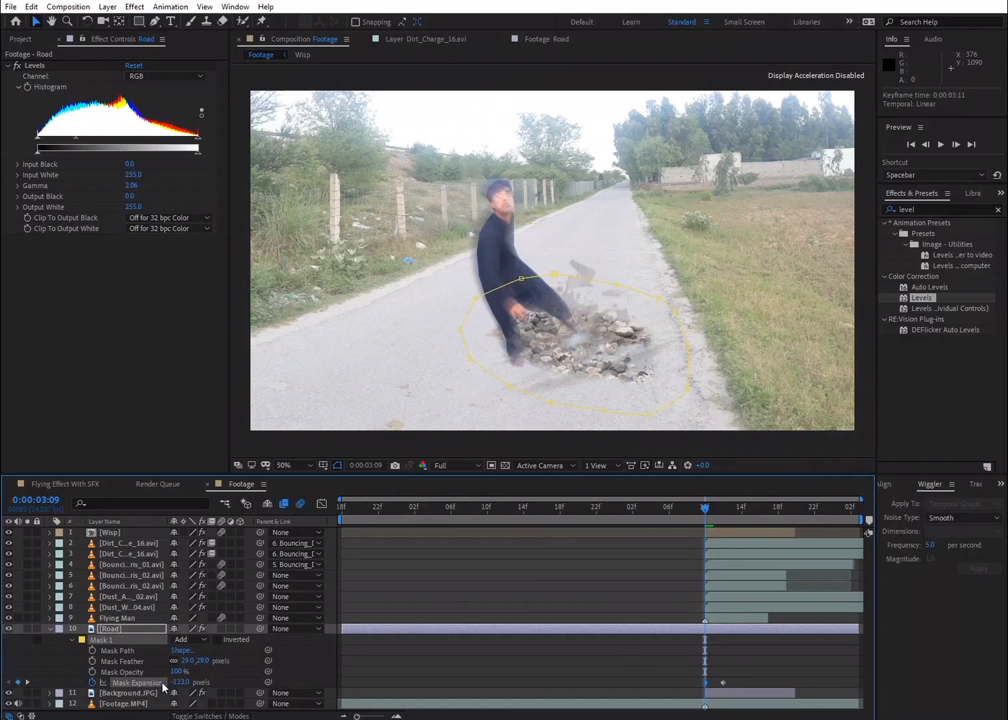
Step: Step frame by frame between 0:00:03:09 and 0:00:03:15 to check how the pothole opens and follows the camera movement
left_click(954, 144)
left_click(954, 144)
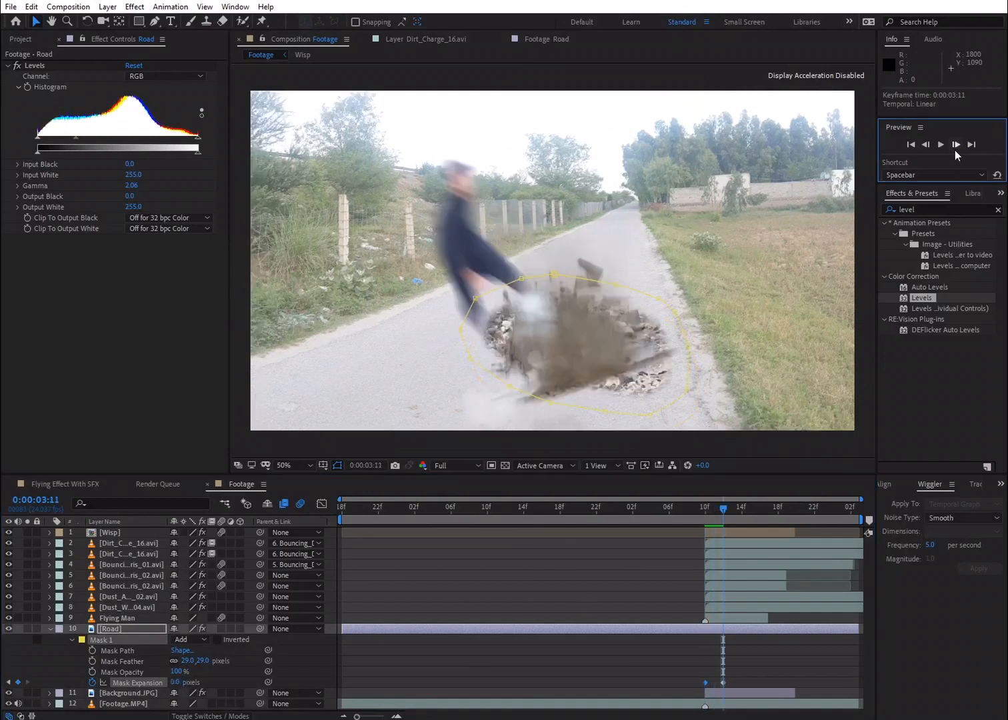
left_click(955, 149)
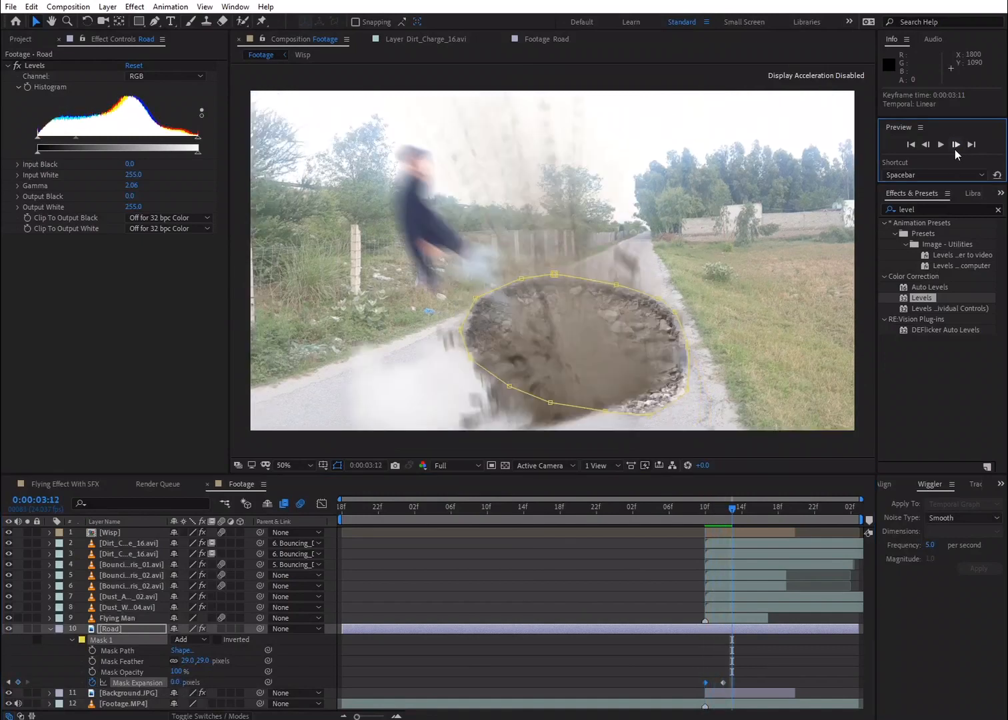
left_click(954, 150)
left_click(955, 149)
left_click(955, 150)
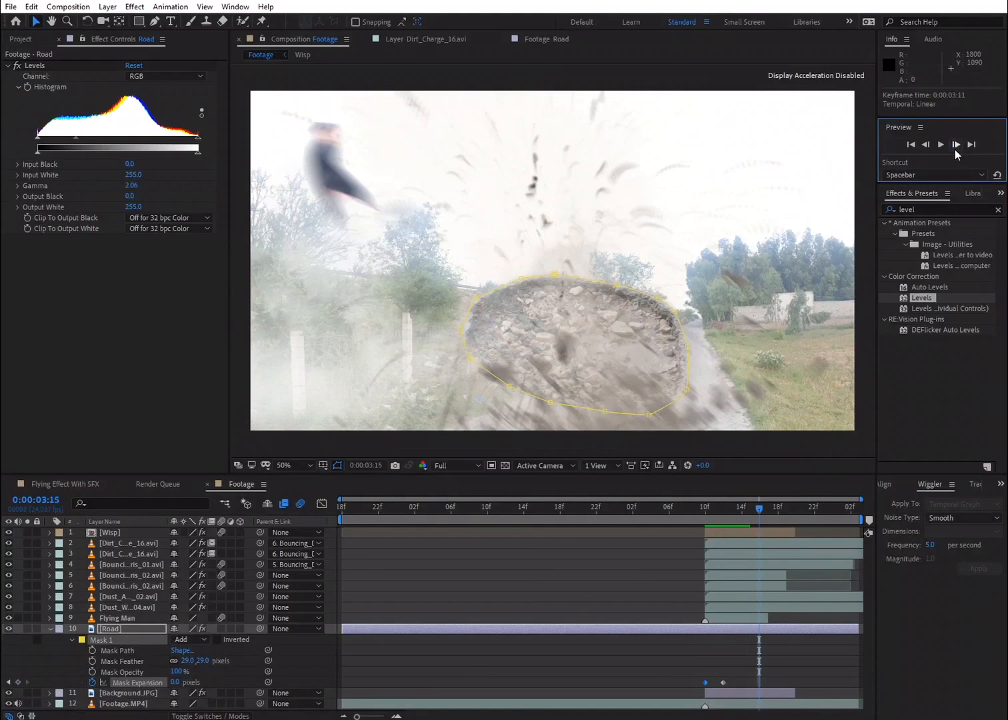
left_click(926, 144)
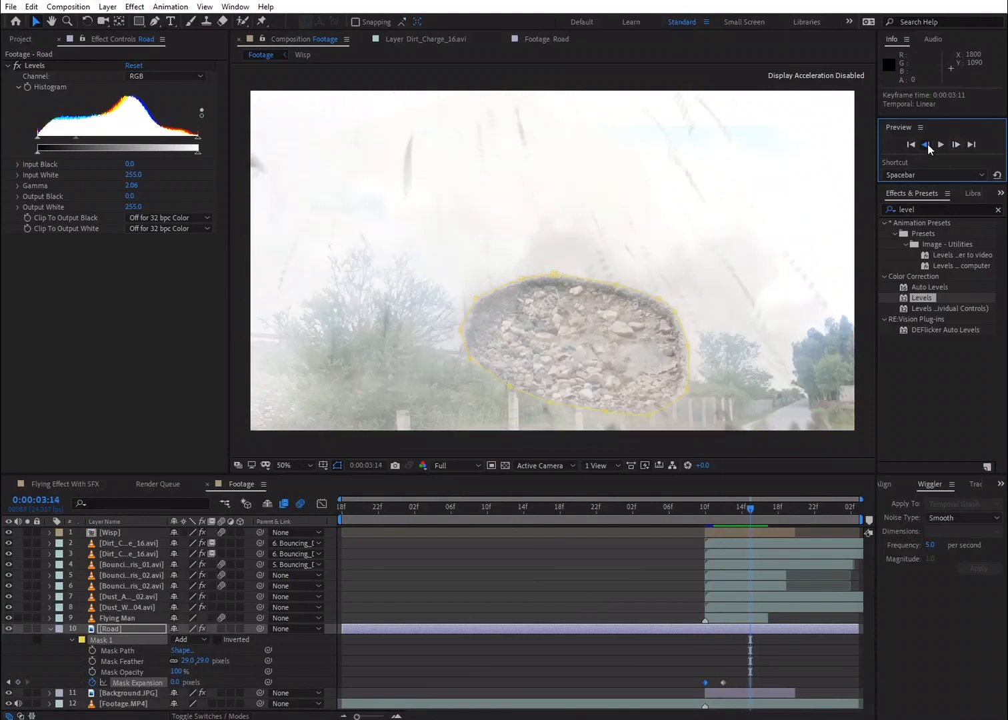
left_click(926, 145)
left_click(926, 145)
left_click(926, 144)
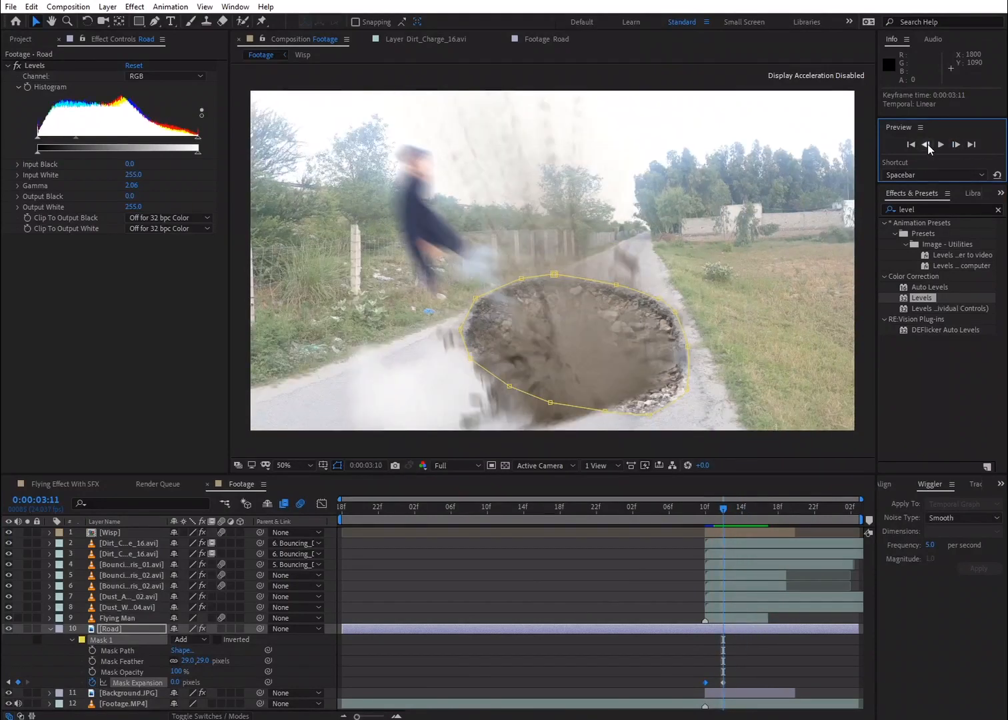
left_click(926, 145)
left_click(926, 145)
Step: Try parenting the Road layer to layer 5, Bouncing_Debris_02.avi, preview its motion, and reset the parent to None
left_click_drag(260, 628, 141, 581)
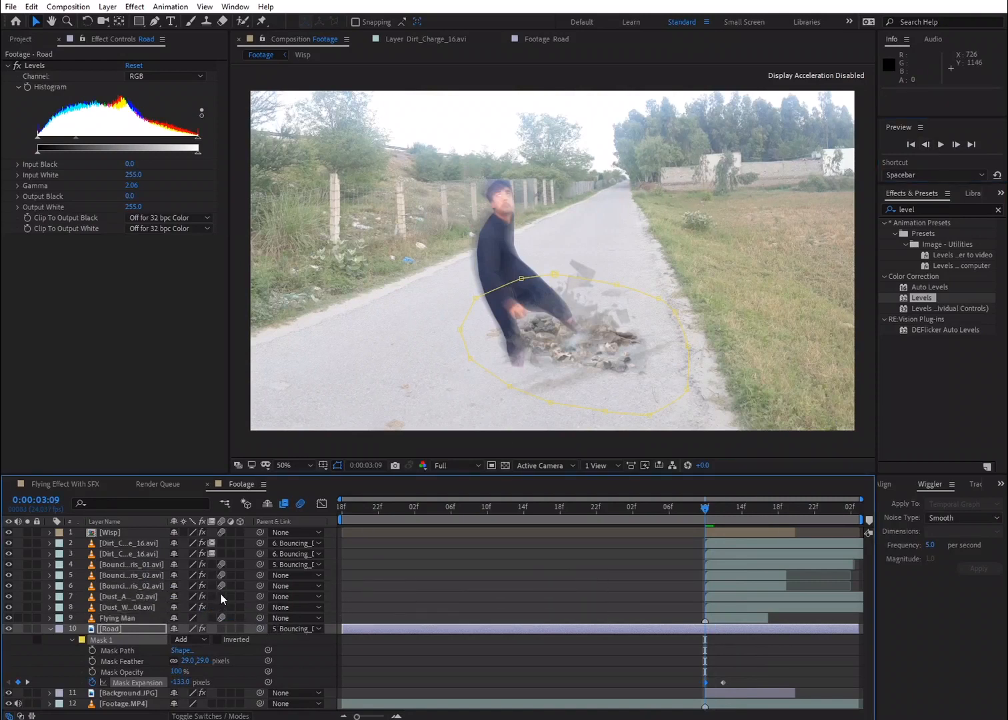
key("space")
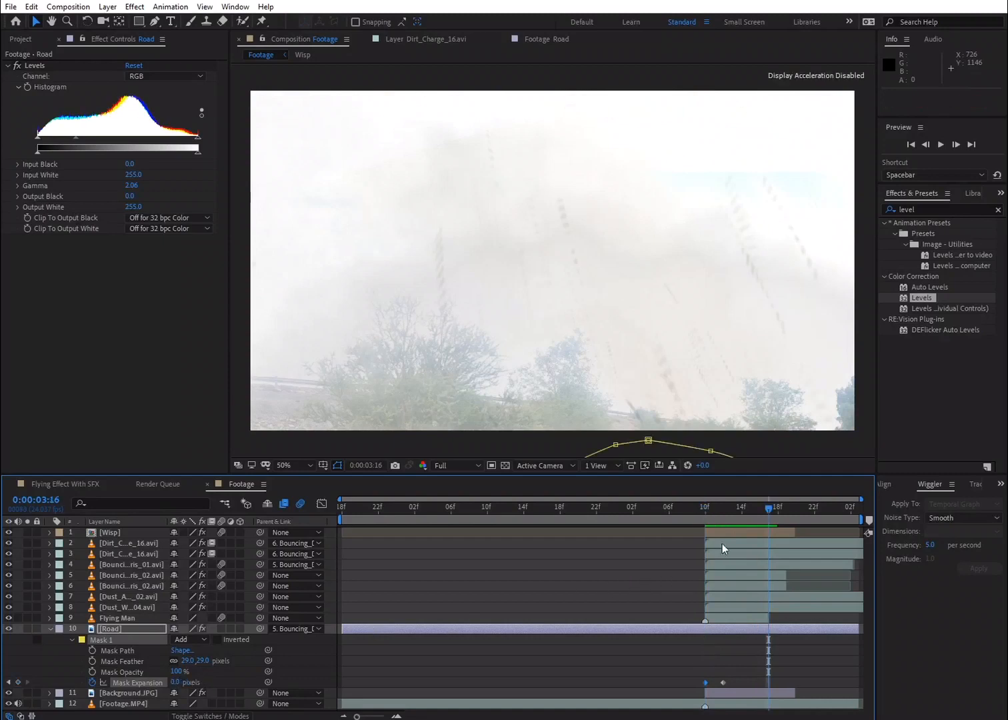
left_click_drag(771, 515, 723, 522)
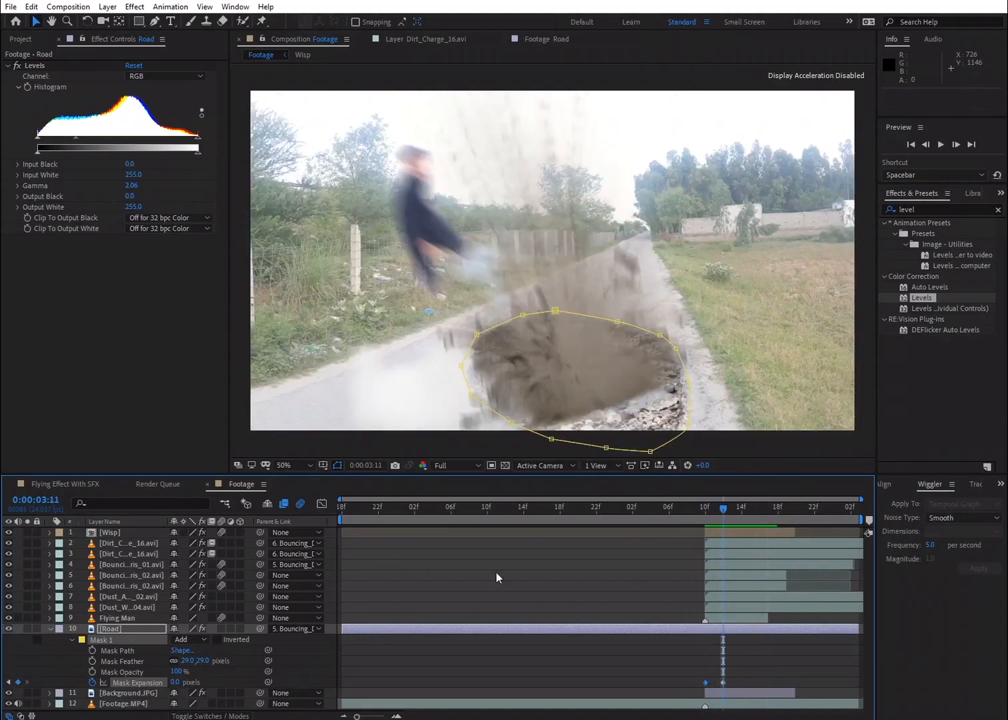
left_click(291, 631)
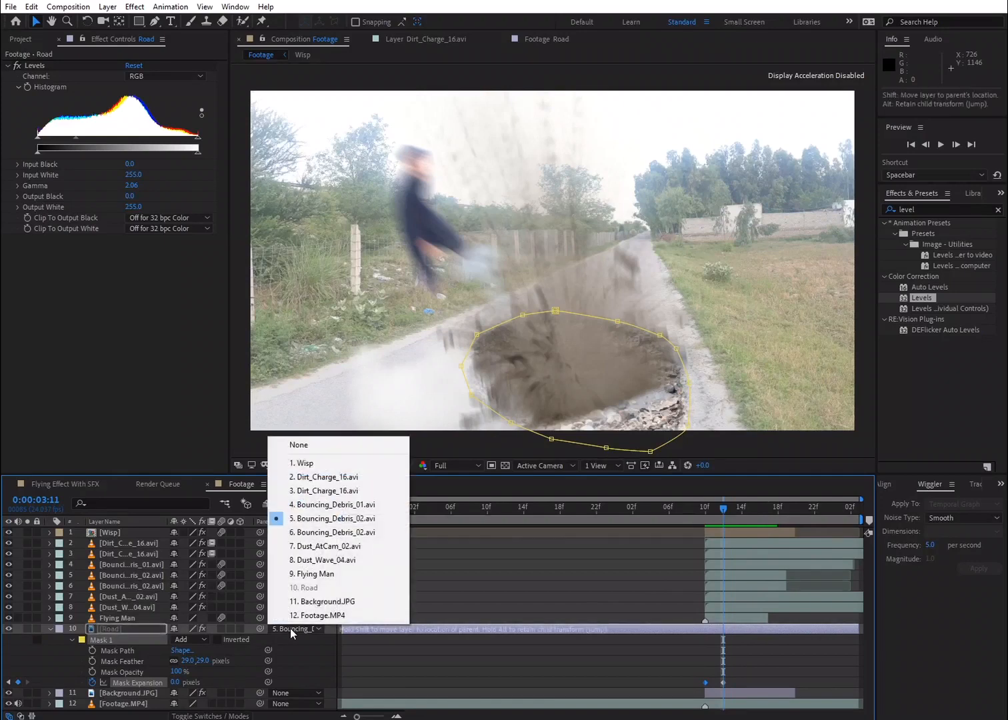
left_click(307, 445)
Step: Keyframe the Road layer's Position at 0:00:03:09 and move the layer to 1064, 868 at 0:00:03:10
left_click(710, 511)
key("p")
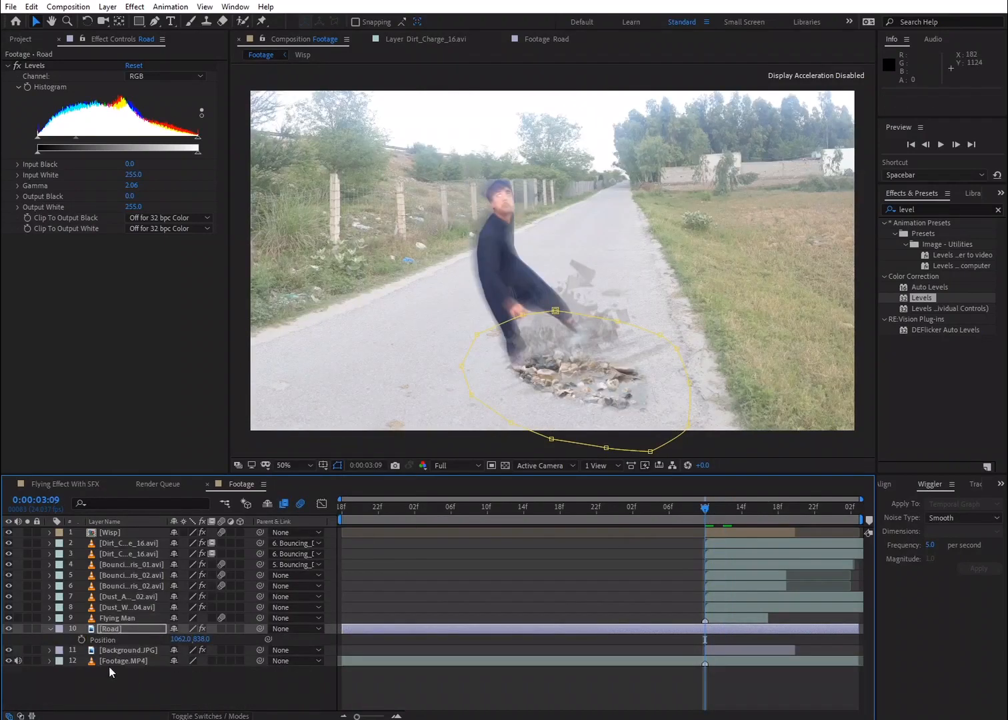
left_click(80, 640)
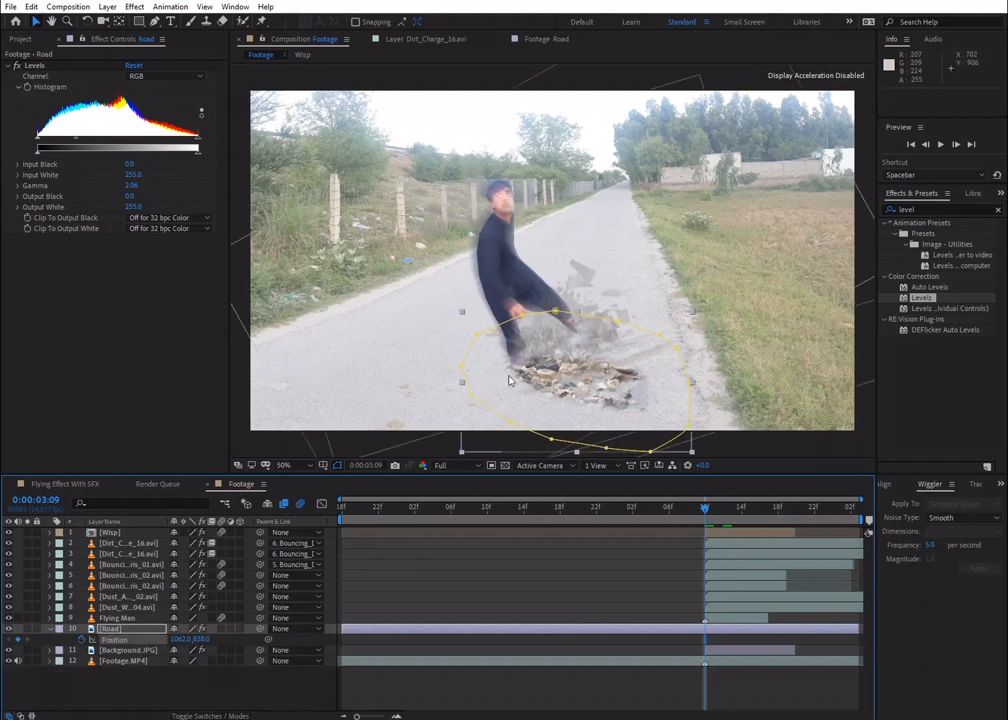
left_click(956, 149)
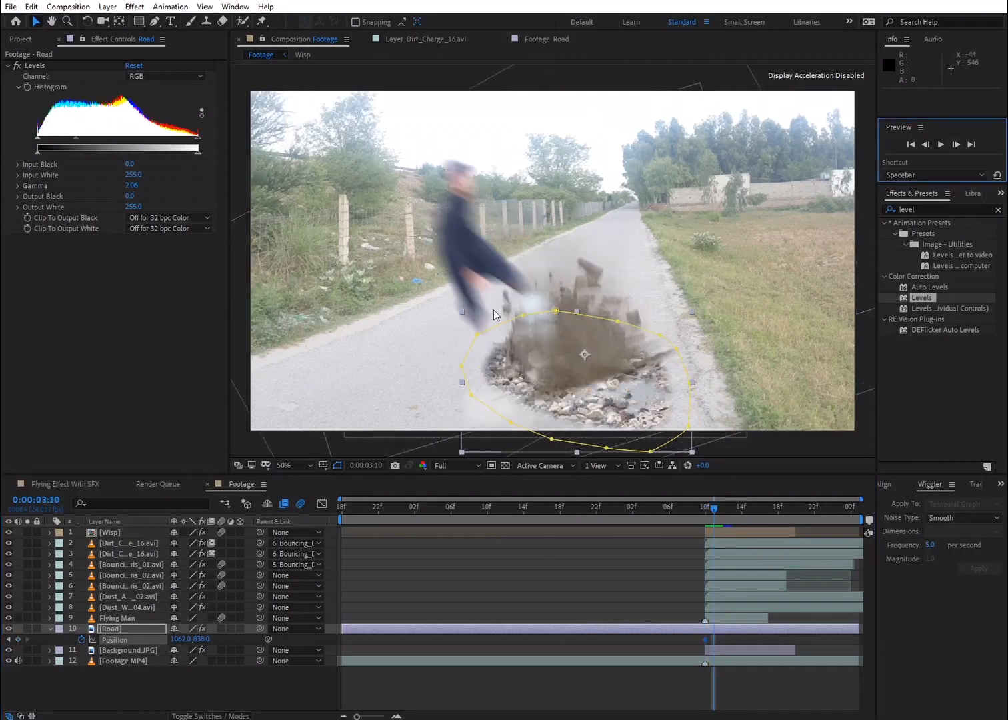
mouse_move(594, 384)
left_mouse_down()
mouse_move(587, 391)
mouse_move(596, 394)
left_mouse_up()
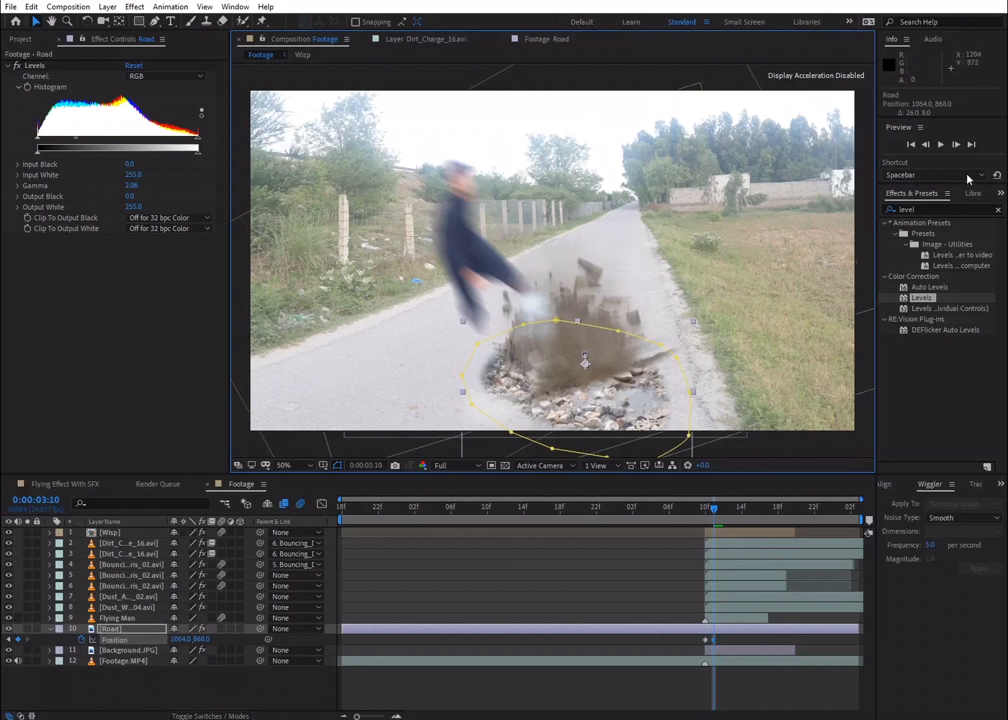
Step: Move the Road layer to follow the camera, with Position 1122, 936 at 0:00:03:11 and 1170, 1074 at 0:00:03:12
left_click(925, 144)
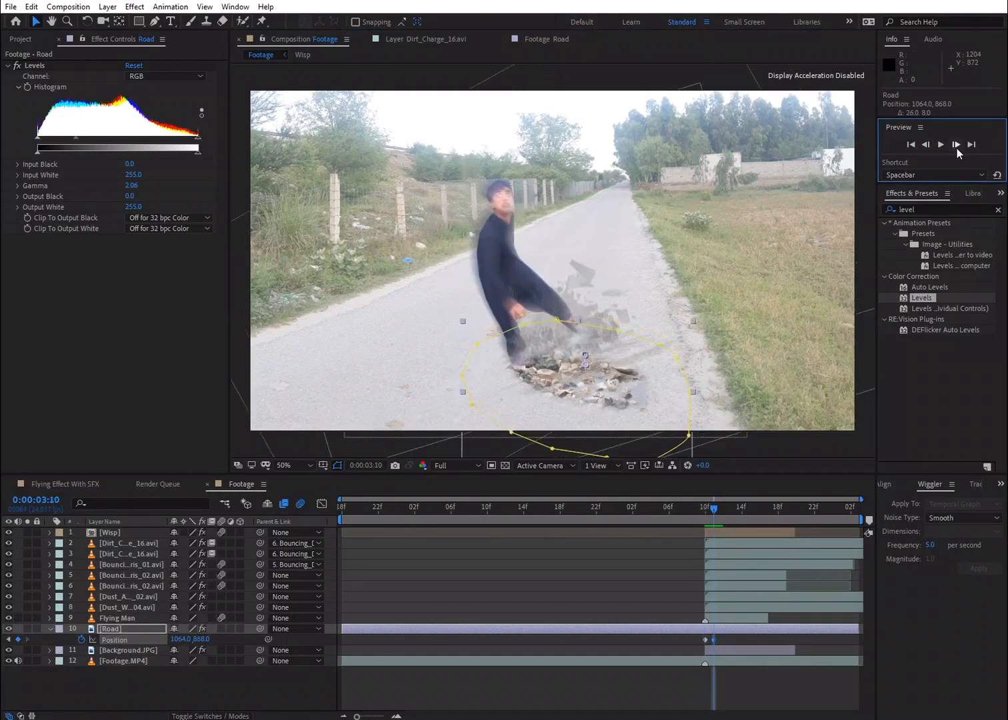
left_click(957, 147)
left_click(957, 146)
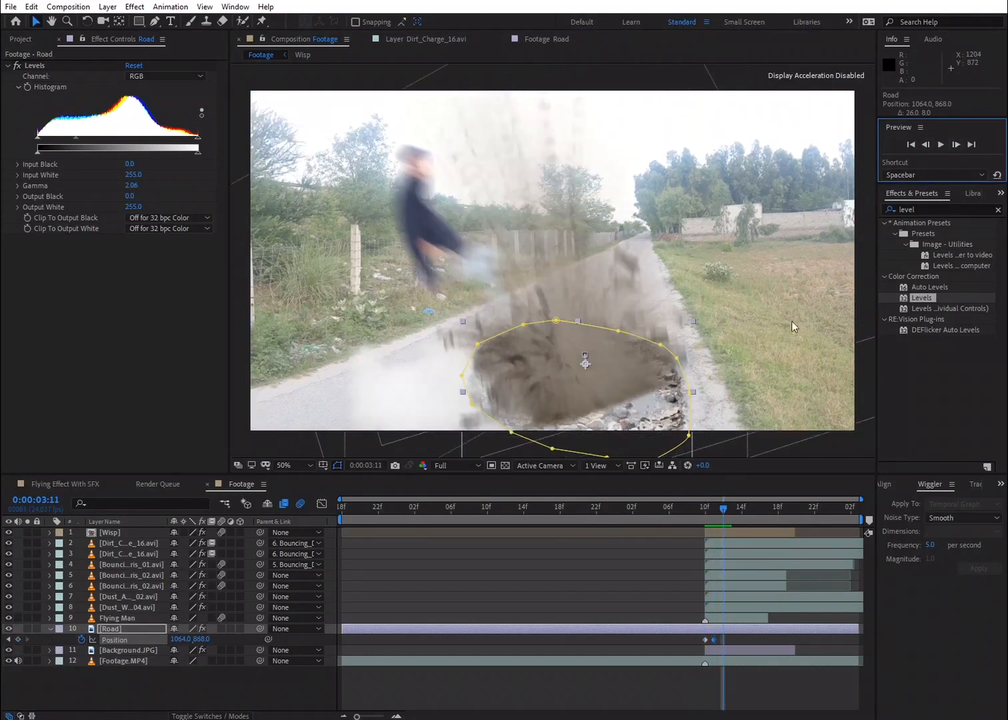
left_click_drag(659, 398, 678, 423)
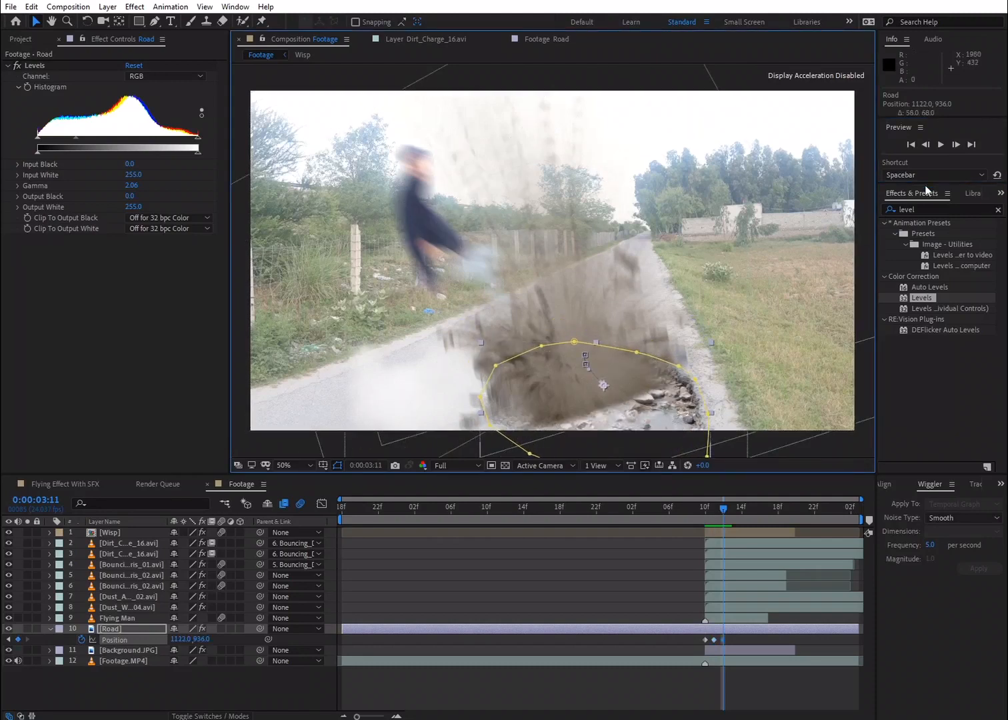
left_click(955, 148)
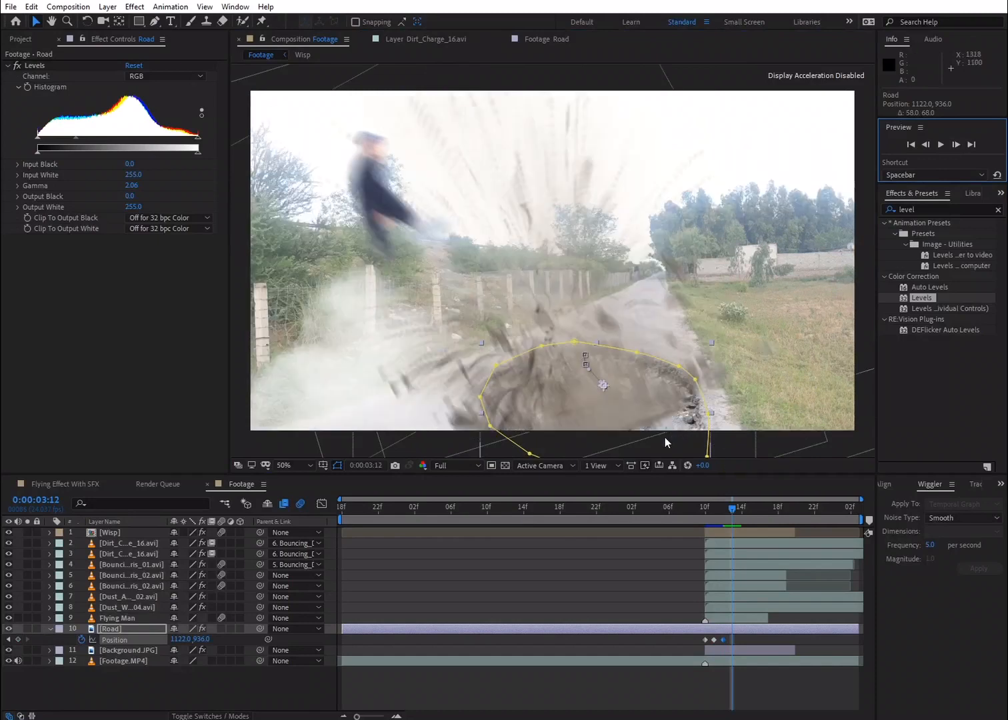
left_click_drag(657, 434, 676, 473)
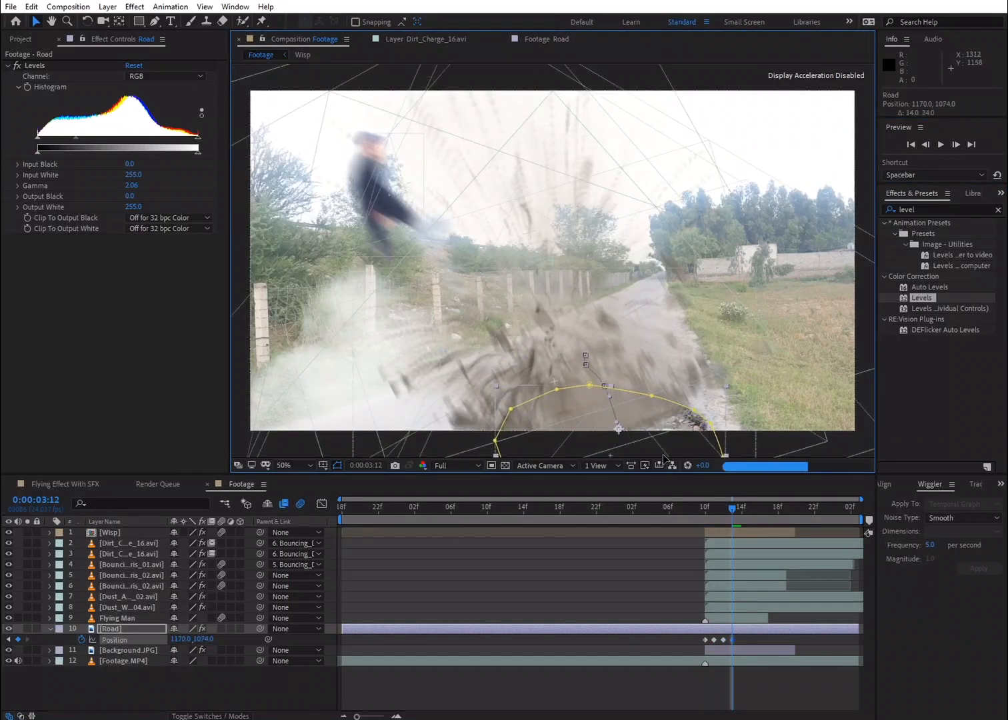
Step: Continue the Road layer's Position keyframes with 1292, 1170 at 0:00:03:13 and 1408, 1238 at 0:00:03:14
left_click(955, 144)
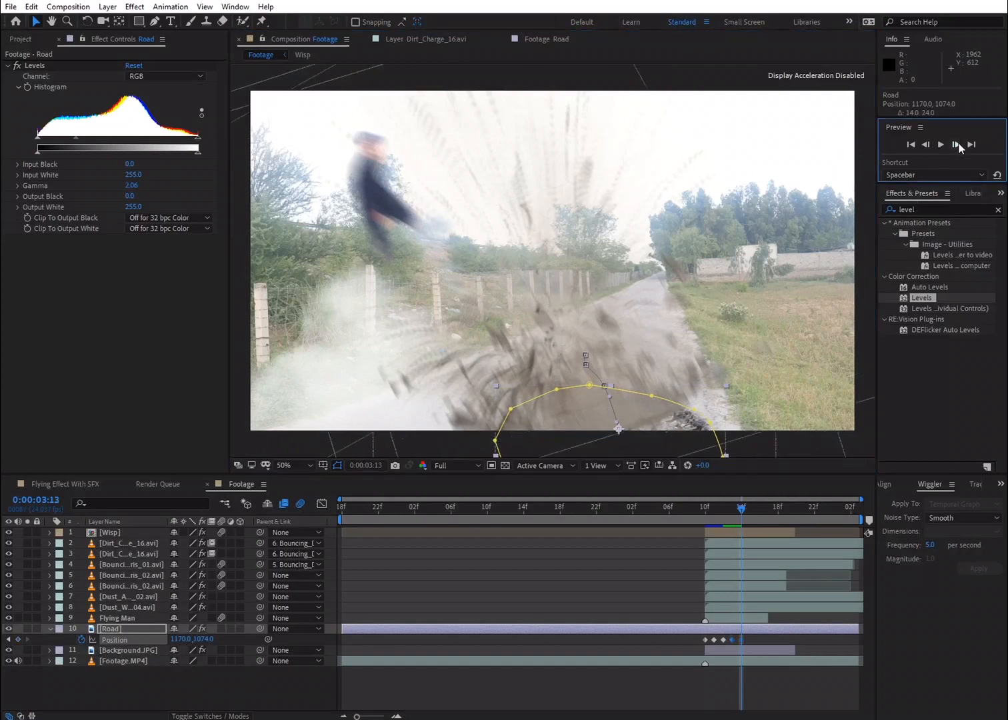
left_click_drag(650, 448, 688, 467)
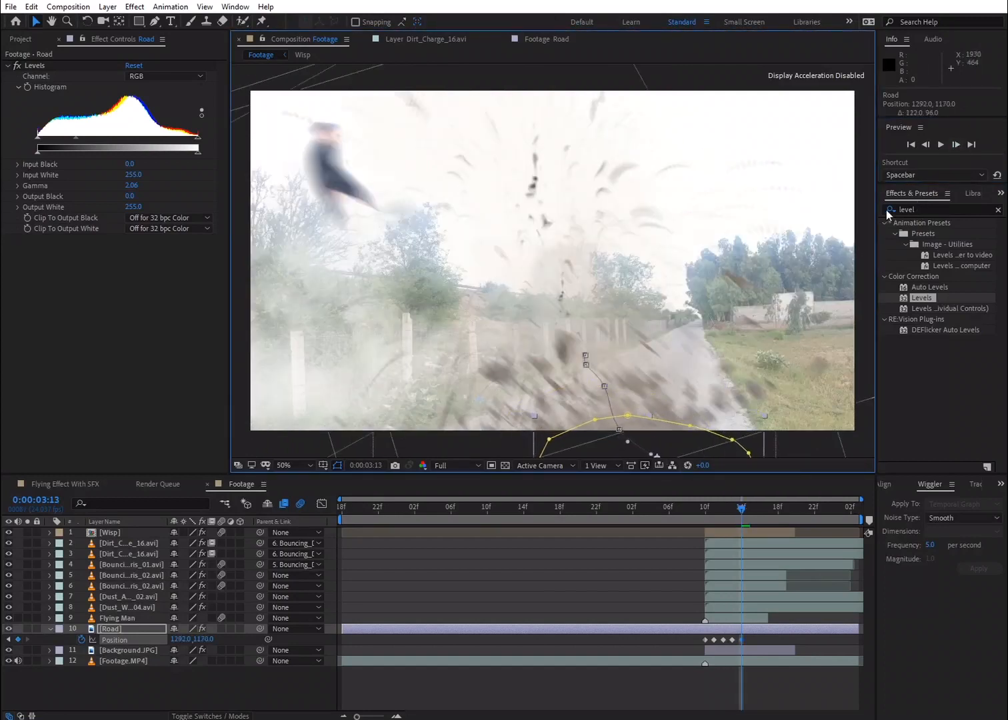
left_click(955, 144)
left_click(675, 455)
left_click_drag(675, 456, 710, 513)
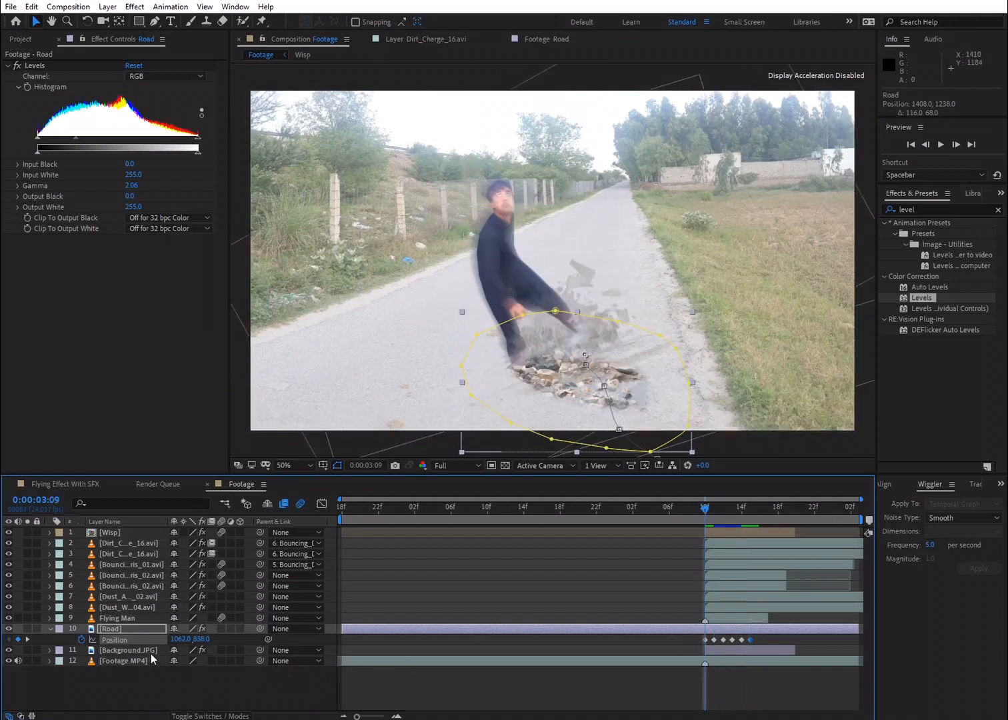
Step: Trim the Road layer so it starts at 0:00:03:09 and ends at 0:00:03:14
left_click(147, 628)
key("alt+bracketleft")
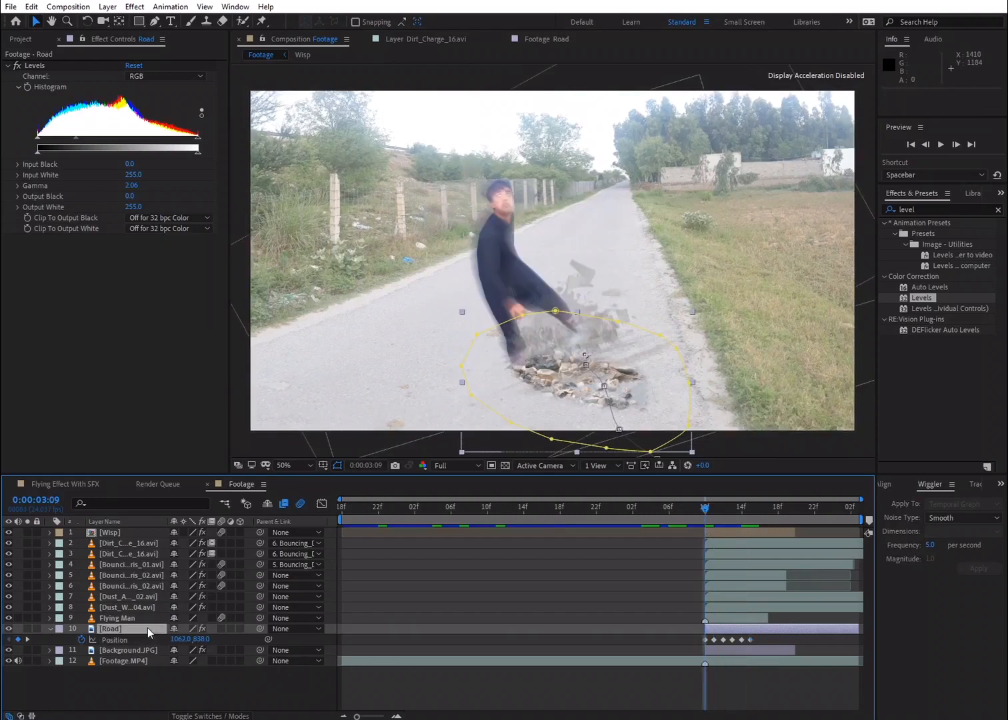
left_click_drag(708, 510, 752, 516)
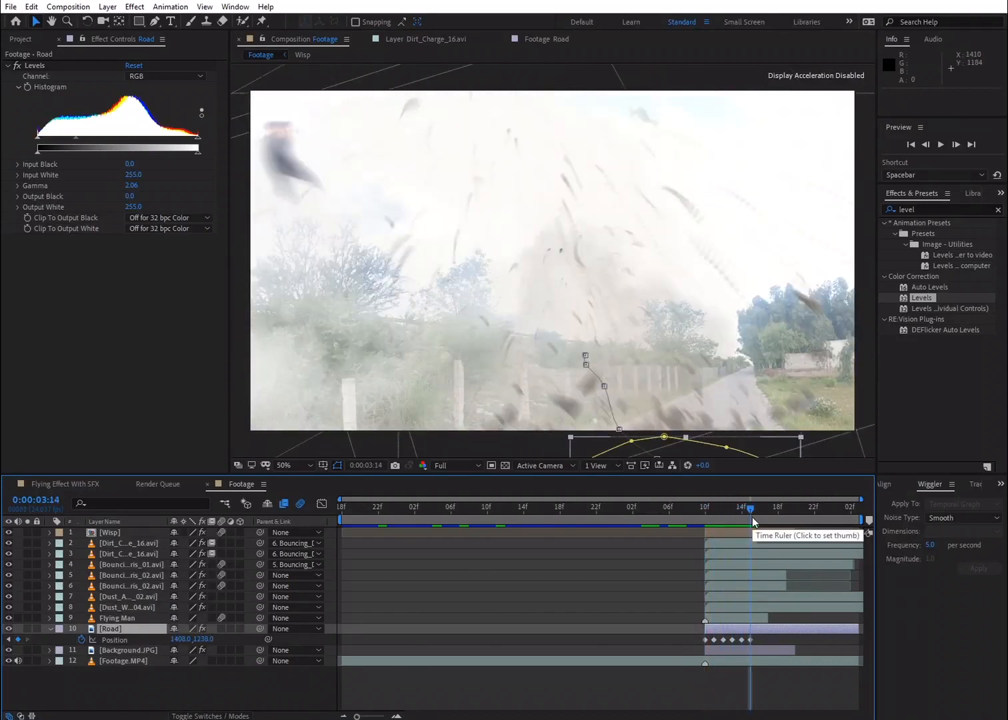
key("alt+bracketright")
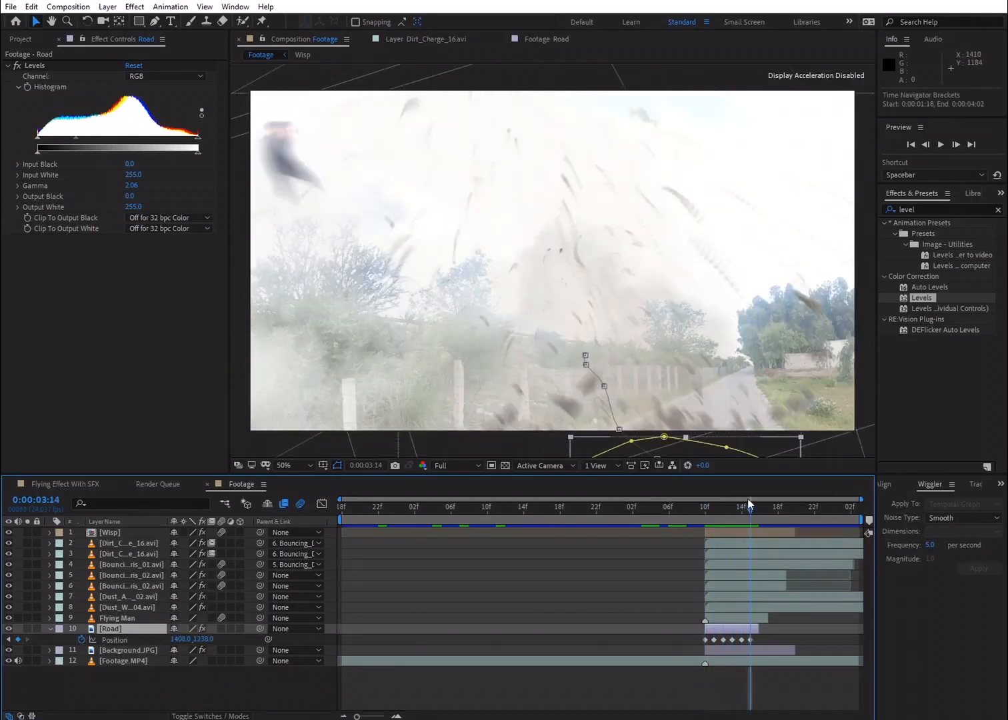
Step: Play back the composition to check how the trimmed pothole tracks with the road during take-off
left_click_drag(730, 510, 718, 510)
key("space")
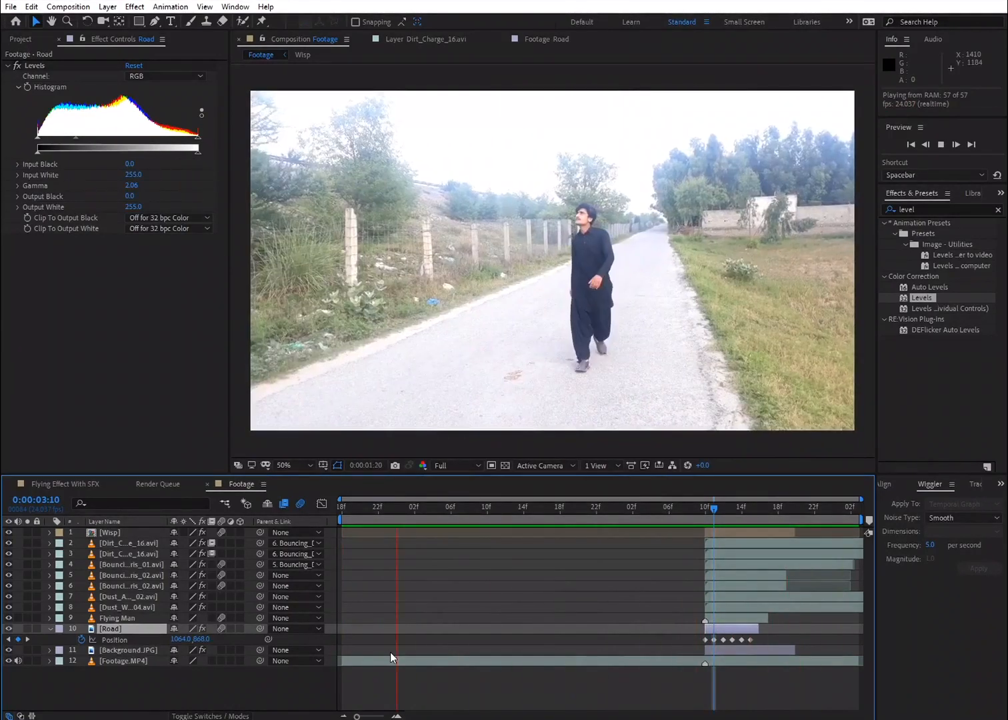
key("space")
left_click(695, 508)
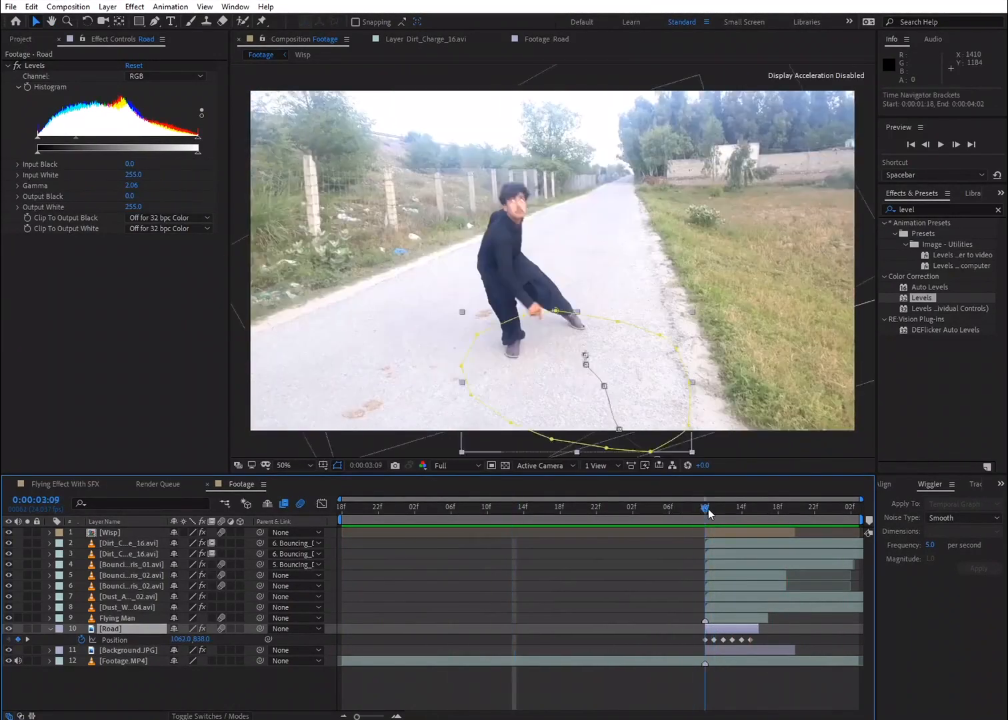
Step: Duplicate the upper Dirt_Charge_16.avi layer, scale the copy to 275%, and reposition it at 720, -86 over the pothole
left_click(713, 510)
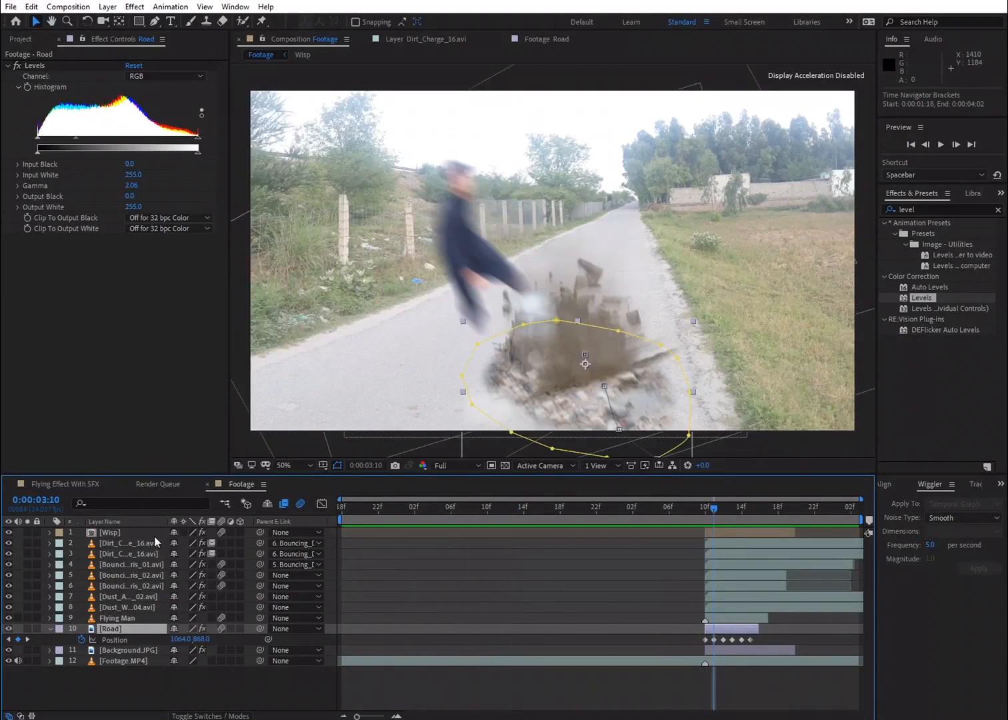
left_click(135, 542)
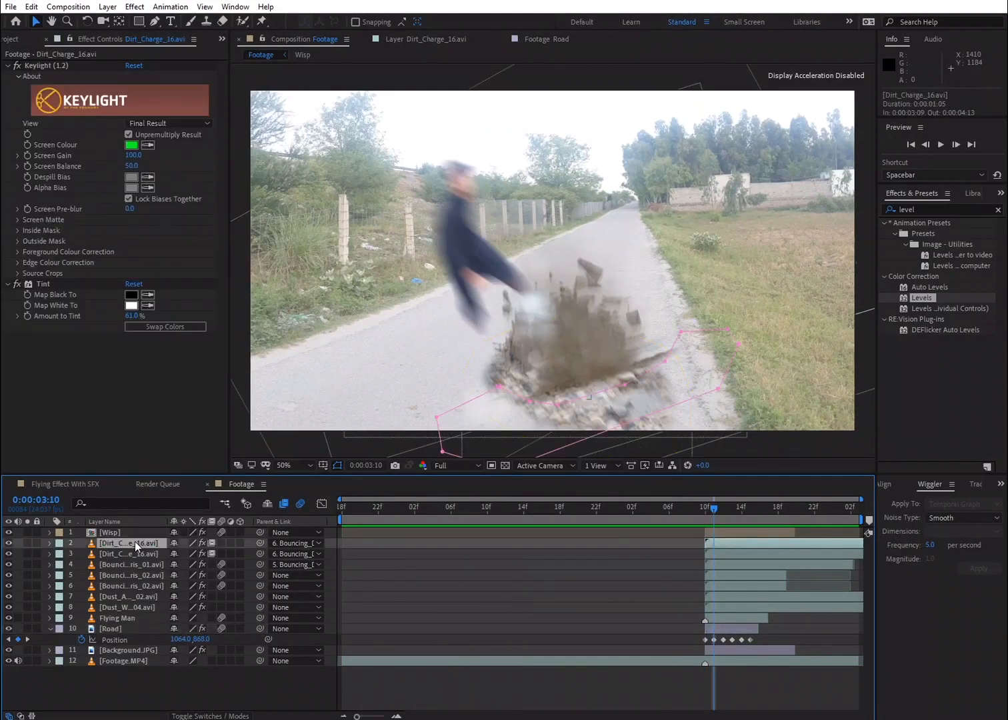
key("ctrl+d")
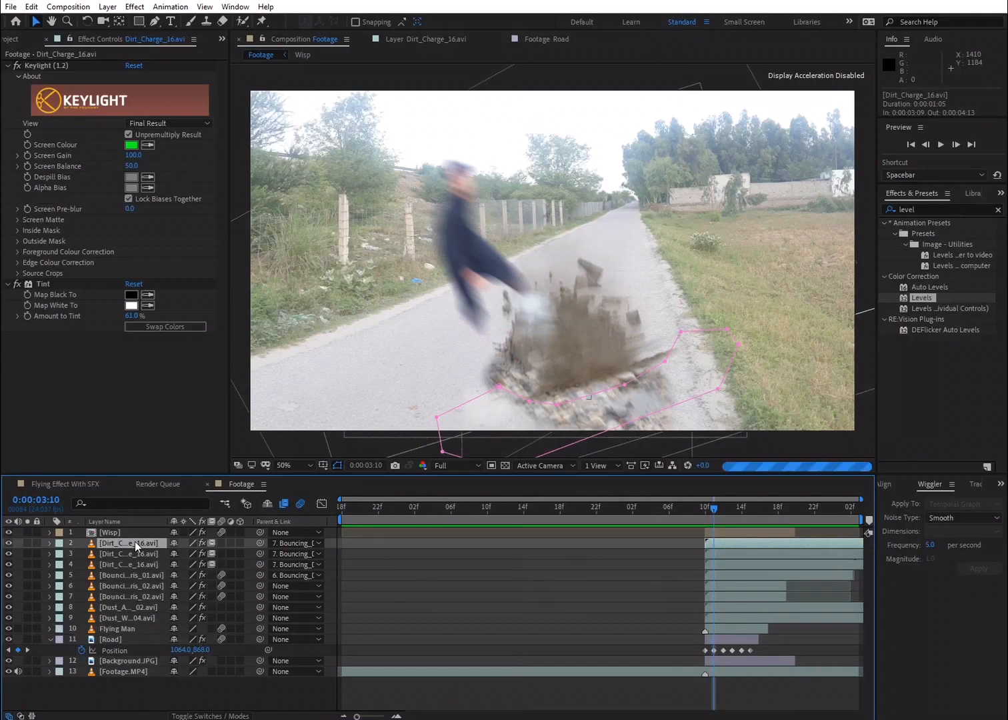
key("s")
left_click_drag(190, 553, 220, 554)
key("space")
key("space")
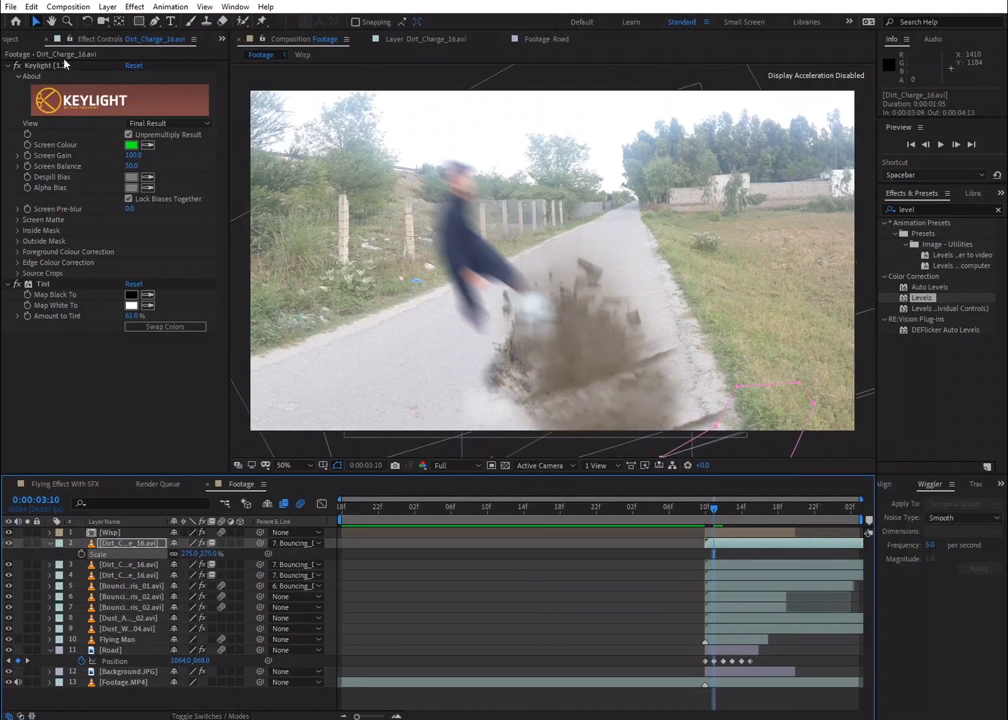
left_click_drag(563, 344, 612, 370)
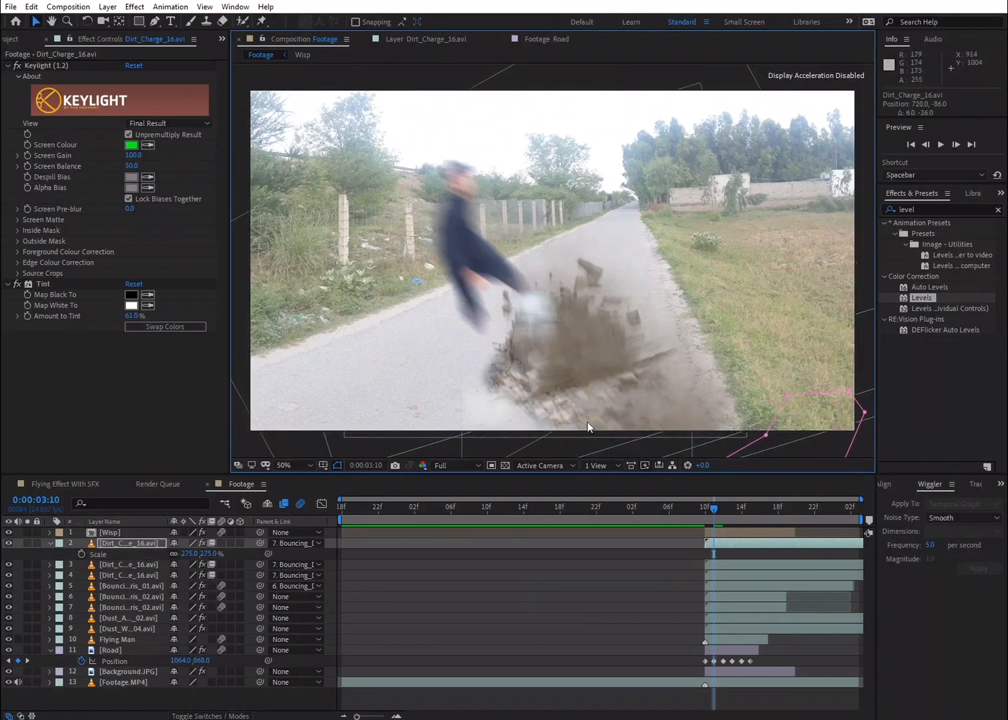
Step: Play back the take-off and inspect the frames around 0:00:03:08 and 0:00:03:09 to check the added dirt and pothole
left_click_drag(718, 510, 700, 512)
key("space")
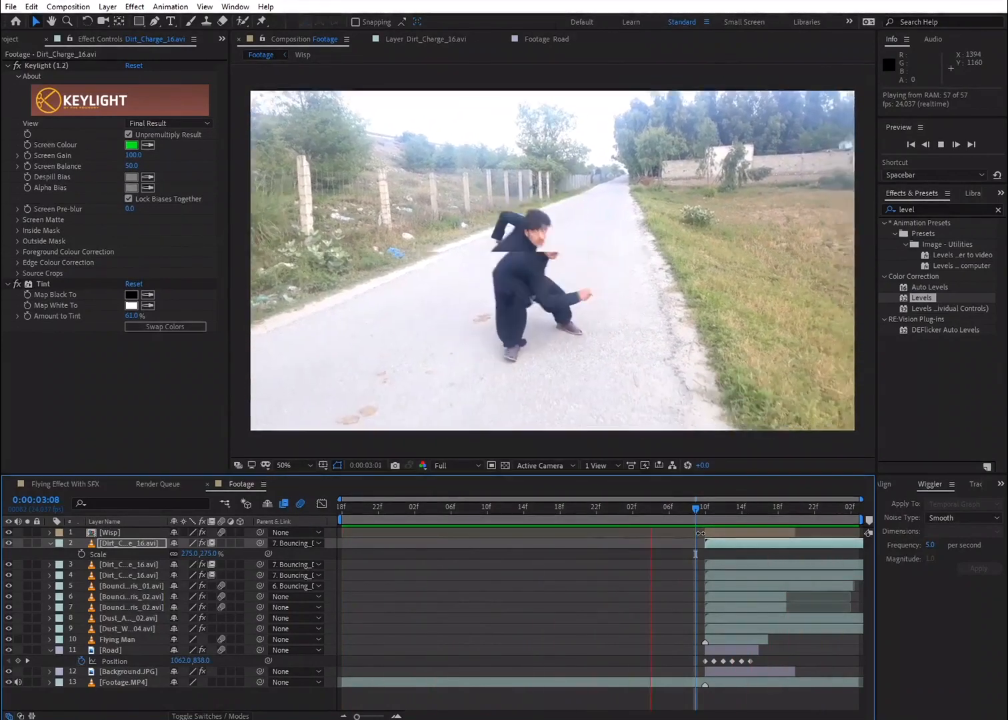
key("space")
mouse_move(681, 514)
left_mouse_down()
mouse_move(720, 514)
mouse_move(697, 516)
left_mouse_up()
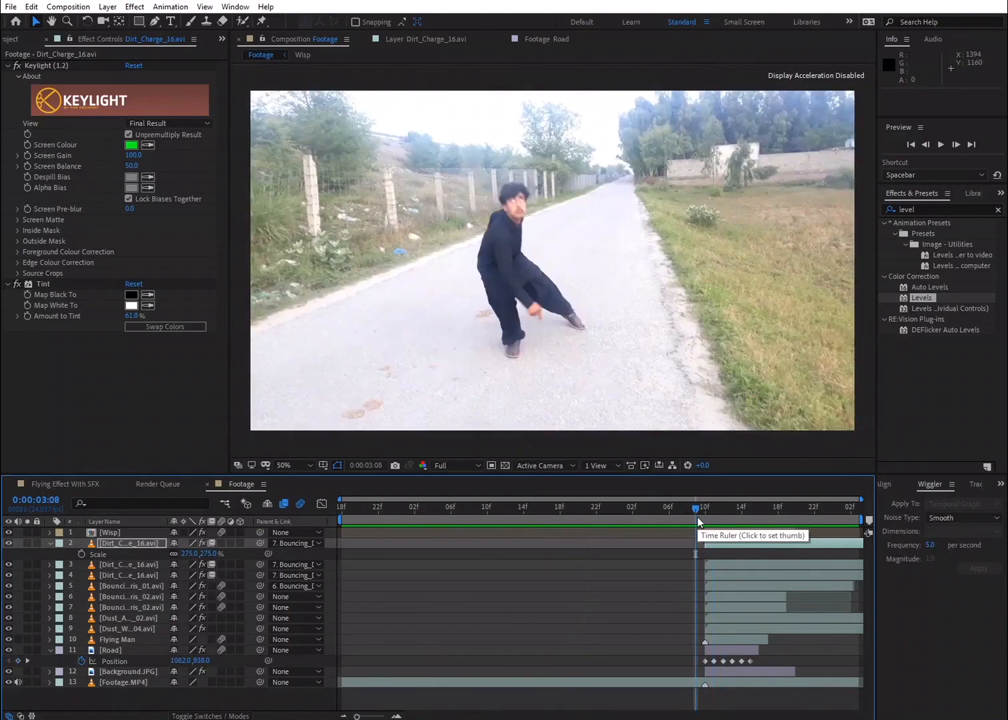
mouse_move(698, 507)
left_mouse_down()
mouse_move(740, 515)
mouse_move(681, 517)
mouse_move(735, 520)
mouse_move(696, 523)
mouse_move(705, 524)
left_mouse_up()
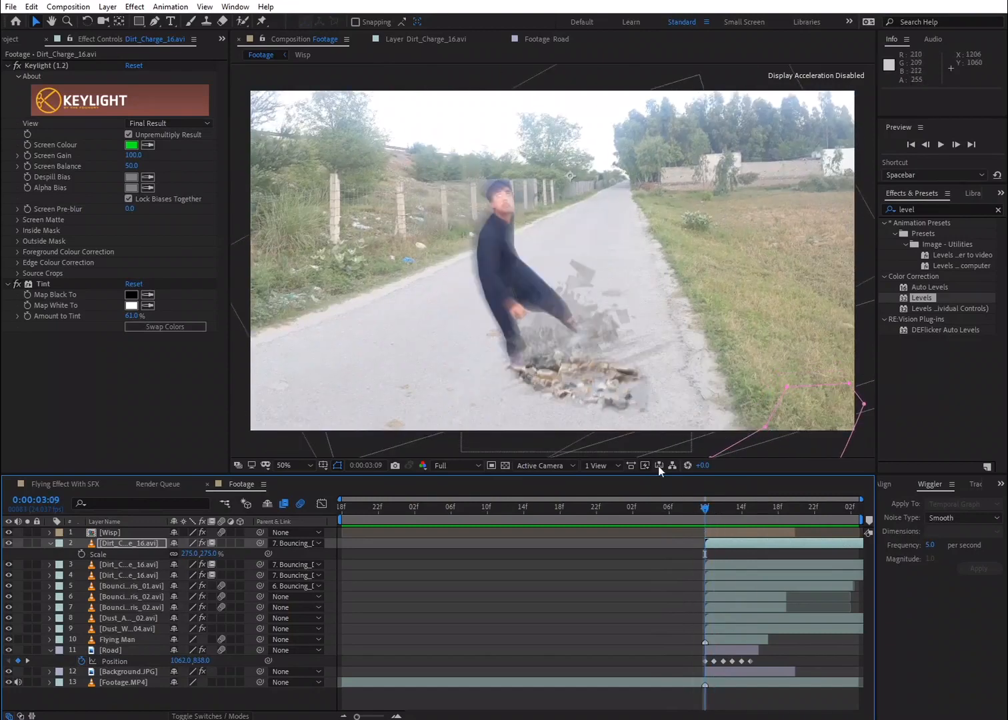
left_click_drag(705, 512, 687, 512)
key("space")
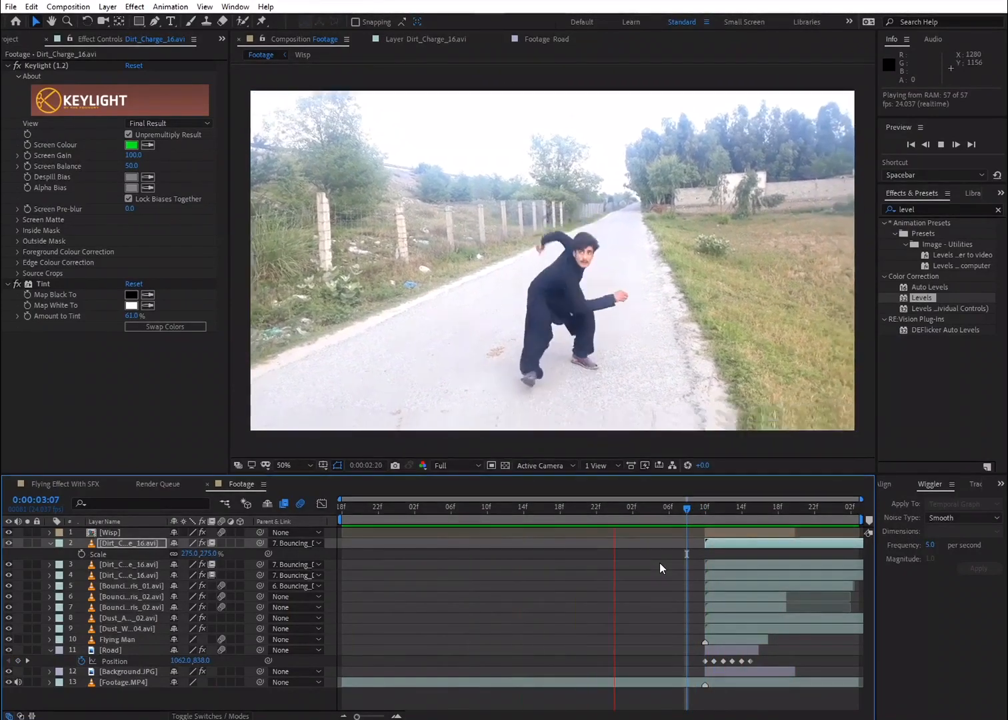
Step: Keyframe the Road layer's Opacity from 30% at 0:00:03:09 to 100% at 0:00:03:10
left_click(705, 512)
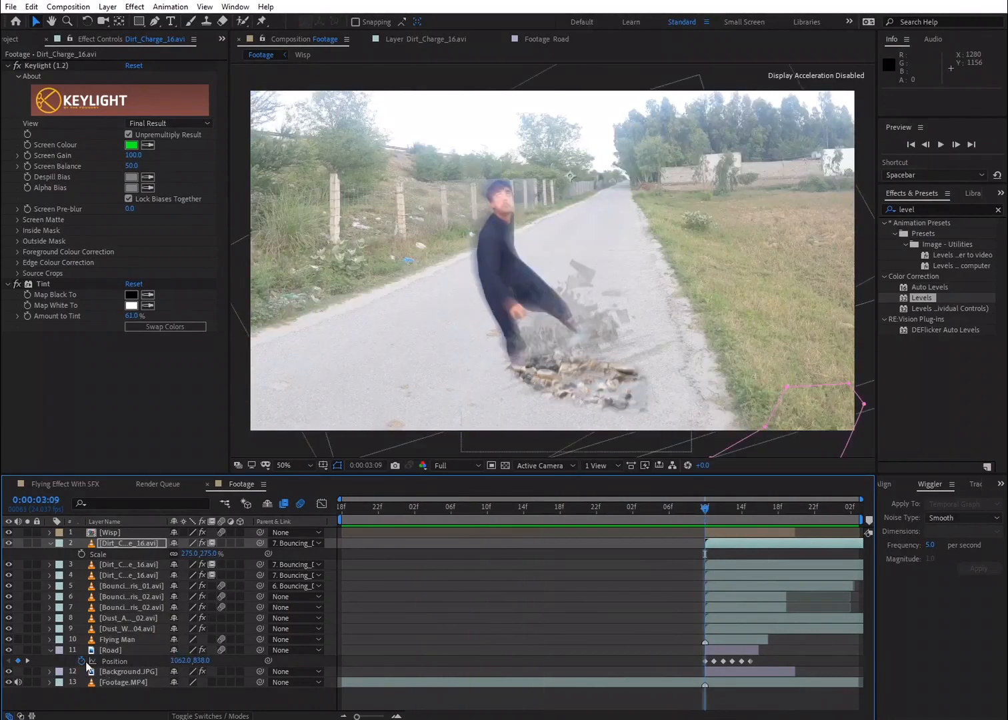
left_click(101, 647)
key("t")
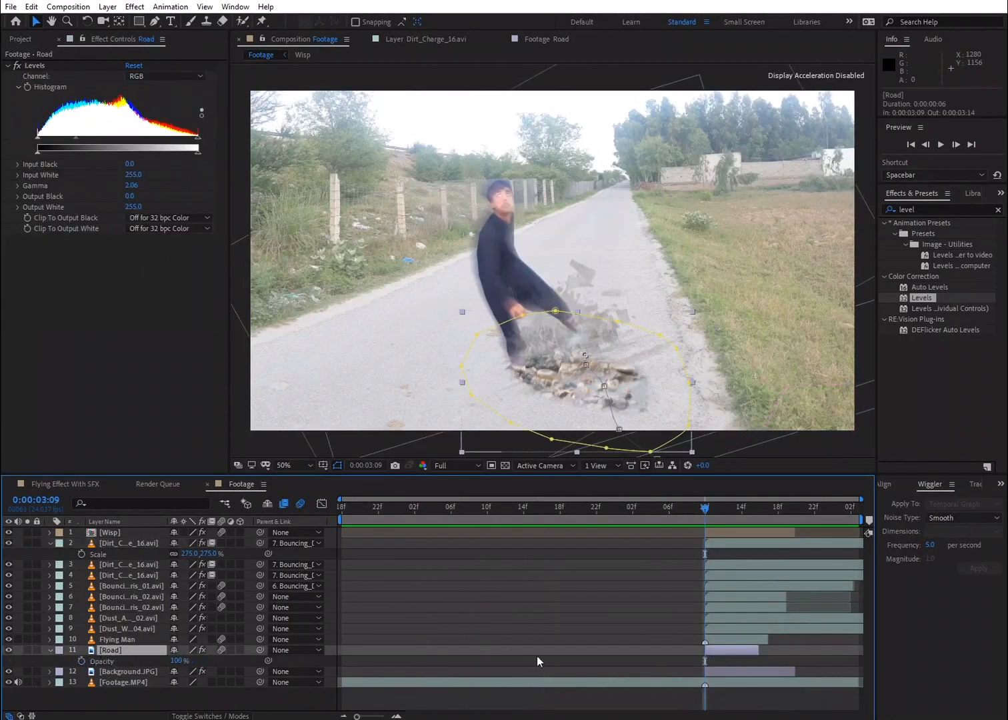
left_click(82, 659)
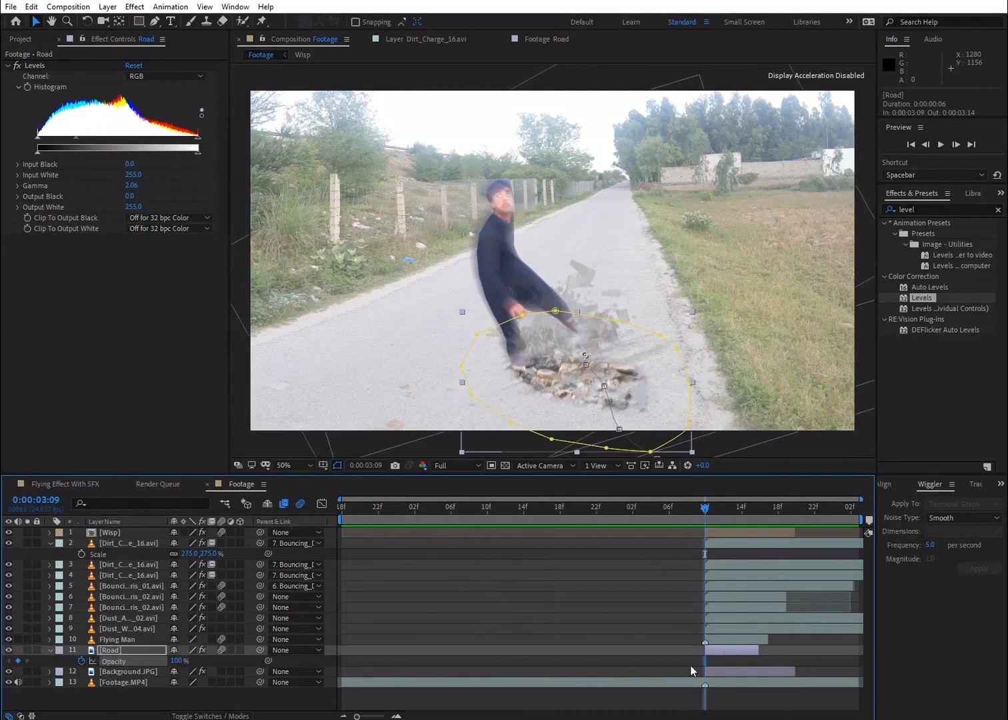
left_click_drag(704, 659, 710, 661)
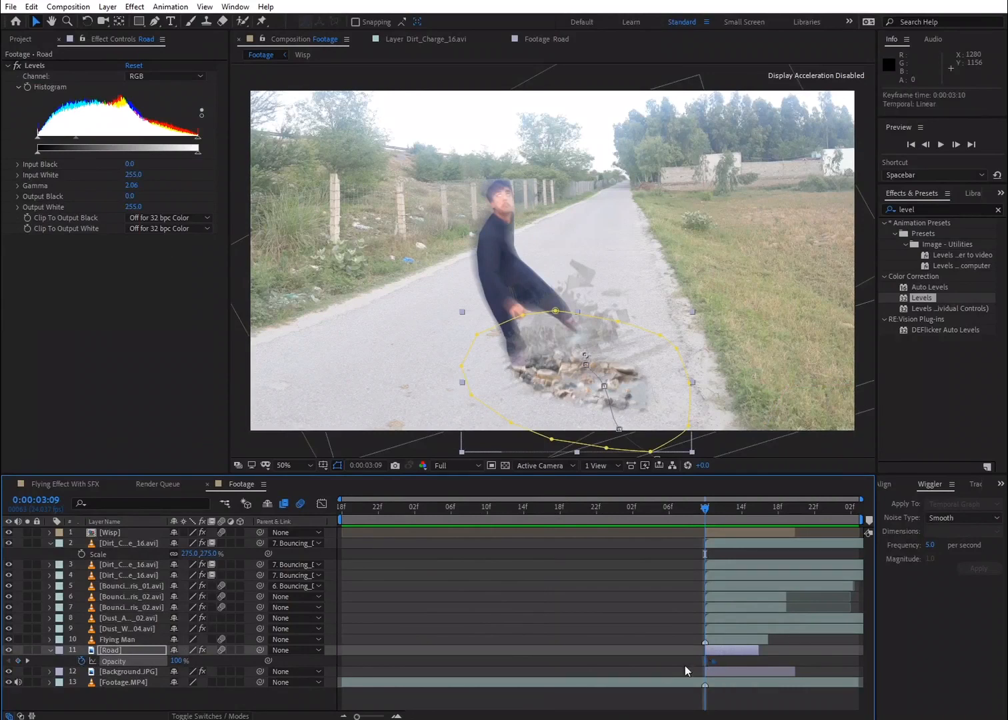
left_click_drag(176, 665, 113, 662)
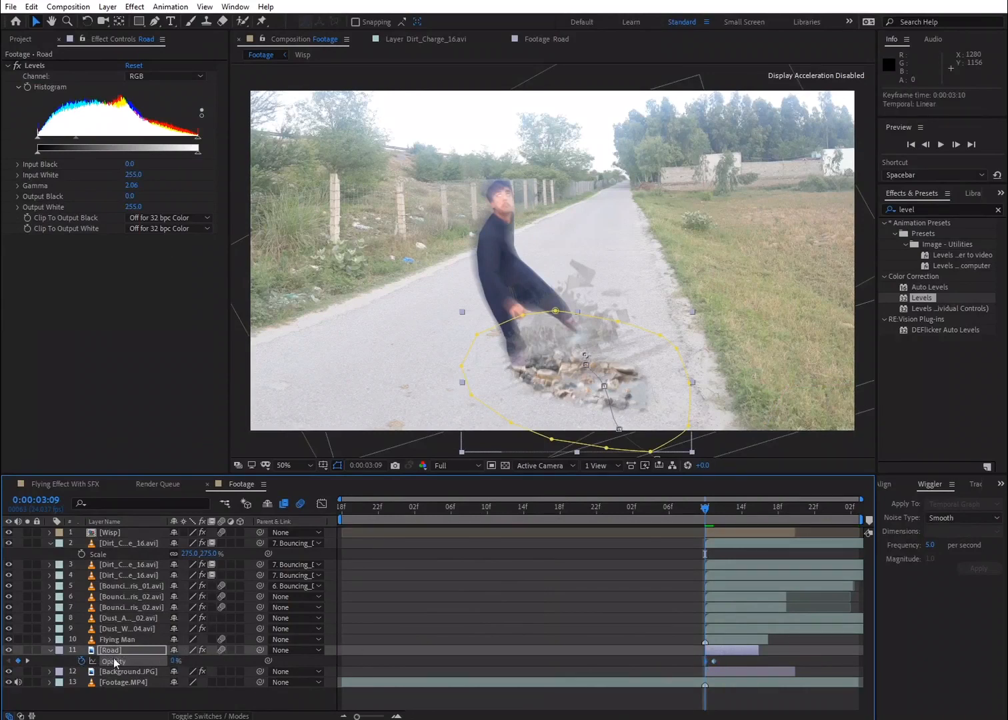
left_click(175, 659)
type("30")
key("Return")
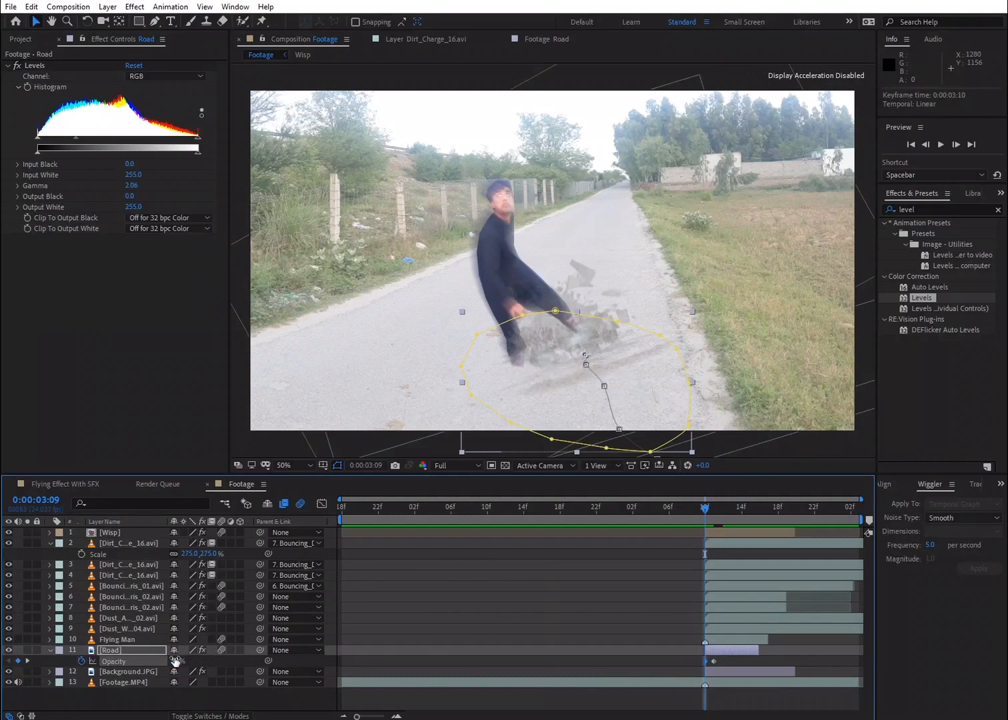
Step: Play back the composition to check the pothole's fade-in, and collapse the top Dirt_Charge_16.avi layer
key("space")
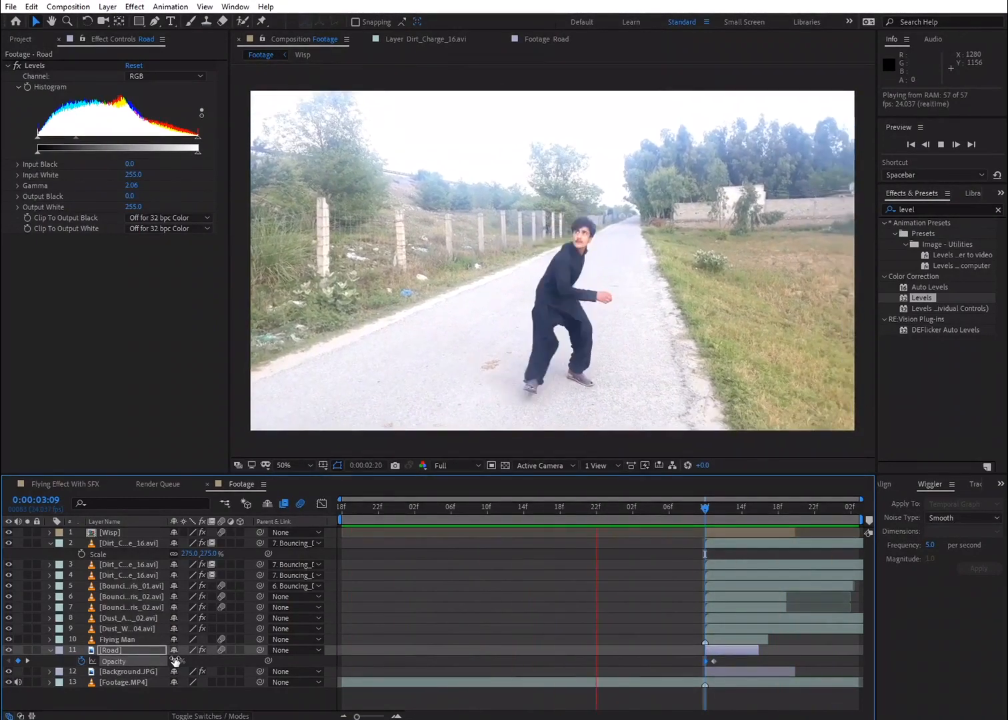
key("space")
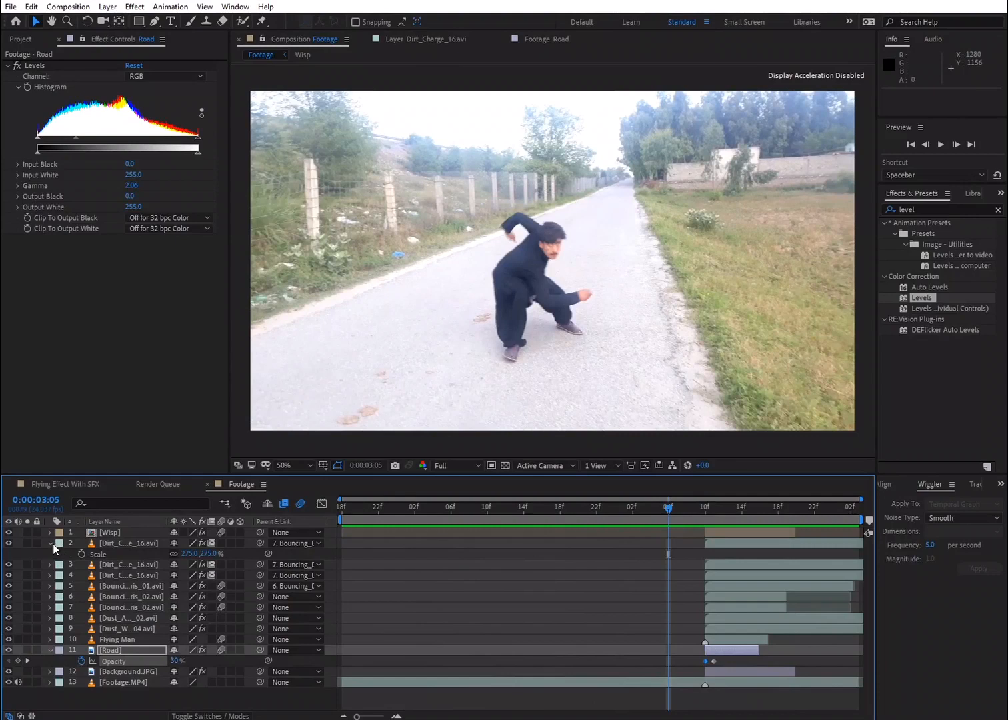
left_click(52, 543)
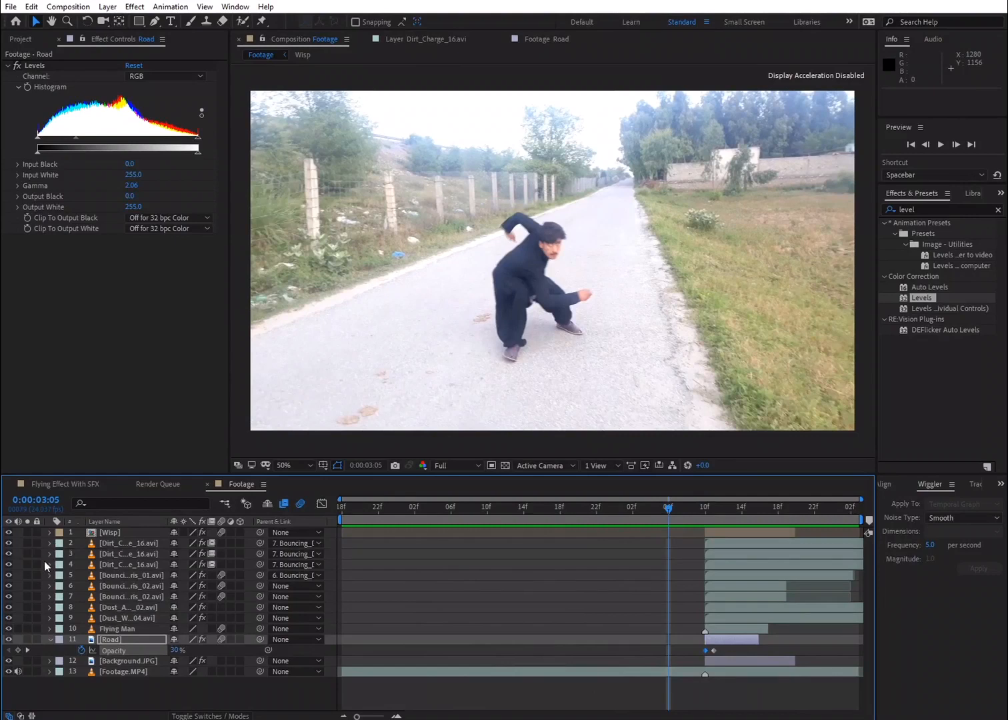
Step: Pre-compose all layers of the Footage composition into a new composition named Flying Effect
left_click(48, 639)
key("ctrl+a")
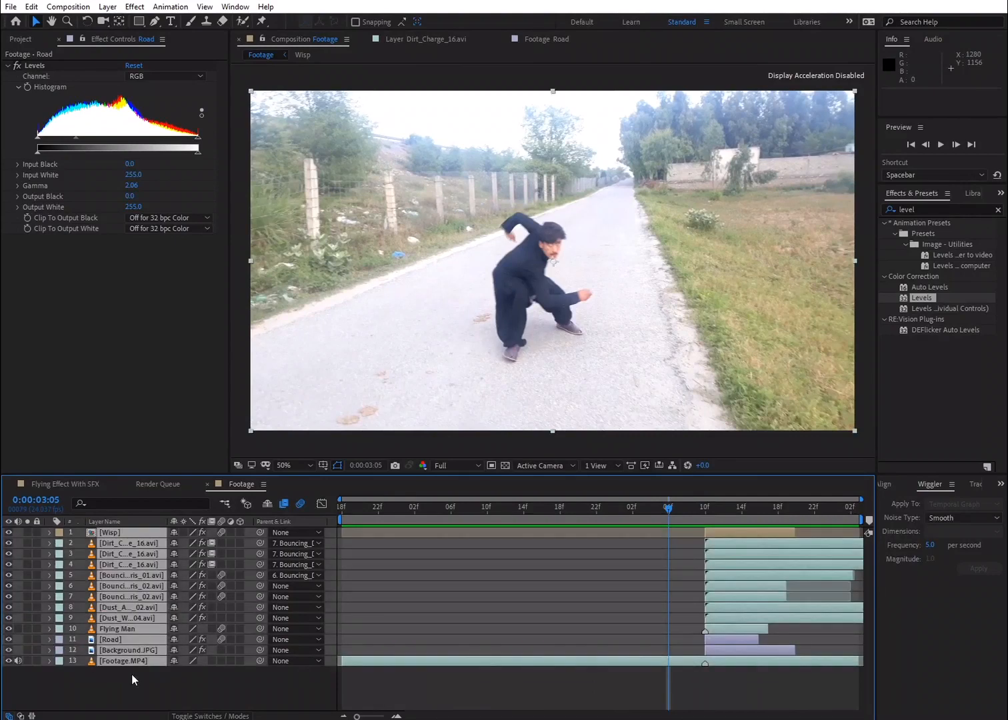
right_click(123, 642)
left_click(177, 587)
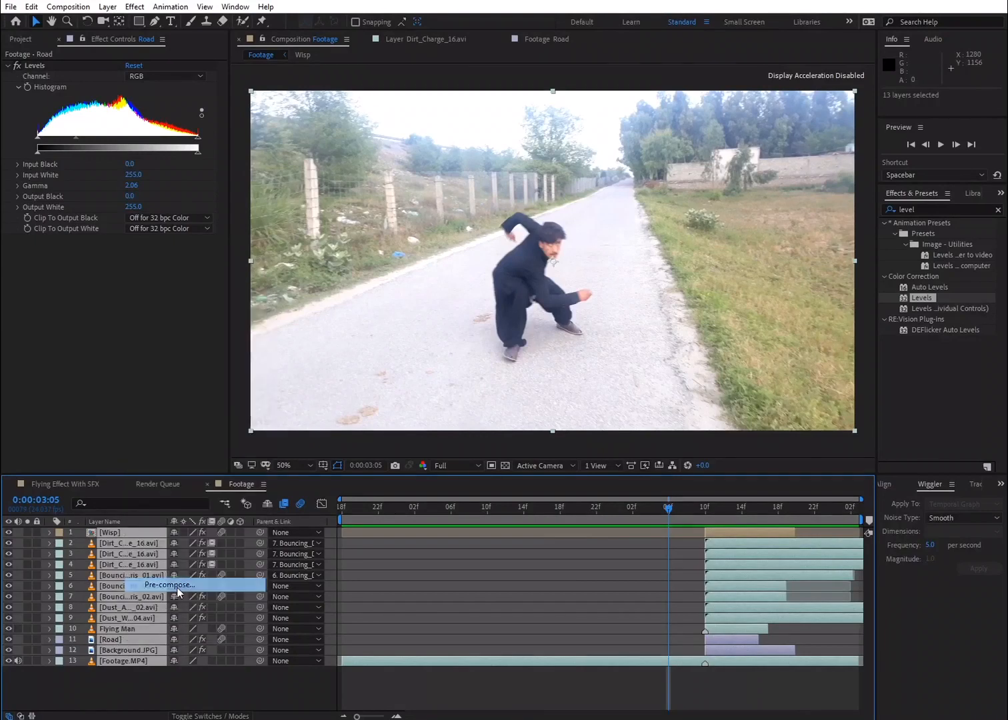
type("Flying Effect")
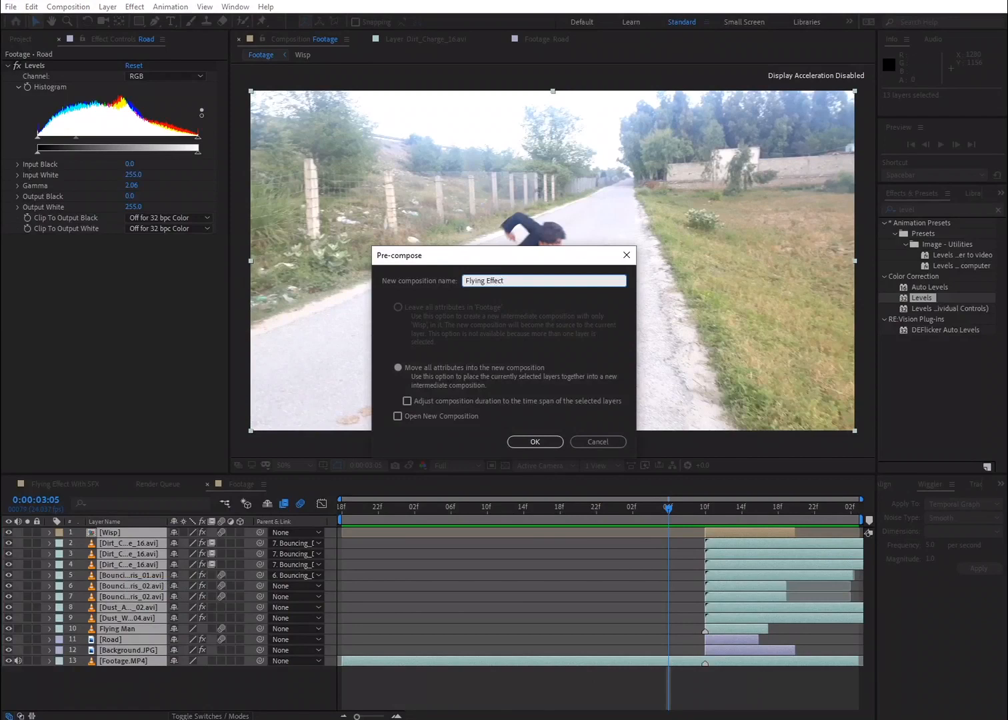
key("Return")
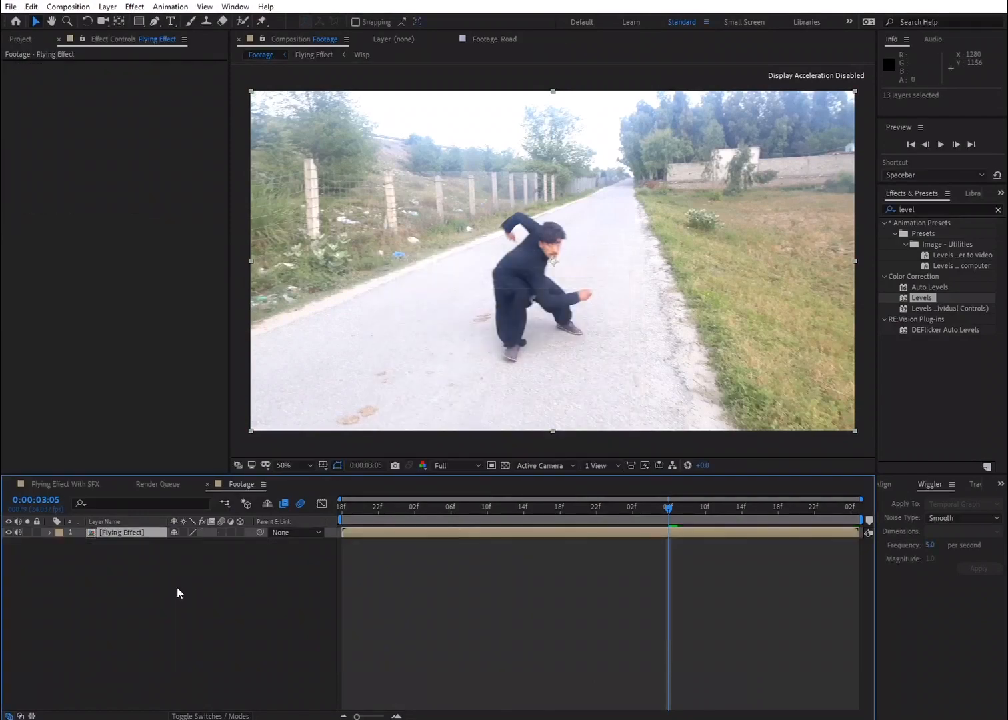
Step: Add Position keyframes to the Flying Effect layer at 0:00:03:08 and 0:00:03:19, and apply Easy Ease to both
left_click_drag(663, 511, 691, 527)
key("p")
left_click(81, 544)
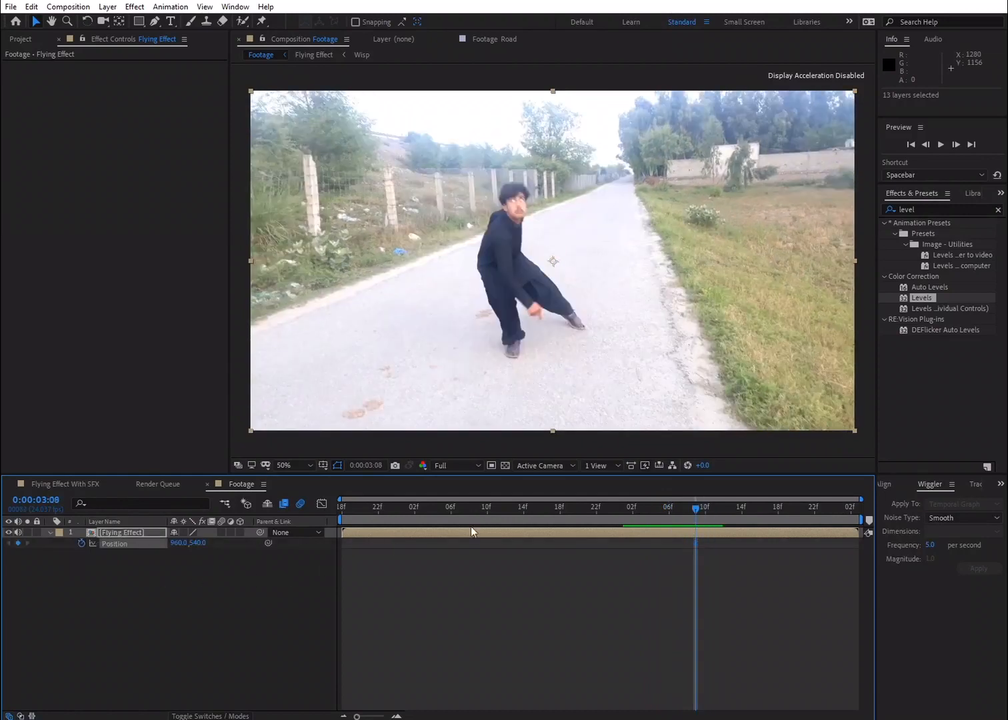
left_click_drag(695, 512, 795, 525)
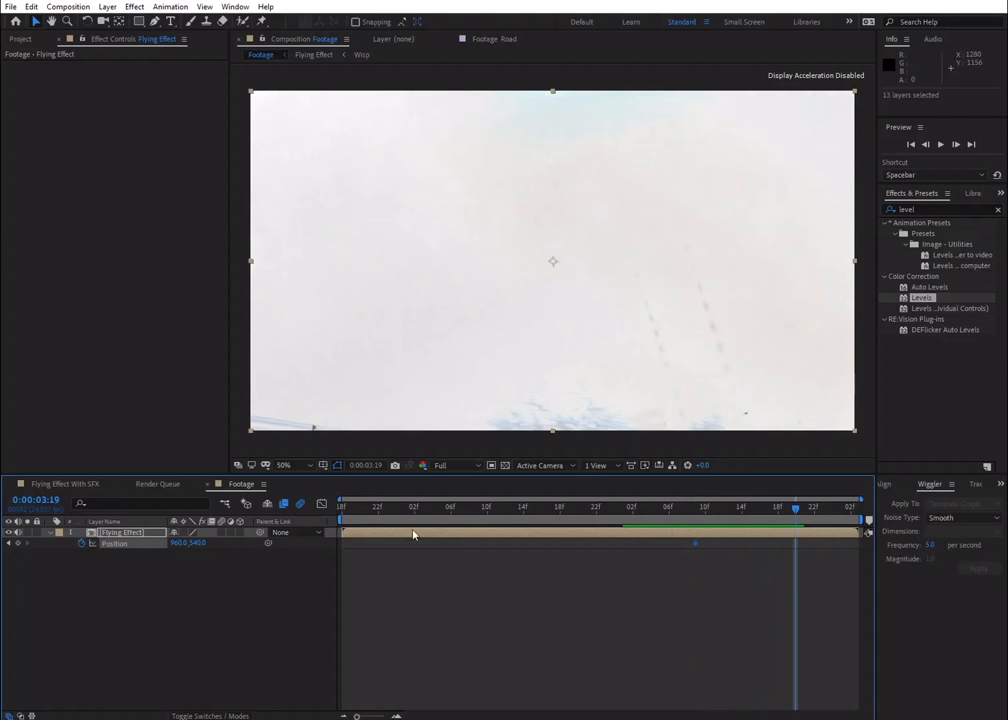
left_click(17, 543)
left_click_drag(806, 558, 694, 544)
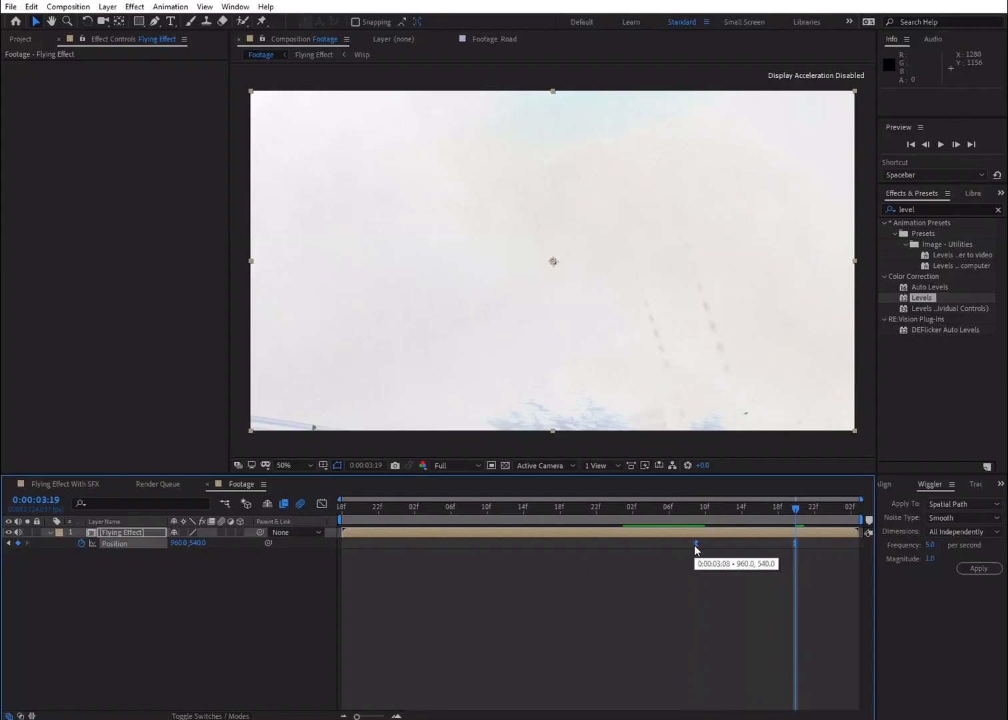
Step: Apply the Wiggler to the selected Position keyframes with a frequency of 10 per second and a magnitude of 35
left_click(234, 10)
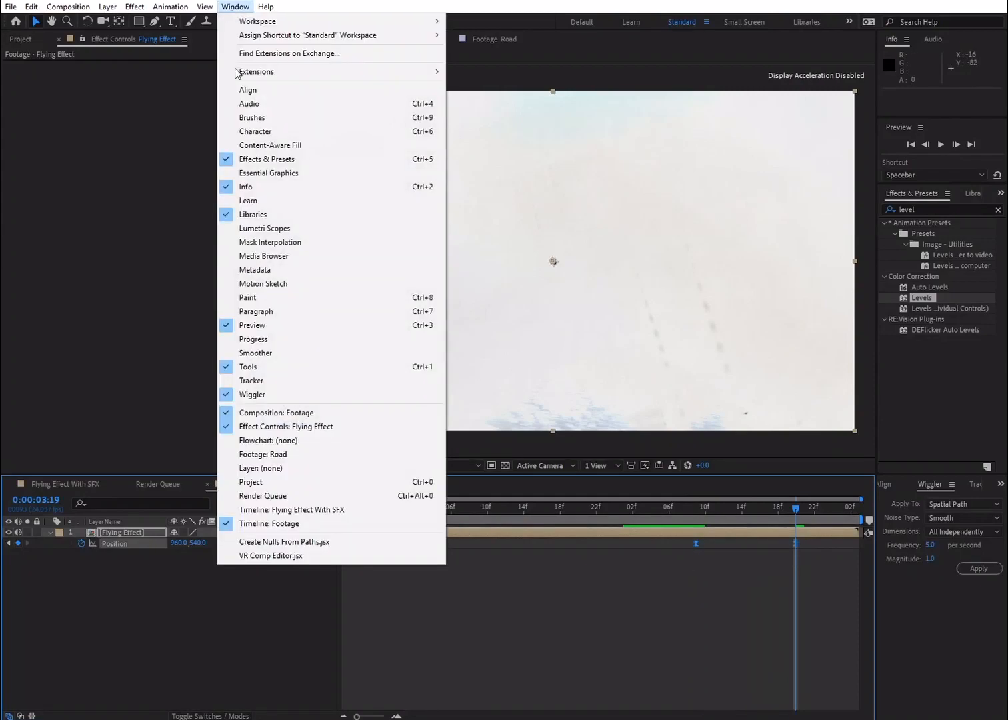
left_click(270, 397)
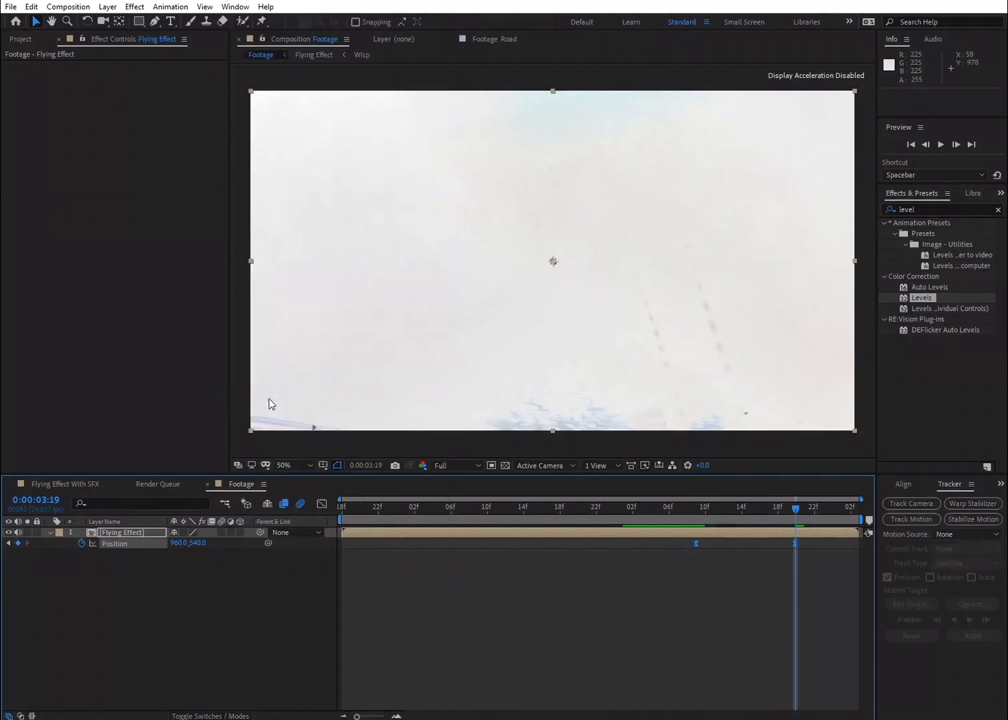
left_click(235, 6)
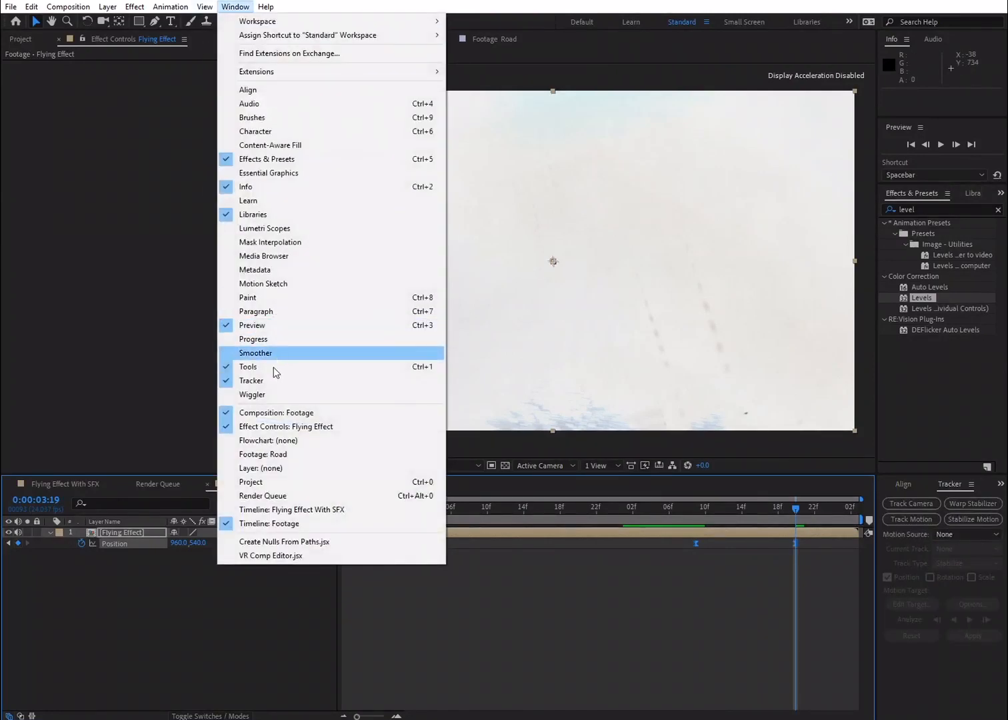
left_click(273, 395)
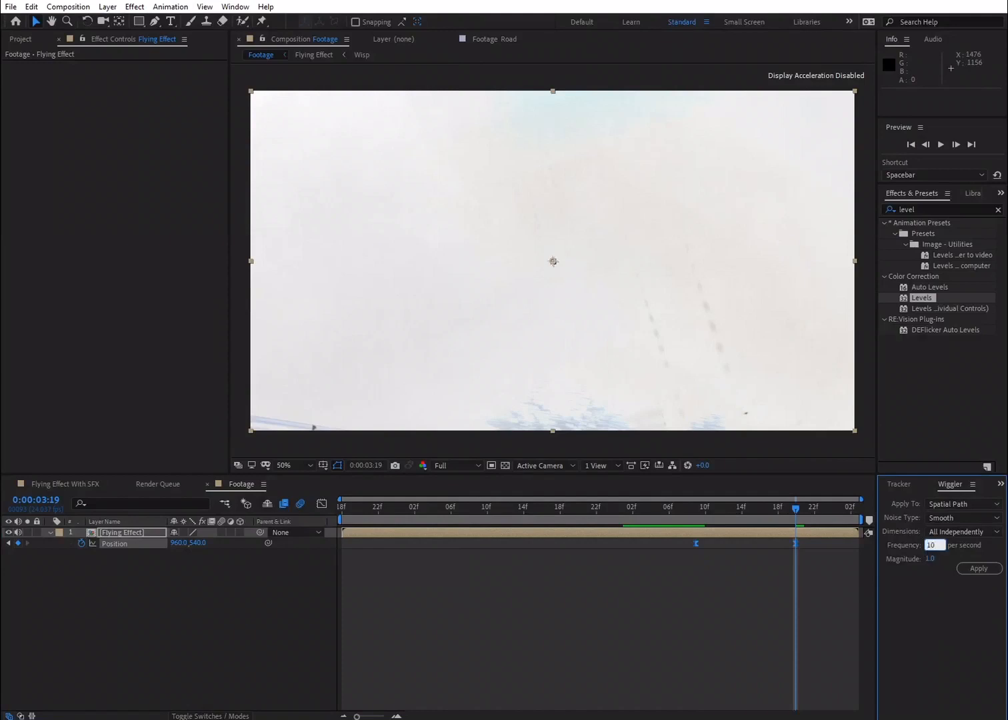
left_click(926, 559)
left_click(967, 568)
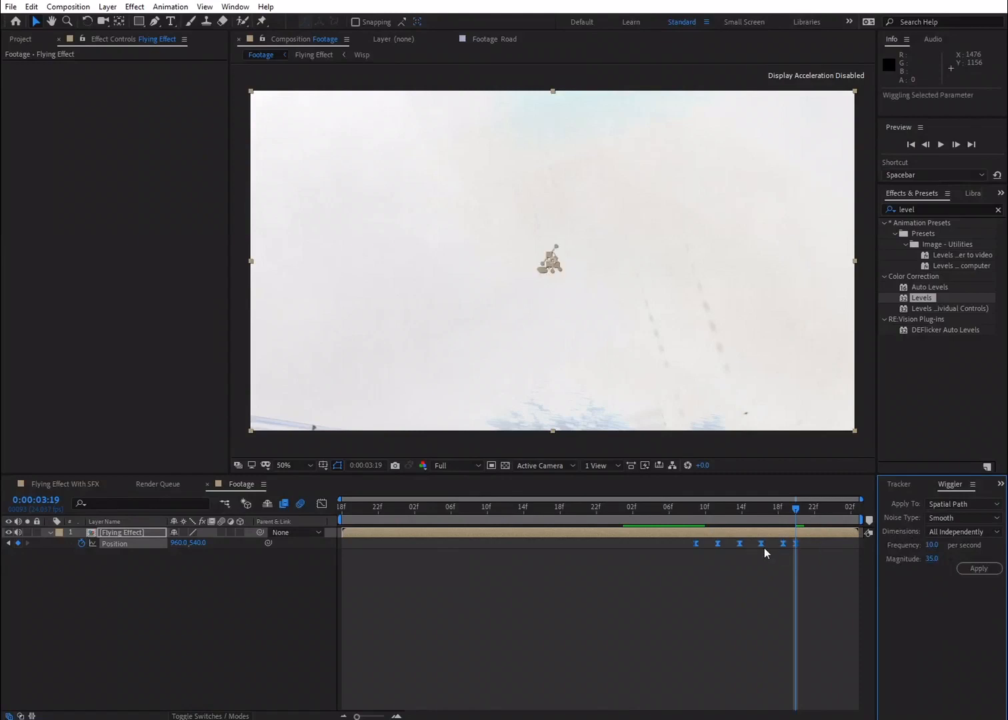
Step: Play back the camera shake and inspect the frame edges at 0:00:03:10
left_click_drag(789, 509, 669, 520)
key("space")
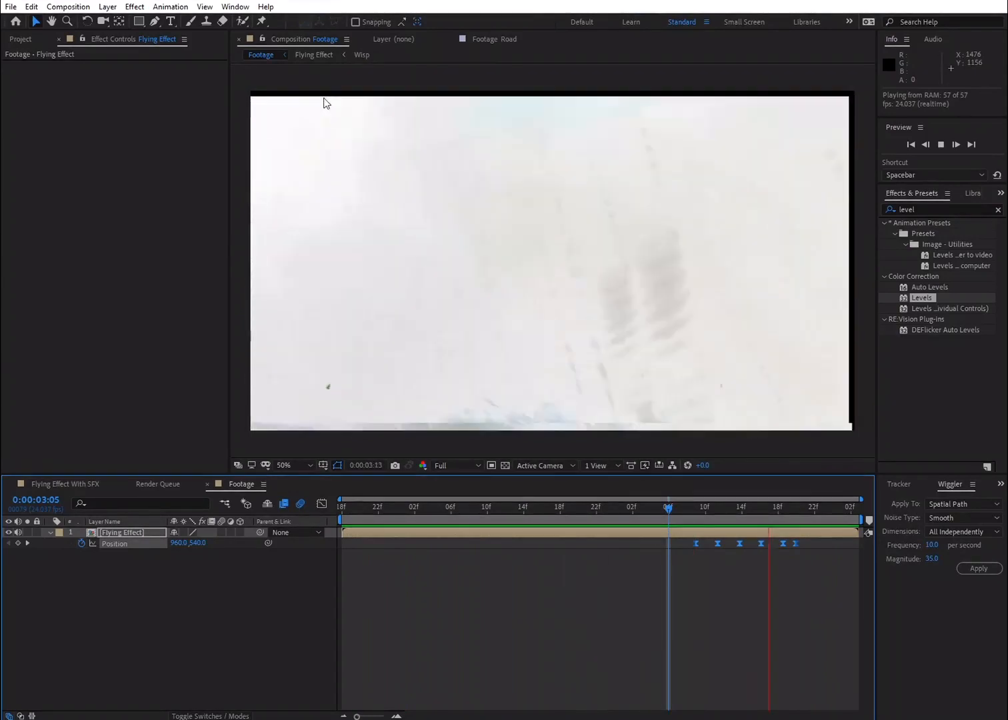
key("space")
mouse_move(702, 506)
left_mouse_down()
mouse_move(725, 514)
mouse_move(715, 512)
left_mouse_up()
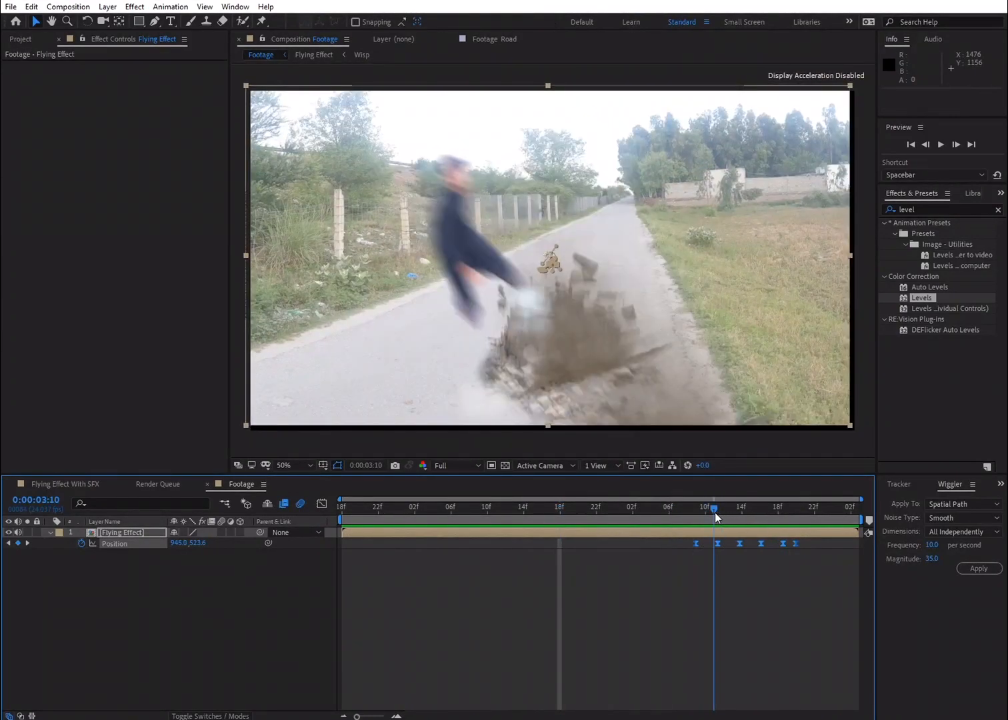
Step: Apply Motion Tile to the Flying Effect layer with Output Width and Output Height at 135 and Mirror Edges enabled
left_click_drag(918, 211, 889, 210)
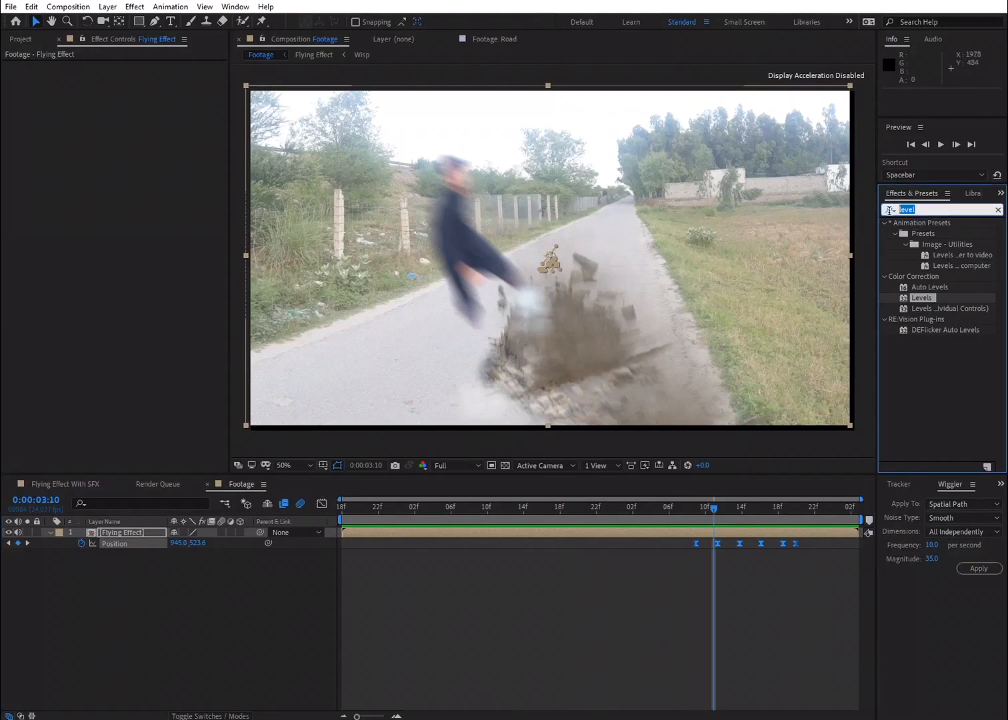
type("motion")
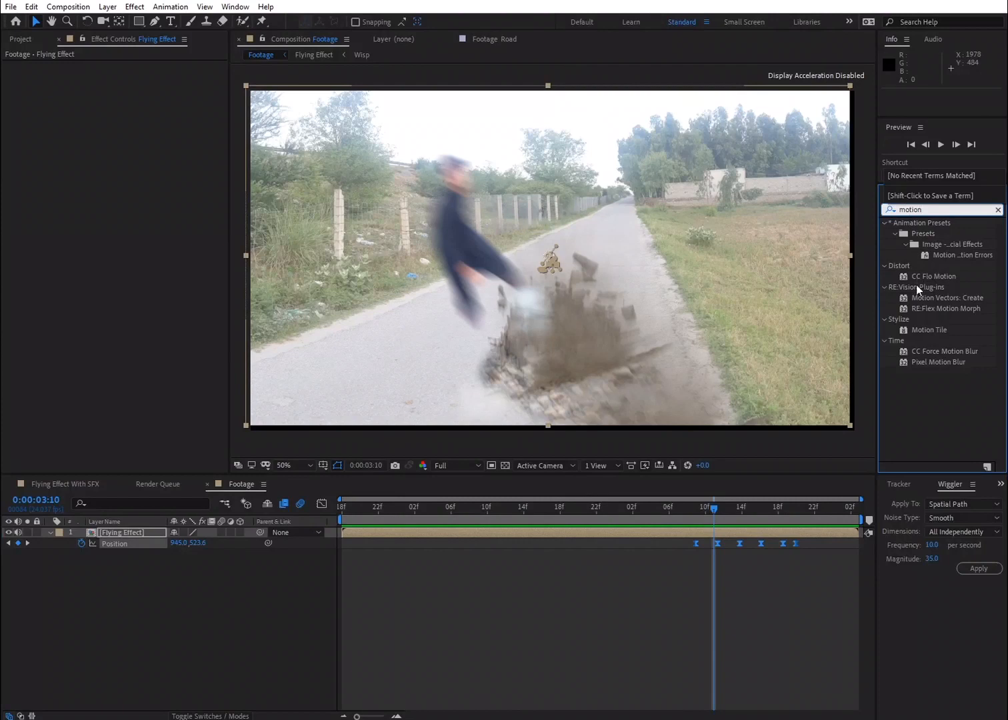
left_click_drag(918, 331, 685, 343)
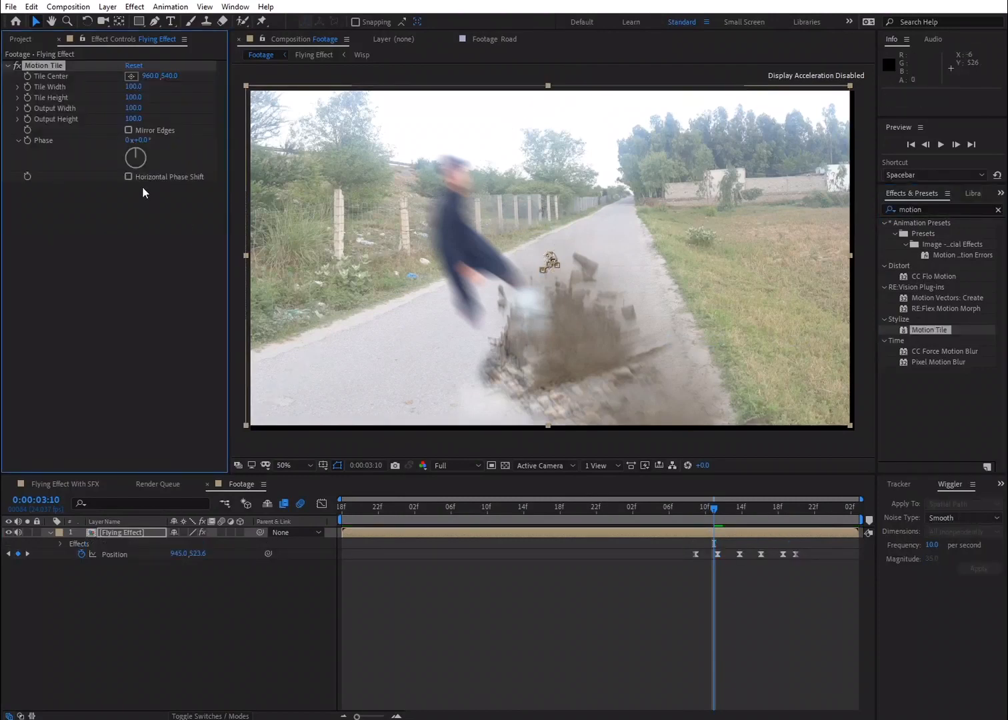
left_click(134, 108)
left_click(129, 119)
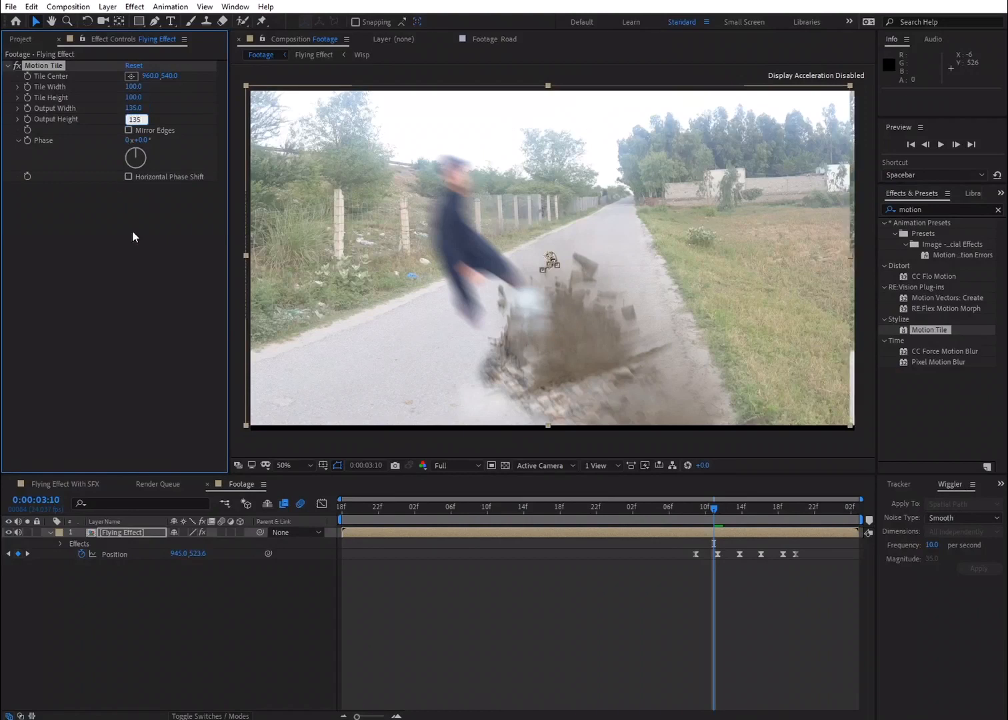
type("135")
key("Return")
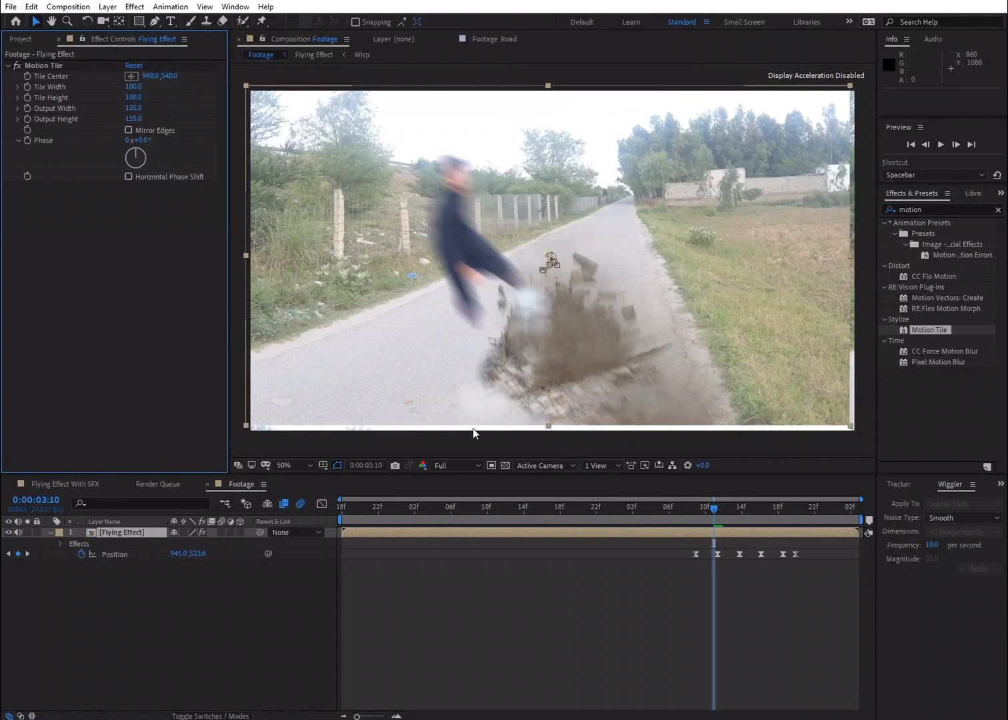
left_click(129, 131)
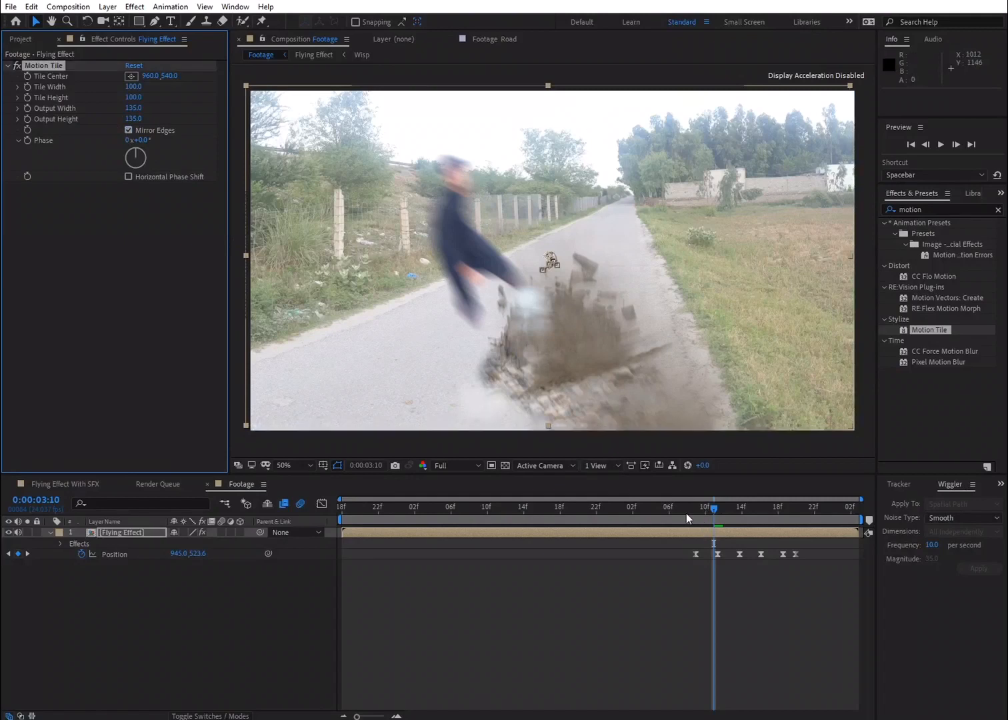
Step: Play back the composition and scrub between 0:00:03:16 and 0:00:03:08 to check the mirrored edges during the shake
left_click(641, 513)
key("space")
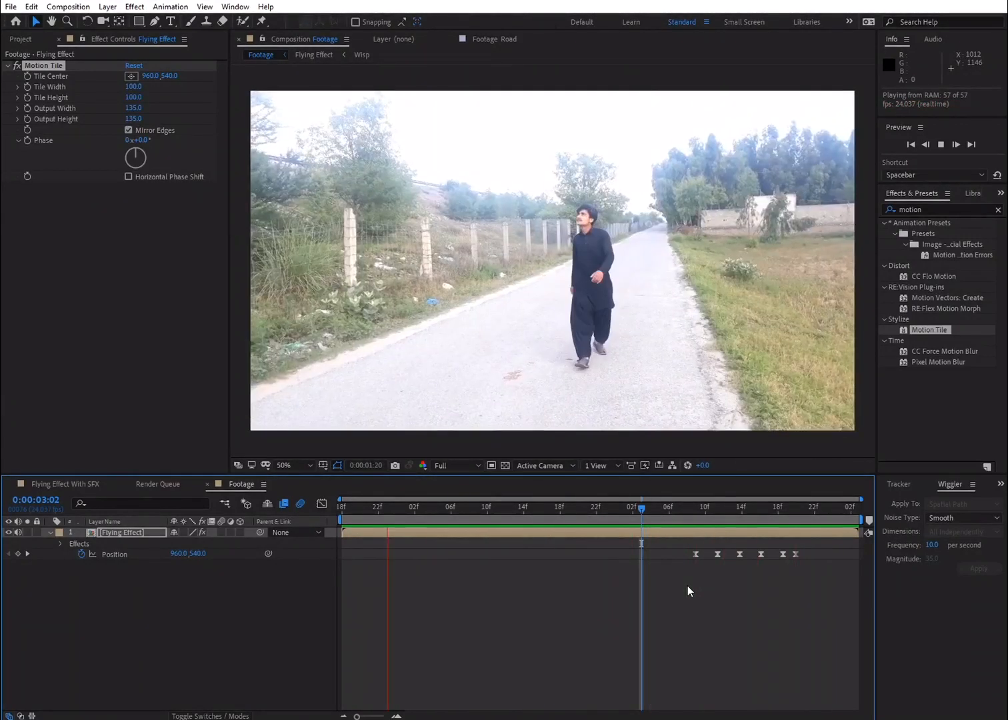
left_click_drag(685, 515, 770, 520)
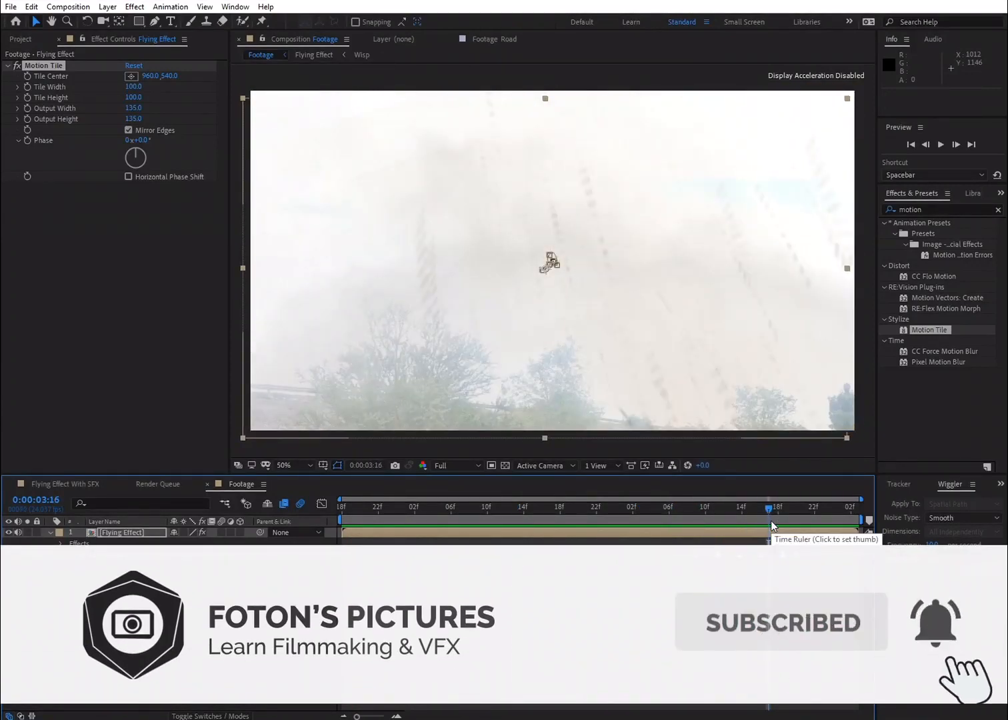
left_click_drag(770, 520, 695, 518)
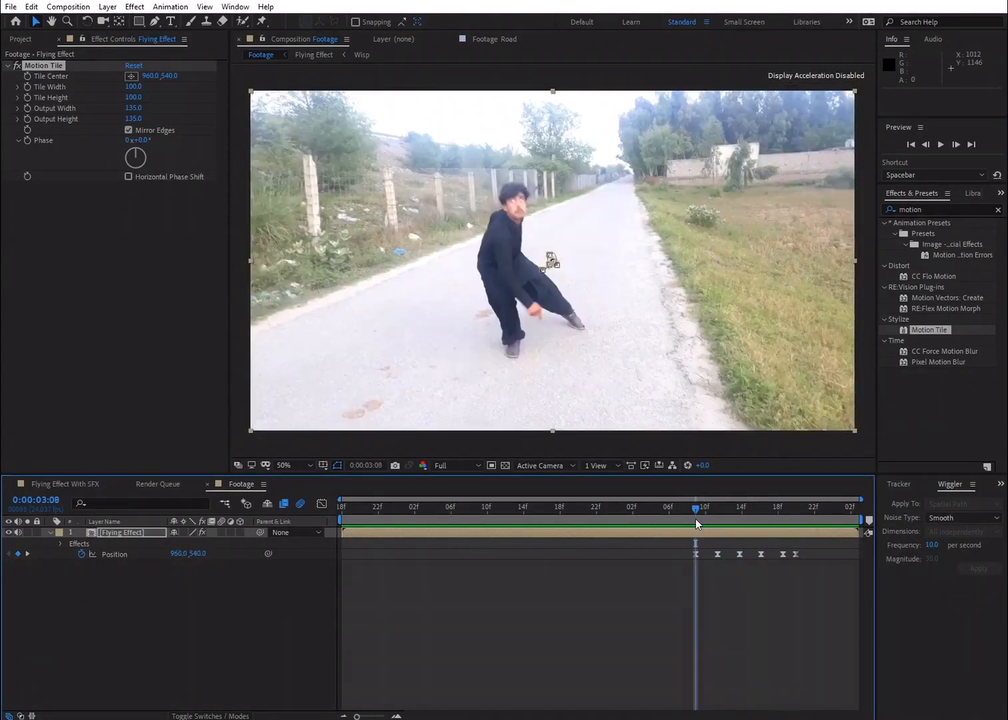